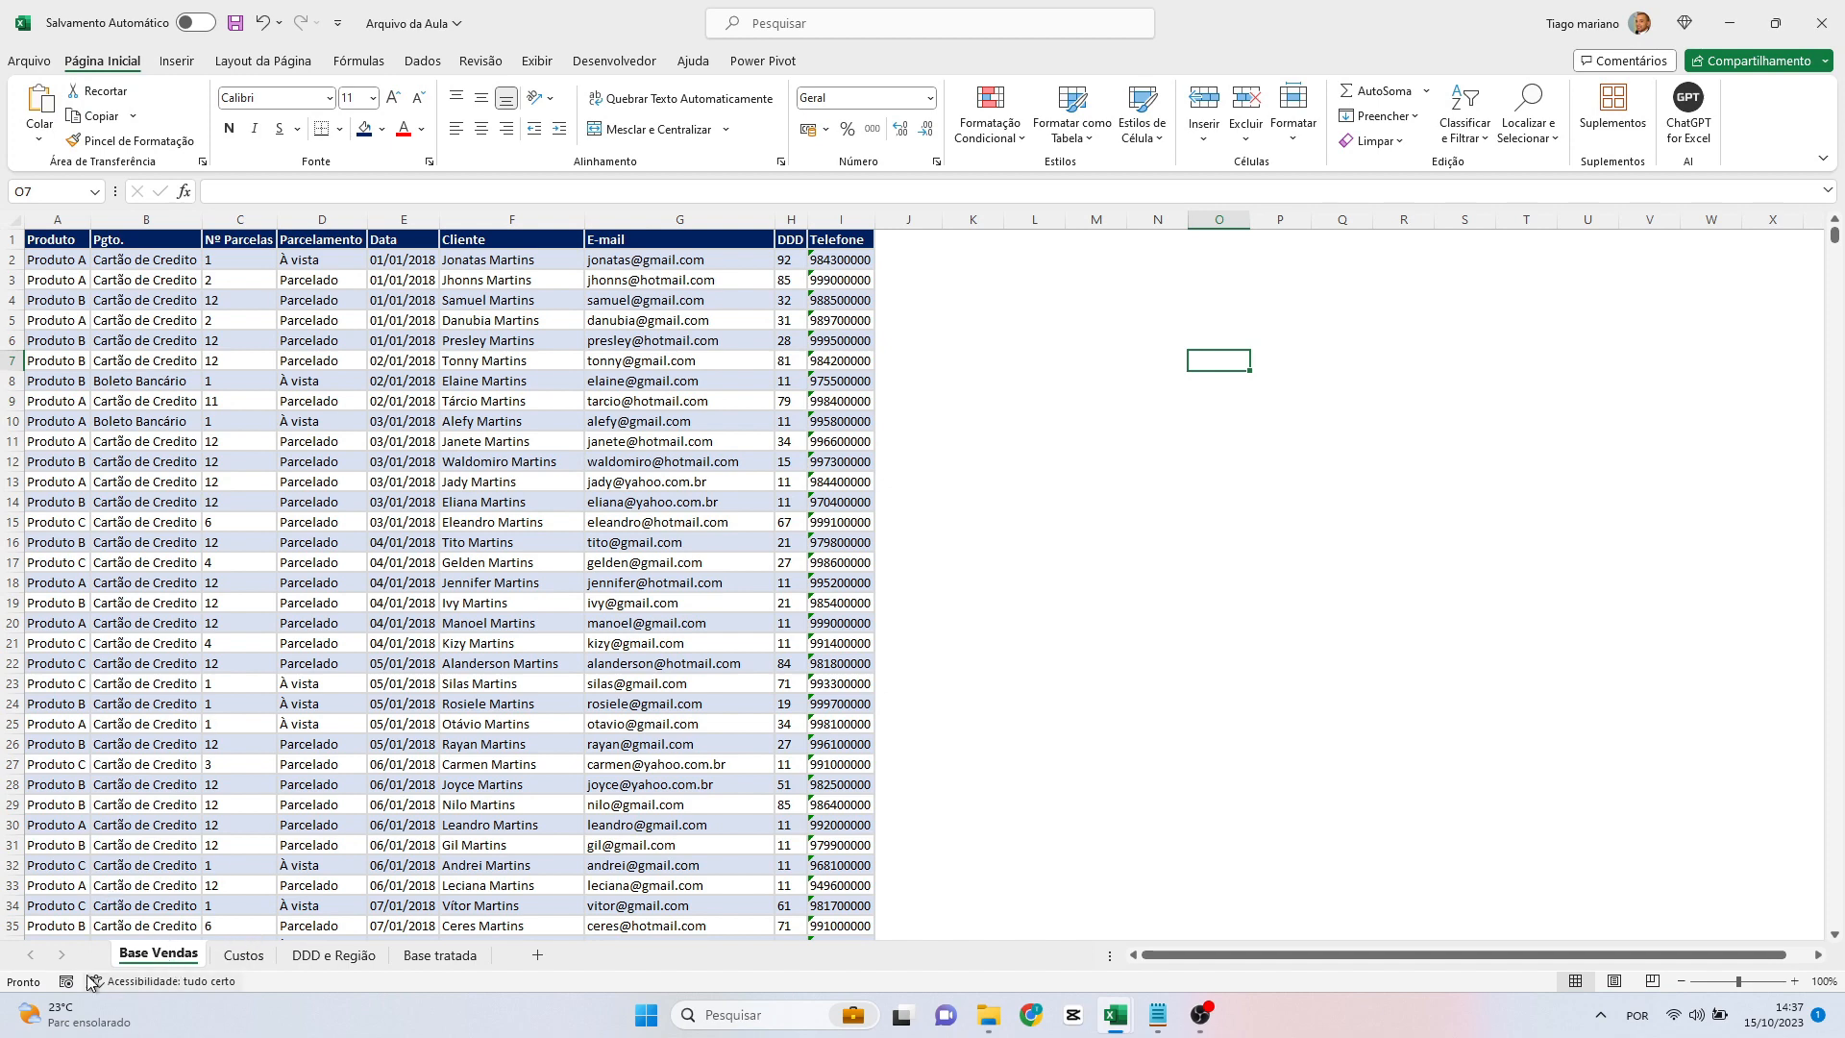
Examine each column of the Base Vendas sheet, from product and payment details through date and customer contact fields.
{"action": "left_click", "coordinate": [65, 220]}
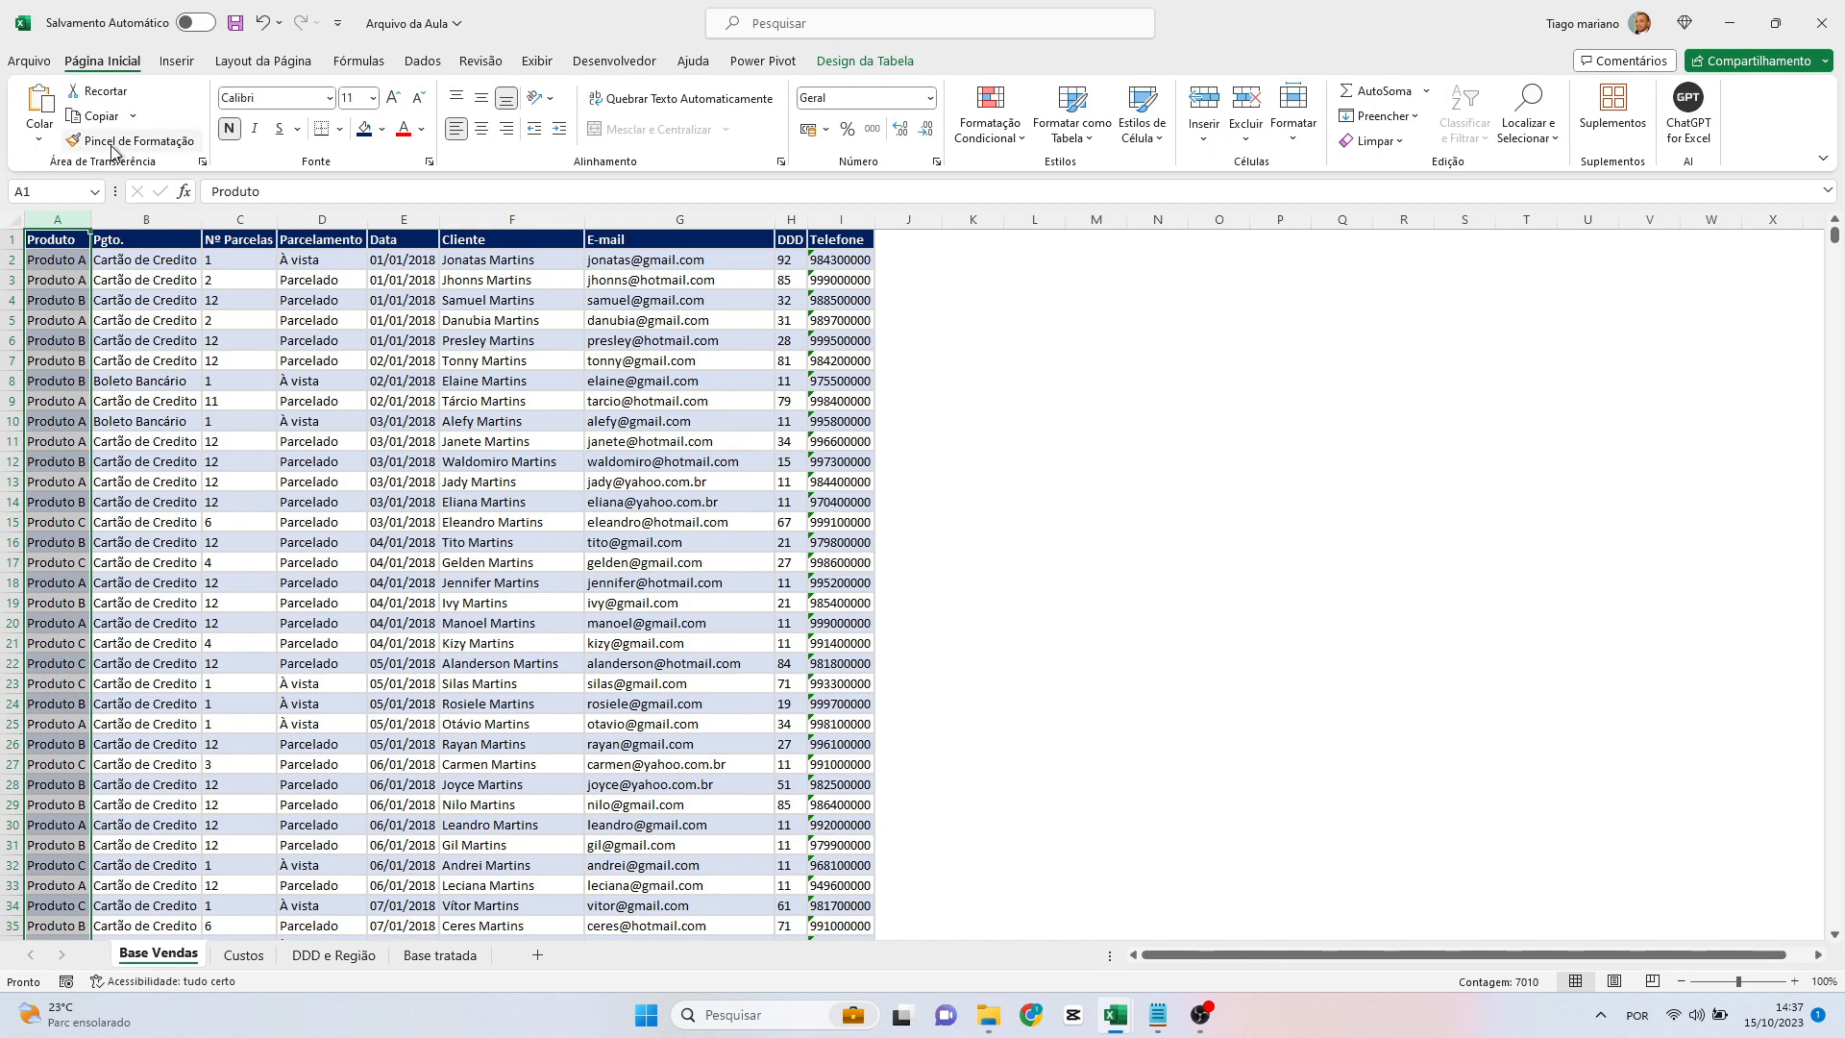
{"action": "left_click", "coordinate": [175, 222]}
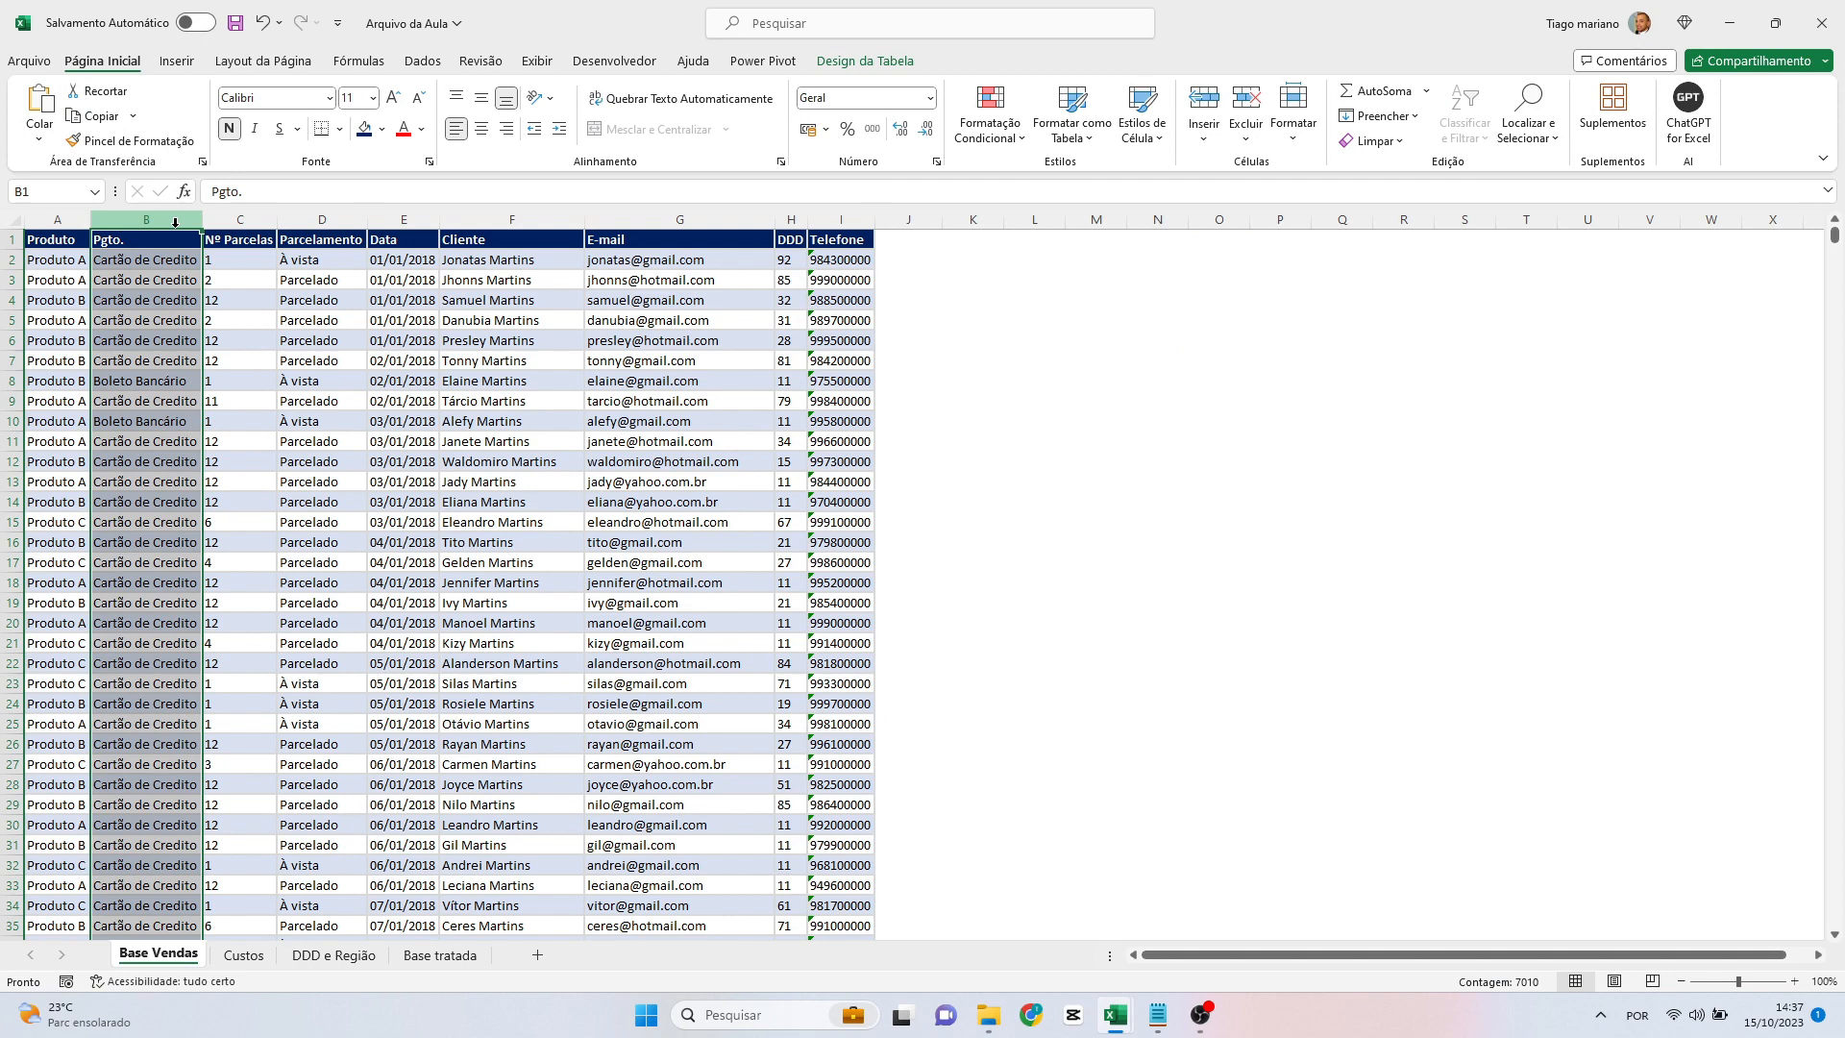
{"action": "left_click", "coordinate": [251, 216]}
{"action": "left_click", "coordinate": [325, 217]}
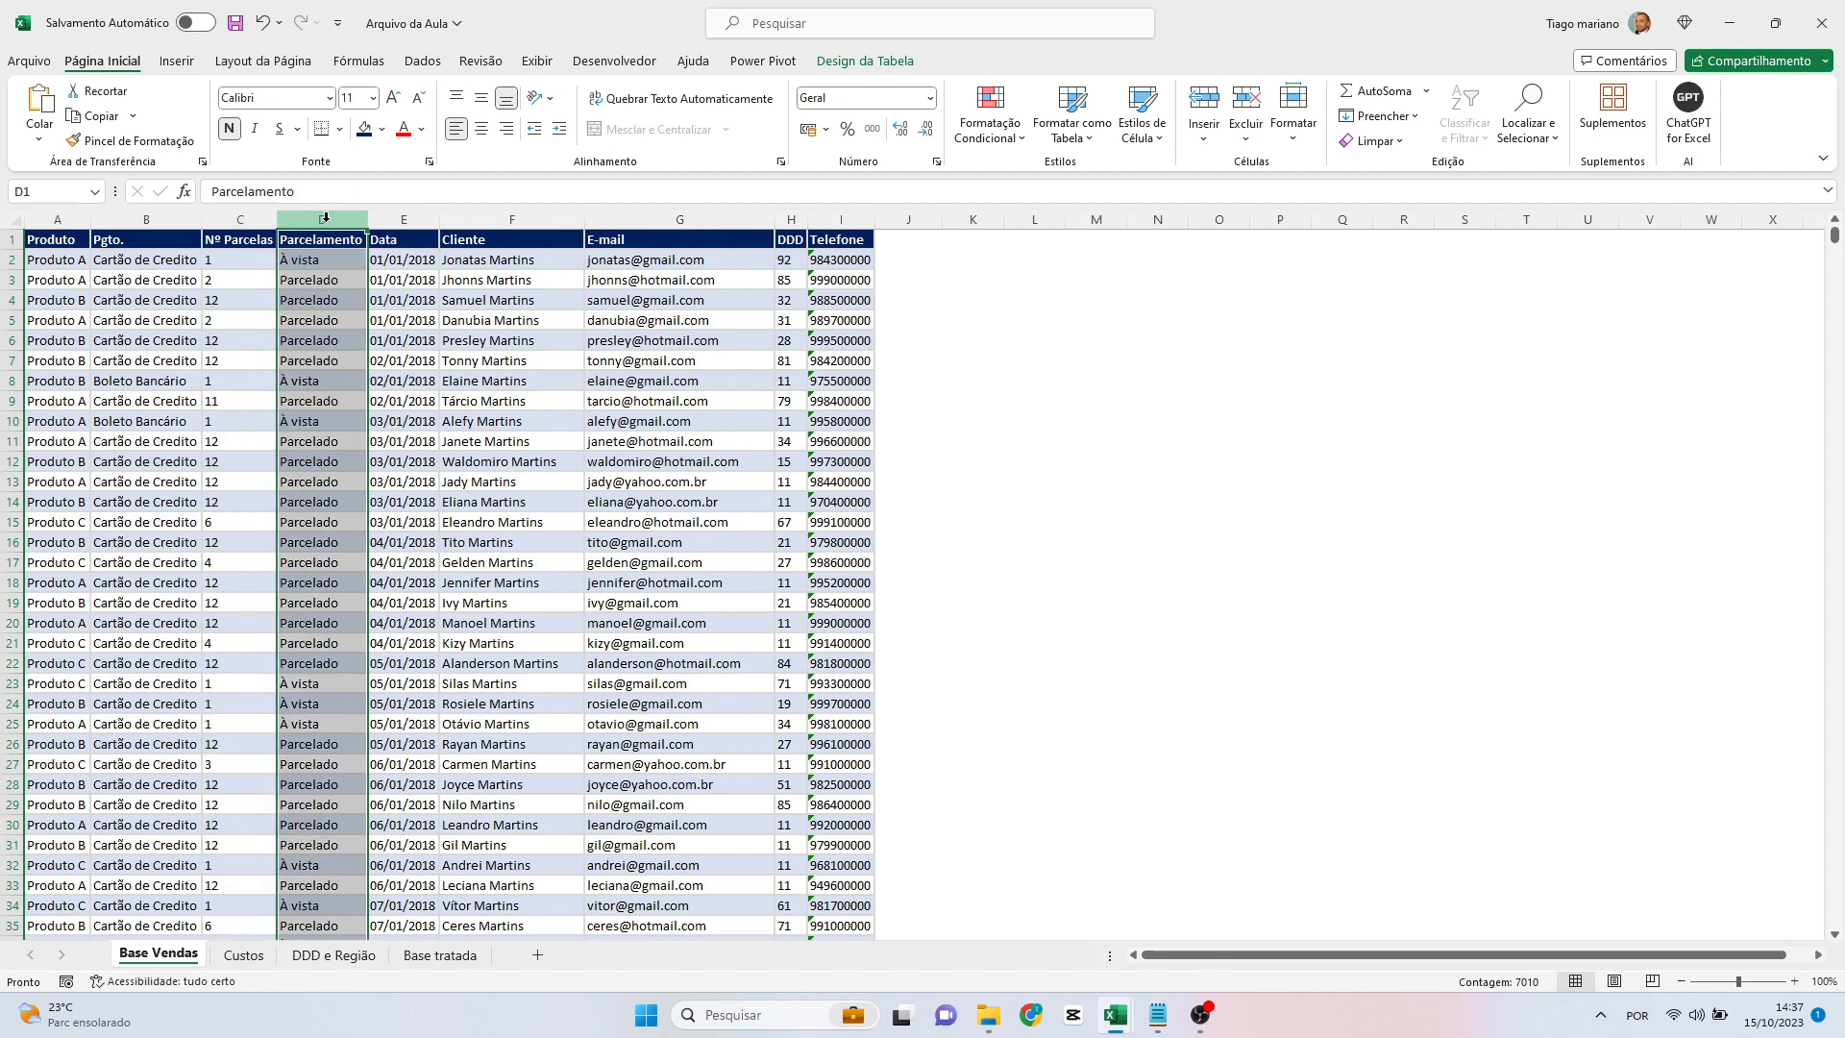
{"action": "left_click", "coordinate": [423, 232]}
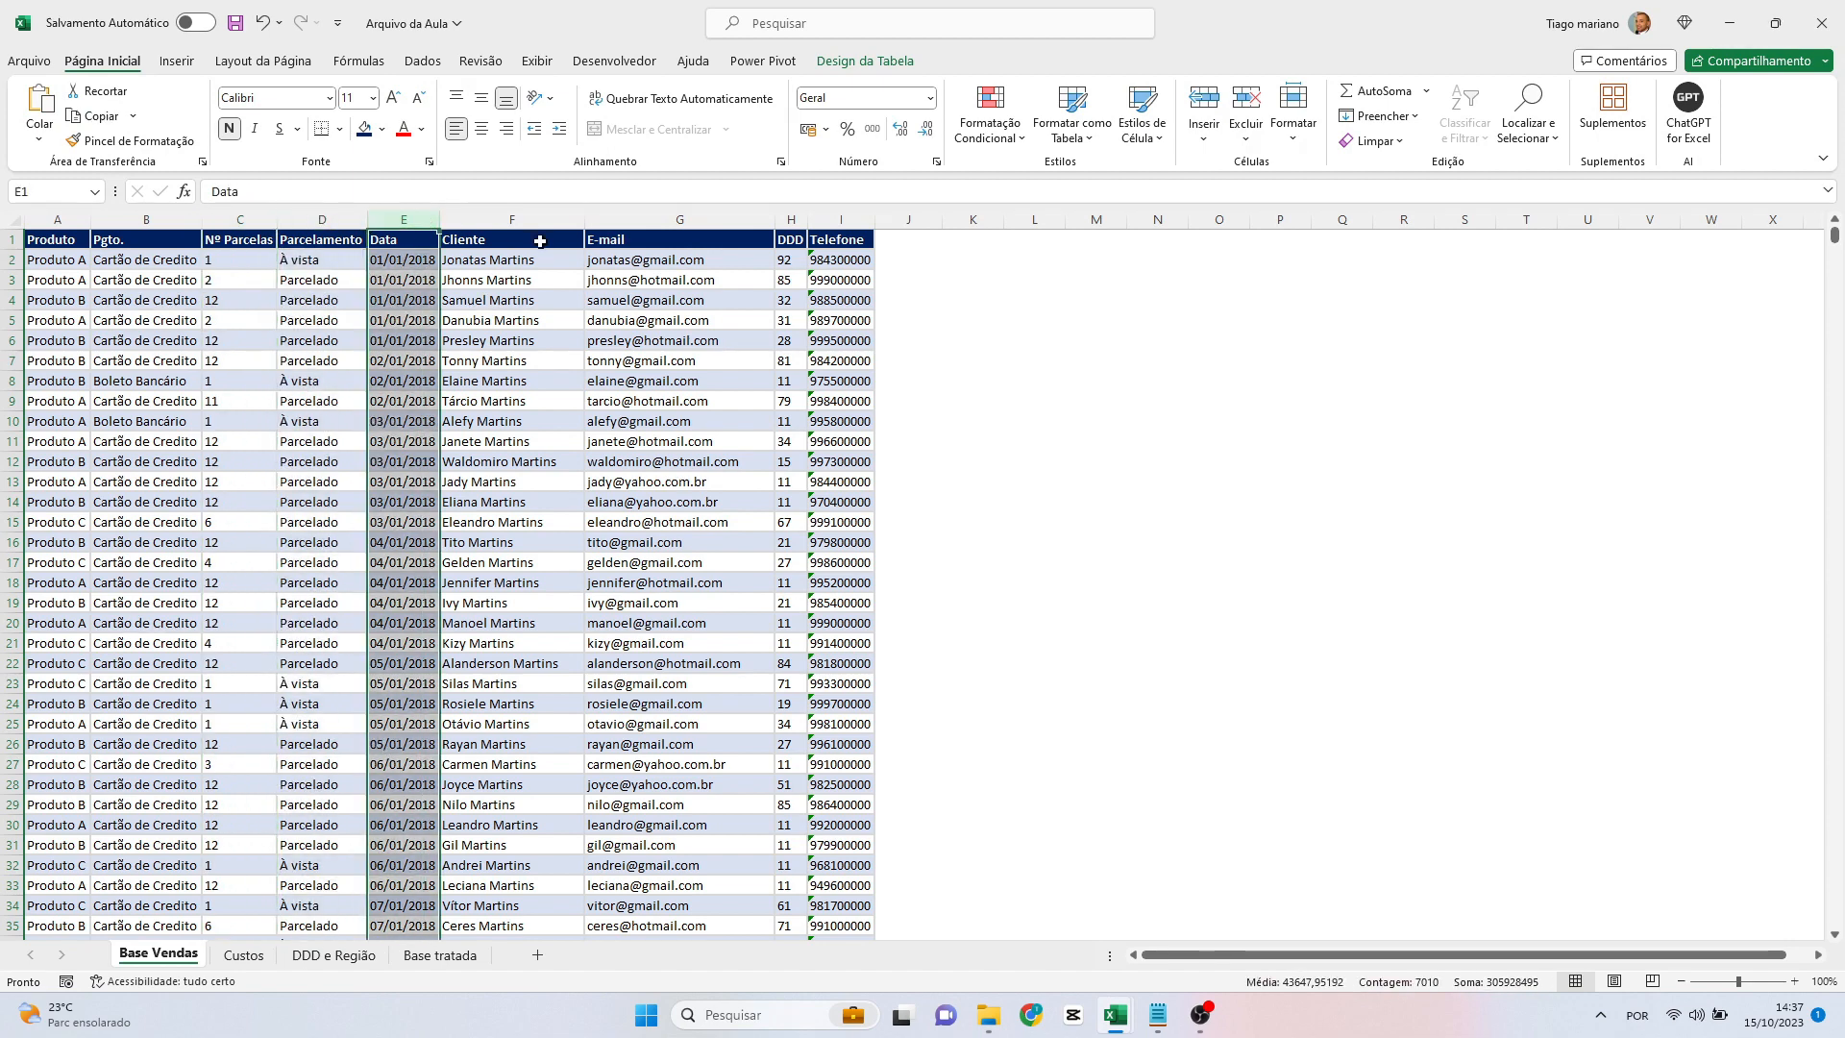
{"action": "left_click", "coordinate": [541, 238]}
{"action": "left_click_drag", "start_coordinate": [613, 236], "coordinate": [896, 223]}
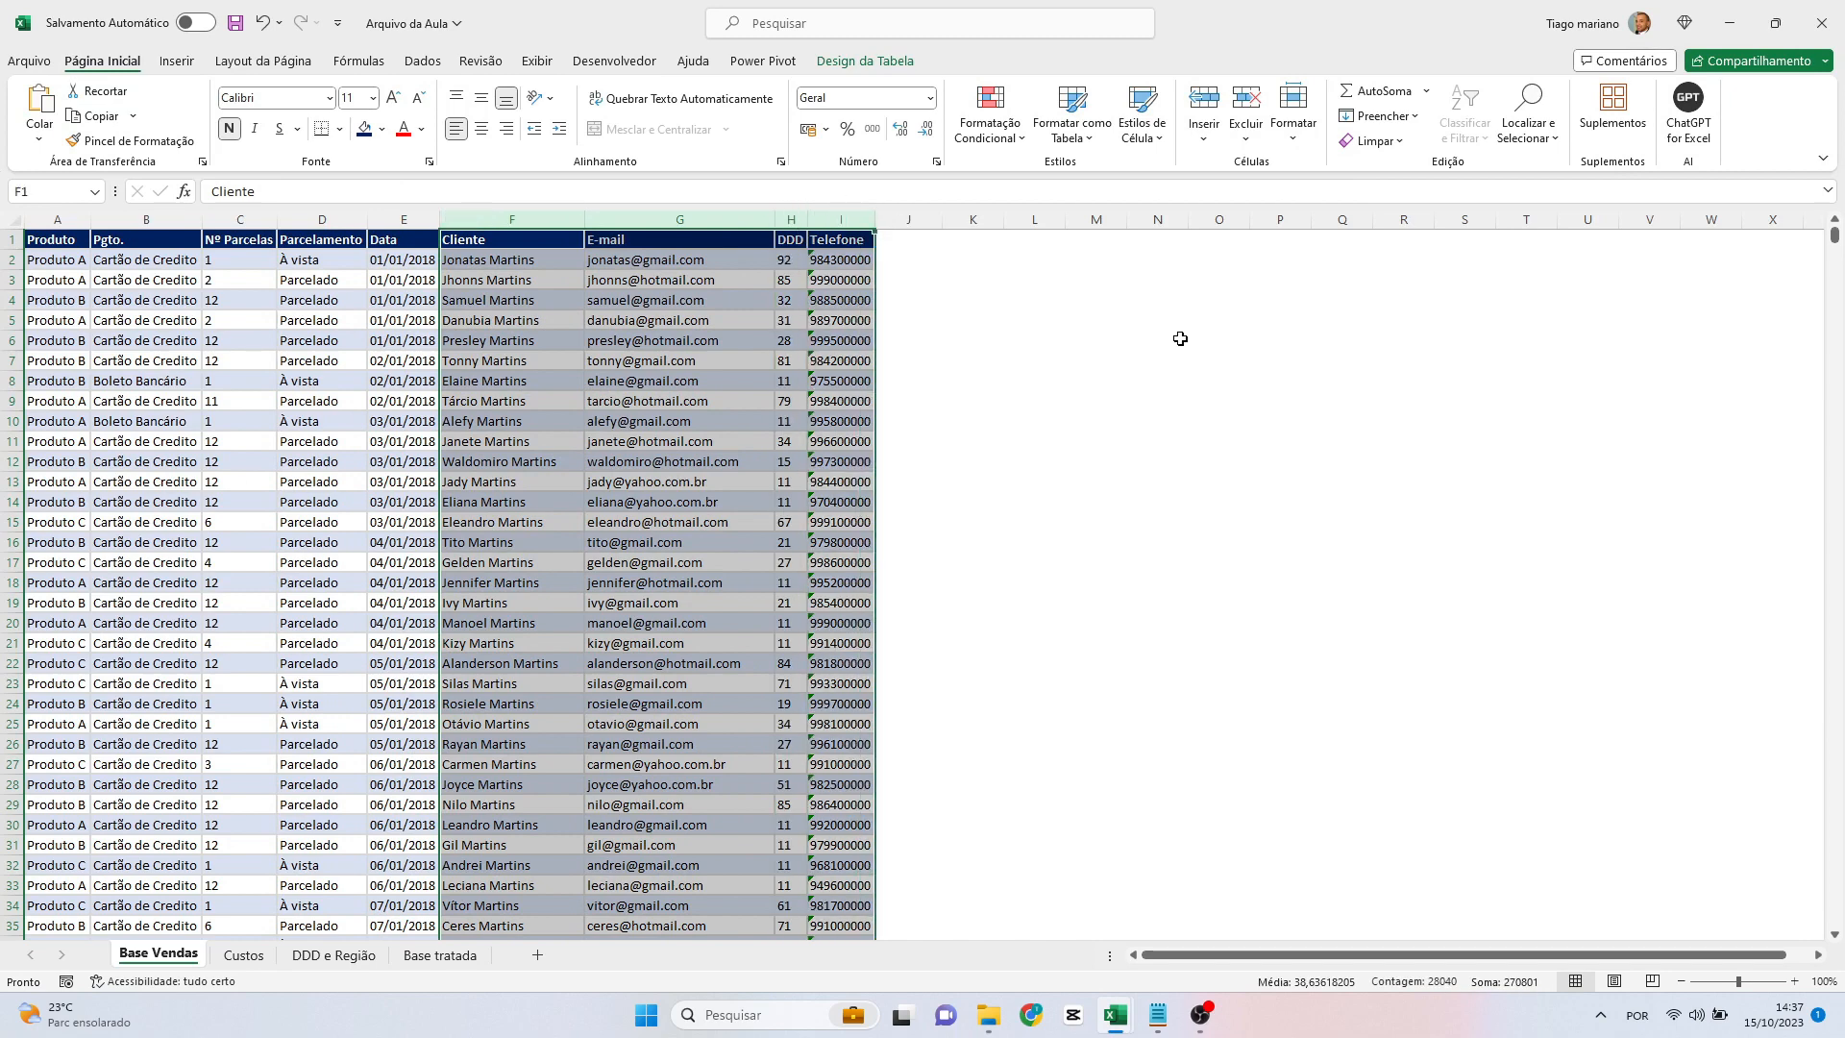
Examine the product, cost and percentage-per-instalment columns on the Custos sheet.
{"action": "left_click", "coordinate": [245, 955]}
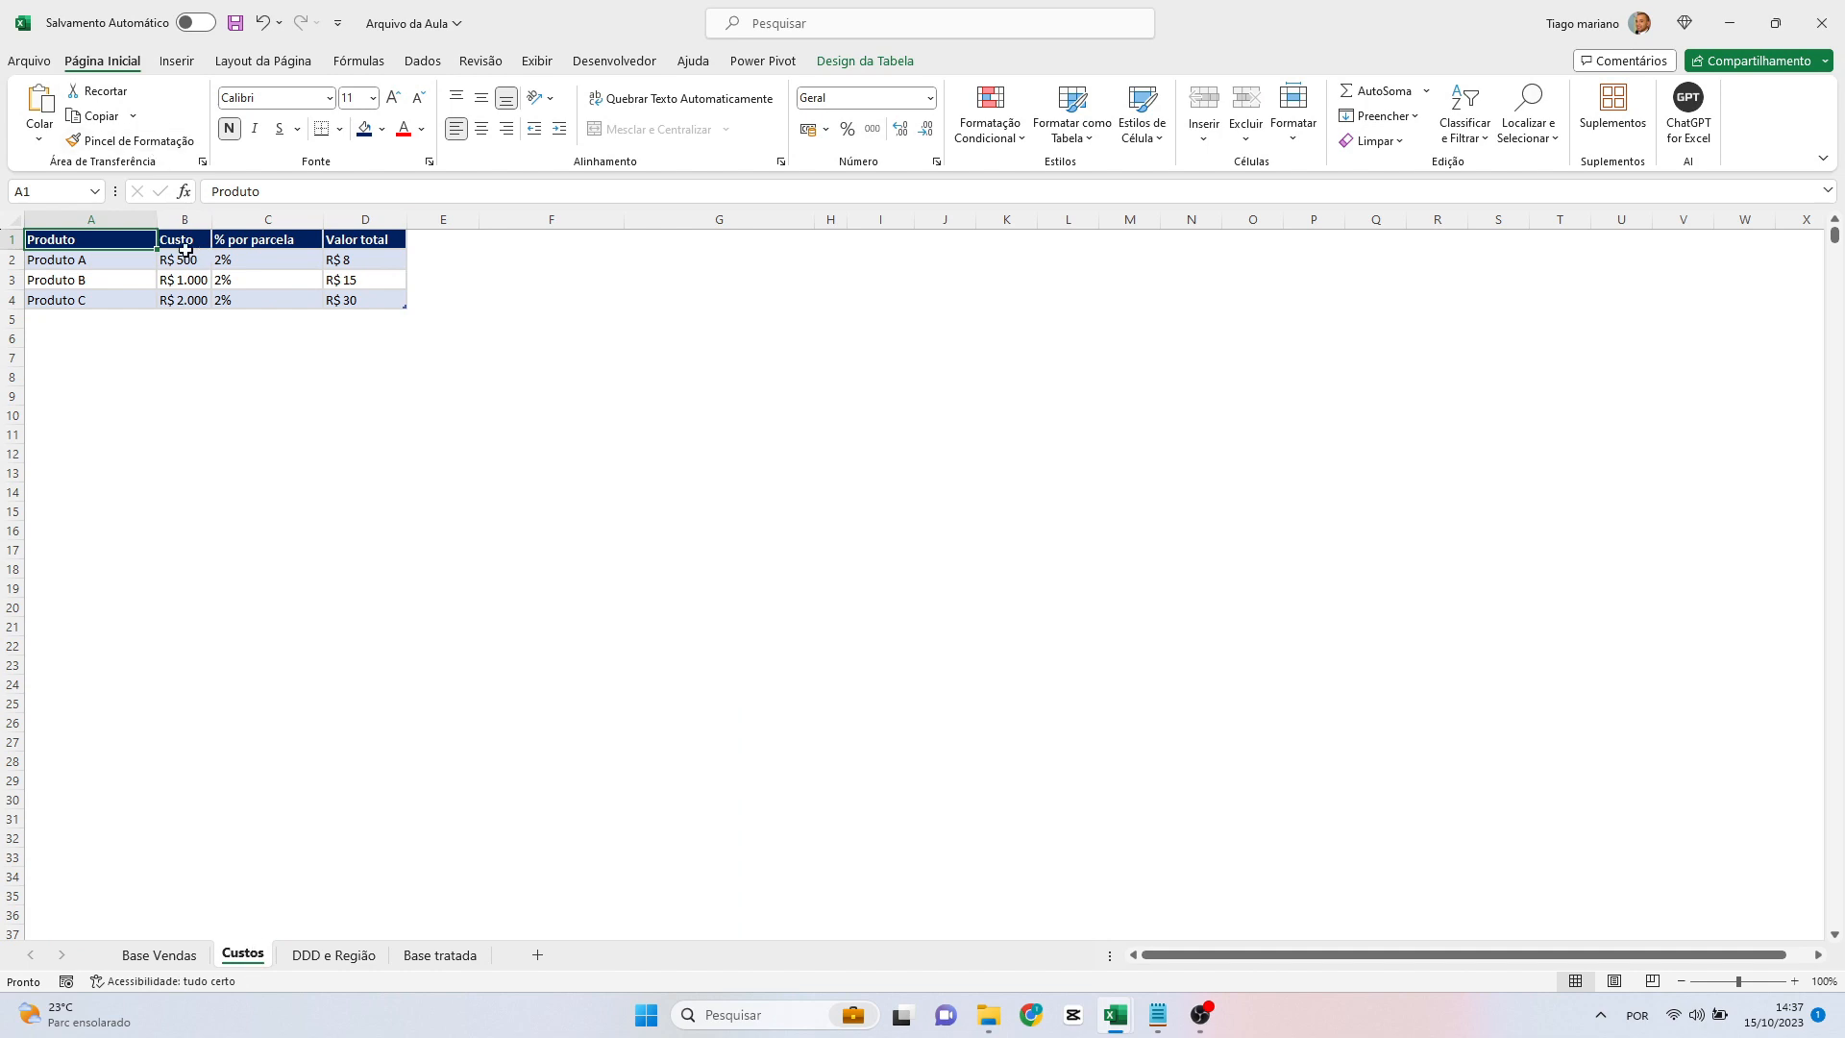
{"action": "left_click_drag", "start_coordinate": [109, 258], "coordinate": [112, 304]}
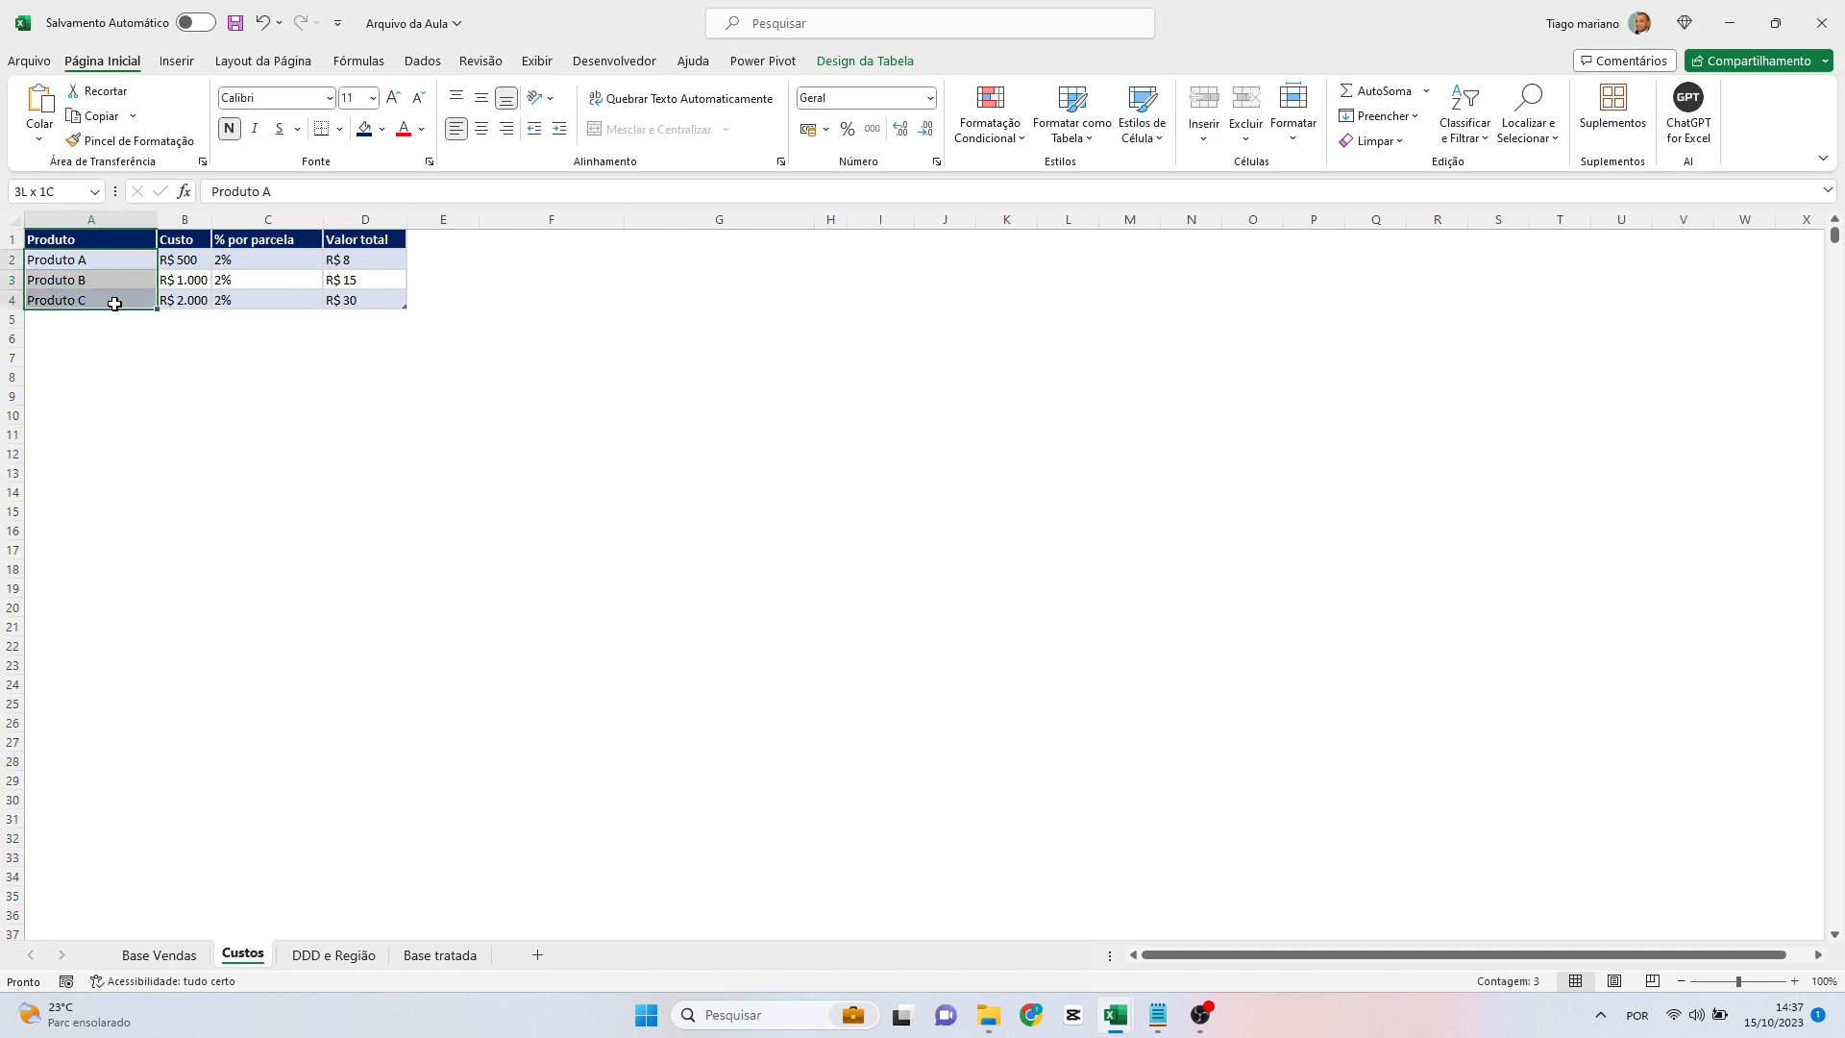
{"action": "left_click_drag", "start_coordinate": [193, 260], "coordinate": [277, 300]}
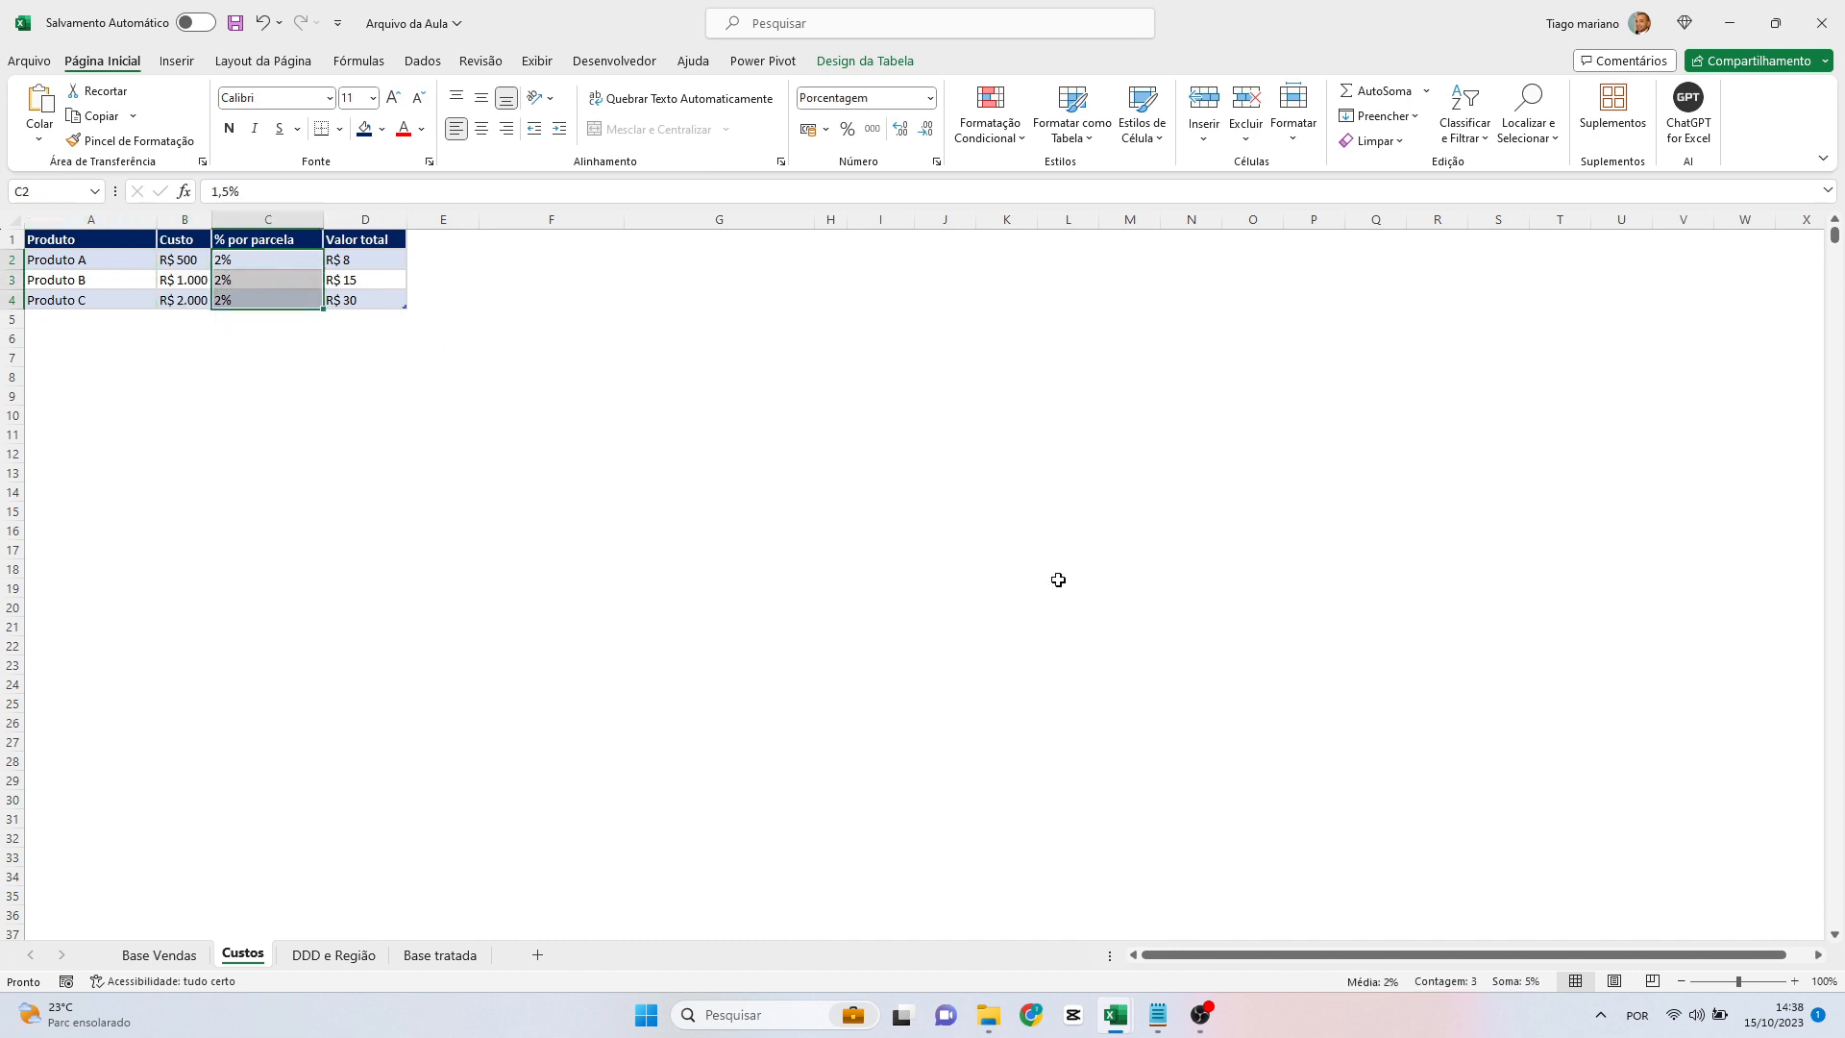
{"action": "left_click", "coordinate": [402, 392]}
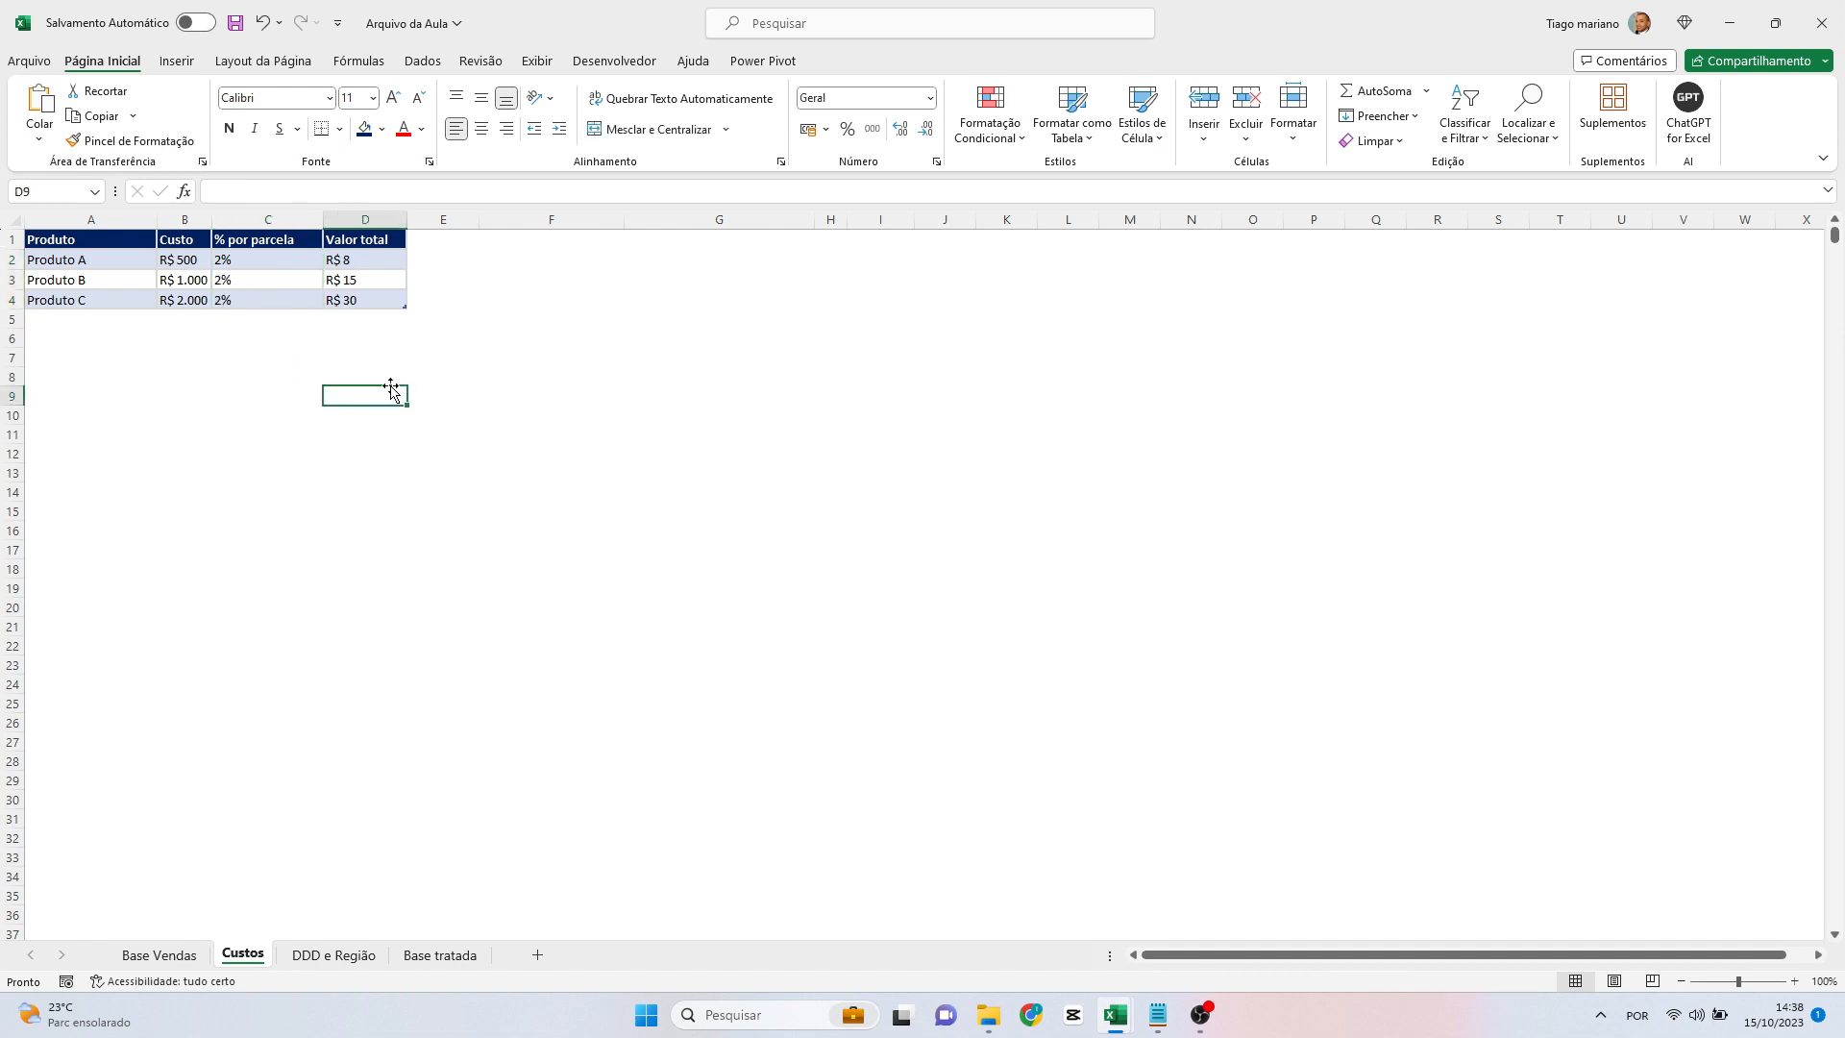
{"action": "left_click", "coordinate": [183, 256]}
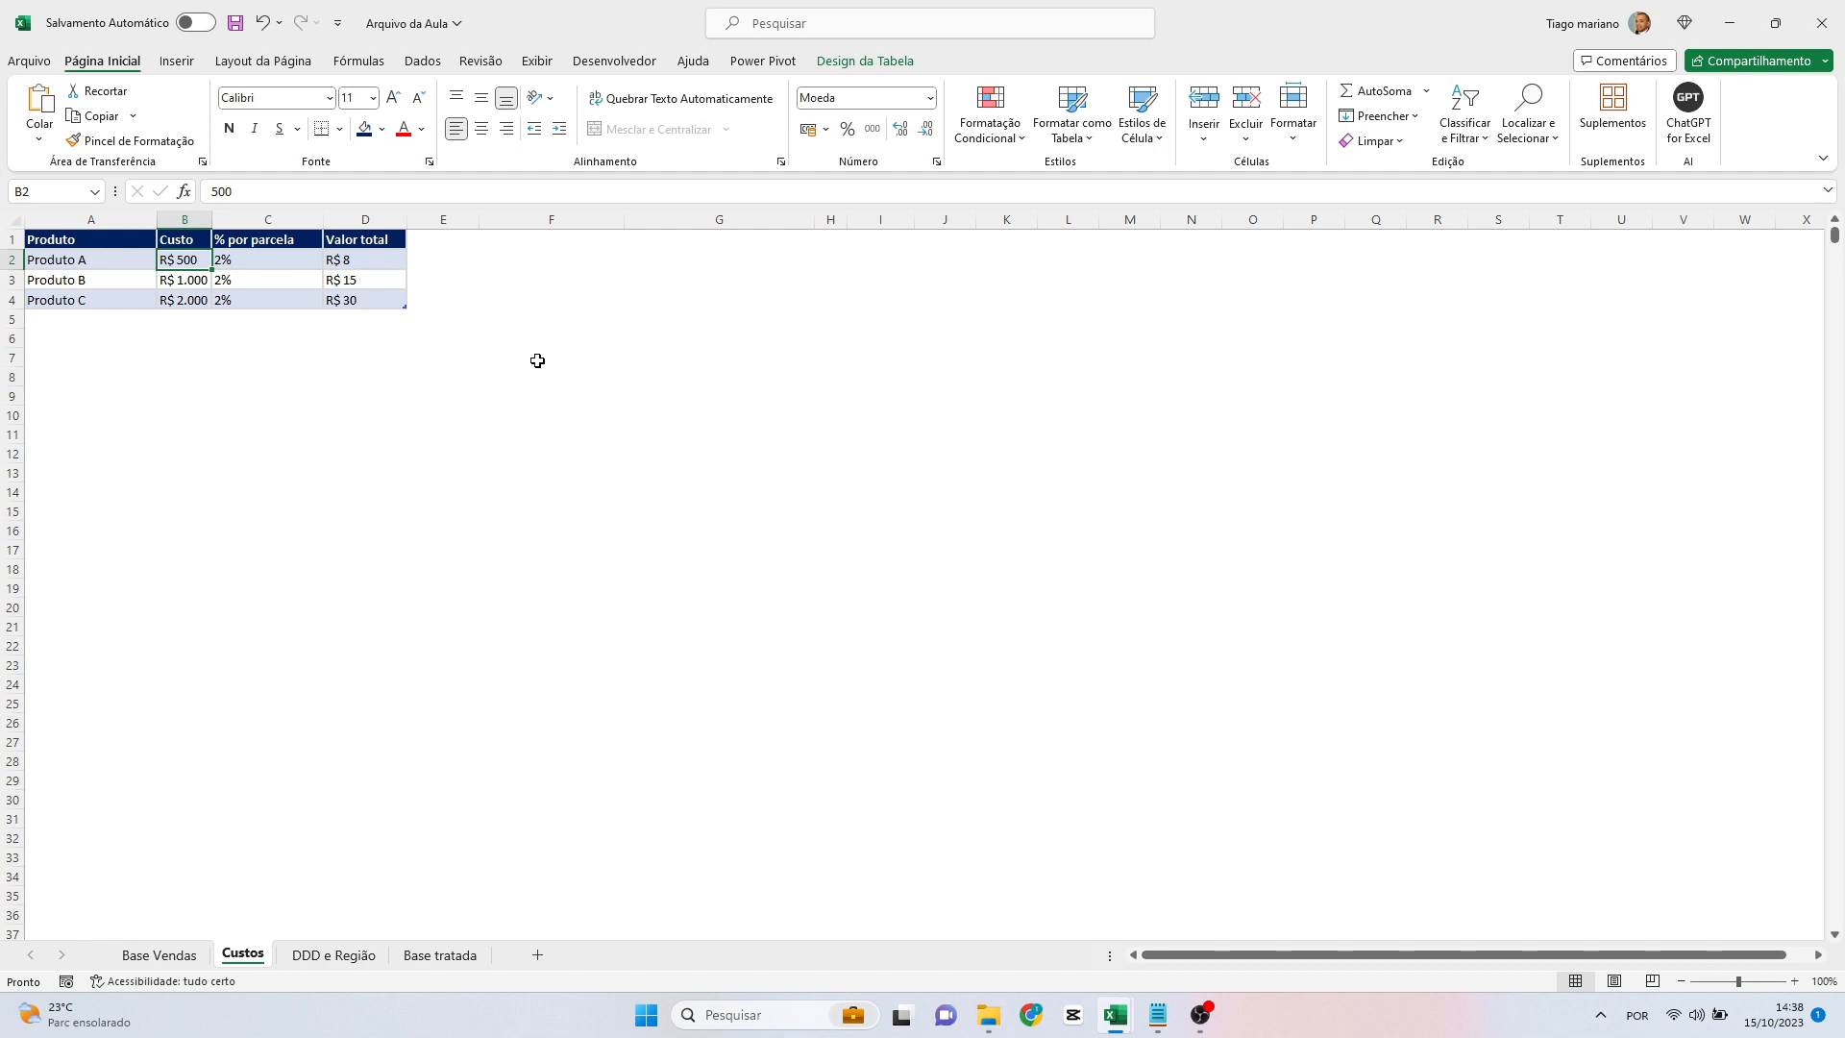
{"action": "left_click", "coordinate": [229, 266]}
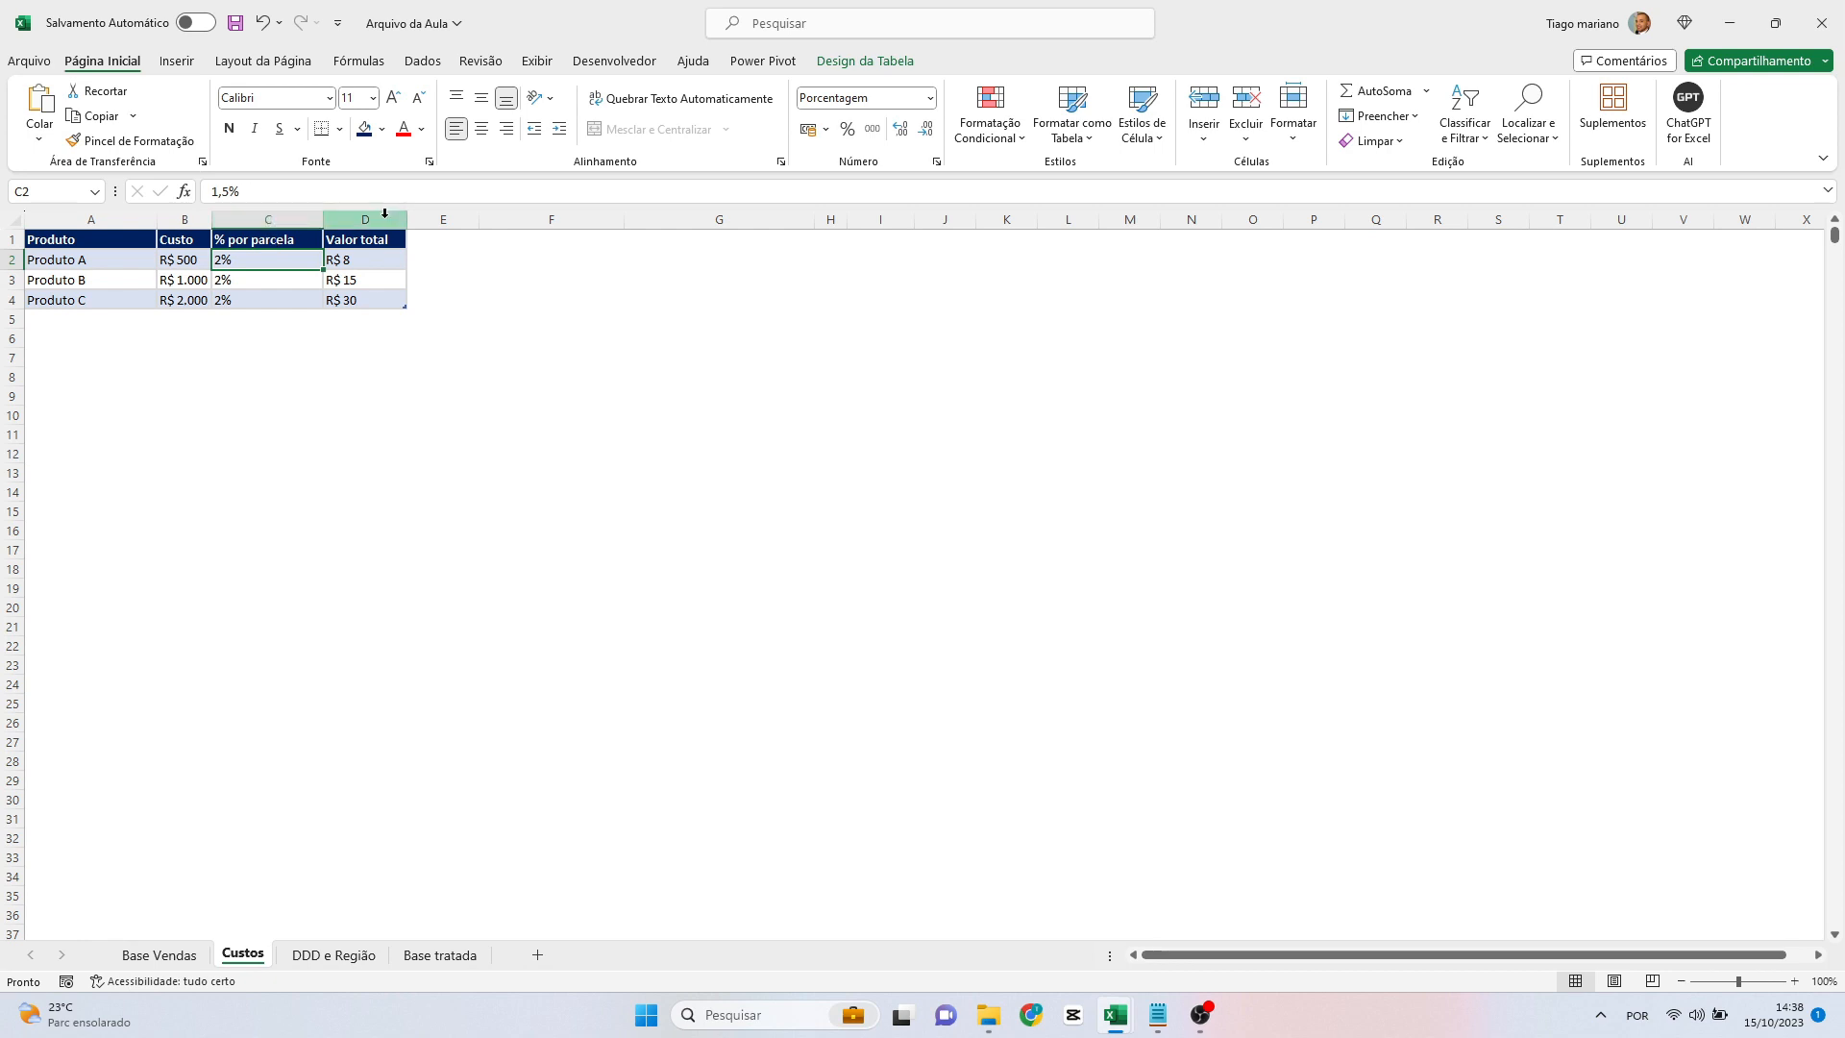
Show the % por parcela values in C2:C4 with two decimal places.
{"action": "left_click_drag", "start_coordinate": [279, 258], "coordinate": [295, 297]}
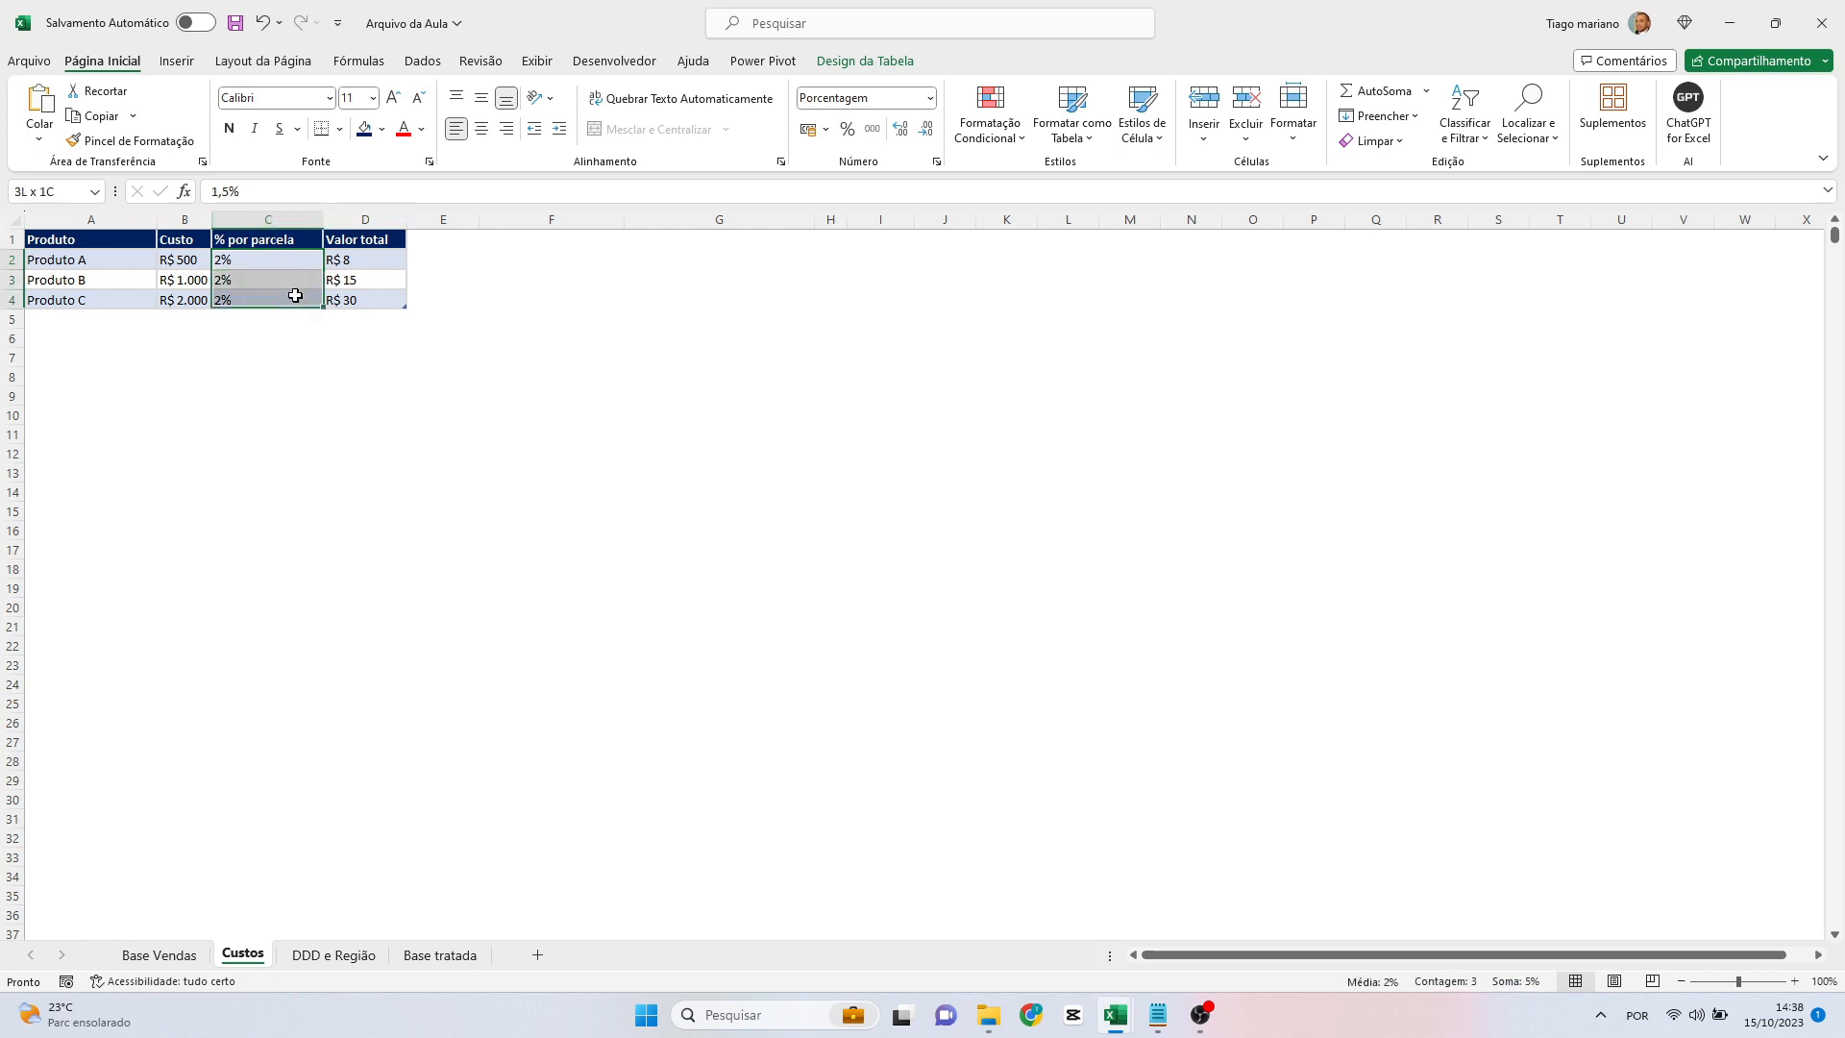
{"action": "left_click", "coordinate": [901, 128]}
{"action": "left_click", "coordinate": [900, 128]}
{"action": "left_click", "coordinate": [284, 263]}
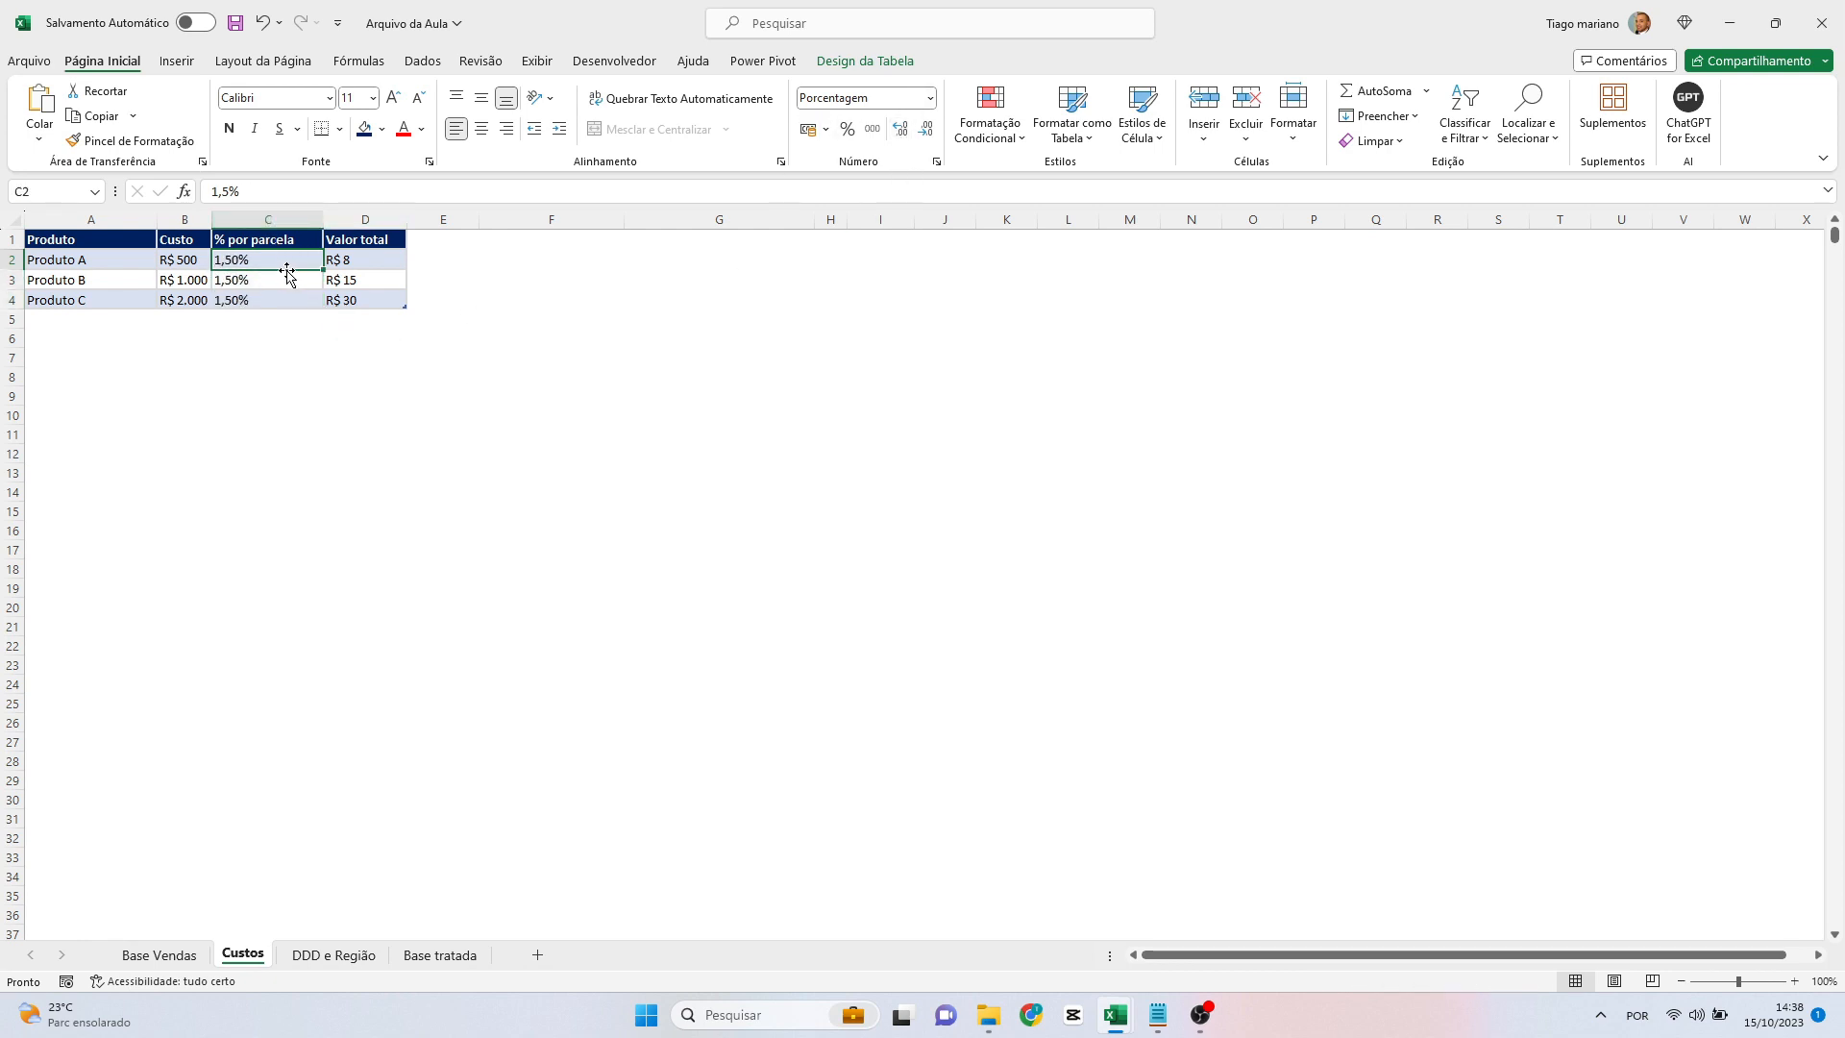
Inspect the Valor total formulas for Produto A, Produto B and Produto C without changing them.
{"action": "left_click", "coordinate": [366, 264]}
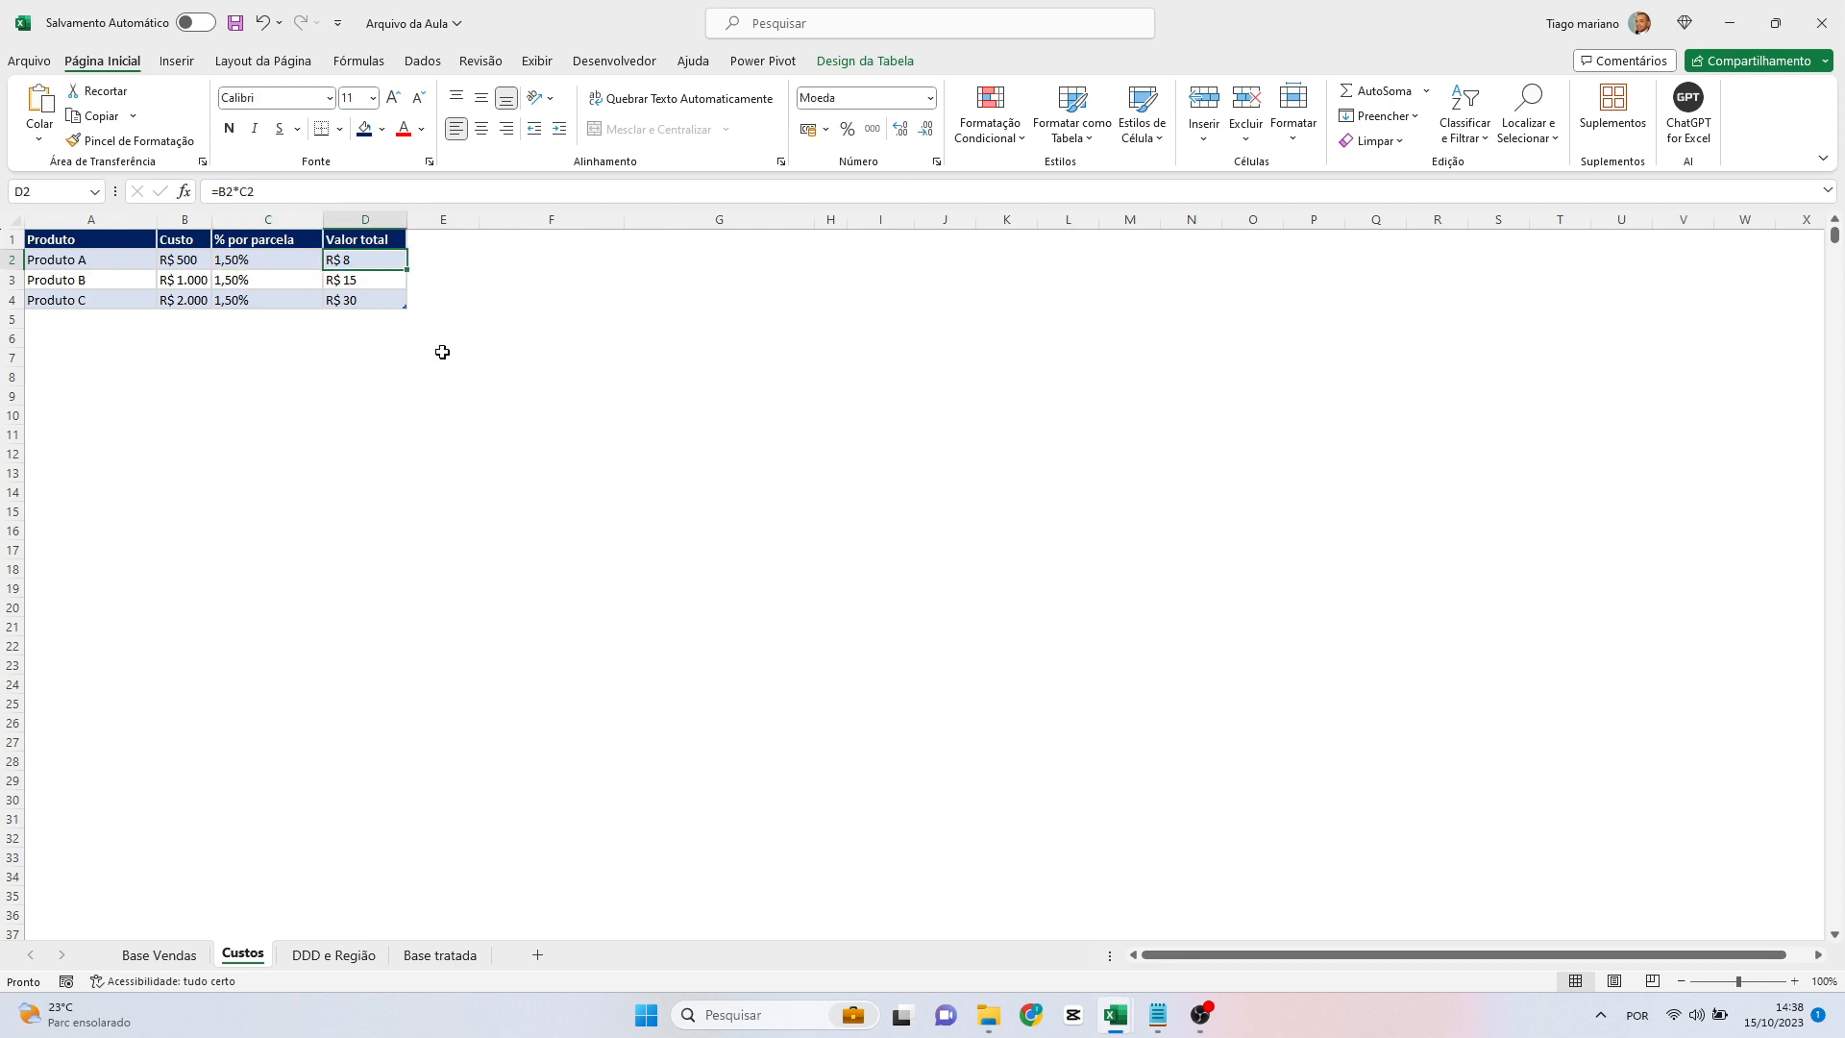
{"action": "key", "text": "F2"}
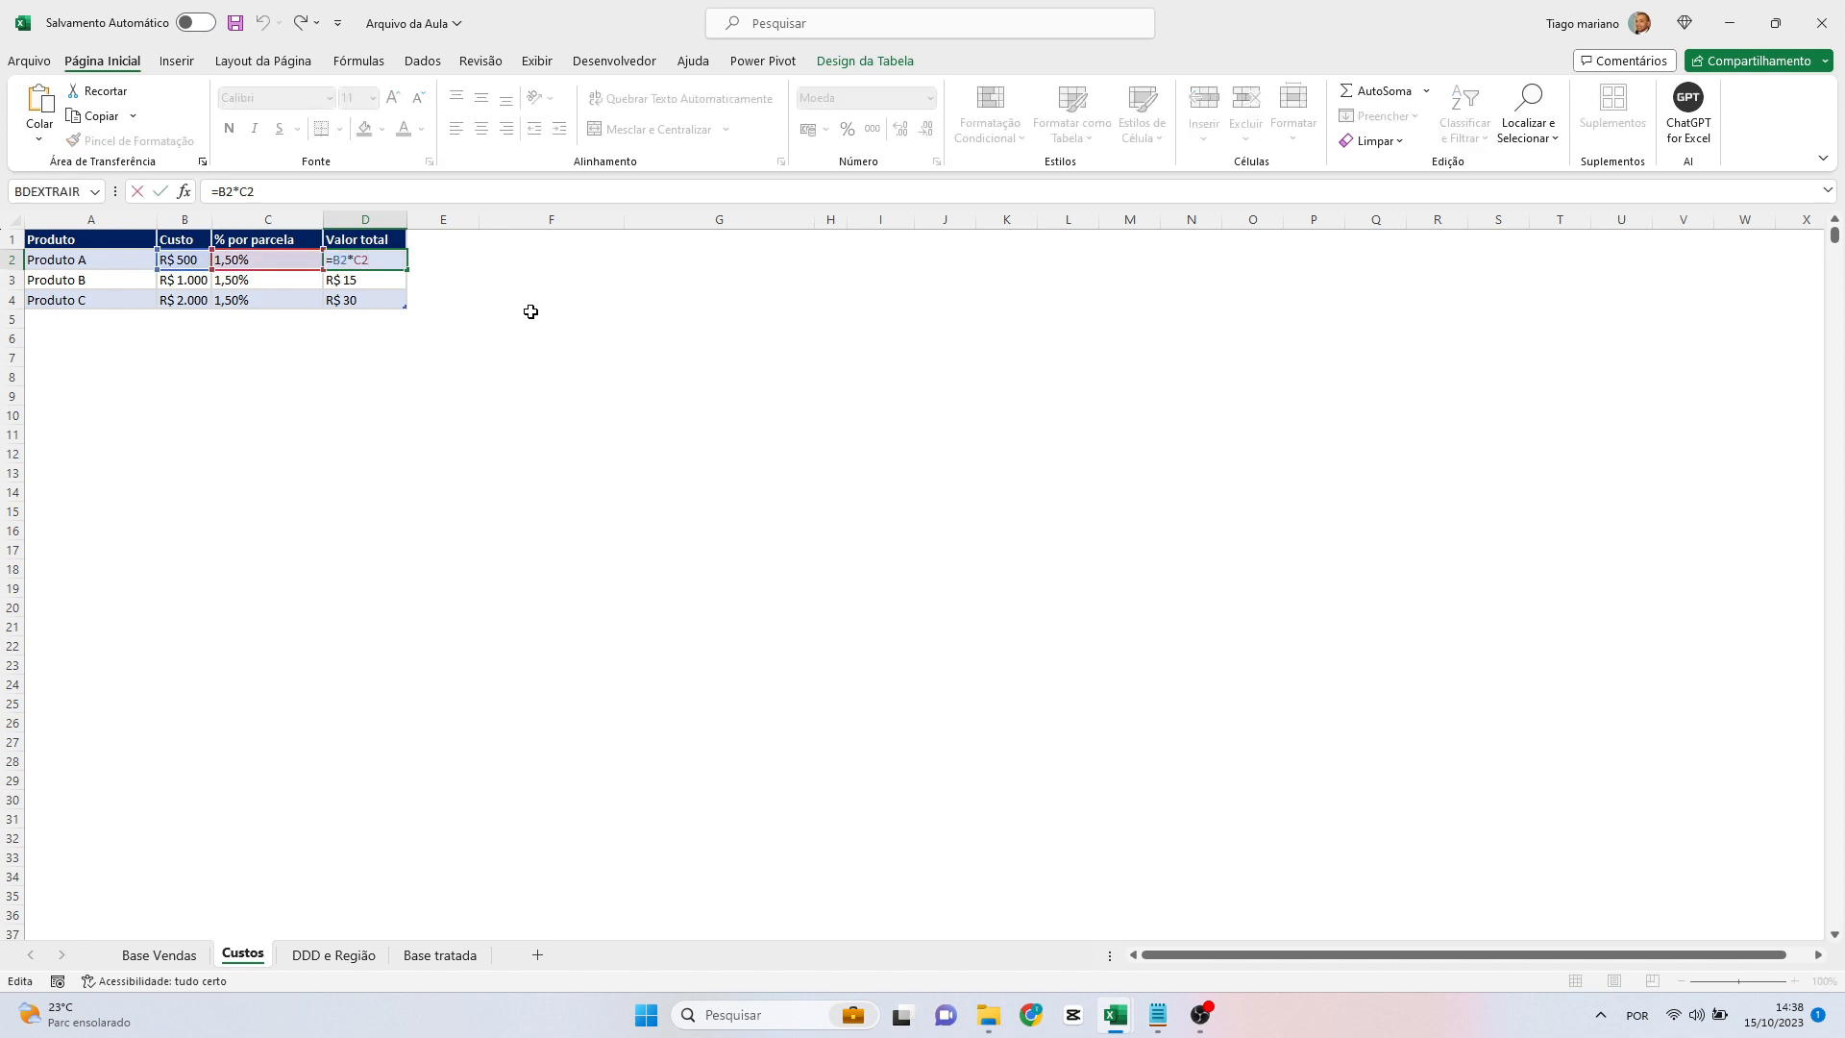
{"action": "key", "text": "Escape"}
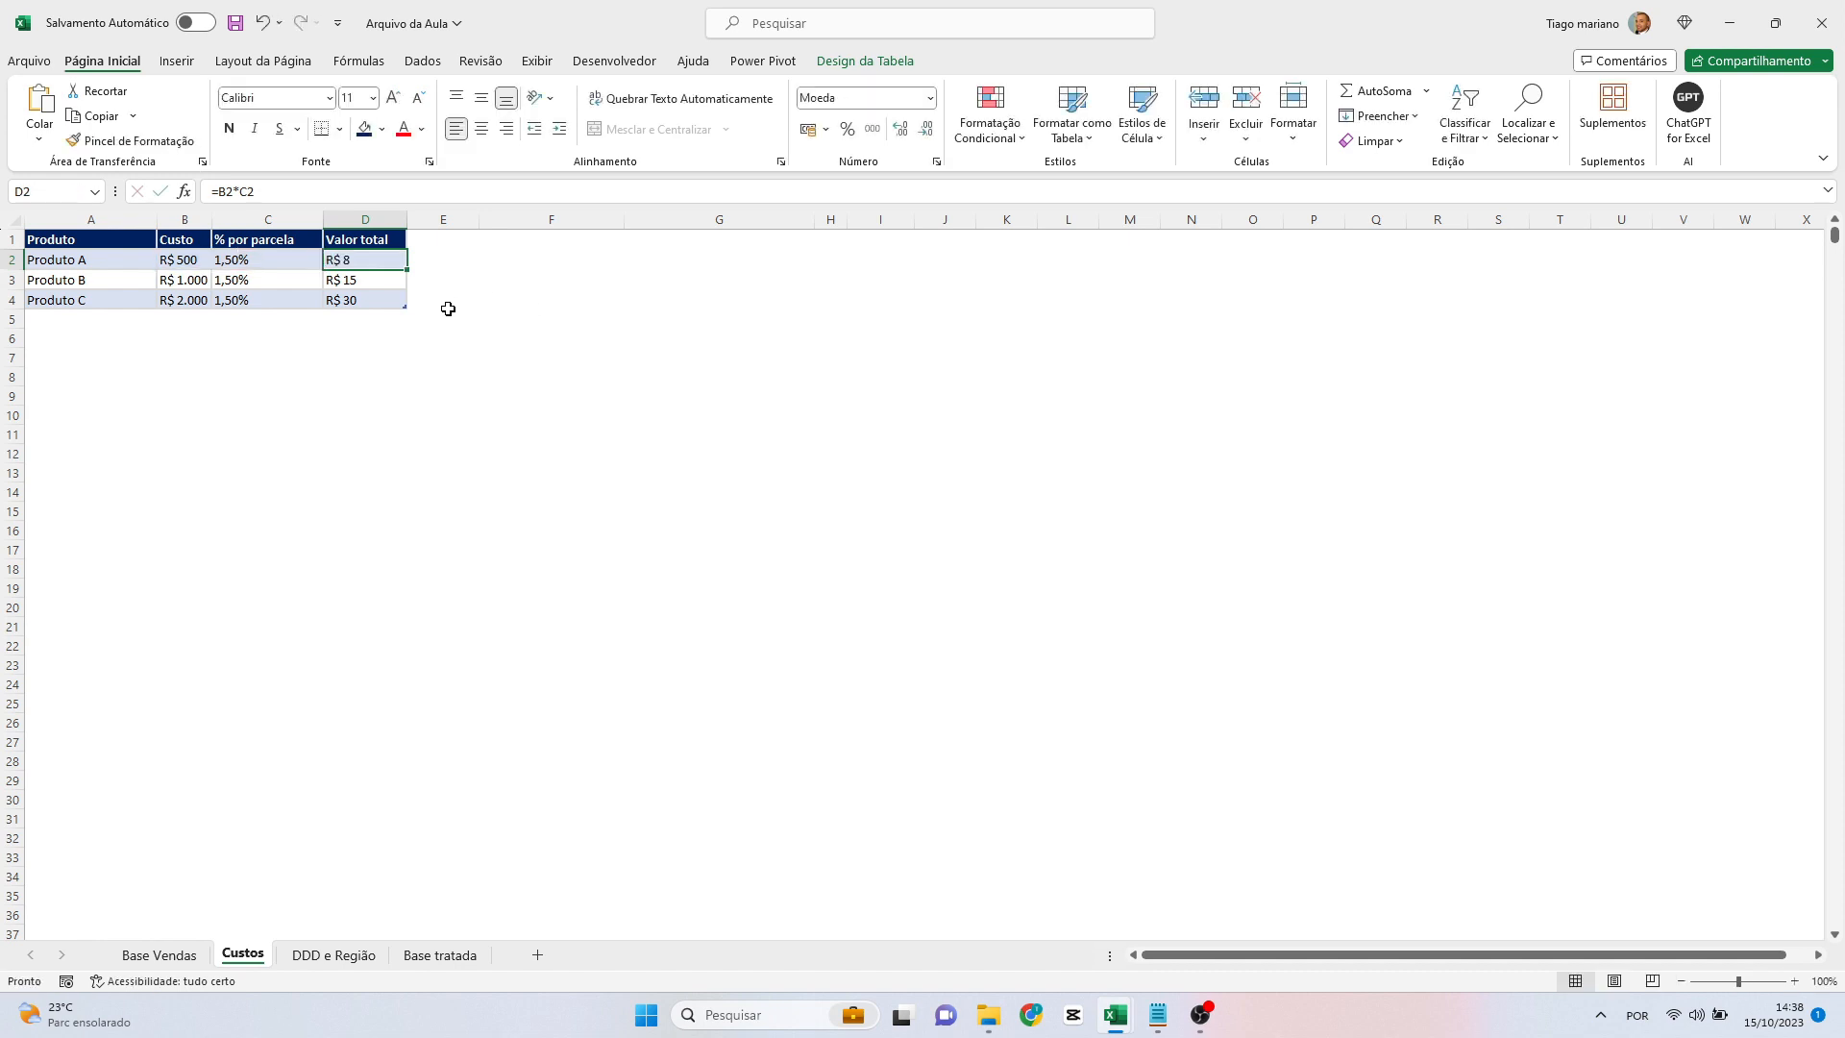
{"action": "left_click", "coordinate": [381, 282]}
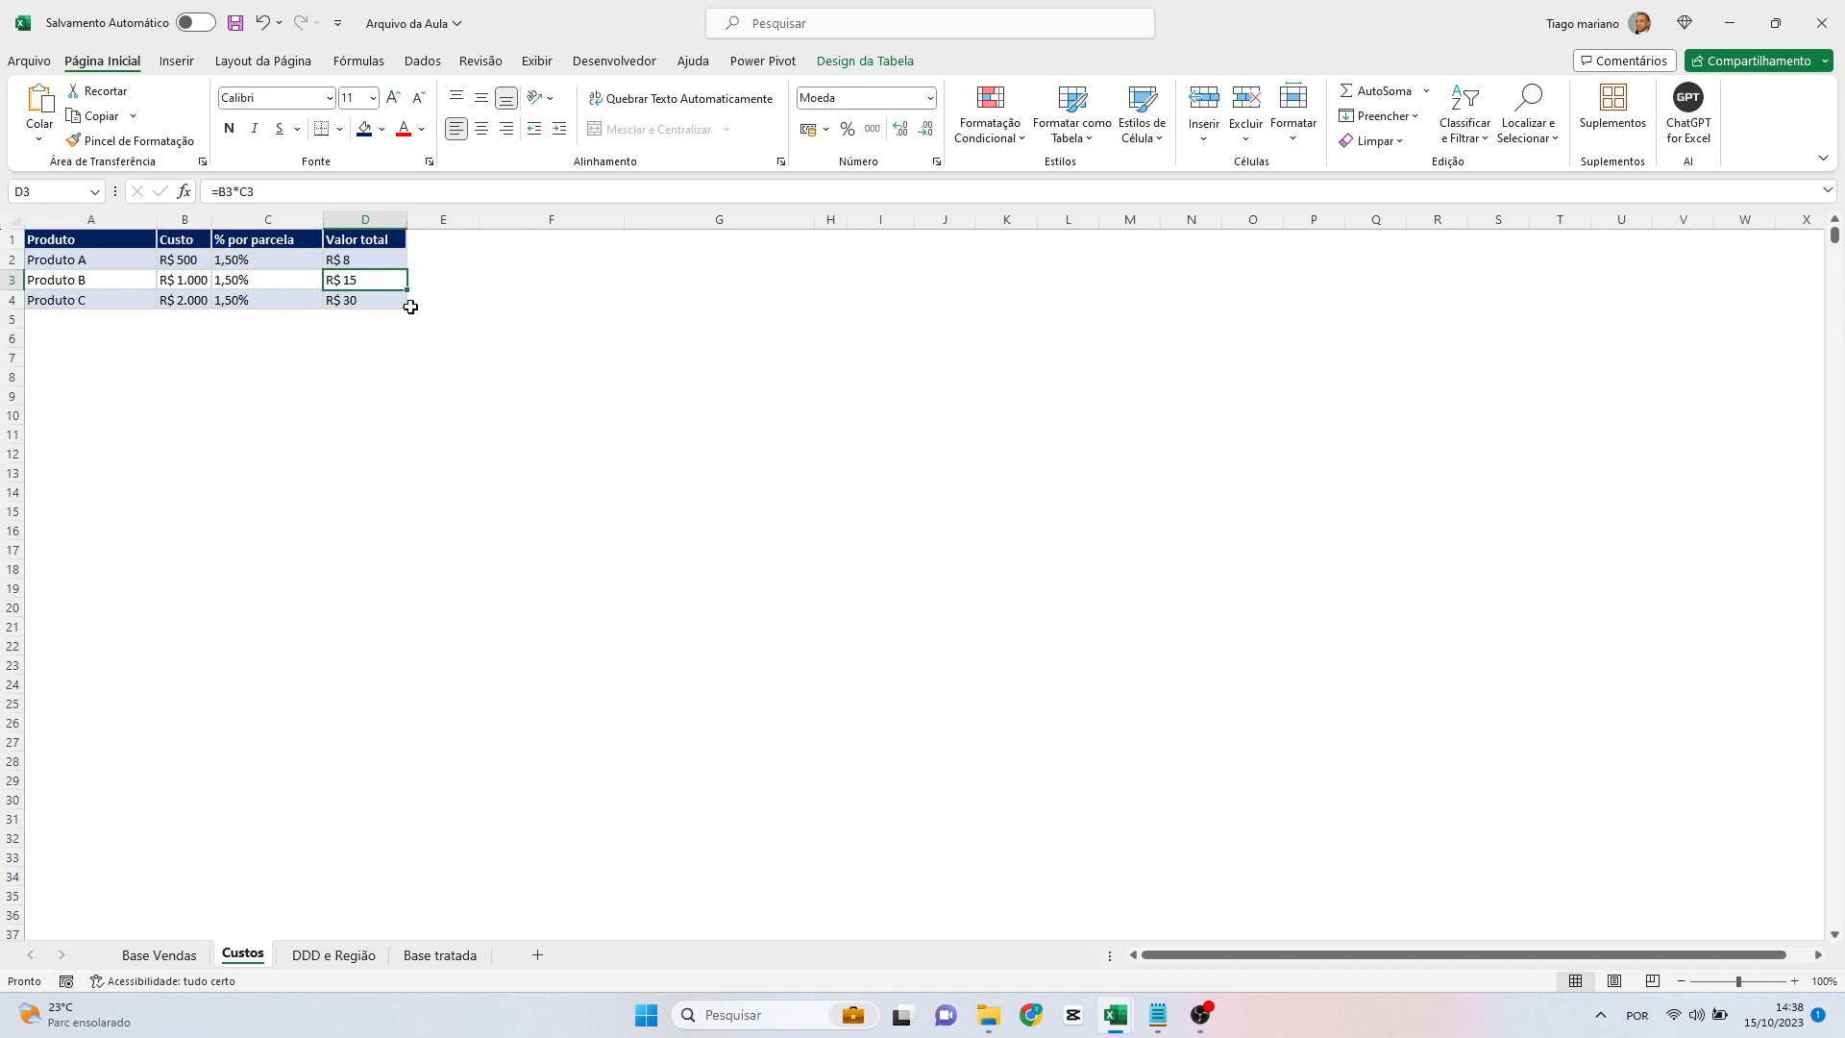
{"action": "left_click", "coordinate": [377, 300]}
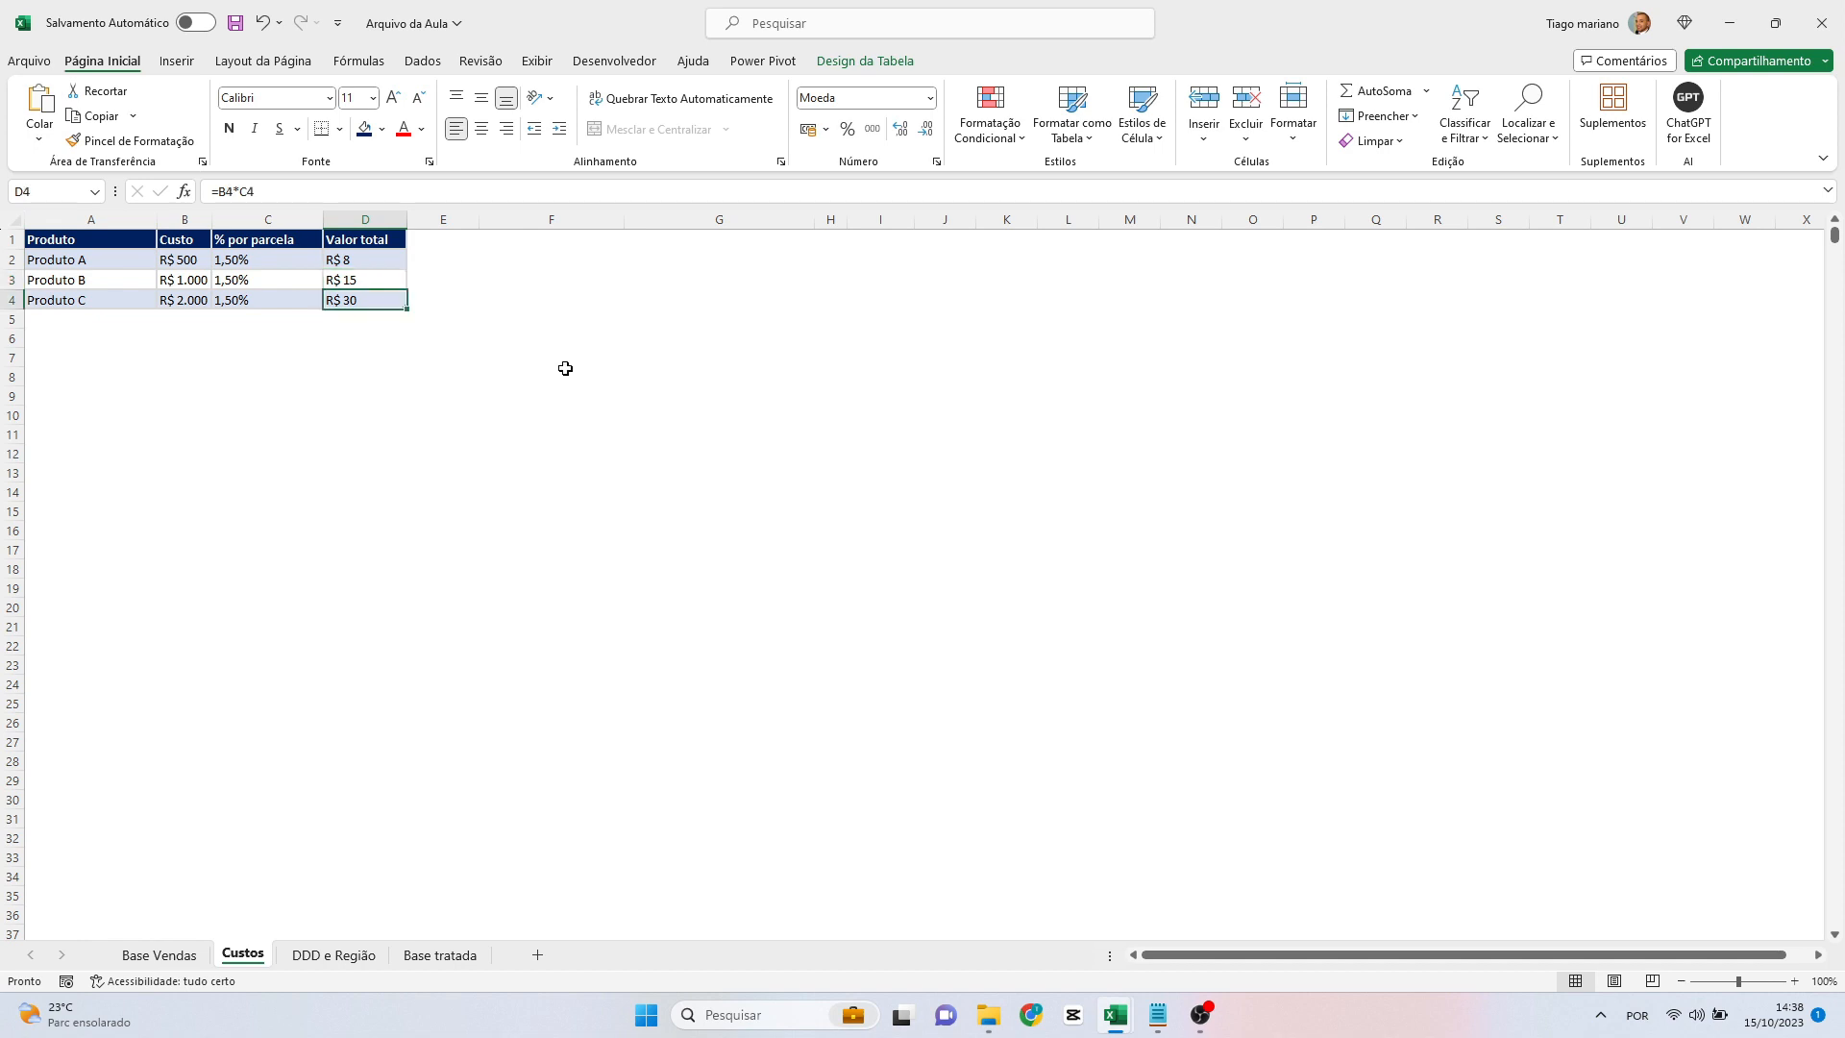
Review the DDD e Região sheet, then return to Base Vendas and check the empty header cells J1:O1.
{"action": "left_click", "coordinate": [359, 957]}
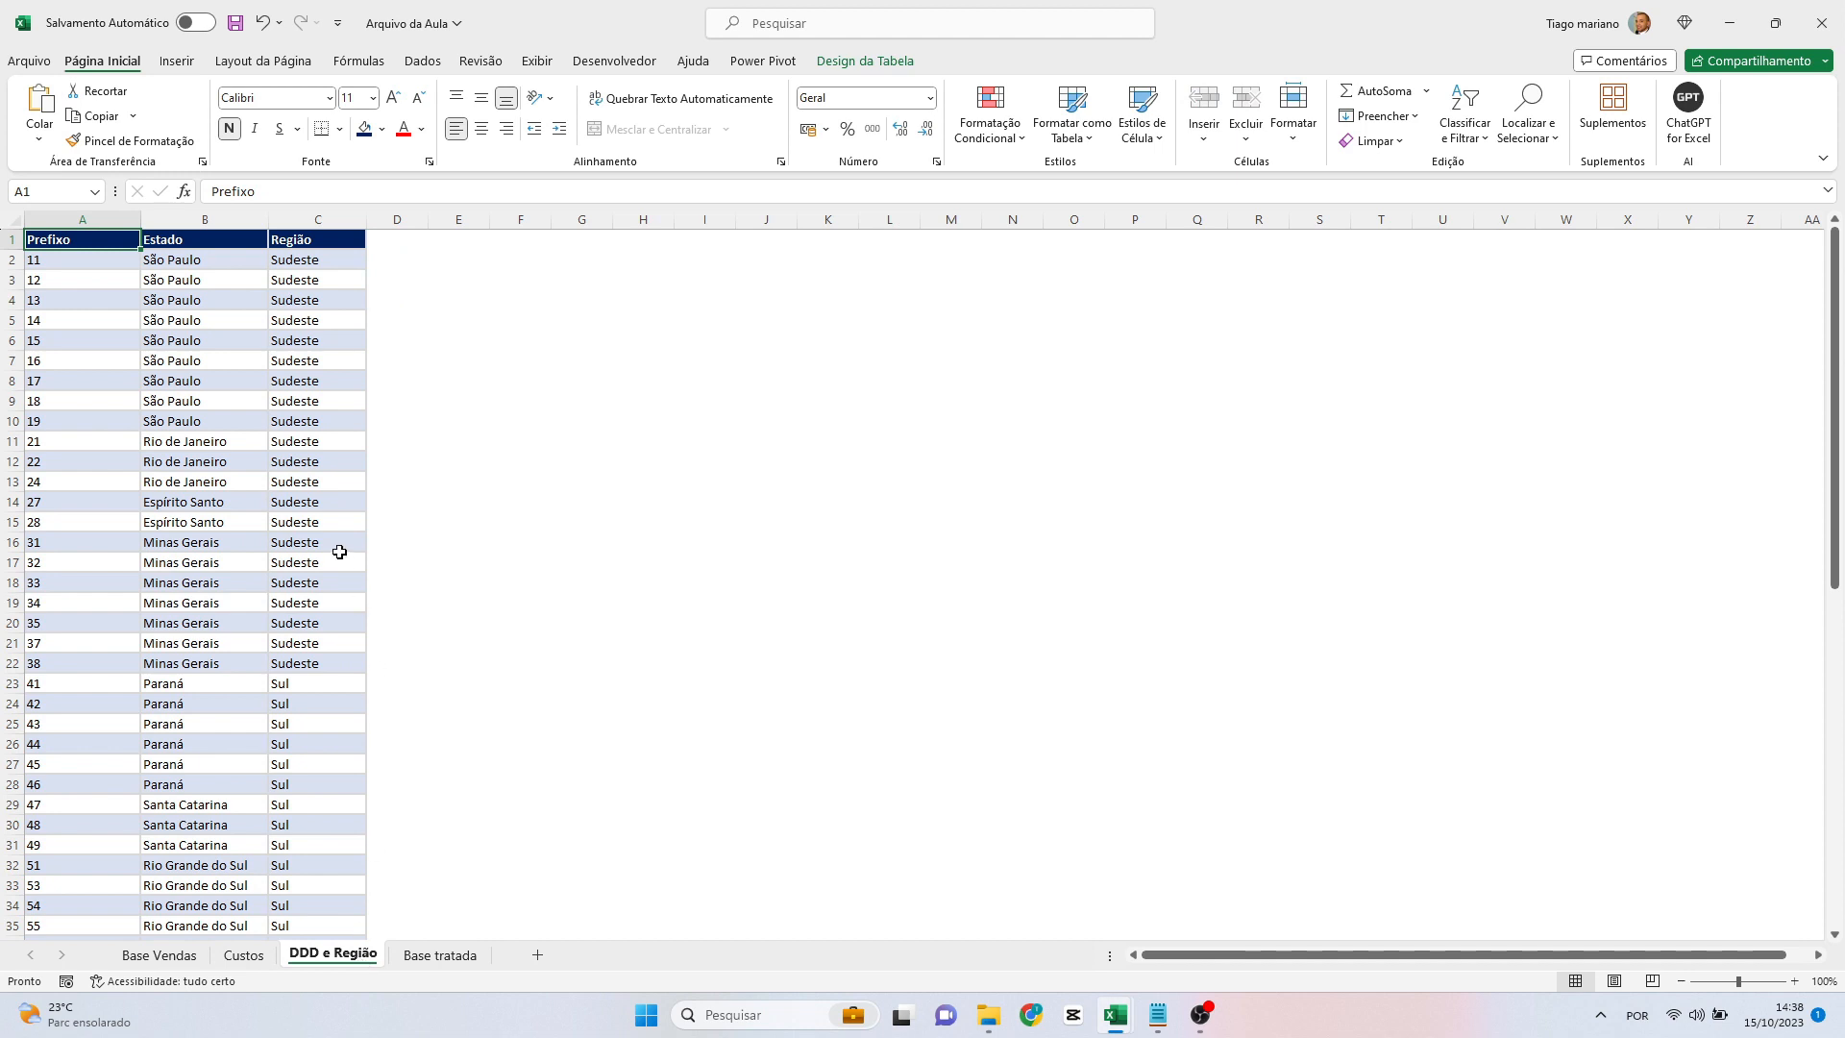
{"action": "left_click", "coordinate": [159, 955]}
{"action": "left_click", "coordinate": [1069, 526]}
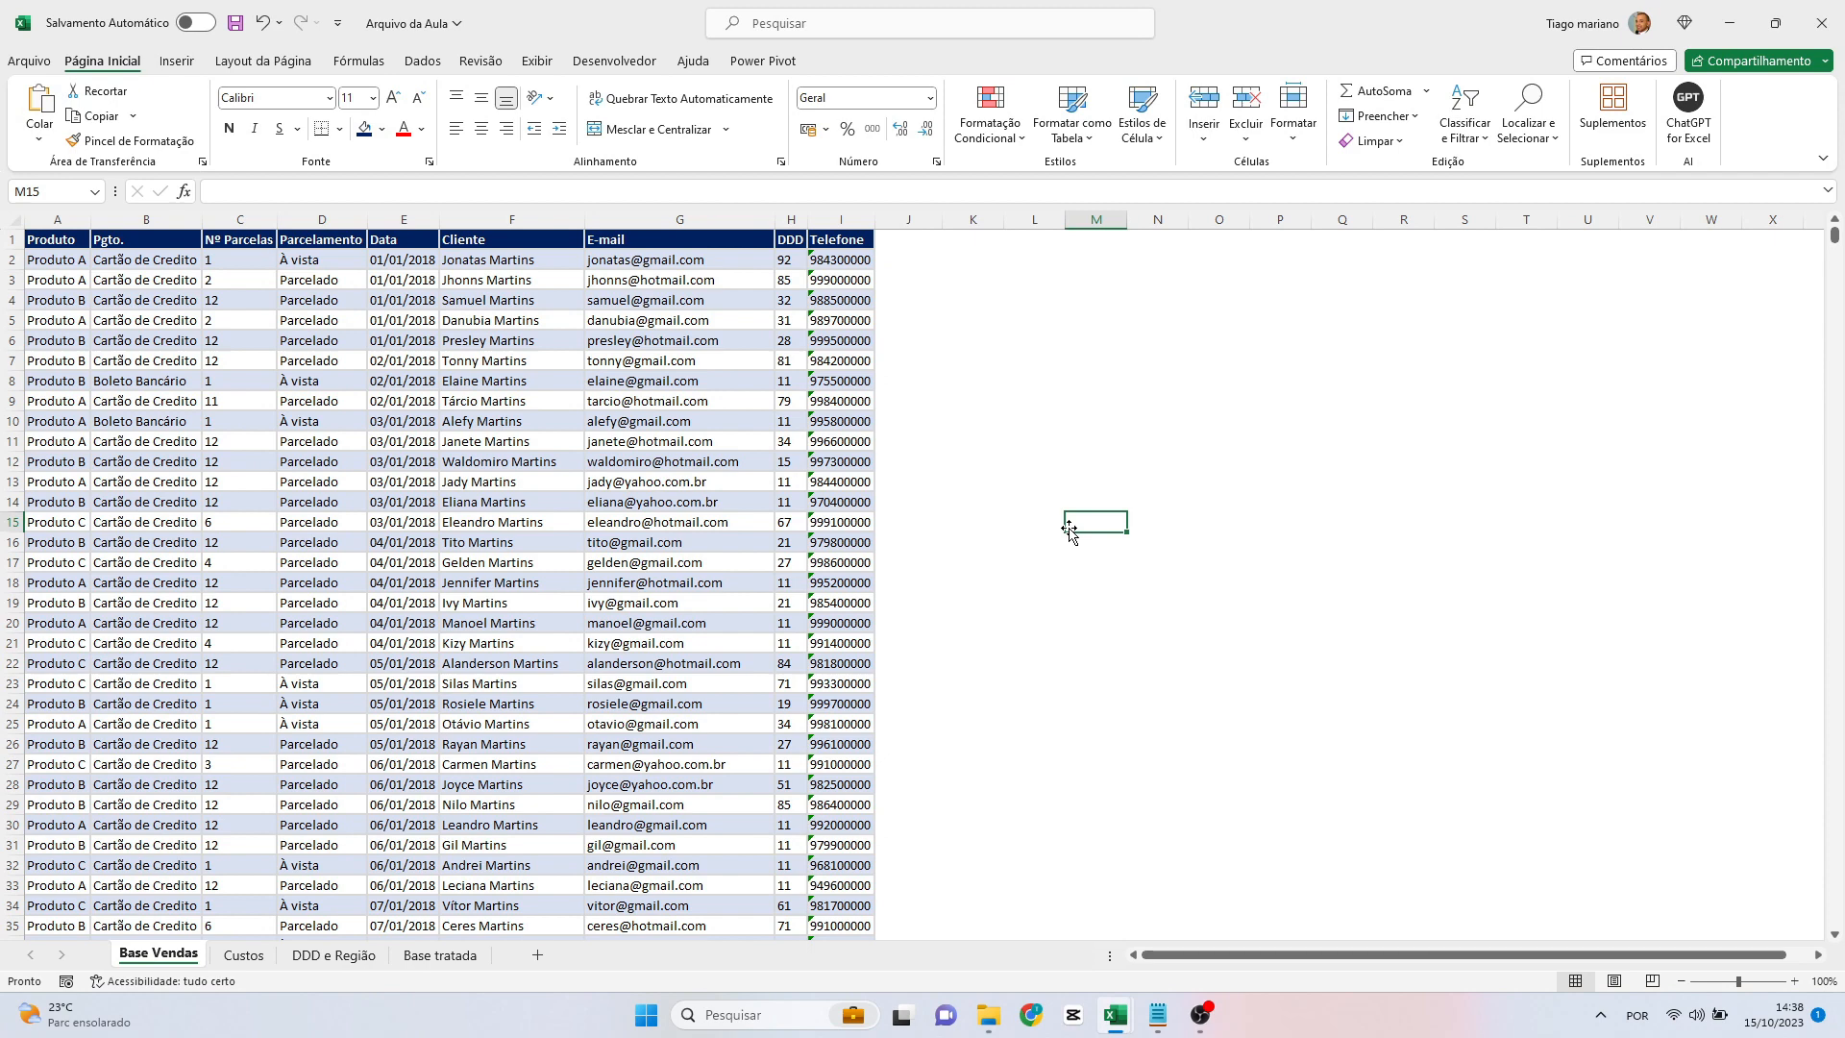
{"action": "left_click_drag", "start_coordinate": [913, 242], "coordinate": [1221, 231]}
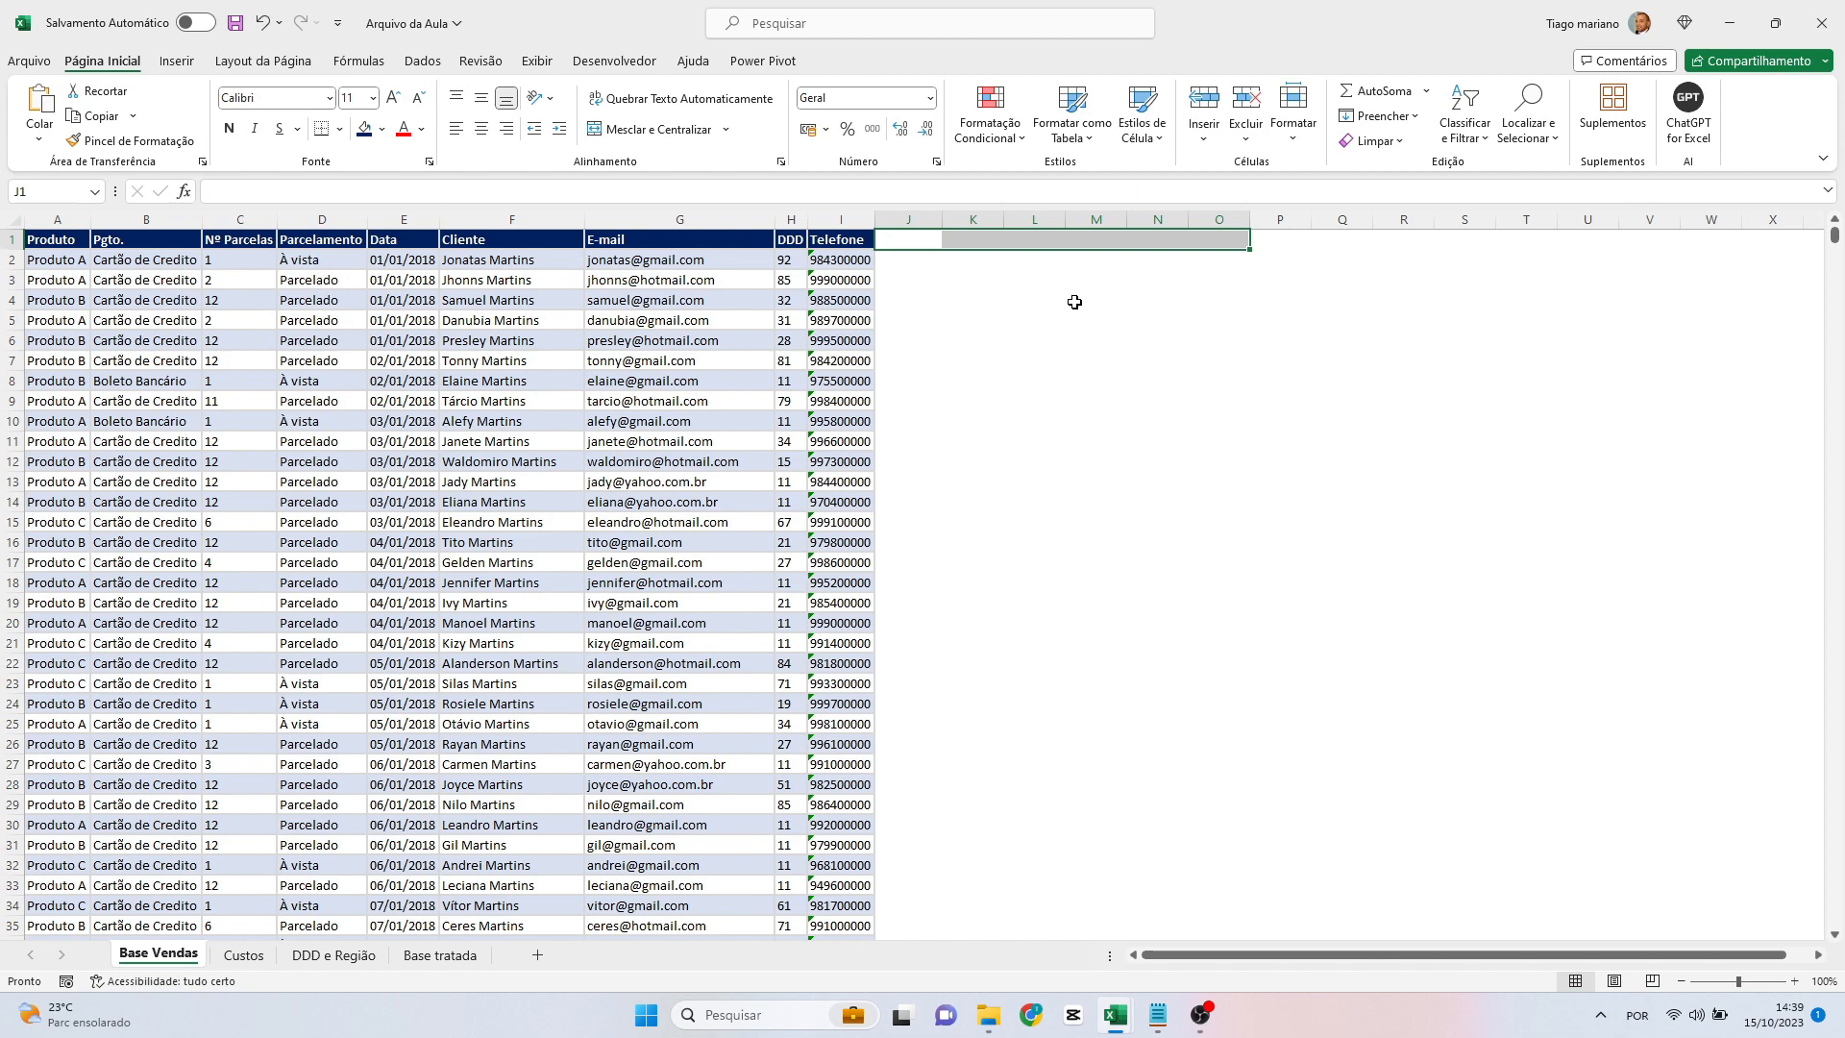
{"action": "left_click", "coordinate": [1071, 420]}
Select the entire Base Vendas table and import it into the Power Query editor.
{"action": "left_click", "coordinate": [259, 525]}
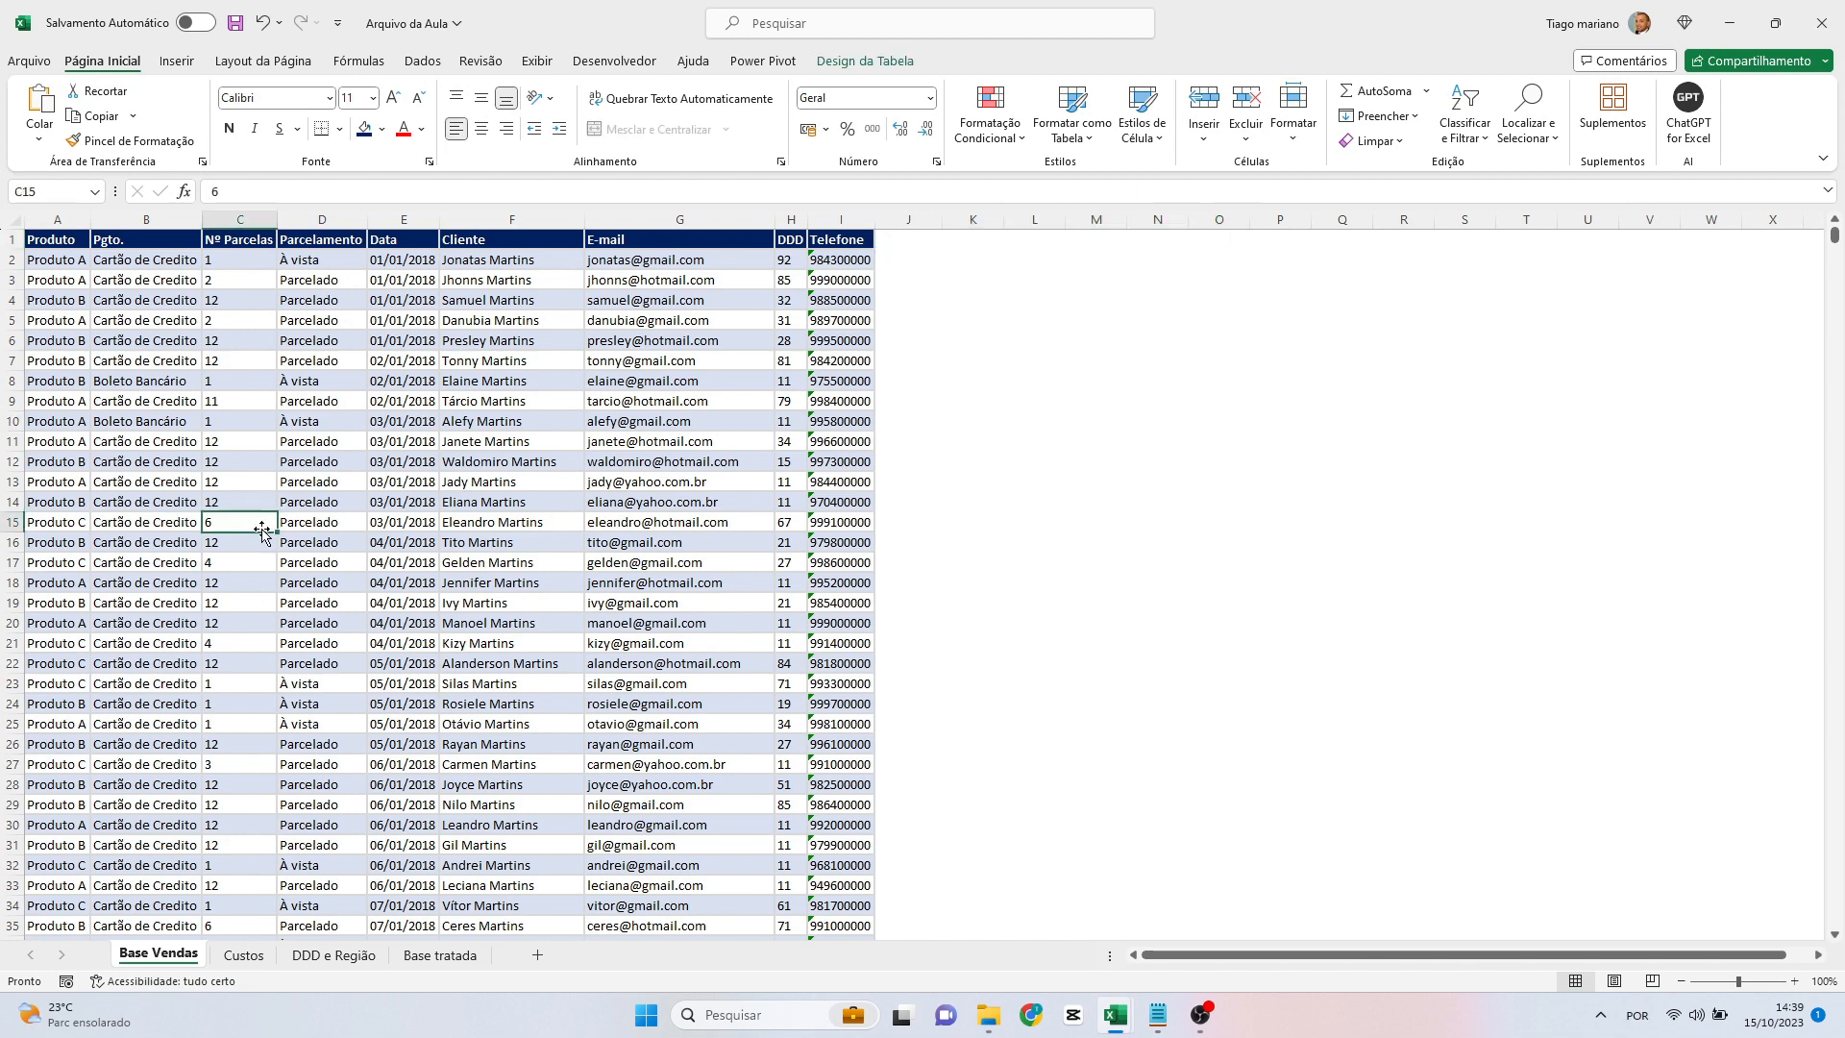
{"action": "key", "text": "ctrl+a"}
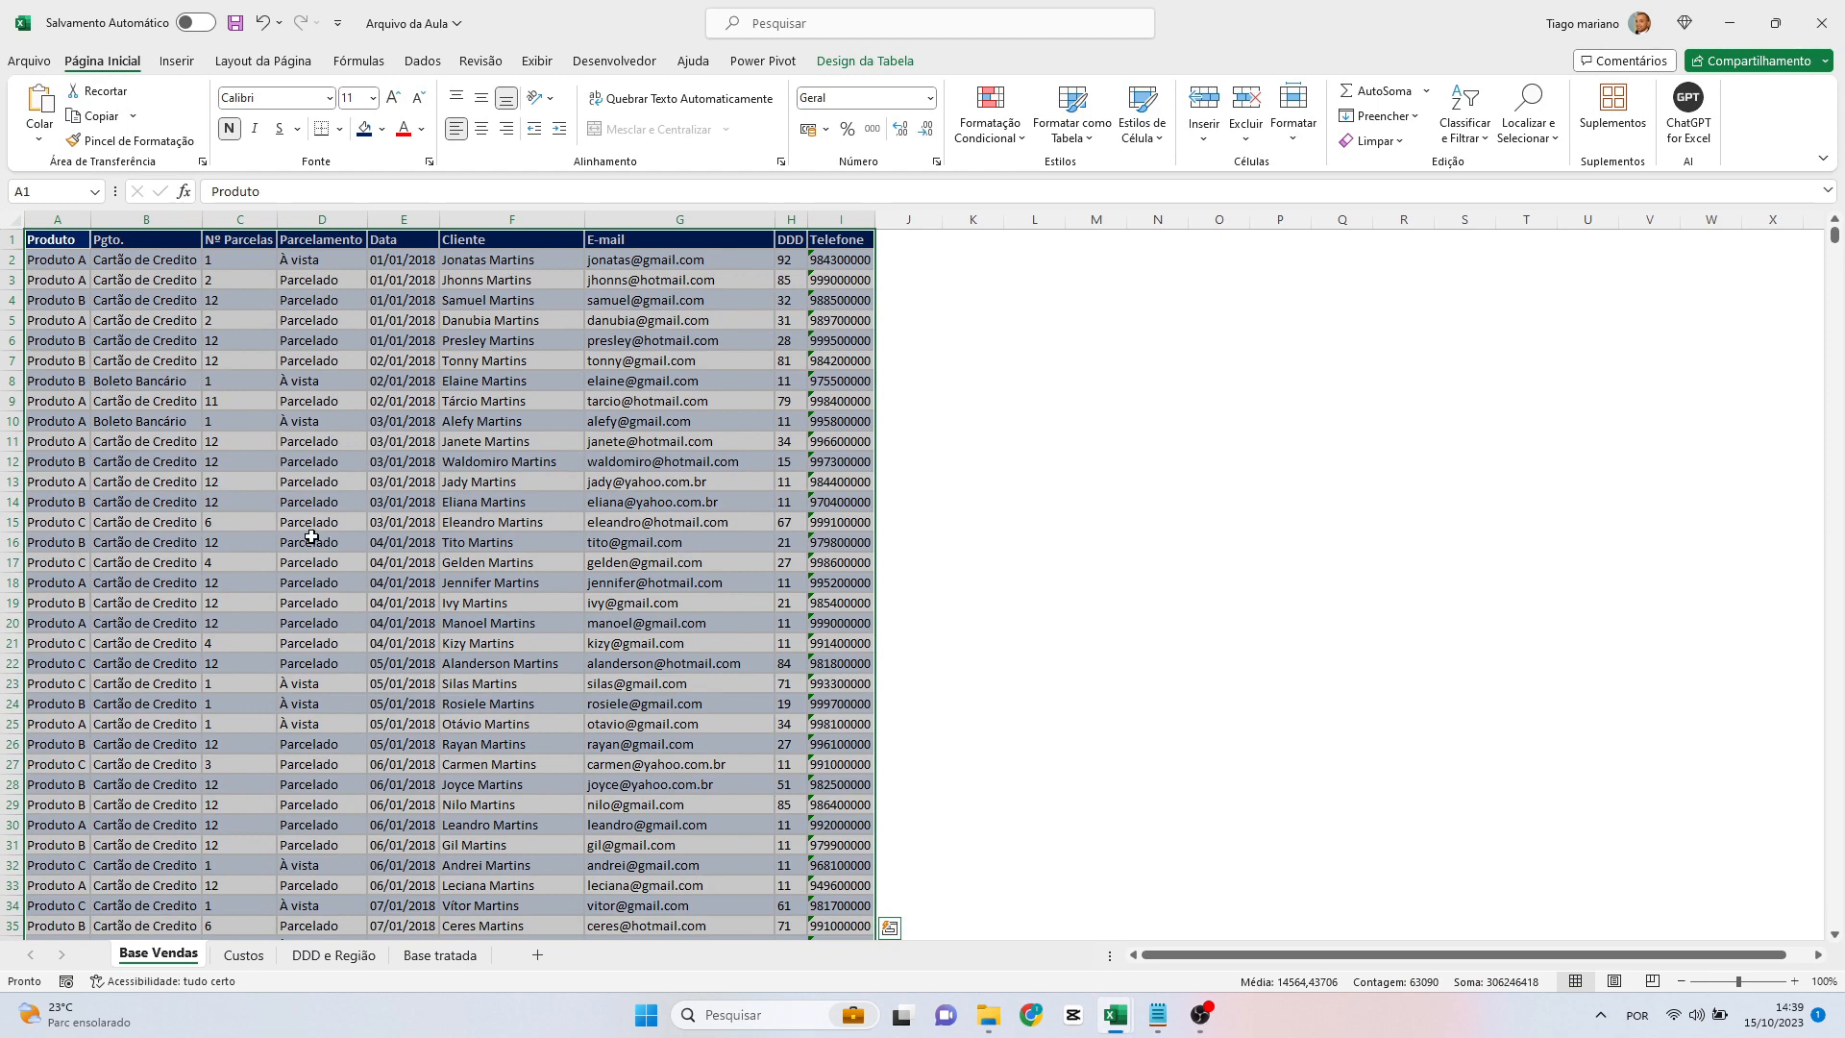
{"action": "left_click", "coordinate": [414, 65]}
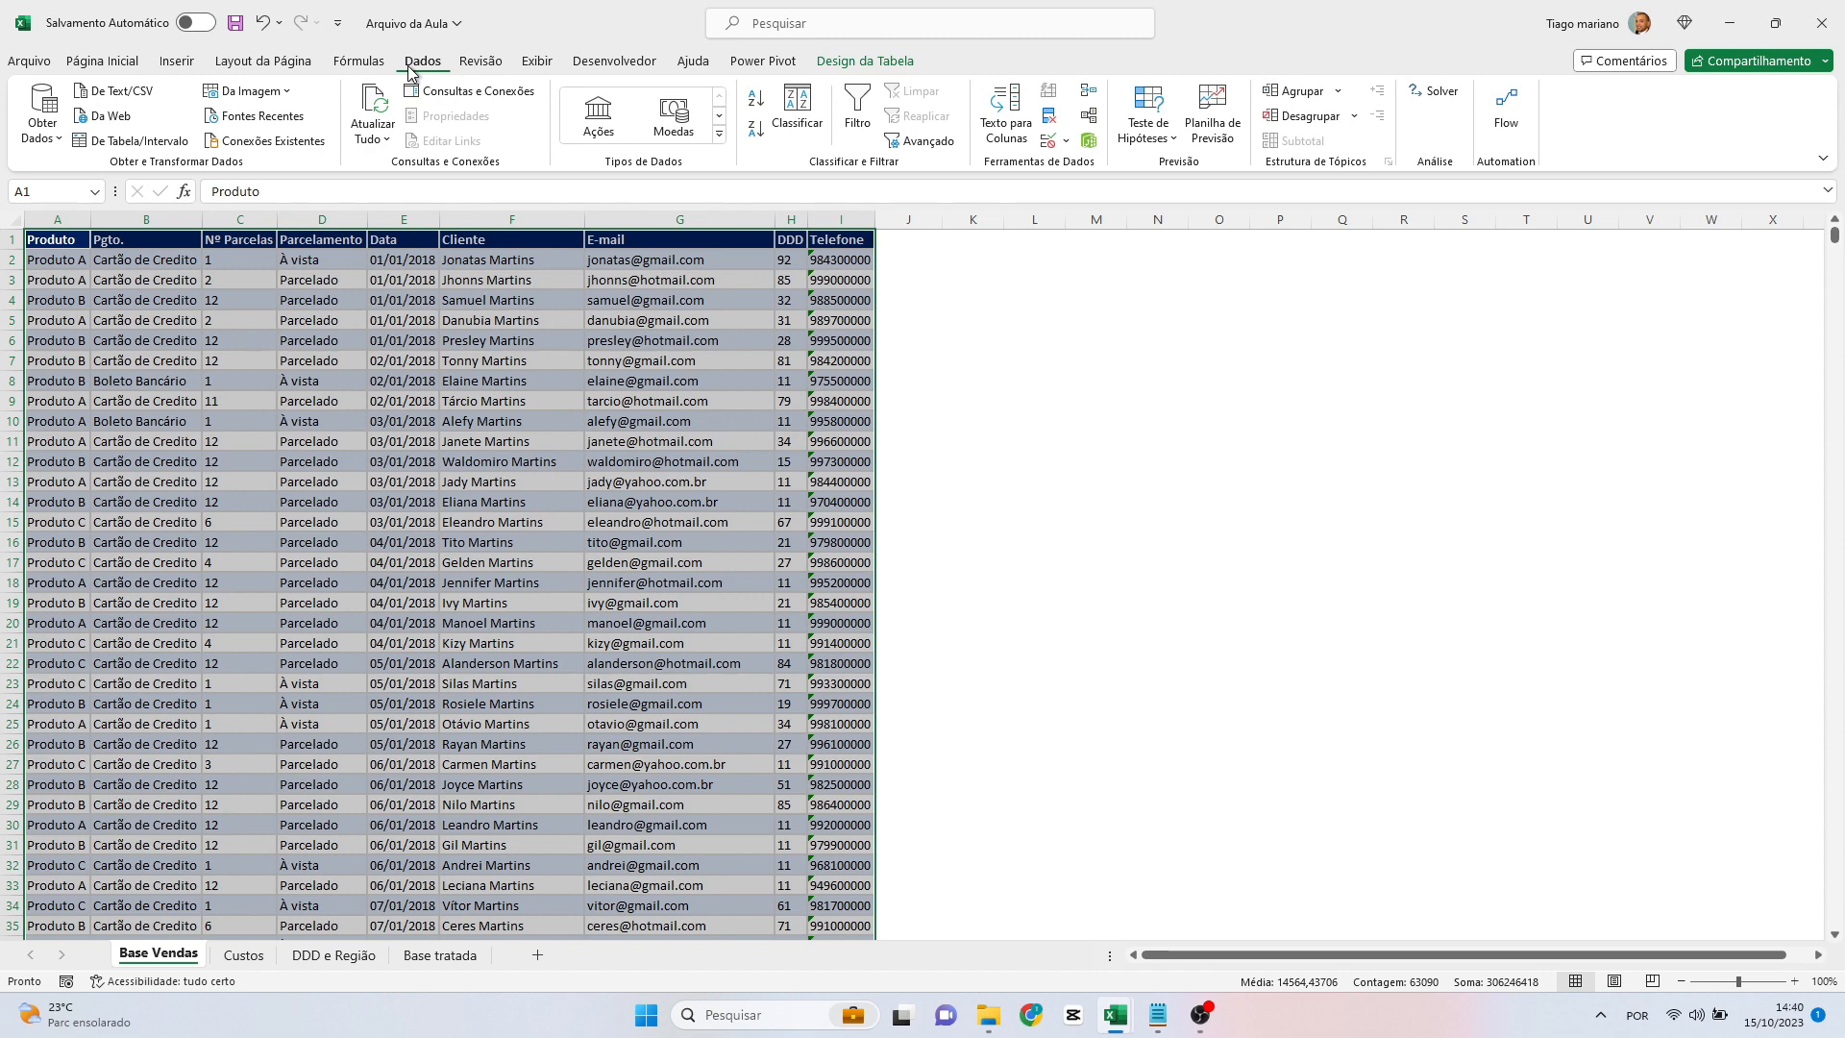
{"action": "left_click", "coordinate": [139, 140]}
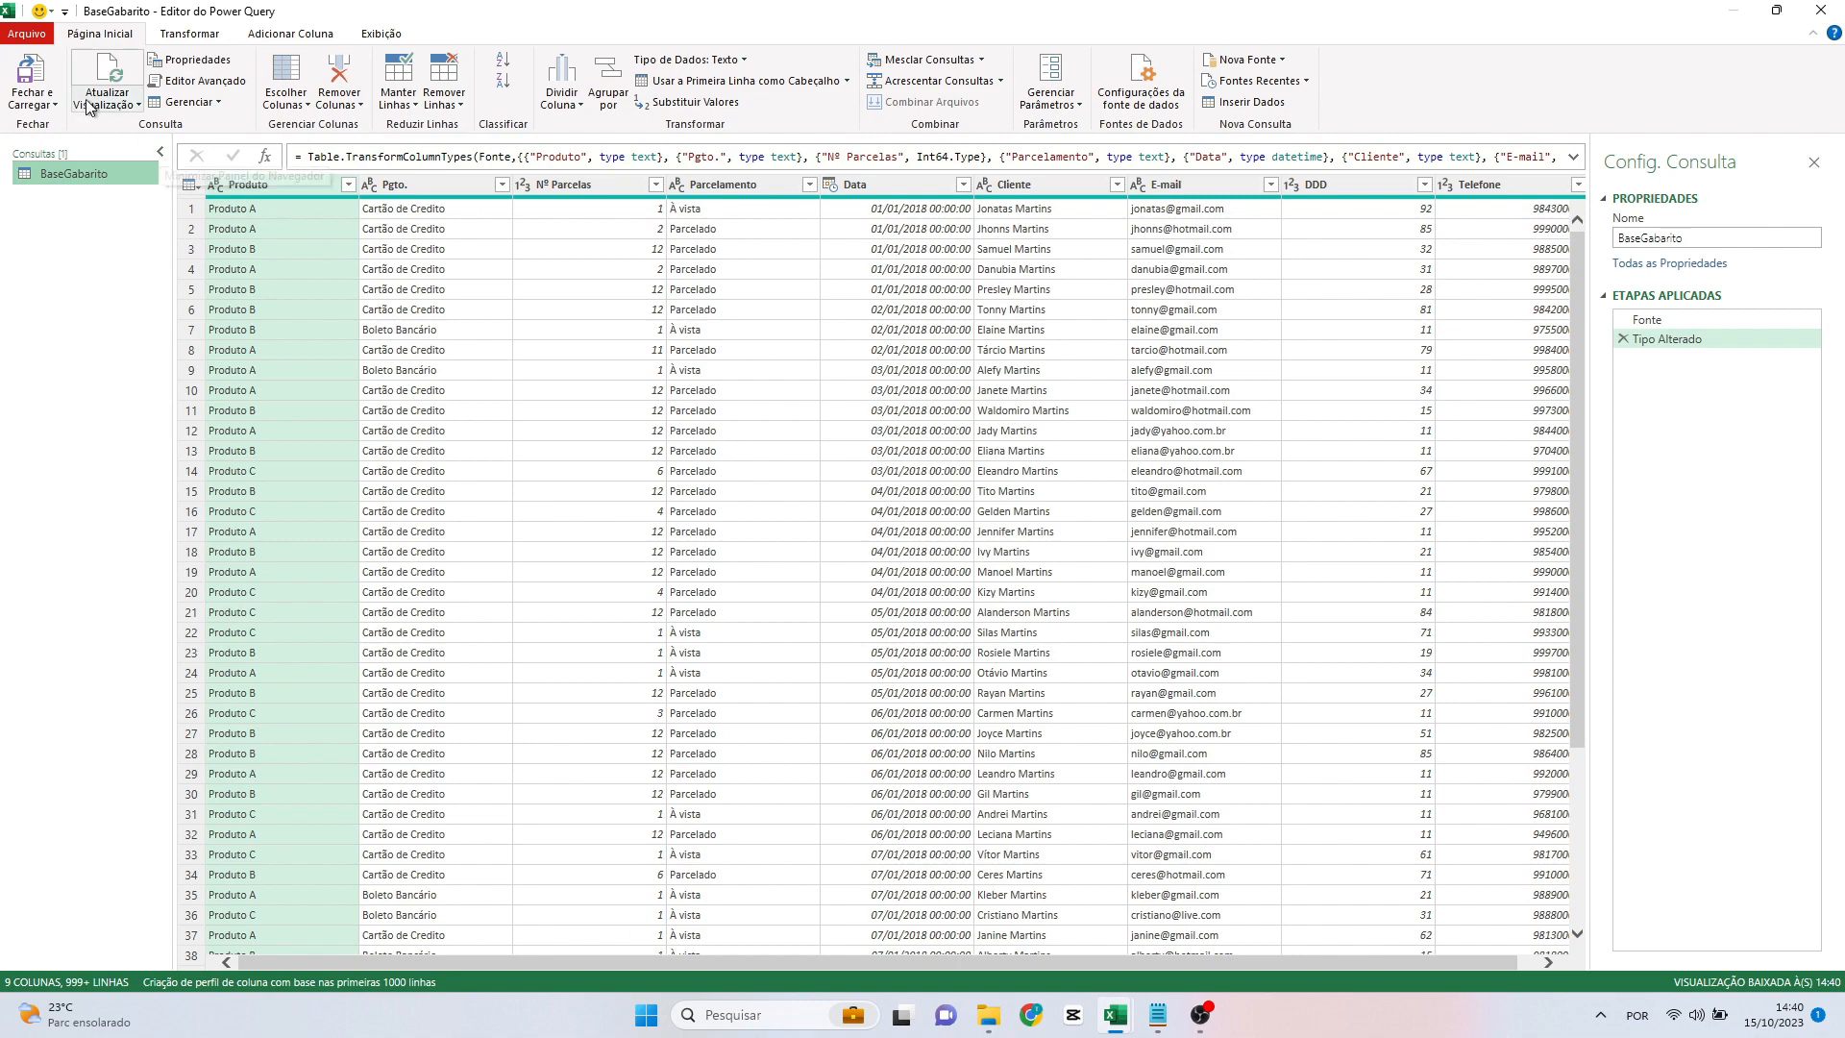
Close the query editor and load the BaseGabarito query into a new worksheet.
{"action": "left_click", "coordinate": [34, 103]}
{"action": "left_click", "coordinate": [365, 162]}
{"action": "left_click", "coordinate": [30, 75]}
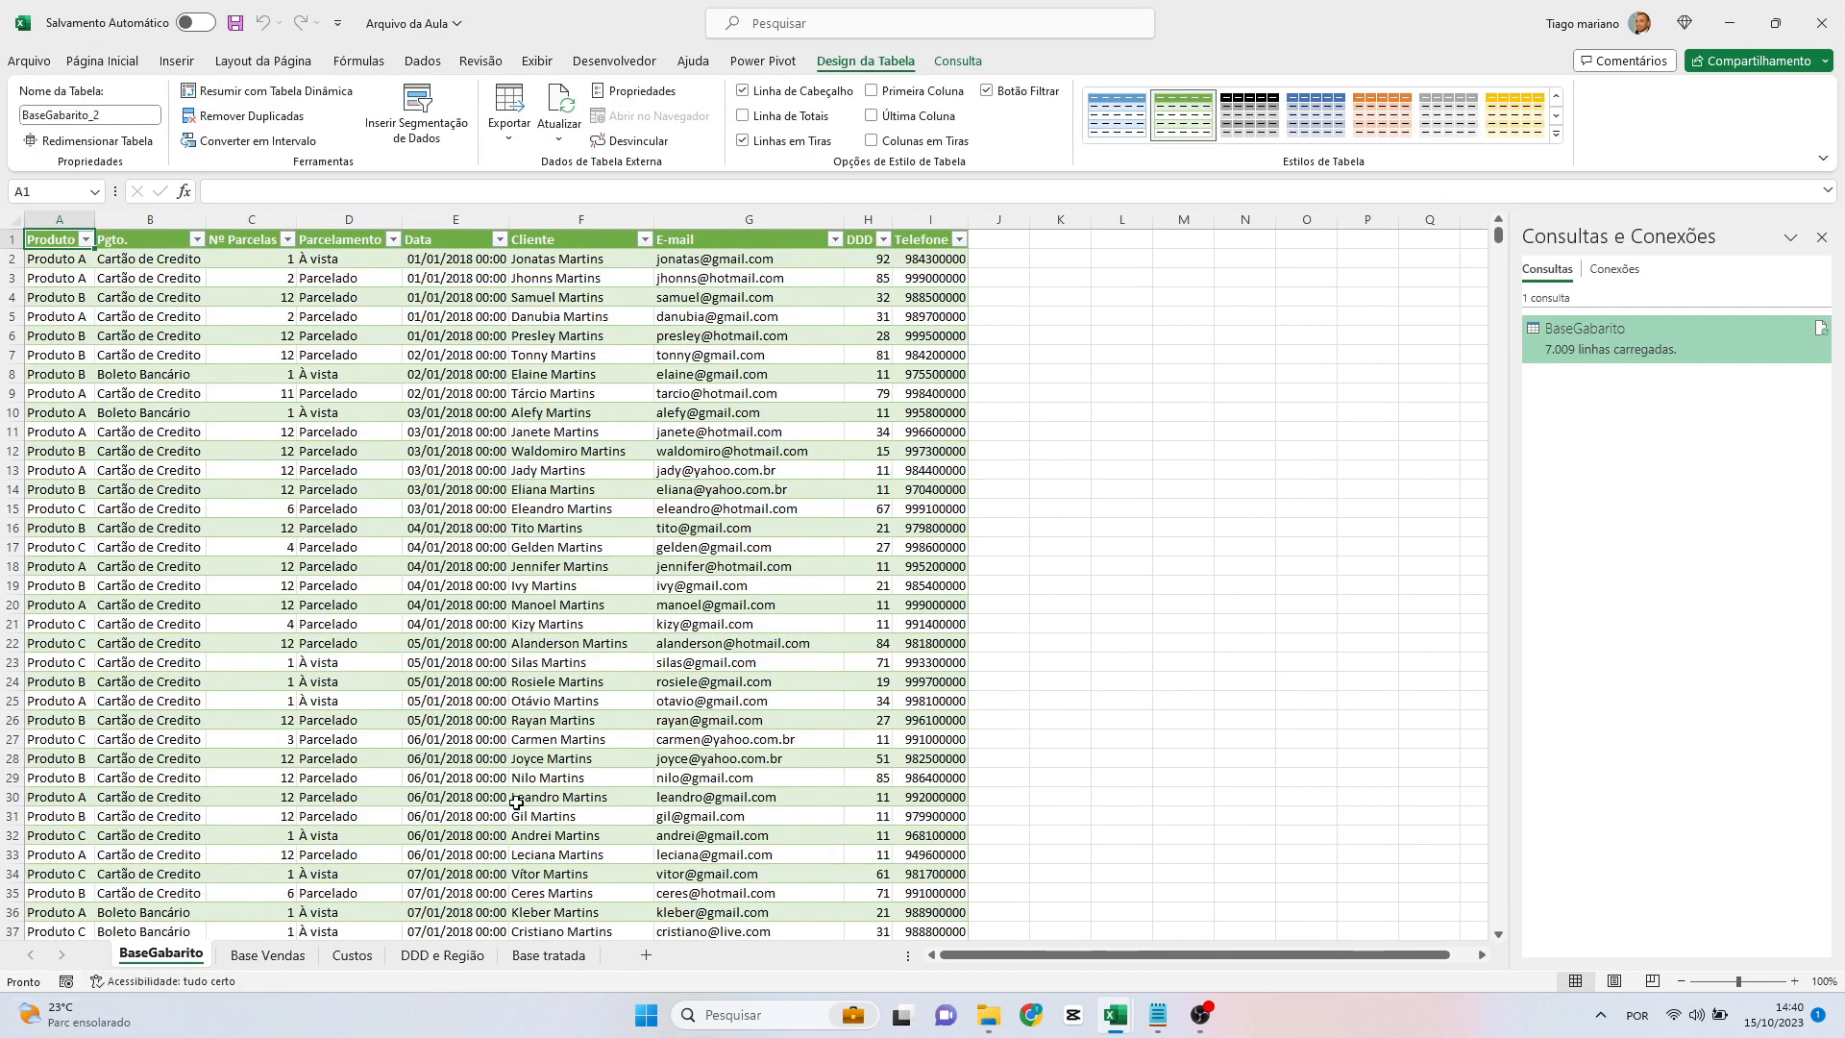
{"action": "scroll", "coordinate": [516, 801], "scroll_direction": "down", "scroll_amount": 6}
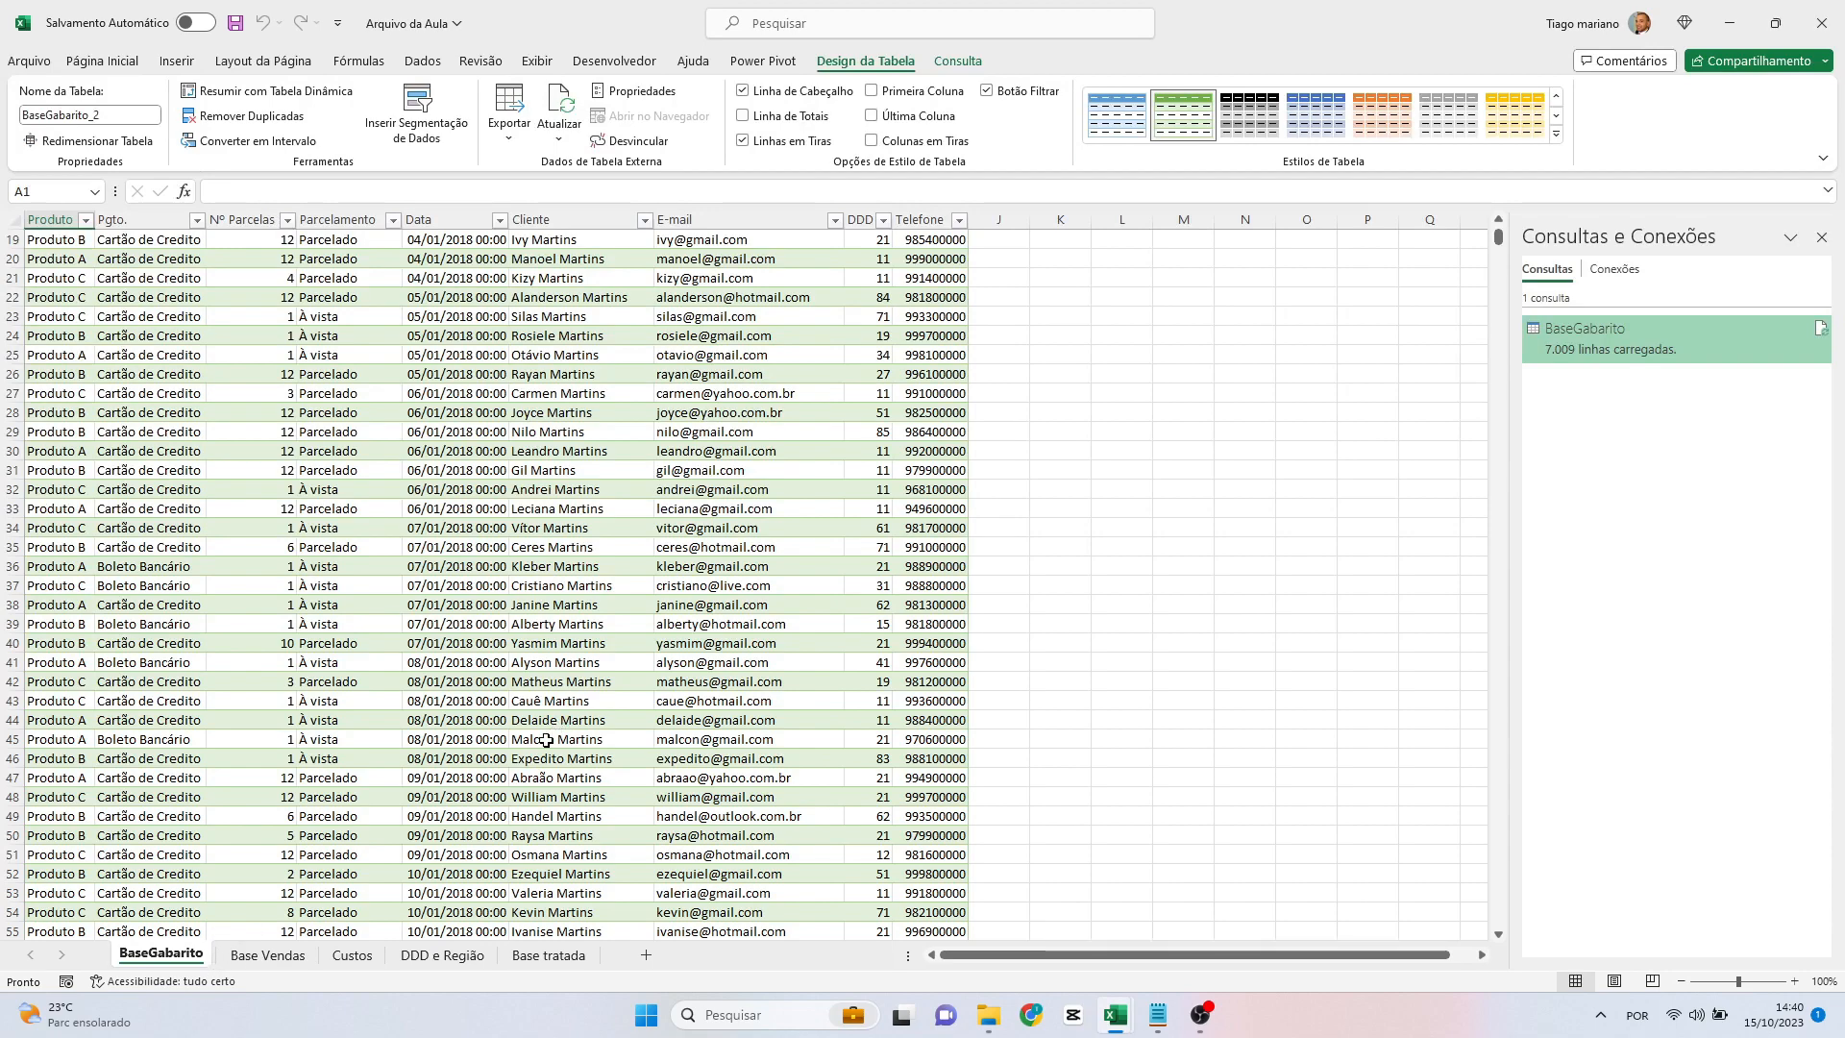
{"action": "scroll", "coordinate": [372, 817], "scroll_direction": "down", "scroll_amount": 5}
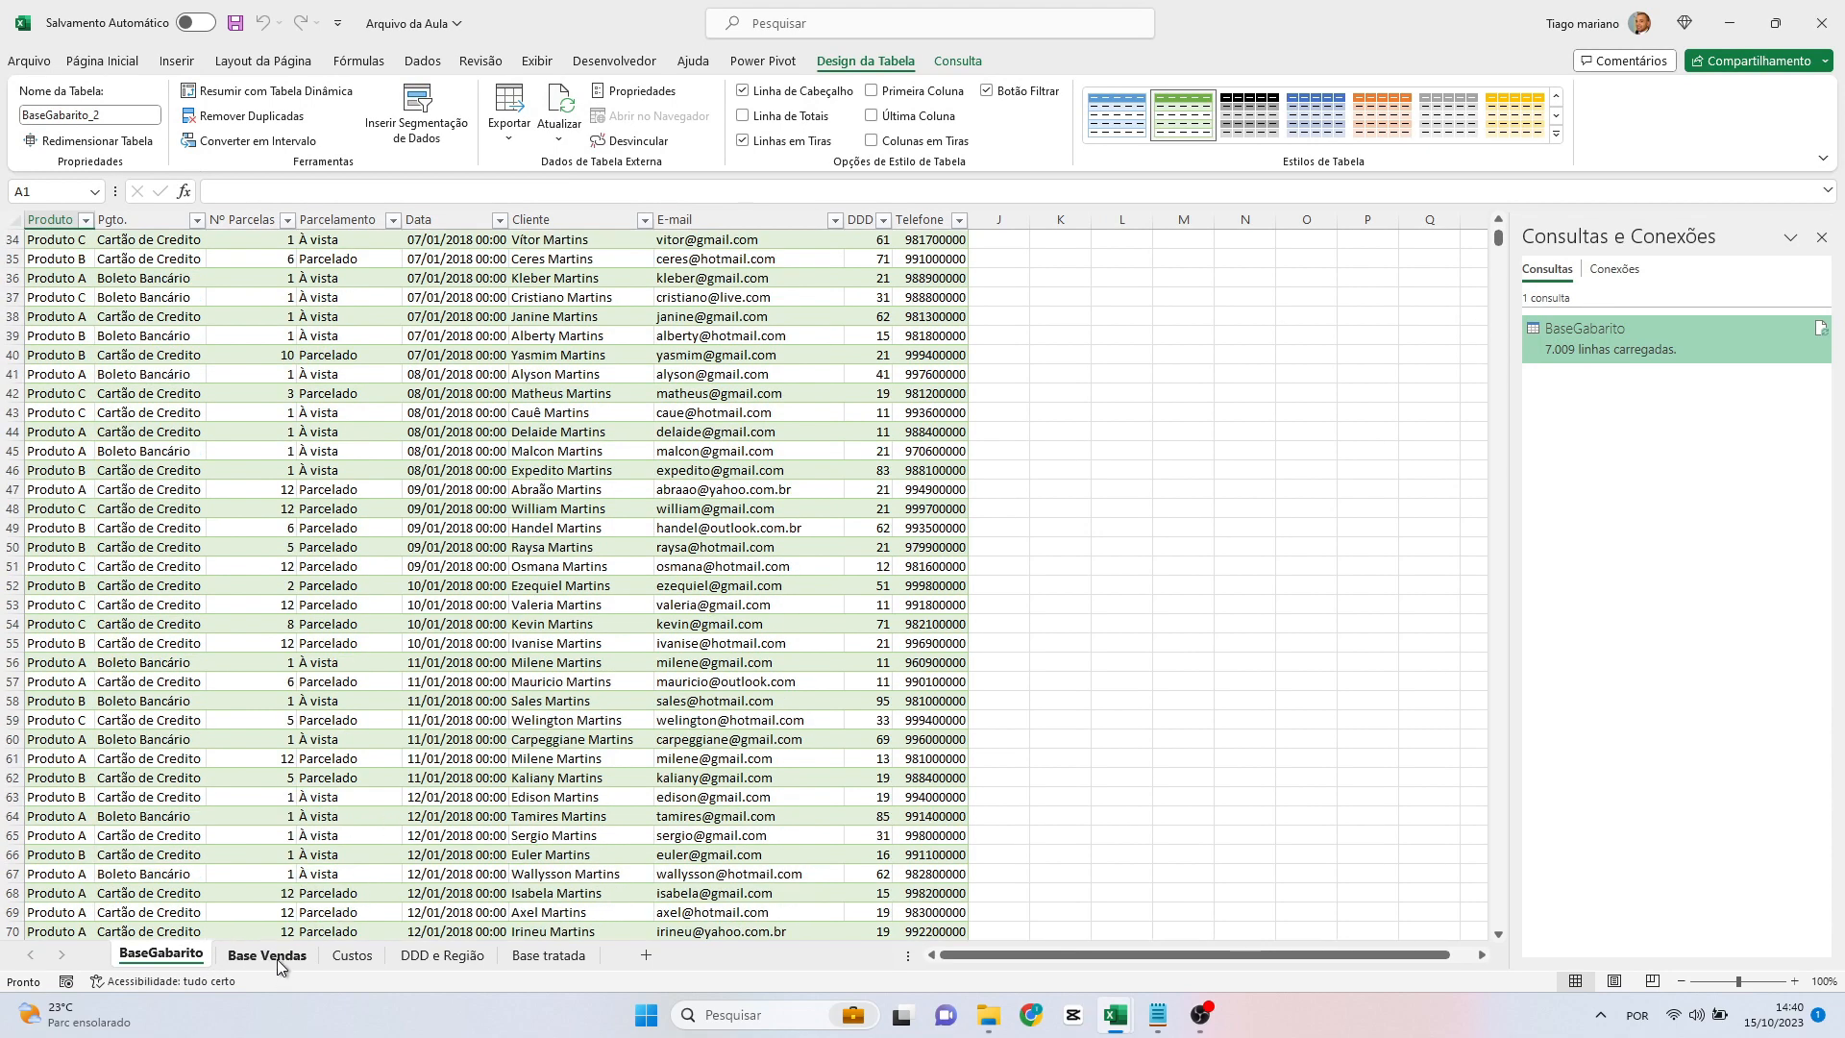
Add a test row directly below the Base Vendas table by filling A7011:I7011 with "-".
{"action": "left_click", "coordinate": [267, 956]}
{"action": "scroll", "coordinate": [547, 812], "scroll_direction": "down", "scroll_amount": 6}
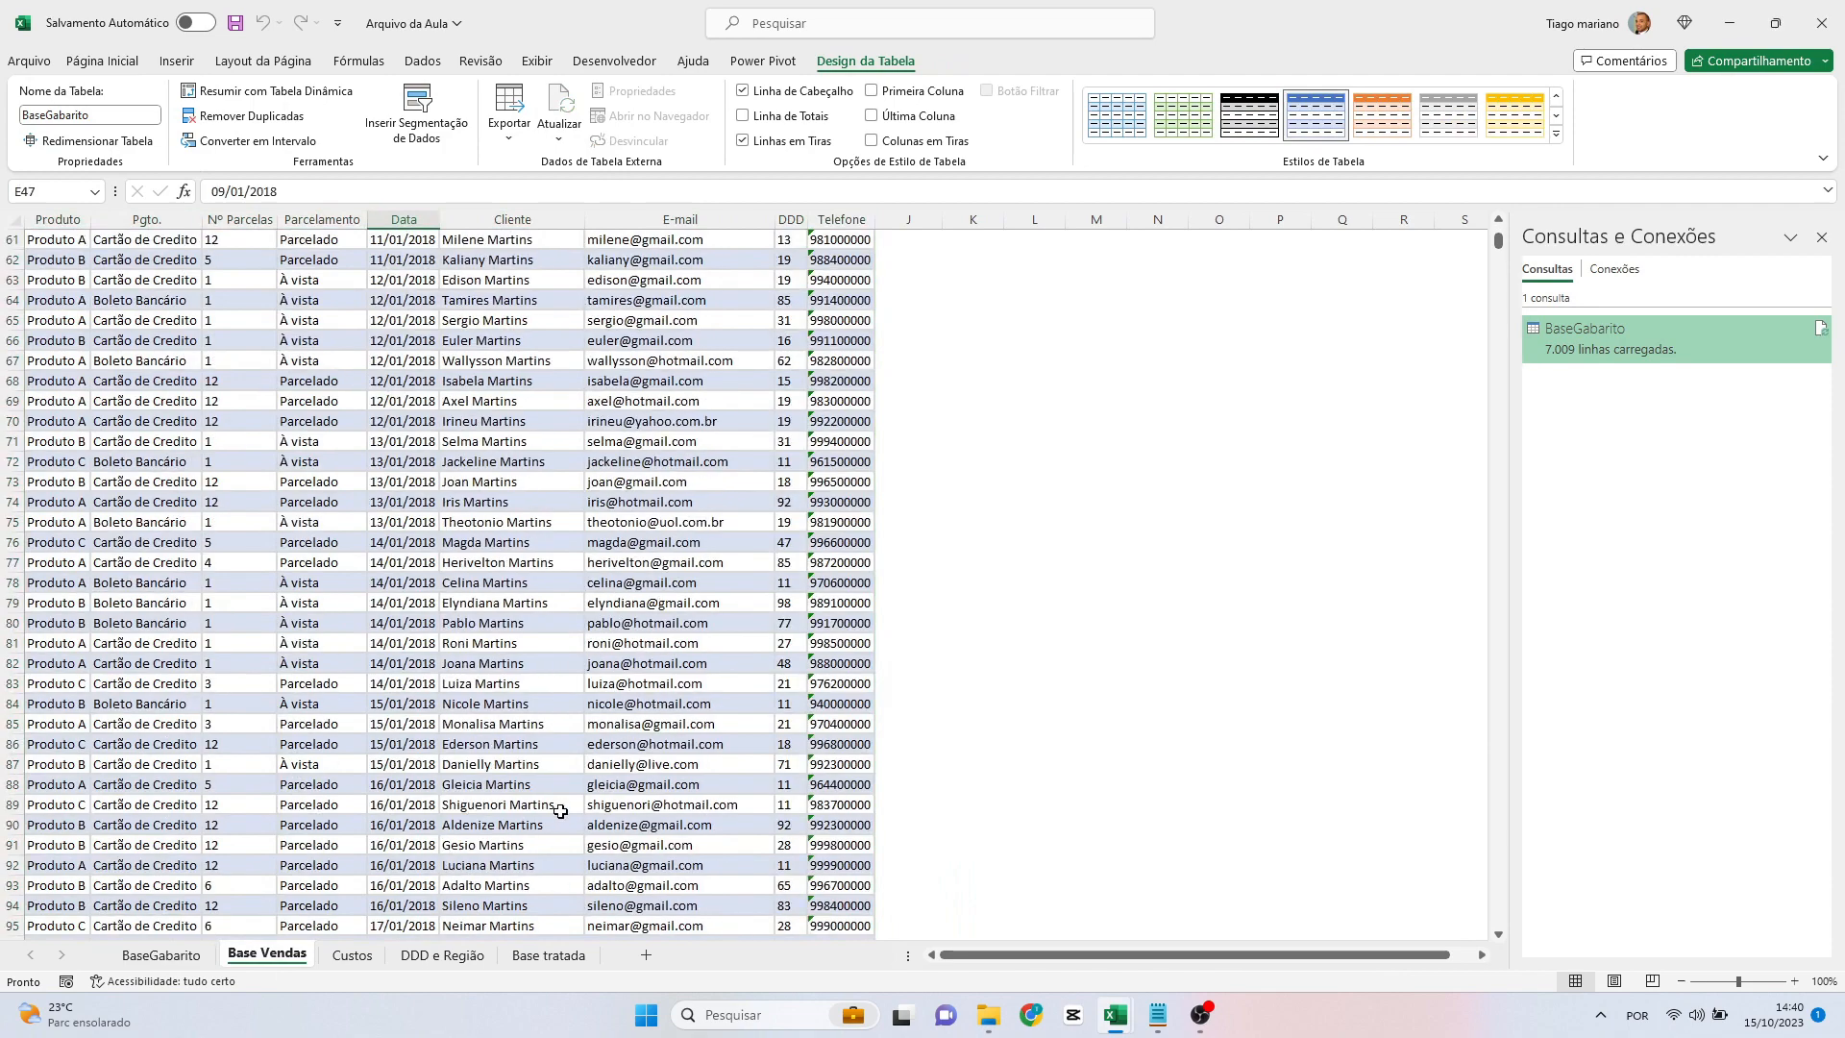
{"action": "left_click", "coordinate": [552, 808]}
{"action": "key", "text": "ctrl+Down"}
{"action": "key", "text": "Down"}
{"action": "key", "text": "Down"}
{"action": "key", "text": "Left"}
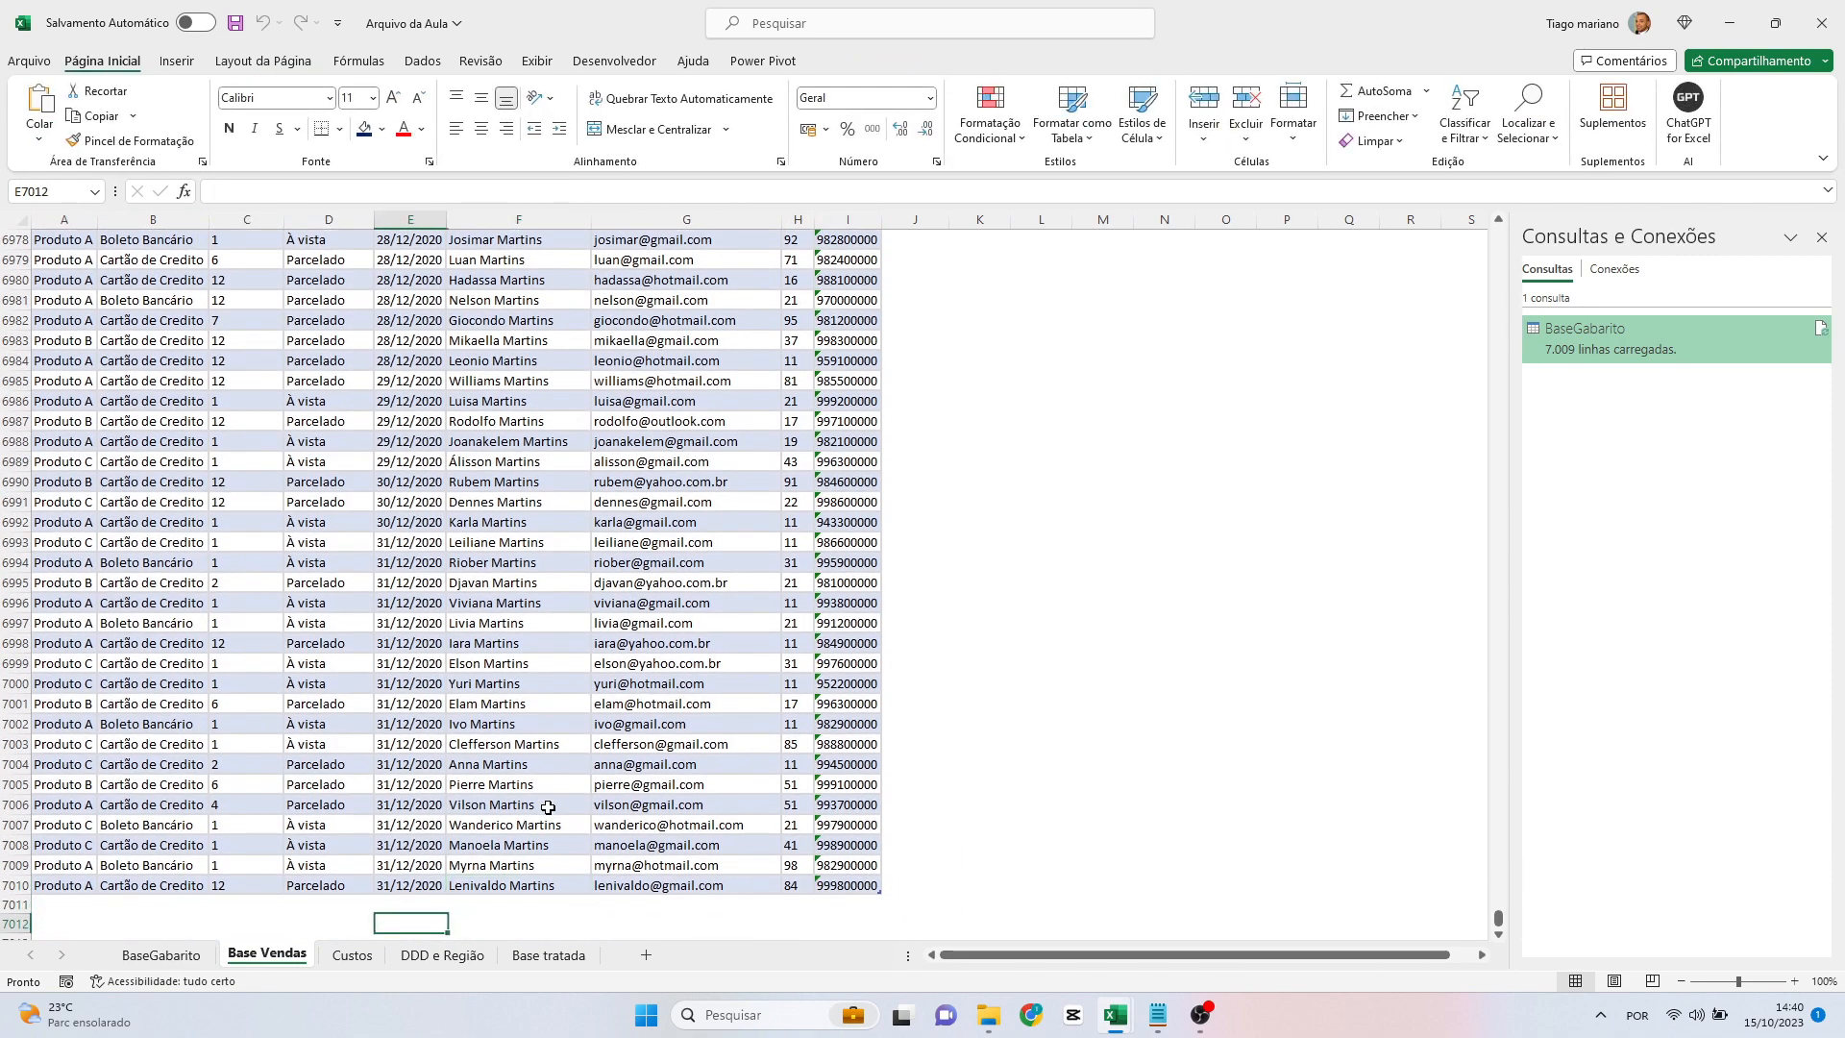
{"action": "key", "text": "Up"}
{"action": "key", "text": "Left"}
{"action": "key", "text": "Left"}
{"action": "key", "text": "Left"}
{"action": "key", "text": "Left"}
{"action": "key", "text": "shift+Right"}
{"action": "key", "text": "shift+Right"}
{"action": "key", "text": "shift+Right"}
{"action": "key", "text": "shift+Right"}
{"action": "key", "text": "shift+Right"}
{"action": "key", "text": "shift+Right"}
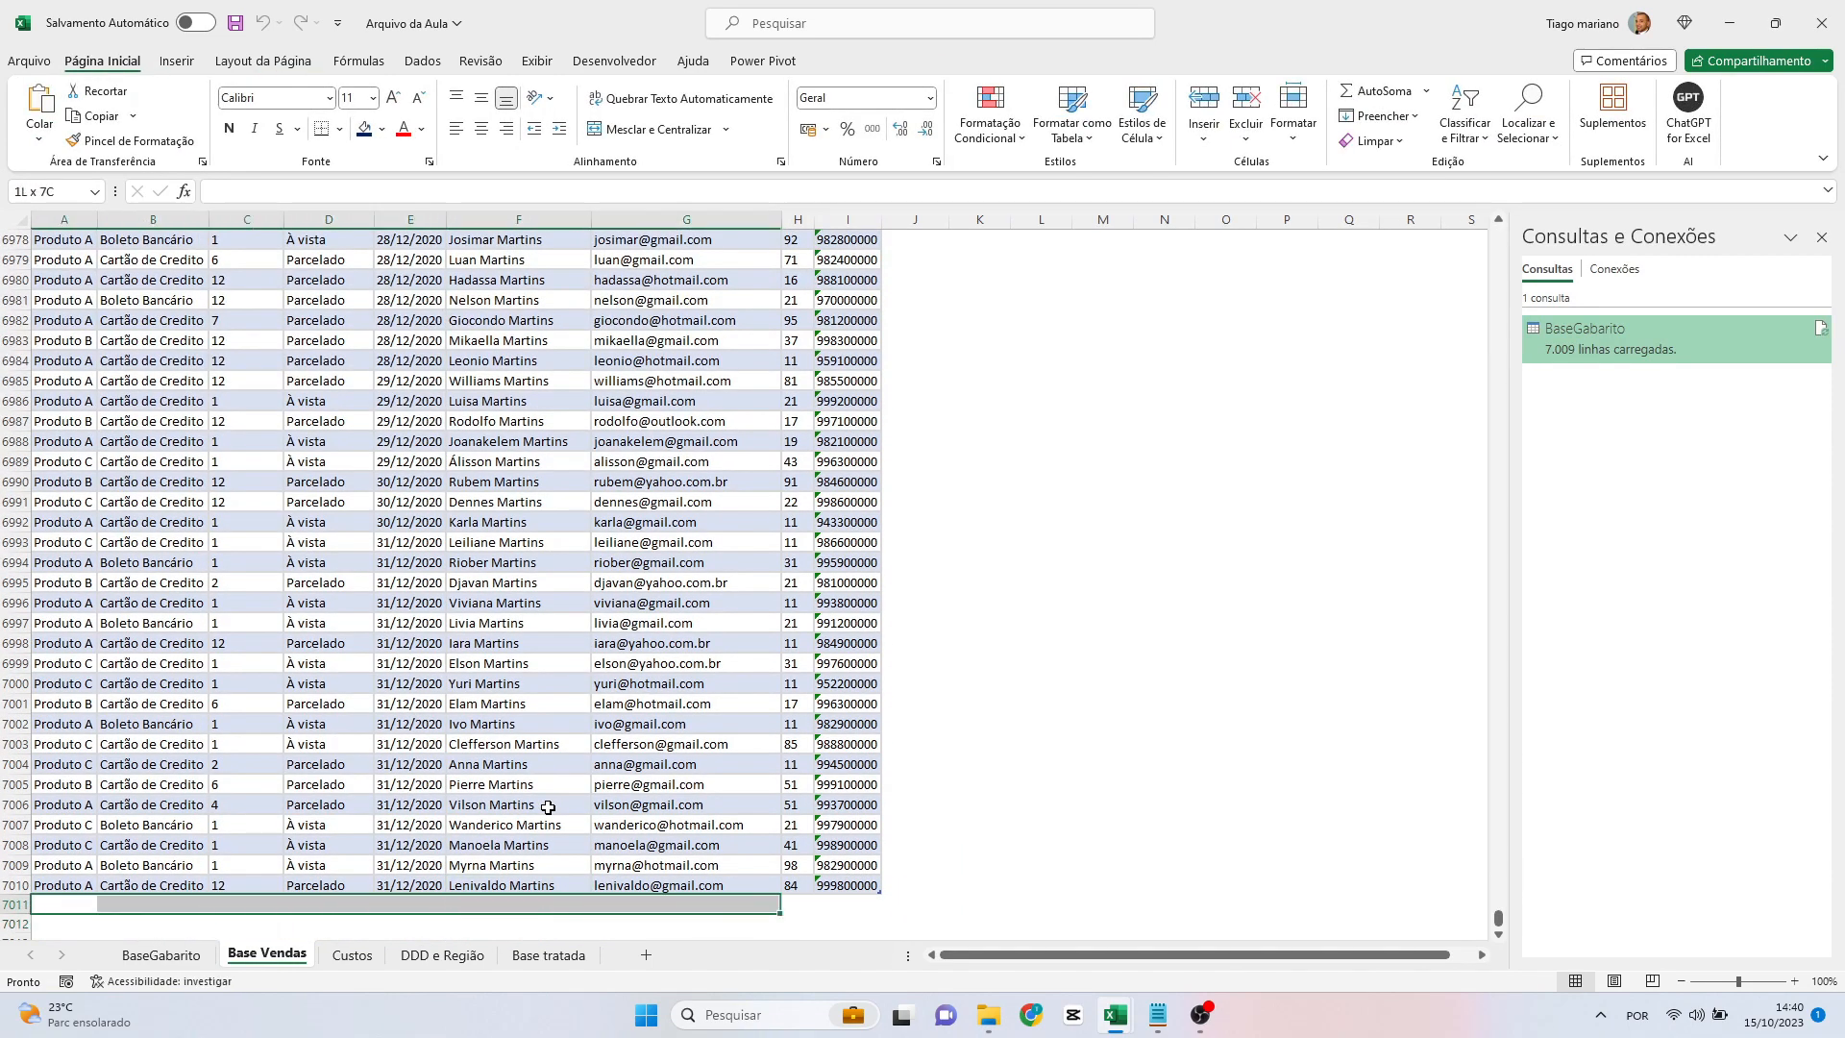
{"action": "key", "text": "shift+Right"}
{"action": "key", "text": "shift+Right"}
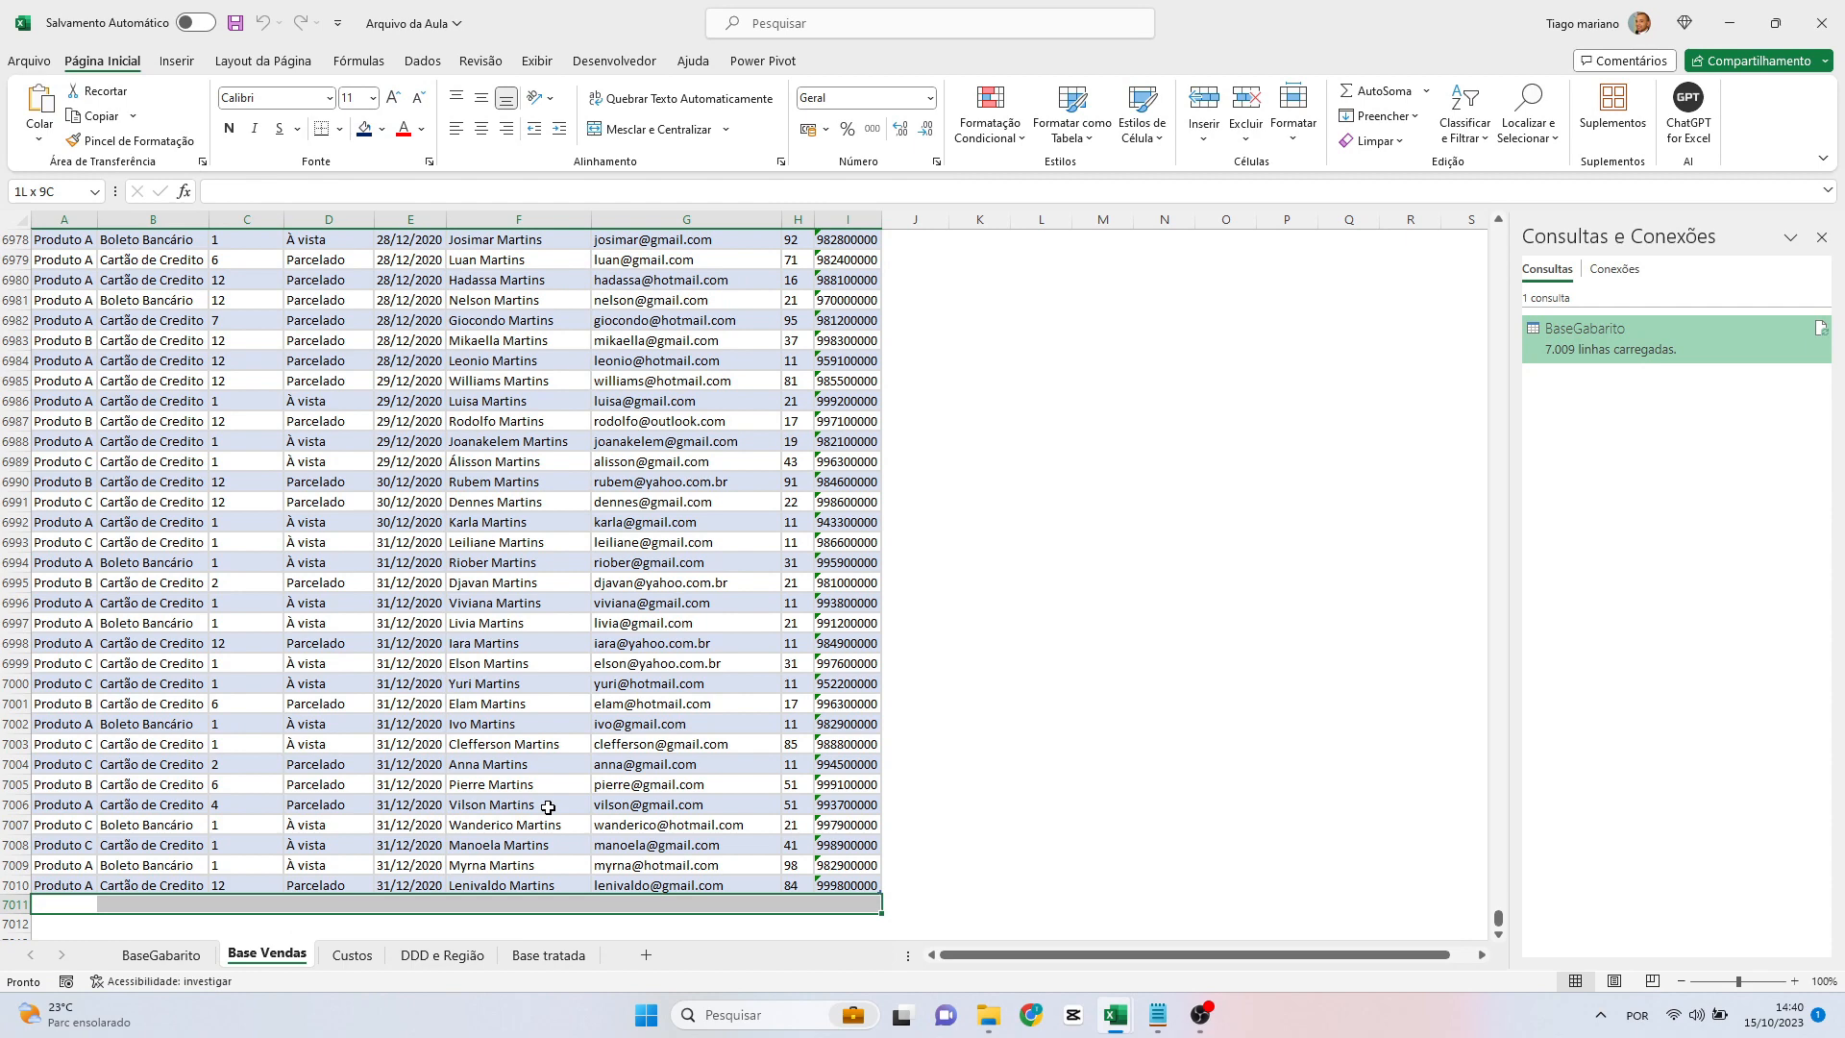
{"action": "type", "text": "-"}
{"action": "key", "text": "ctrl+Return"}
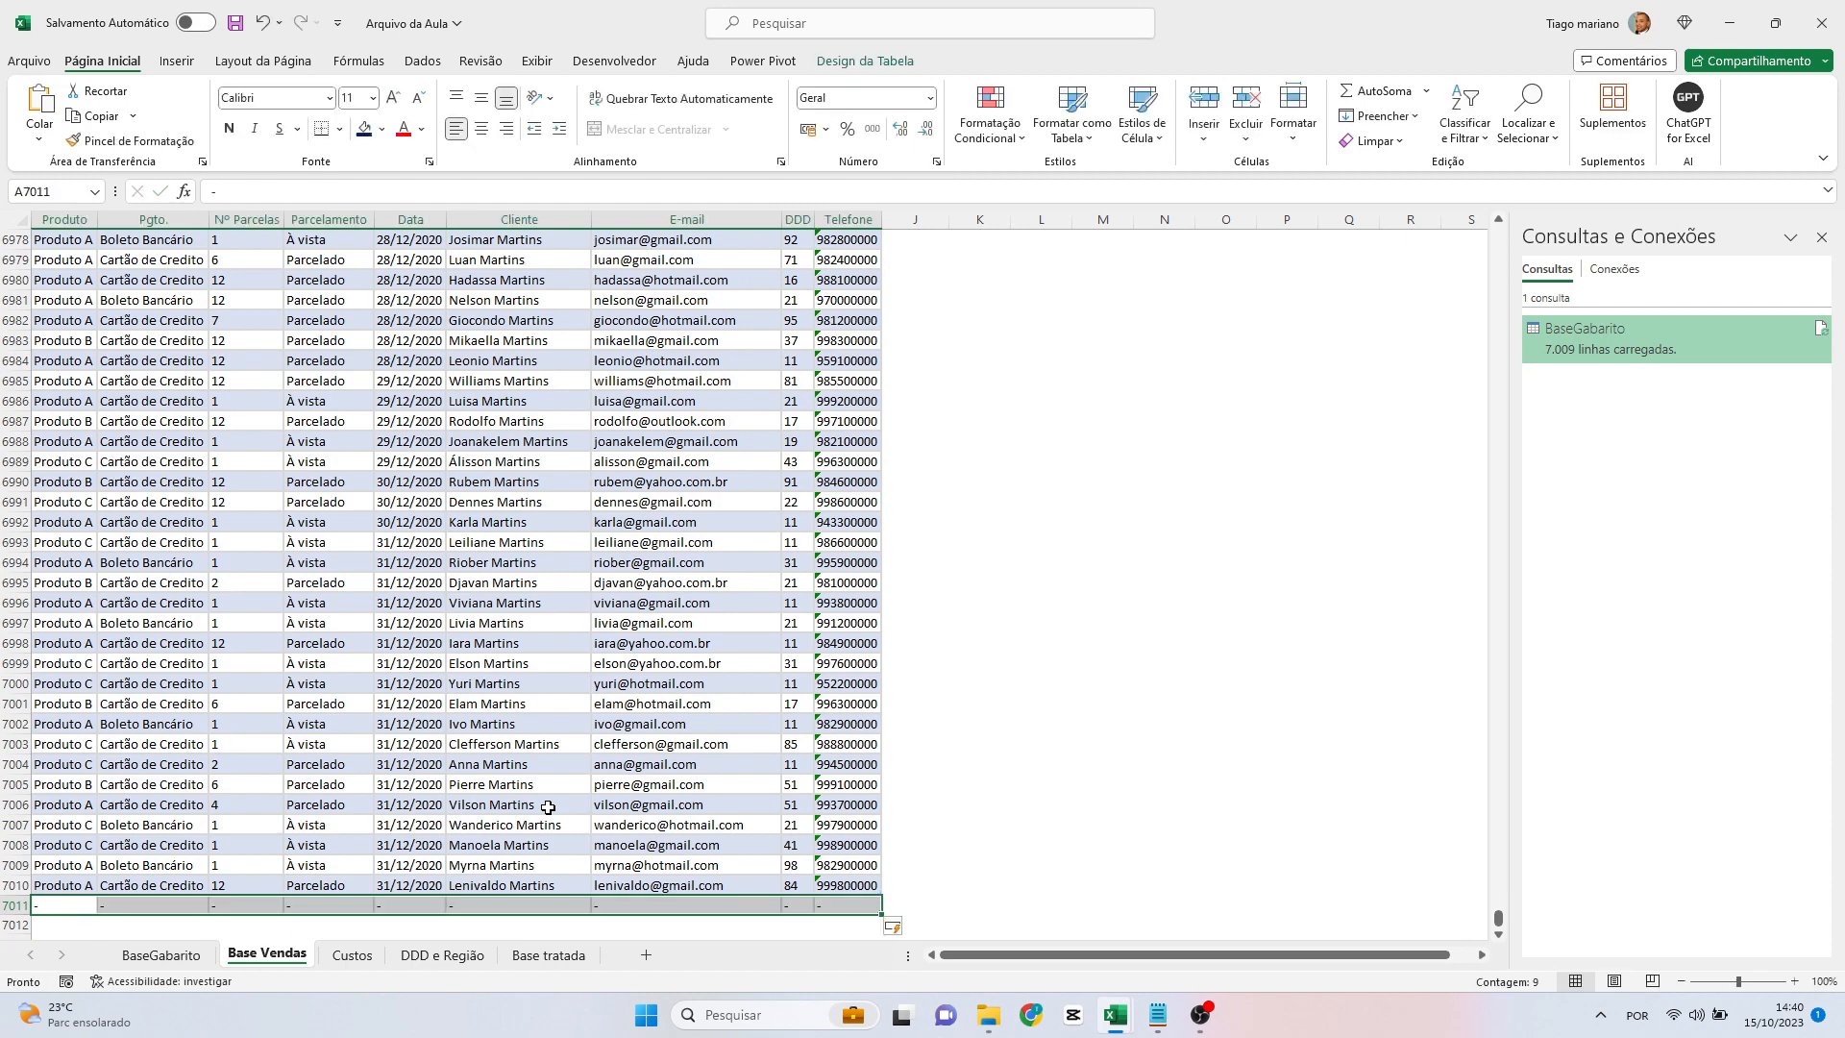
{"action": "left_click", "coordinate": [1207, 568]}
{"action": "scroll", "coordinate": [1206, 568], "scroll_direction": "down", "scroll_amount": 4}
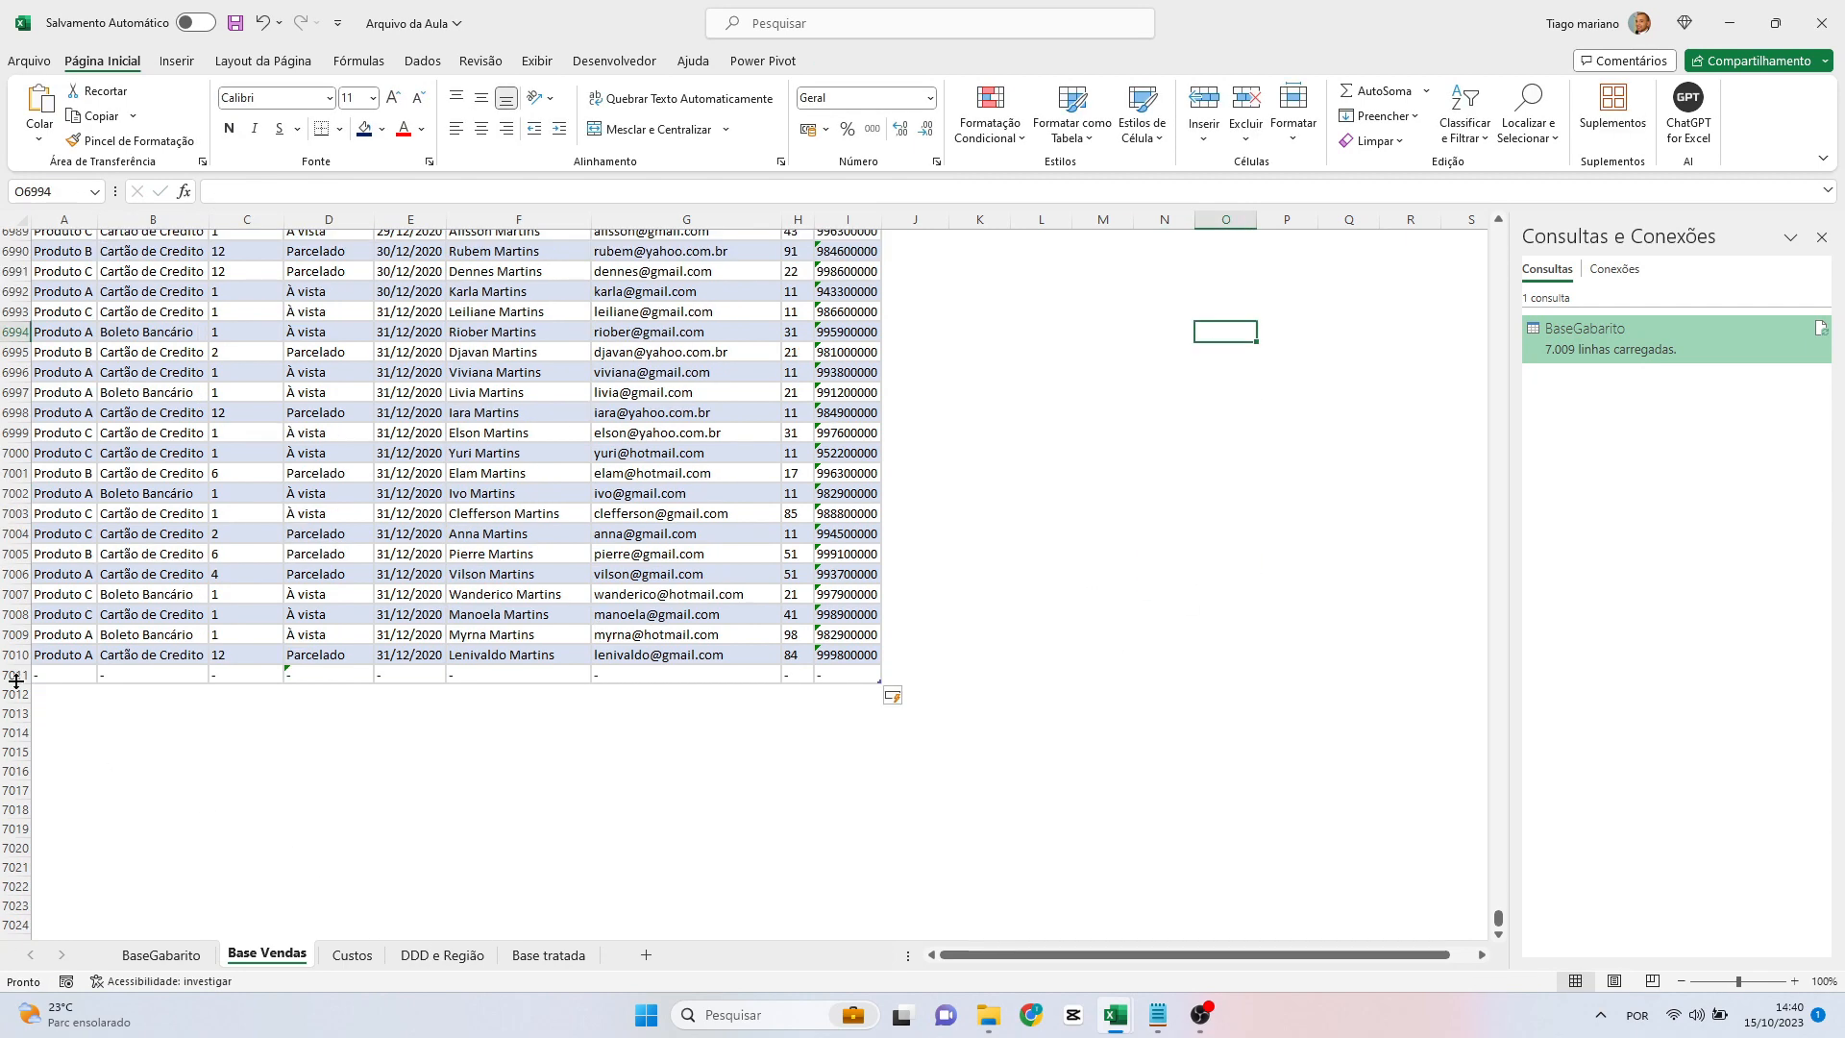
Refresh the loaded BaseGabarito table and check its end for the test row added to the source.
{"action": "left_click", "coordinate": [161, 954]}
{"action": "right_click", "coordinate": [241, 508]}
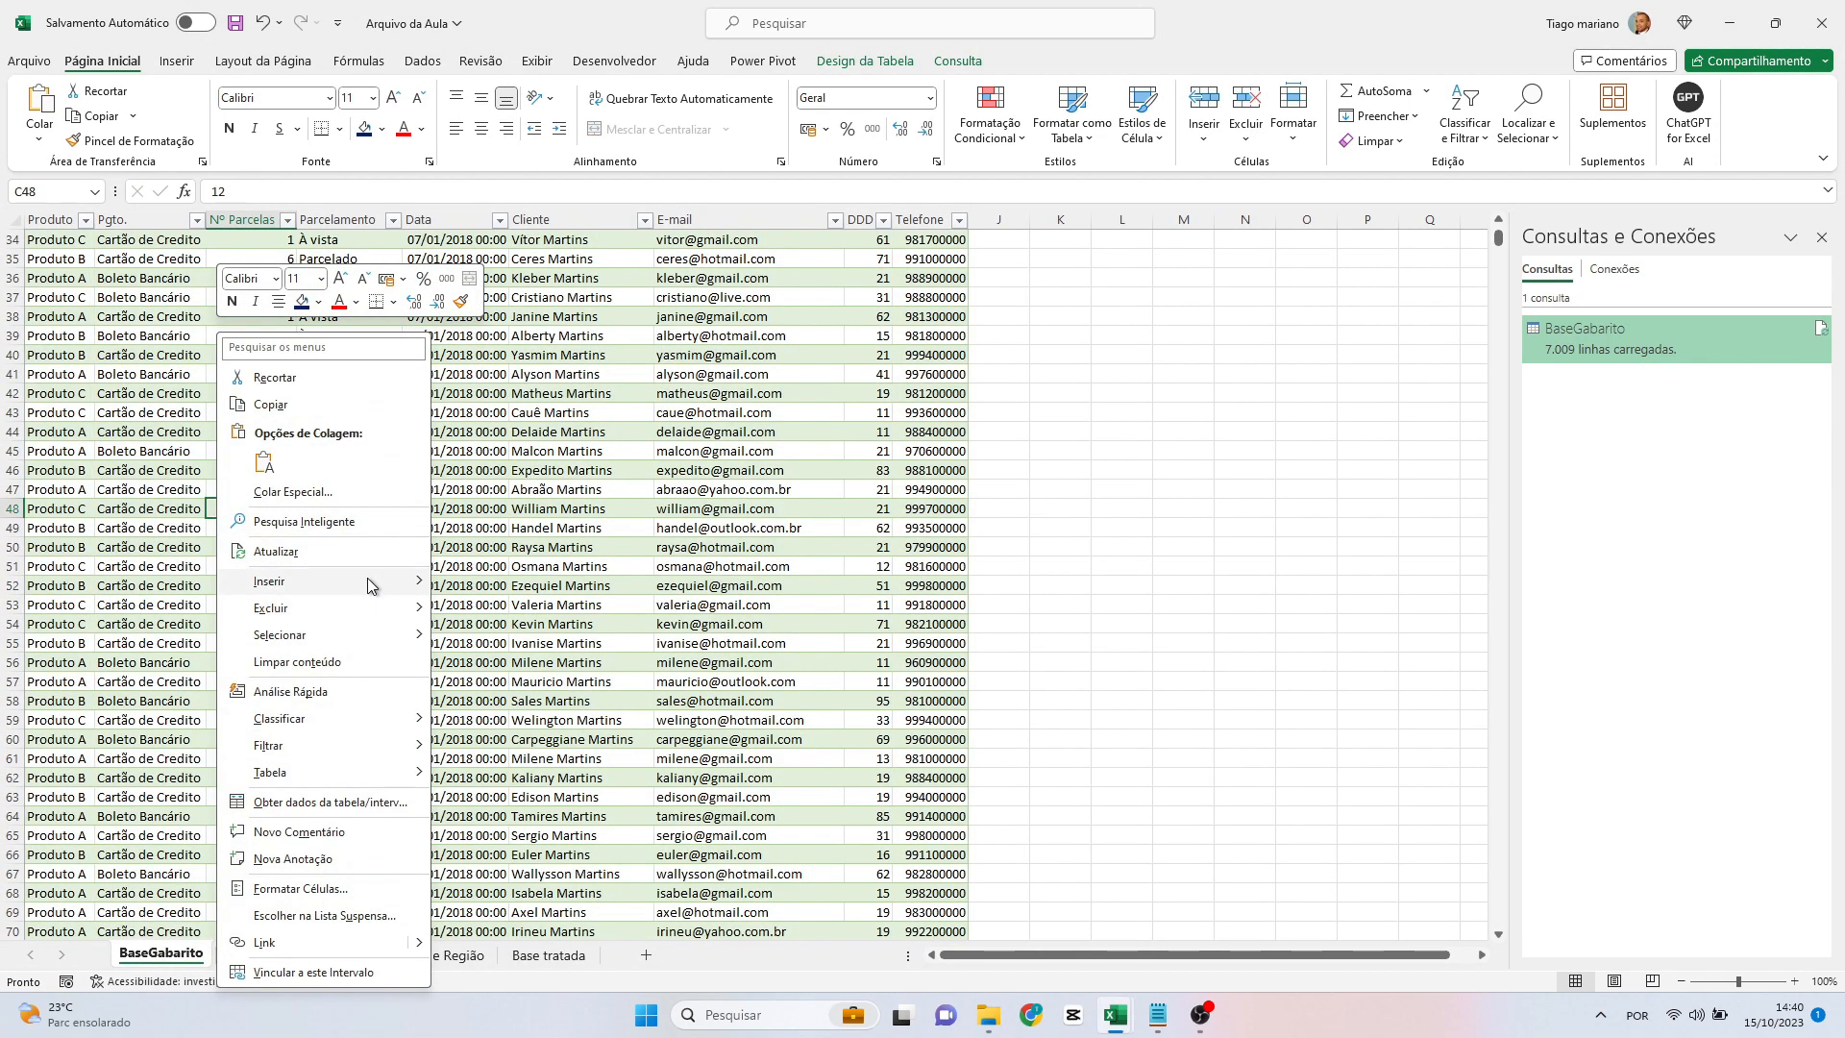
{"action": "left_click", "coordinate": [352, 553]}
{"action": "key", "text": "ctrl+Down"}
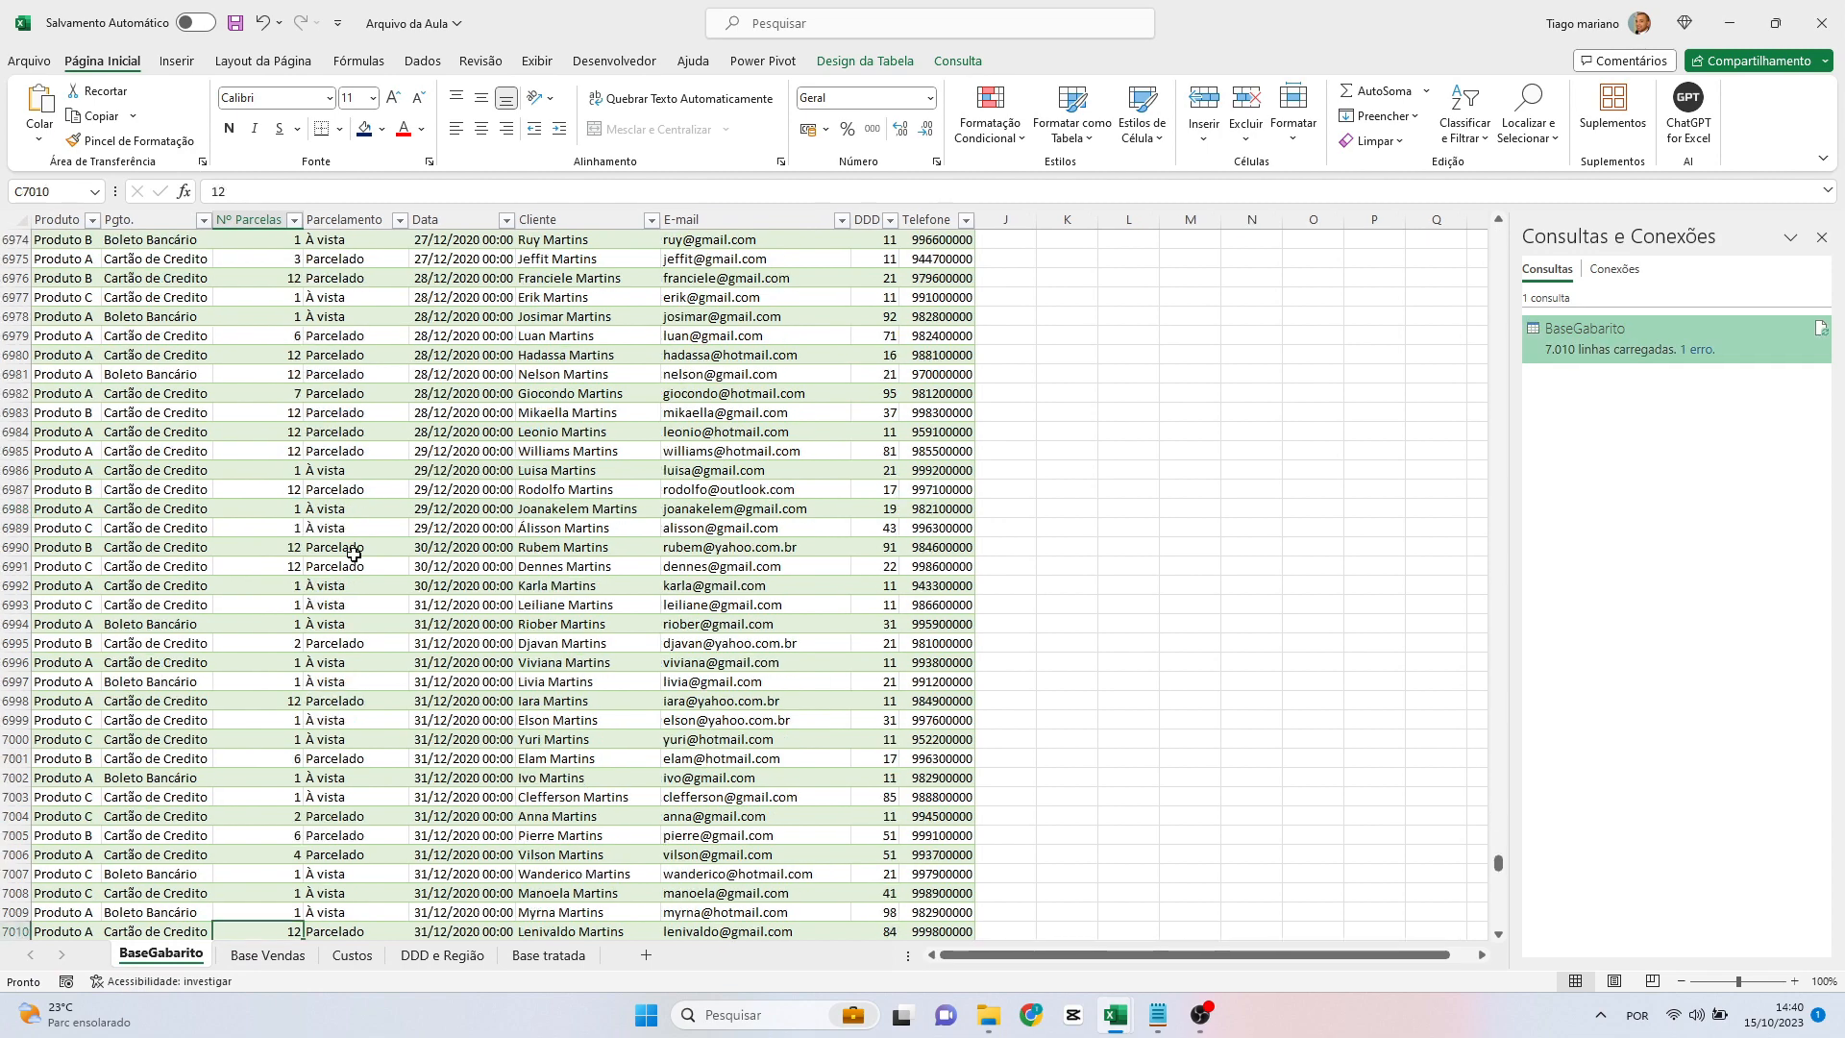
{"action": "scroll", "coordinate": [369, 641], "scroll_direction": "down", "scroll_amount": 1}
{"action": "scroll", "coordinate": [369, 641], "scroll_direction": "down", "scroll_amount": 5}
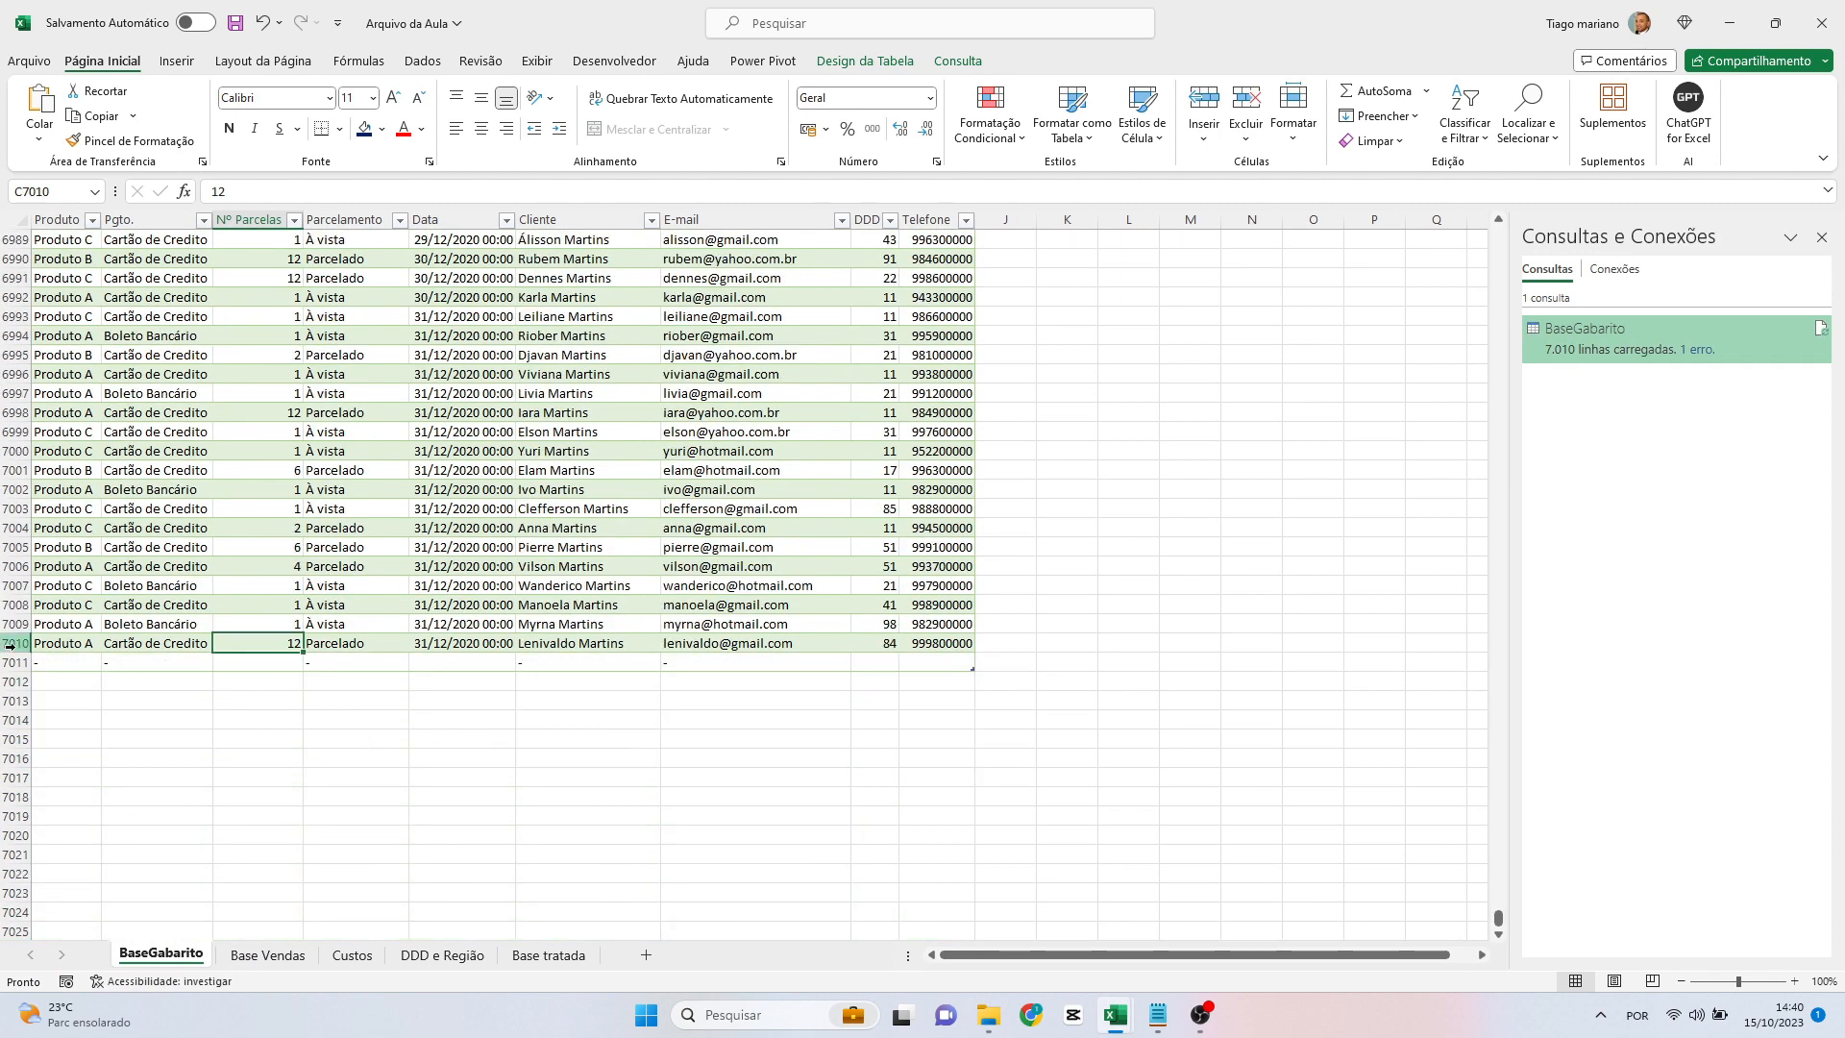
{"action": "left_click_drag", "start_coordinate": [51, 664], "coordinate": [913, 684]}
{"action": "left_click", "coordinate": [441, 814]}
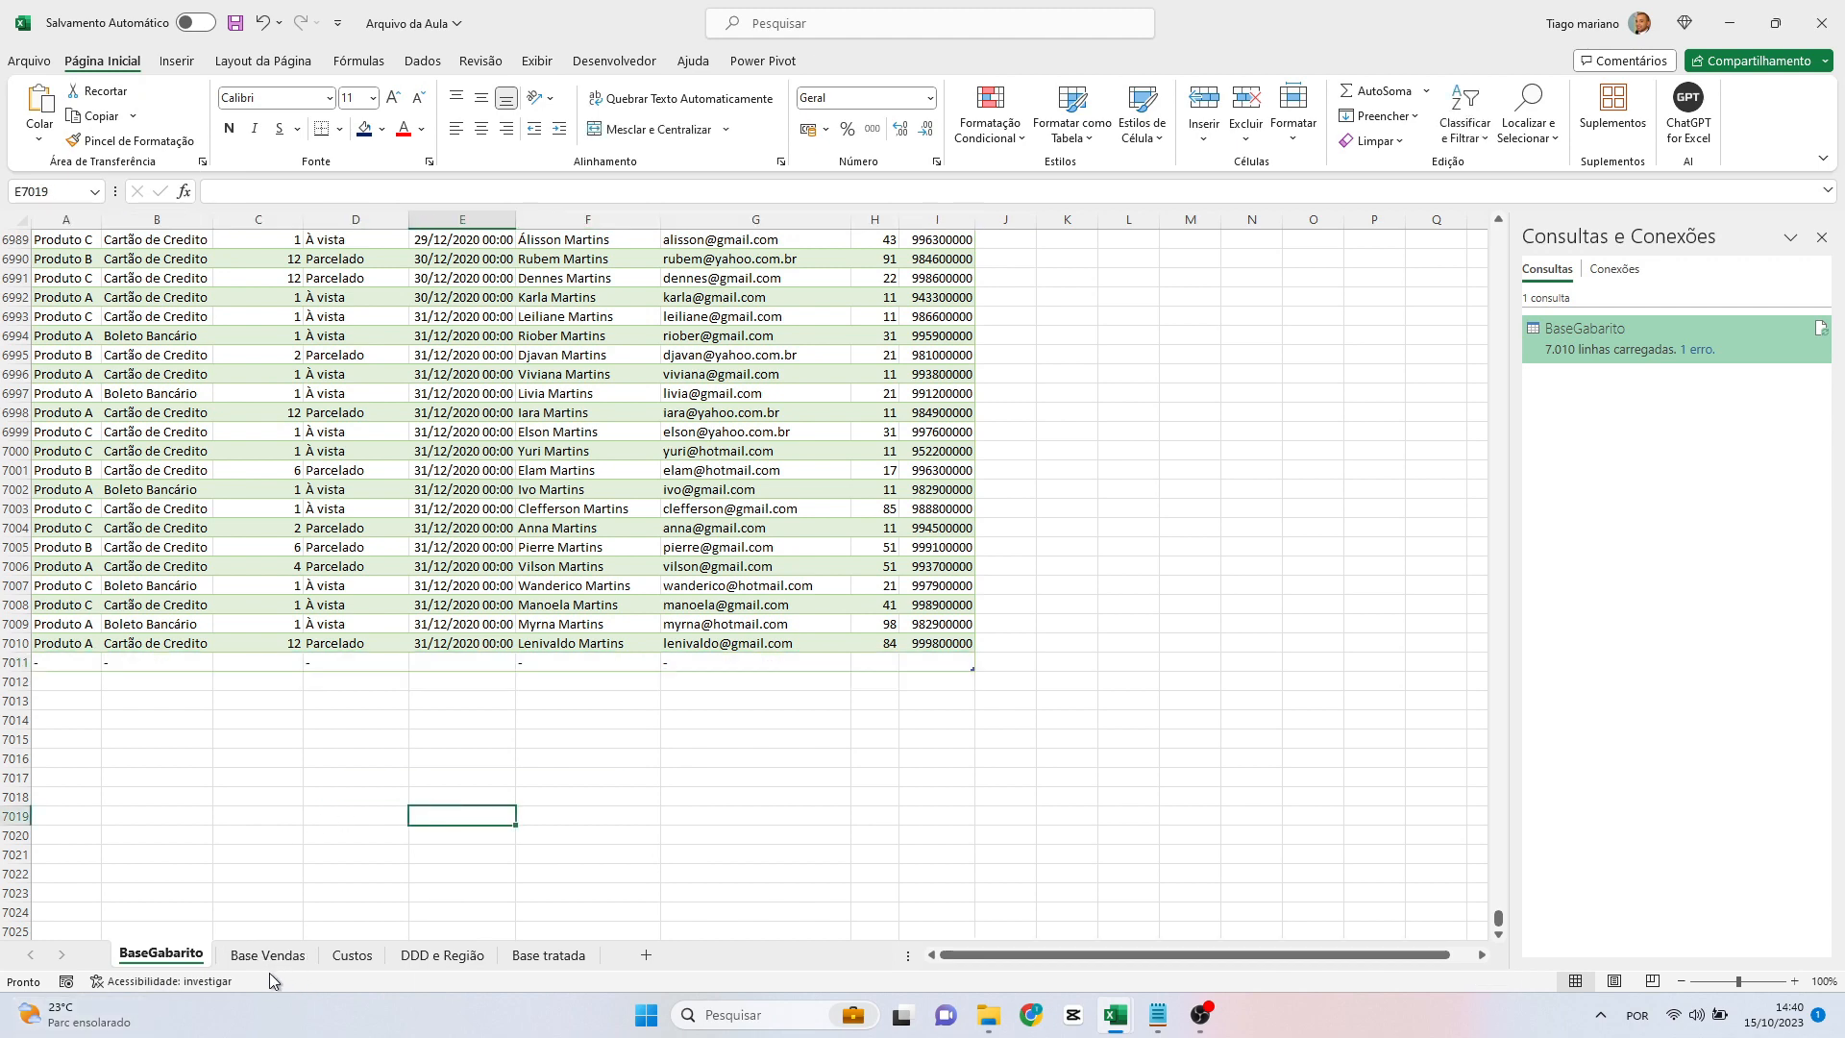
Delete the BaseGabarito worksheet, leaving its query in the workbook.
{"action": "right_click", "coordinate": [200, 956]}
{"action": "left_click", "coordinate": [288, 682]}
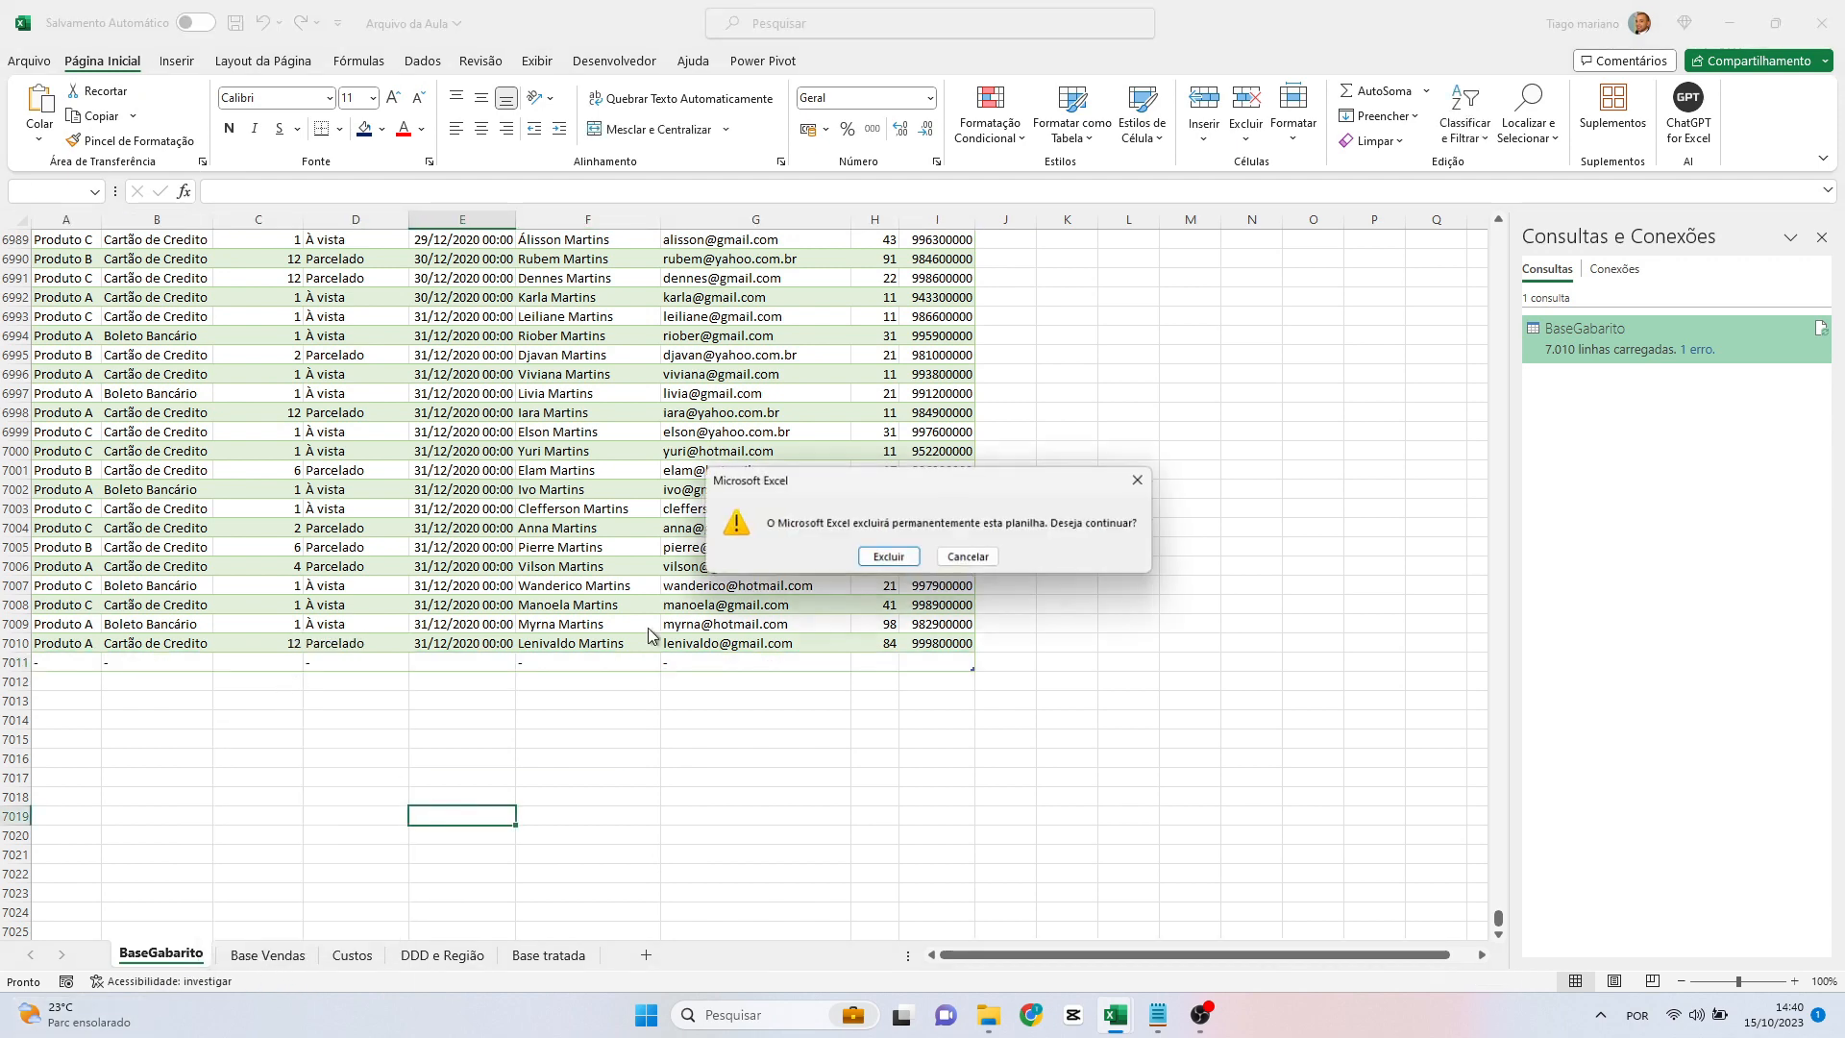
{"action": "left_click", "coordinate": [889, 558]}
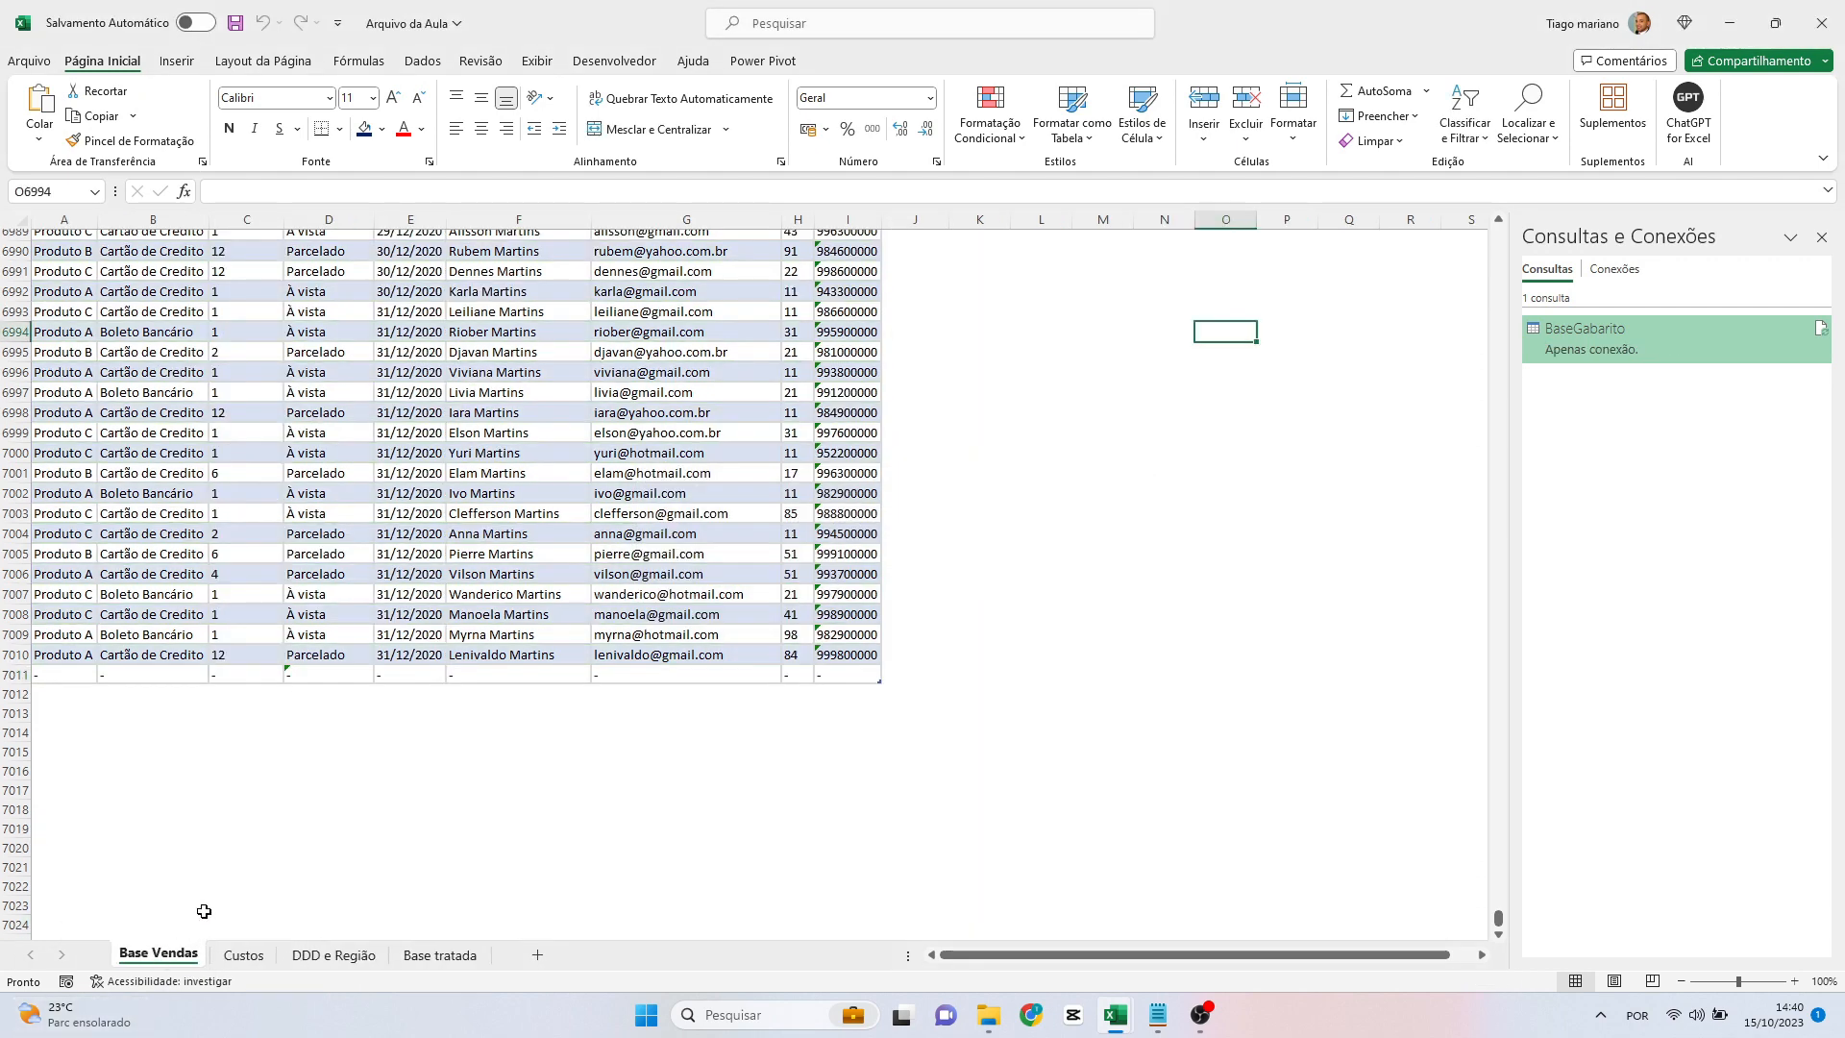
Select the whole table on the Custos sheet and import it into the Power Query editor.
{"action": "left_click", "coordinate": [244, 956]}
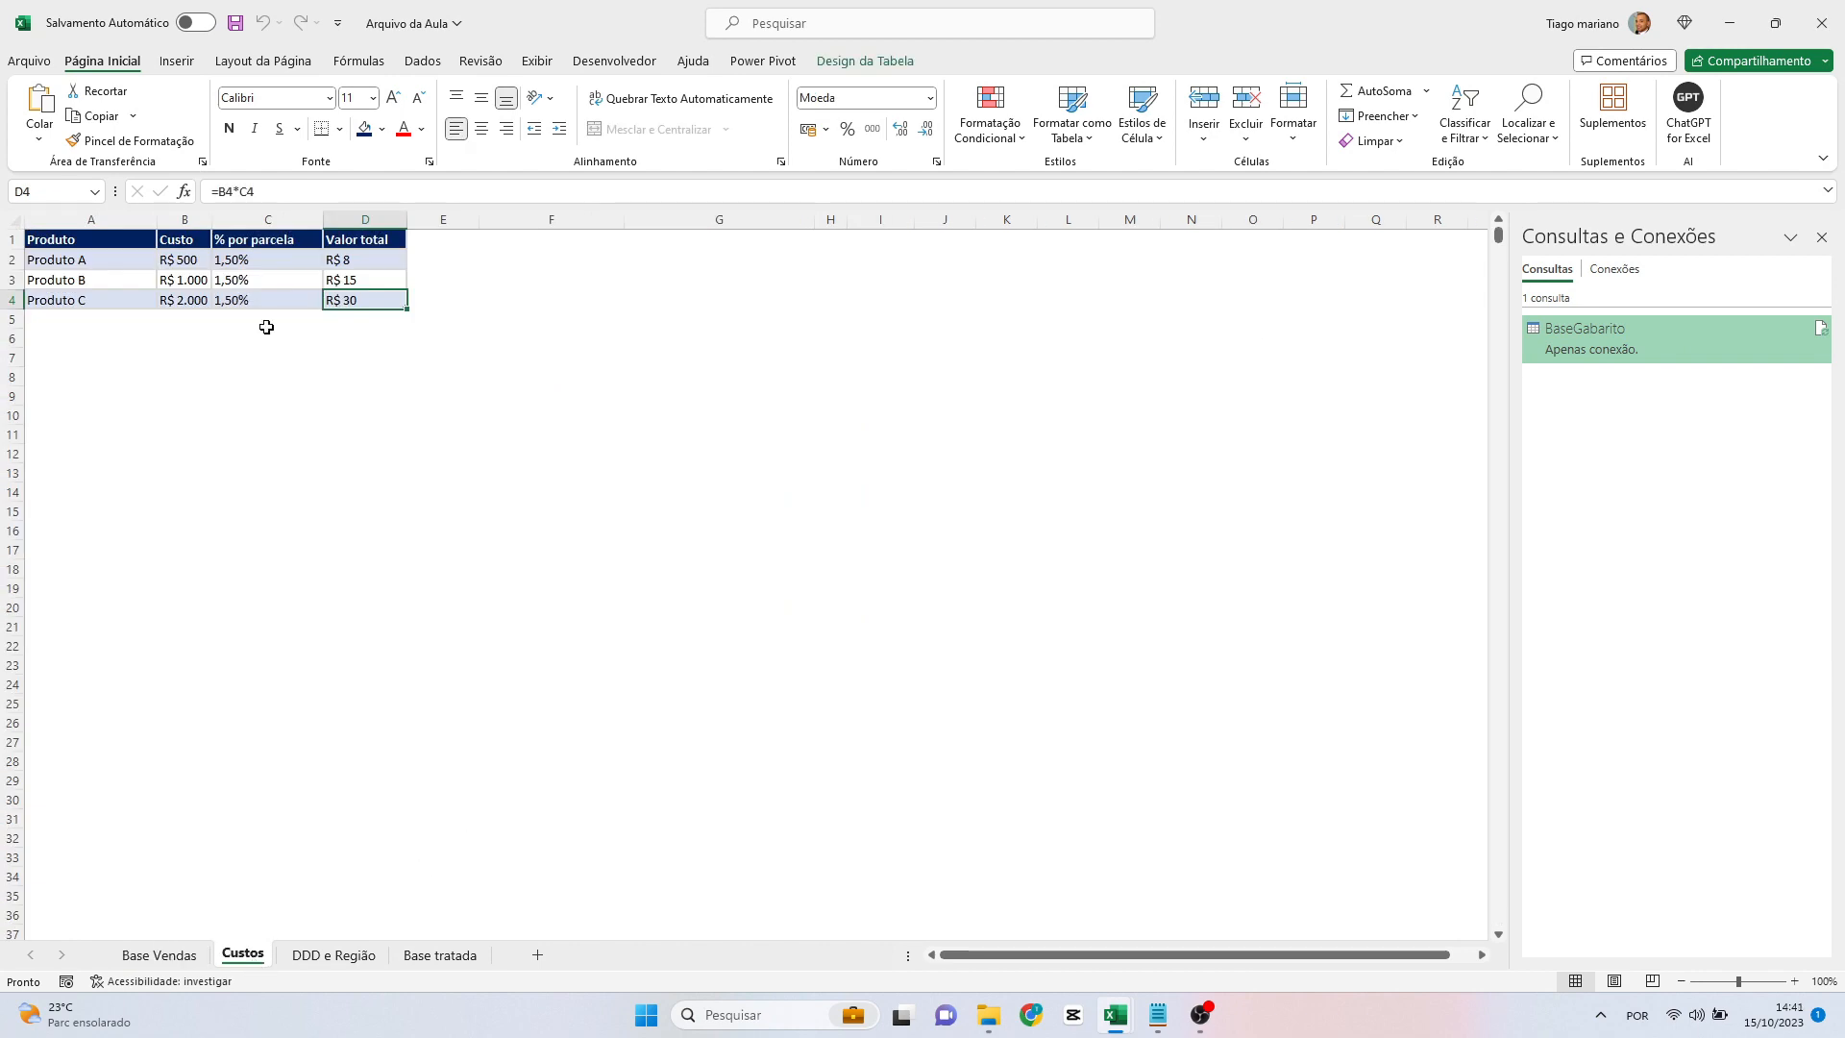
{"action": "key", "text": "ctrl+shift+8"}
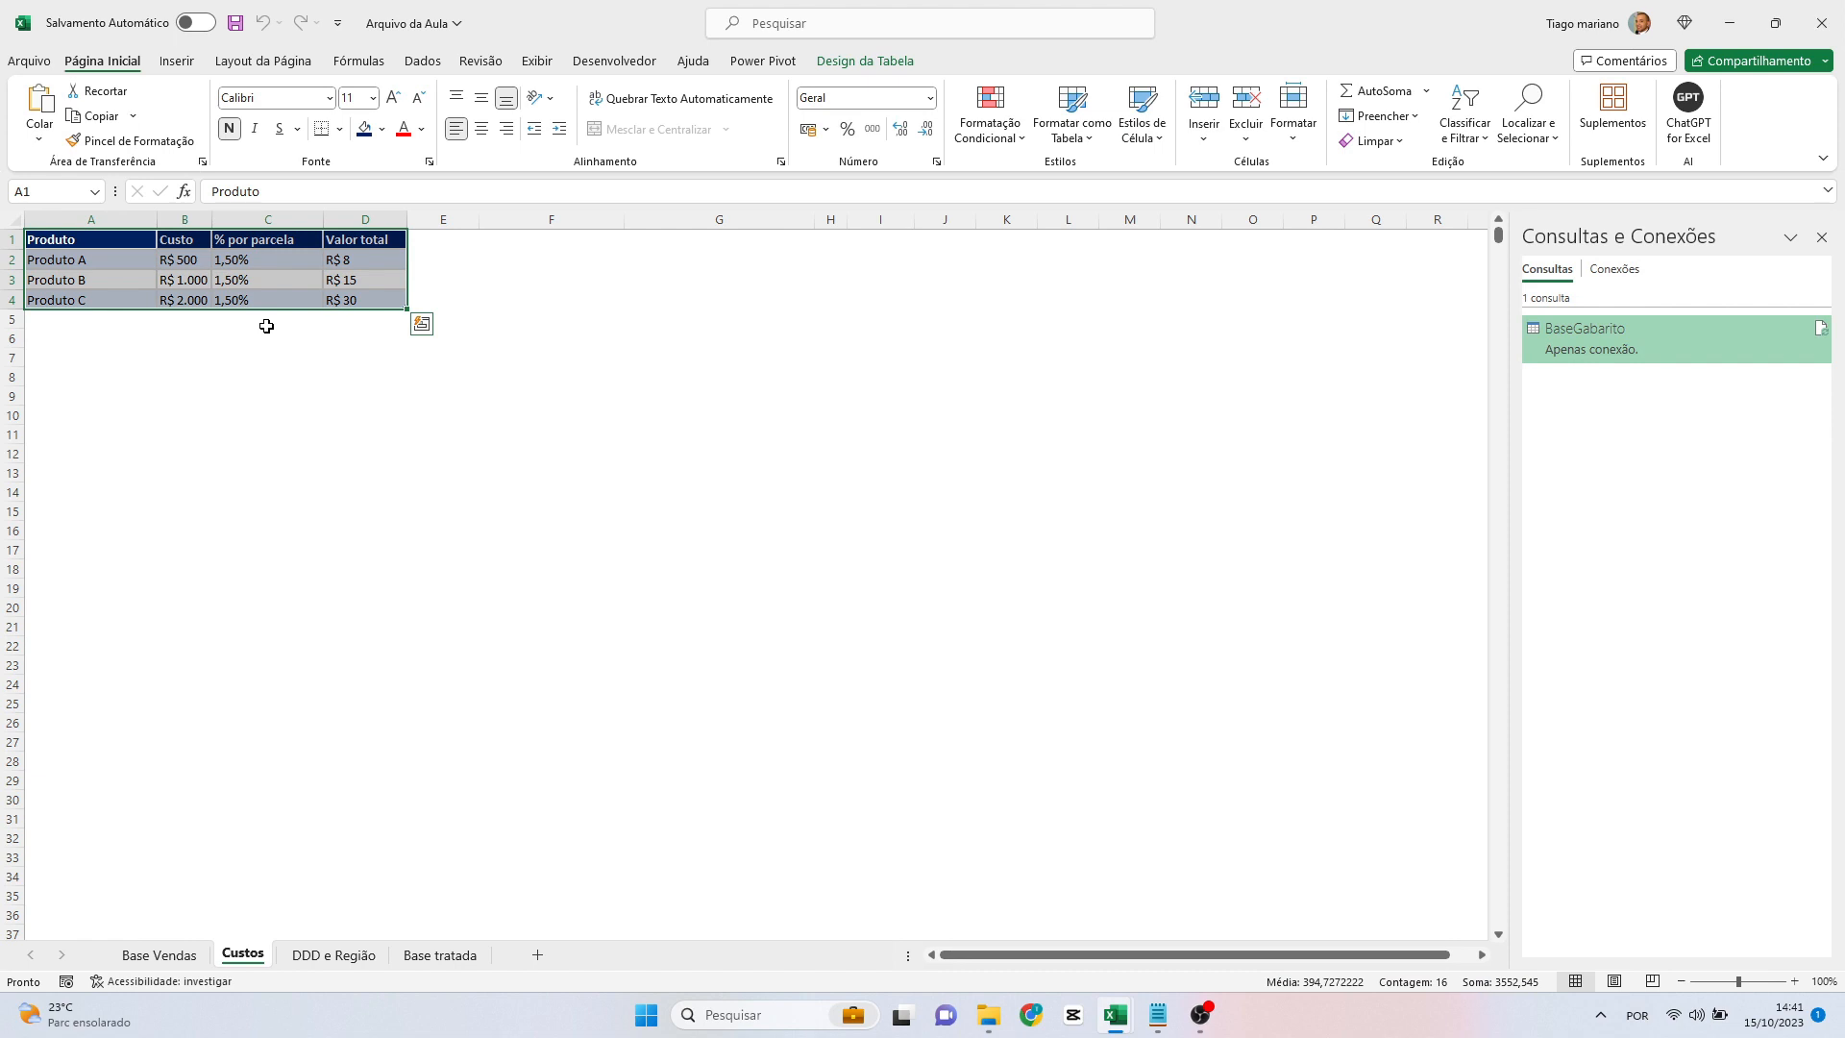
{"action": "left_click", "coordinate": [177, 60]}
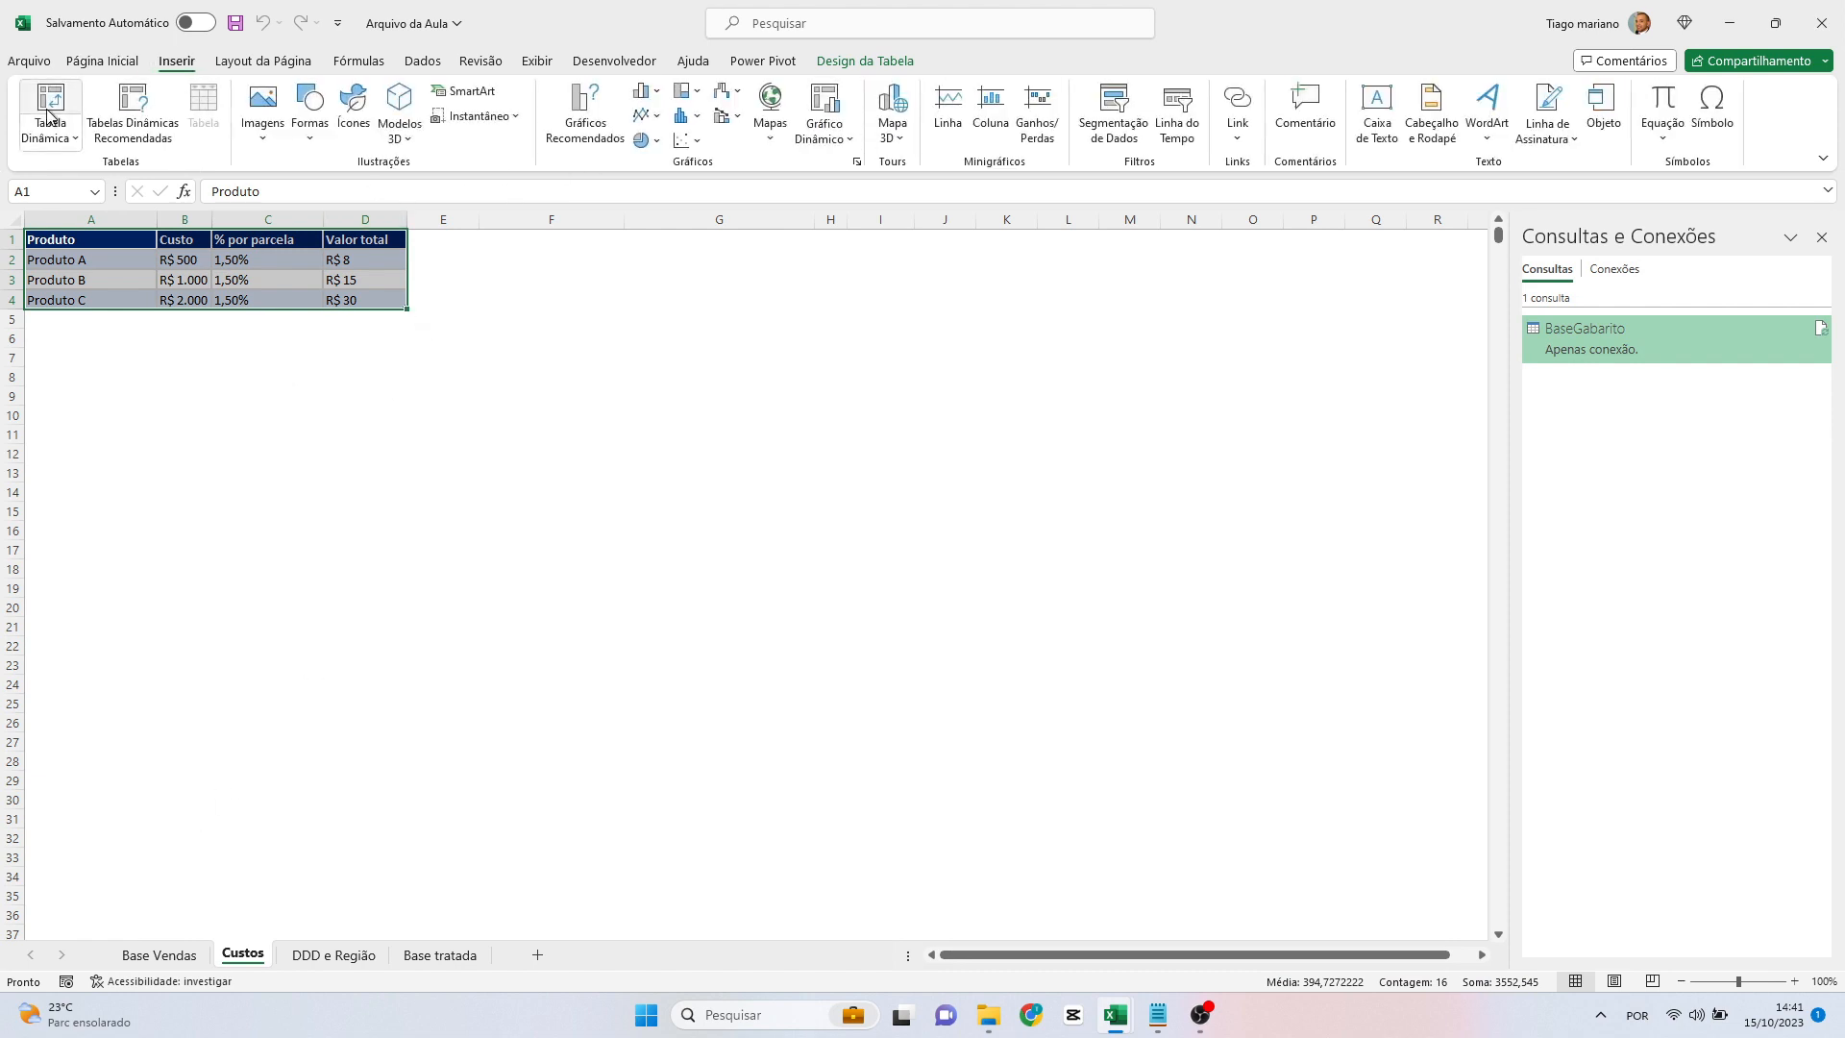
{"action": "left_click", "coordinate": [423, 60]}
{"action": "left_click", "coordinate": [130, 141]}
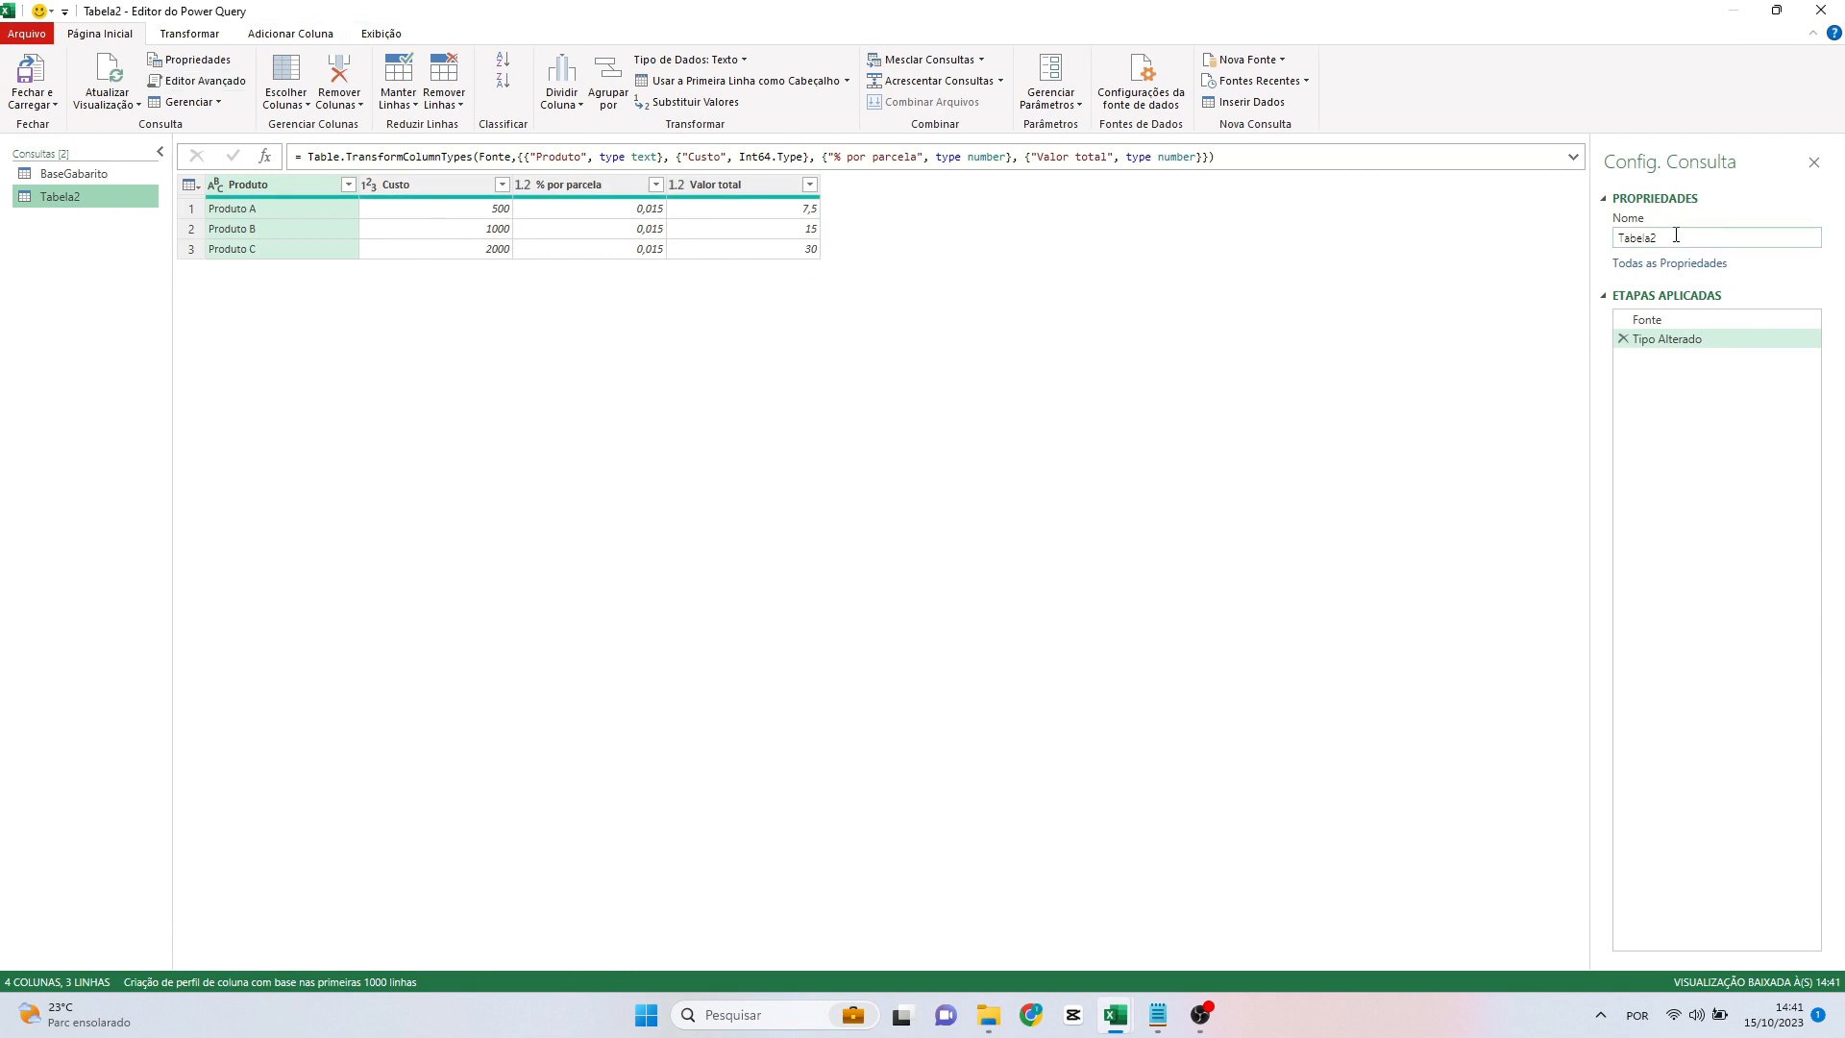
Rename the costs query as Base_custo and load it into a new worksheet.
{"action": "type", "text": "BAs"}
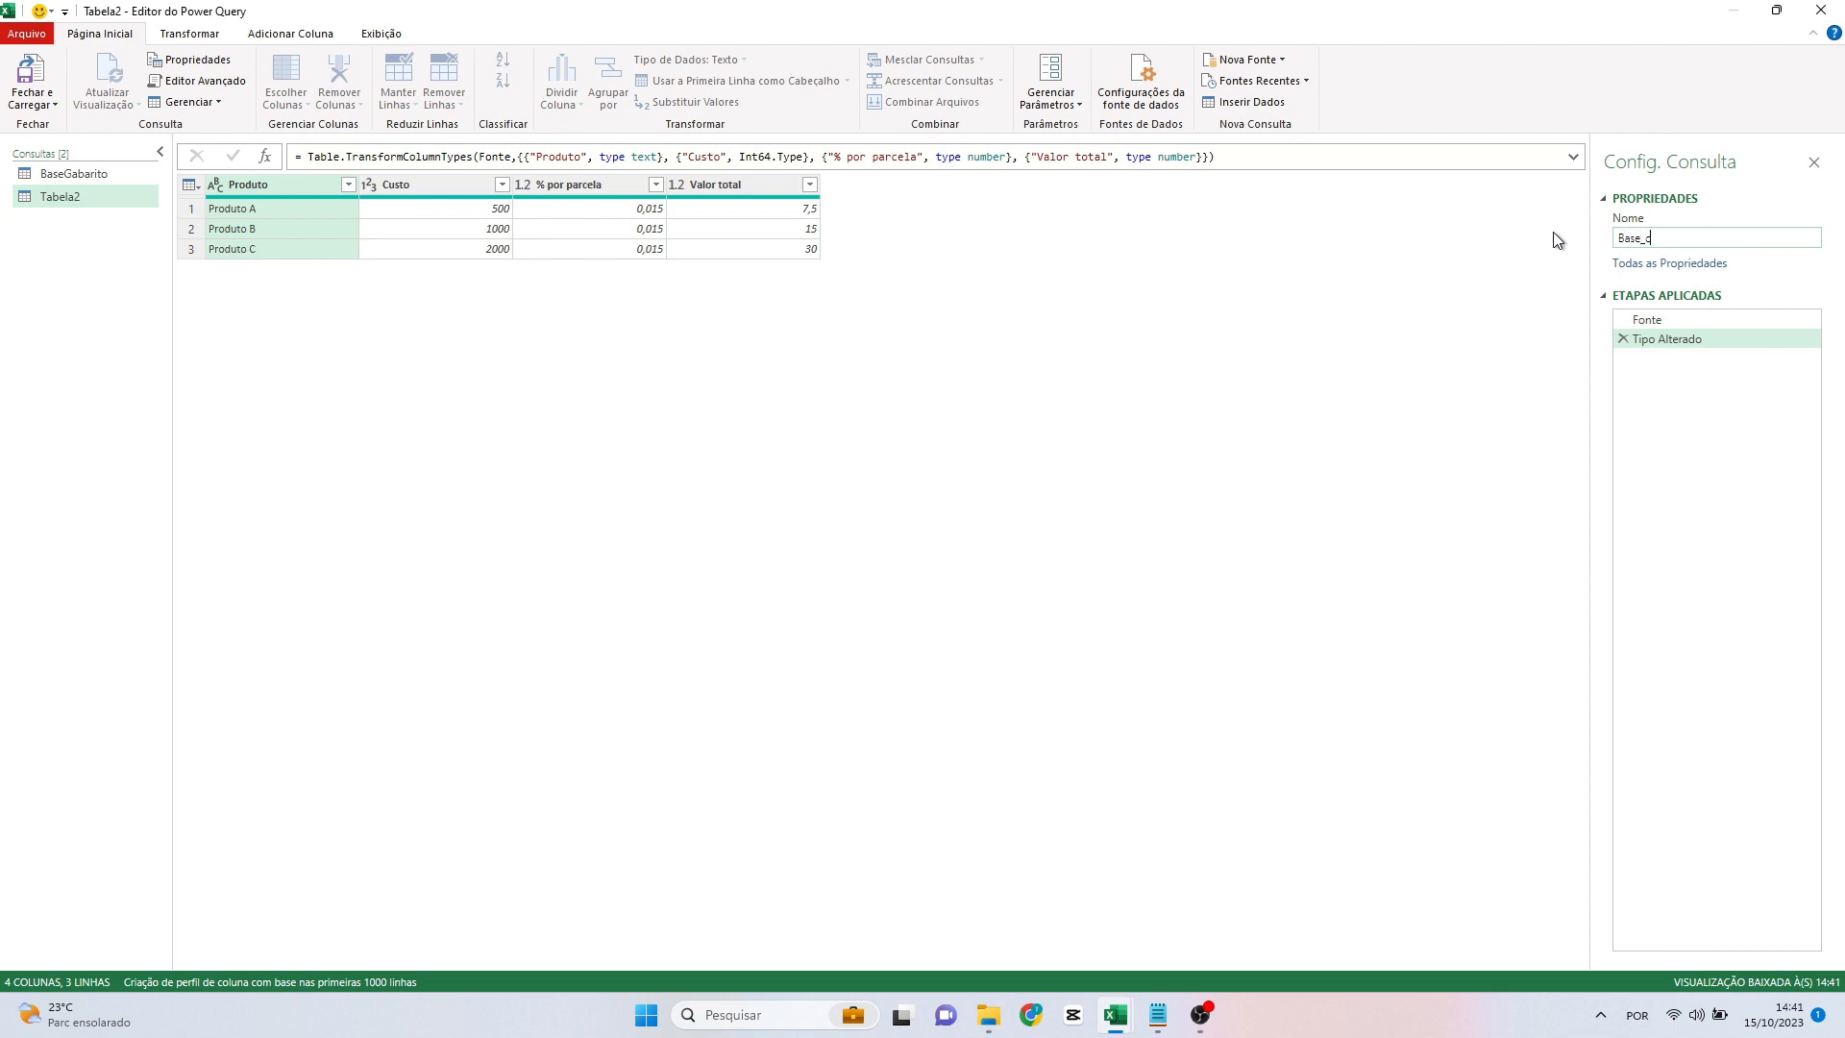
{"action": "key", "text": "Return"}
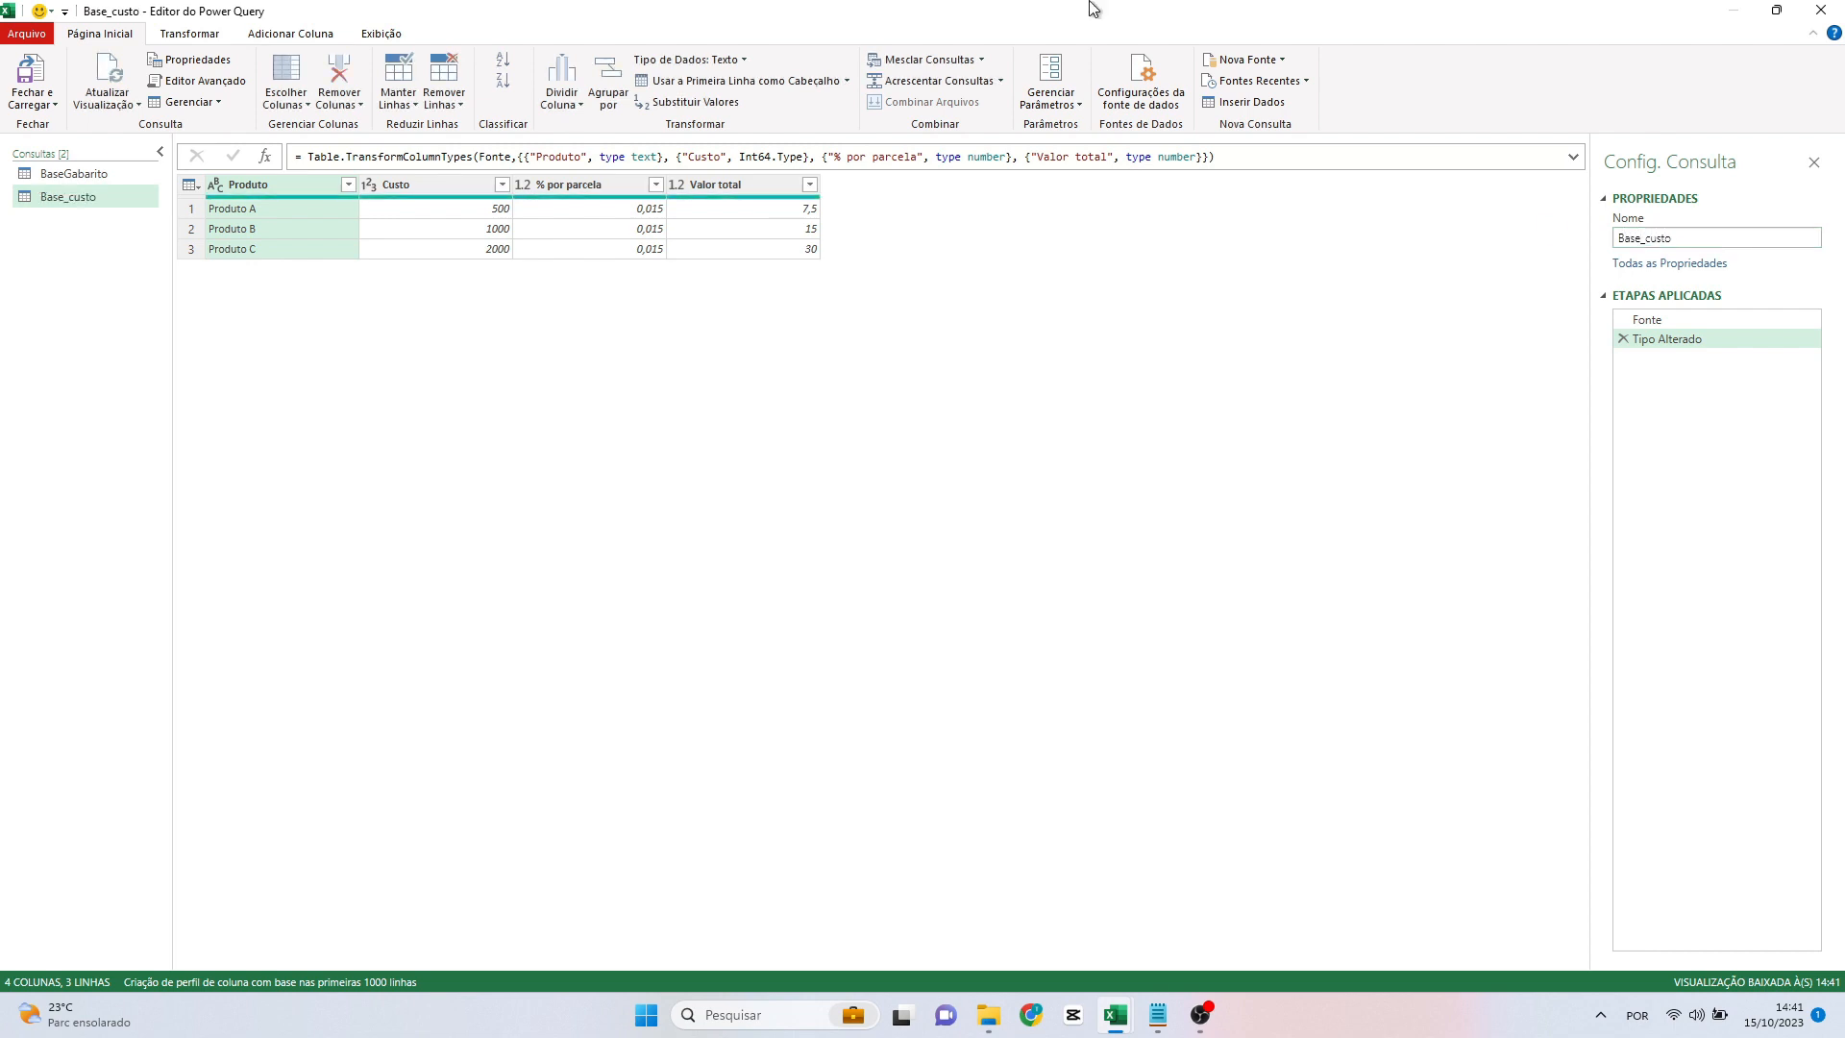
{"action": "left_click", "coordinate": [36, 77]}
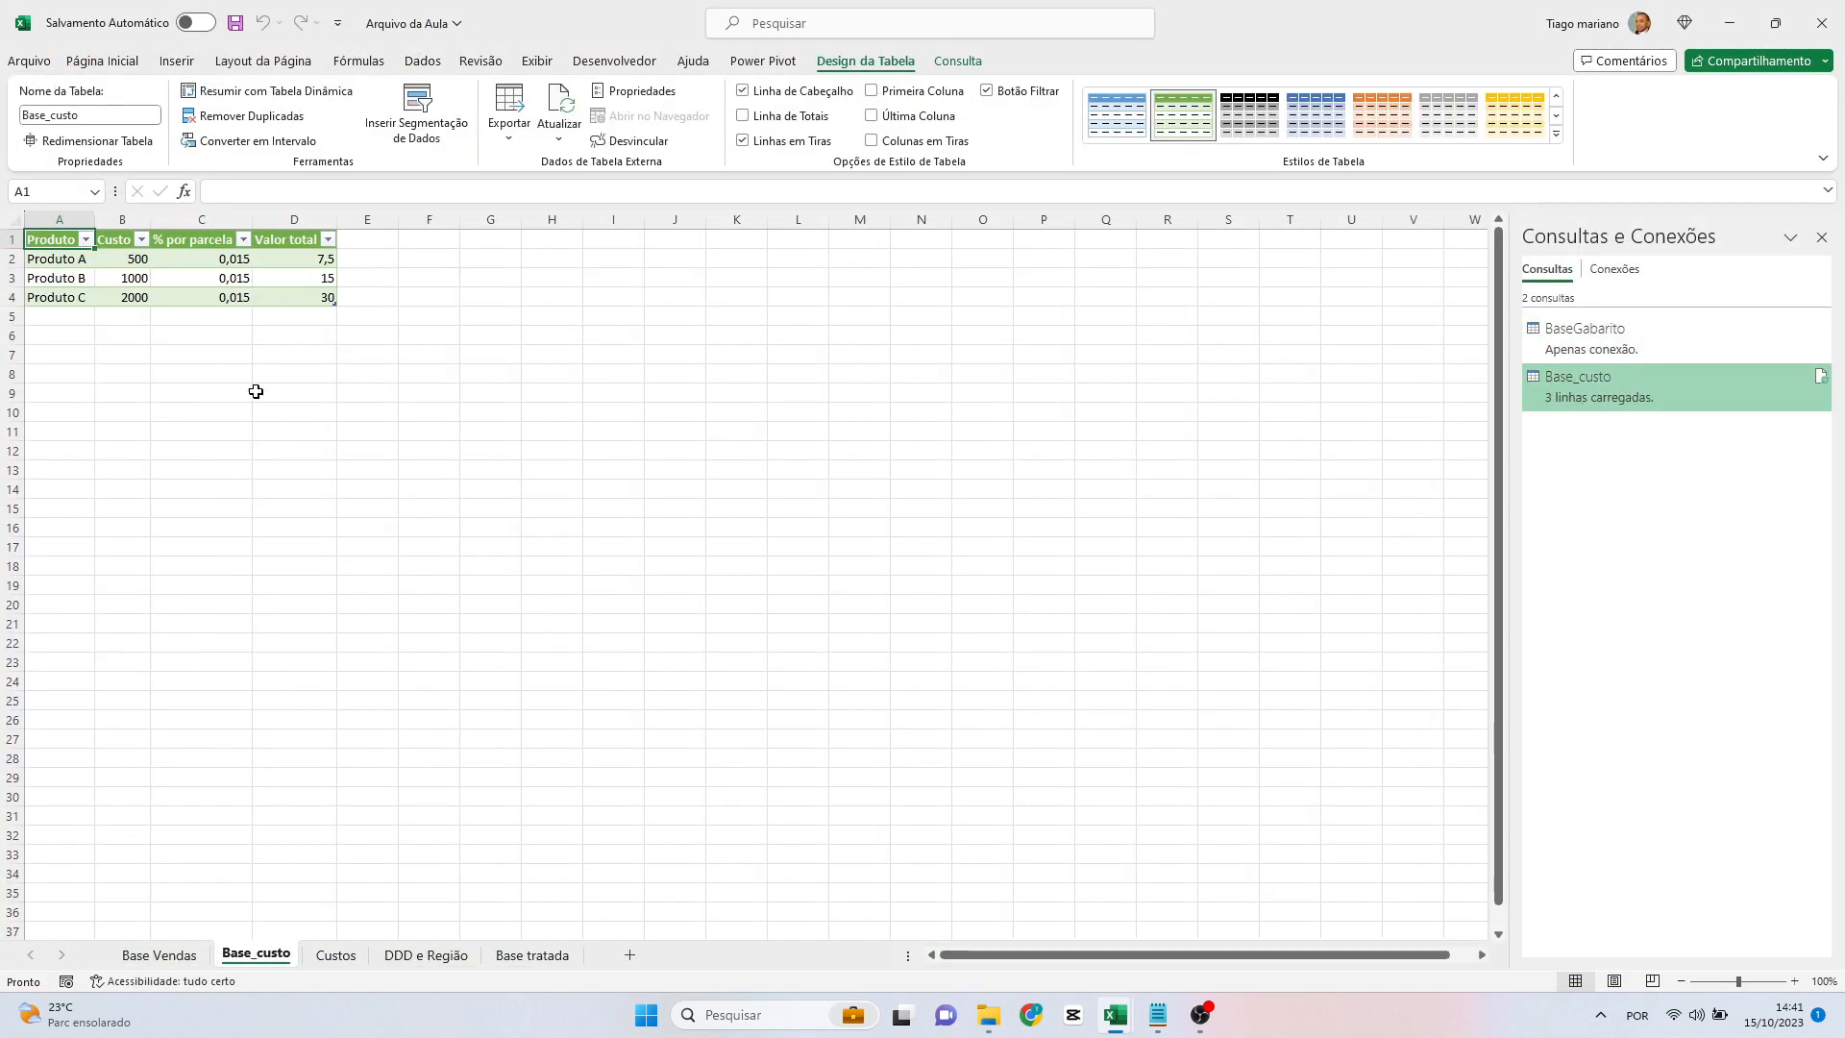
Delete the Base_custo worksheet, leaving its query in the workbook.
{"action": "right_click", "coordinate": [269, 956]}
{"action": "left_click", "coordinate": [320, 687]}
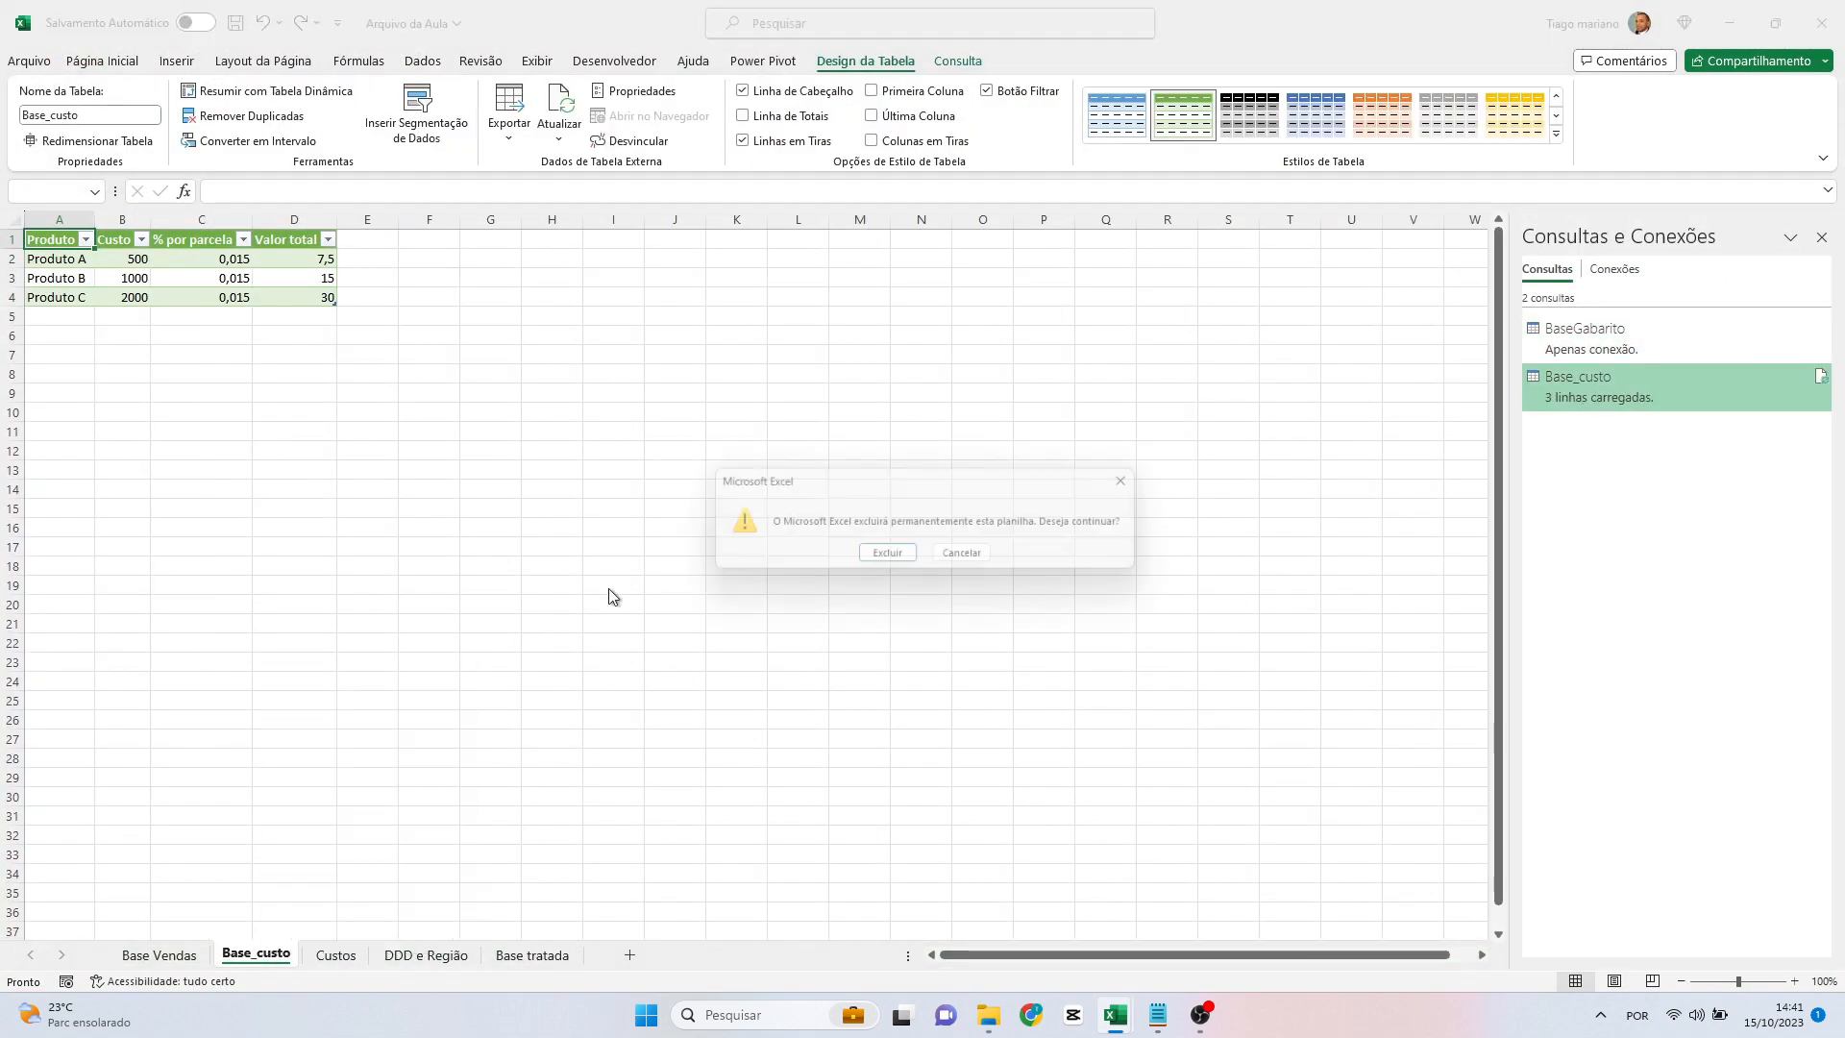
{"action": "left_click", "coordinate": [886, 557]}
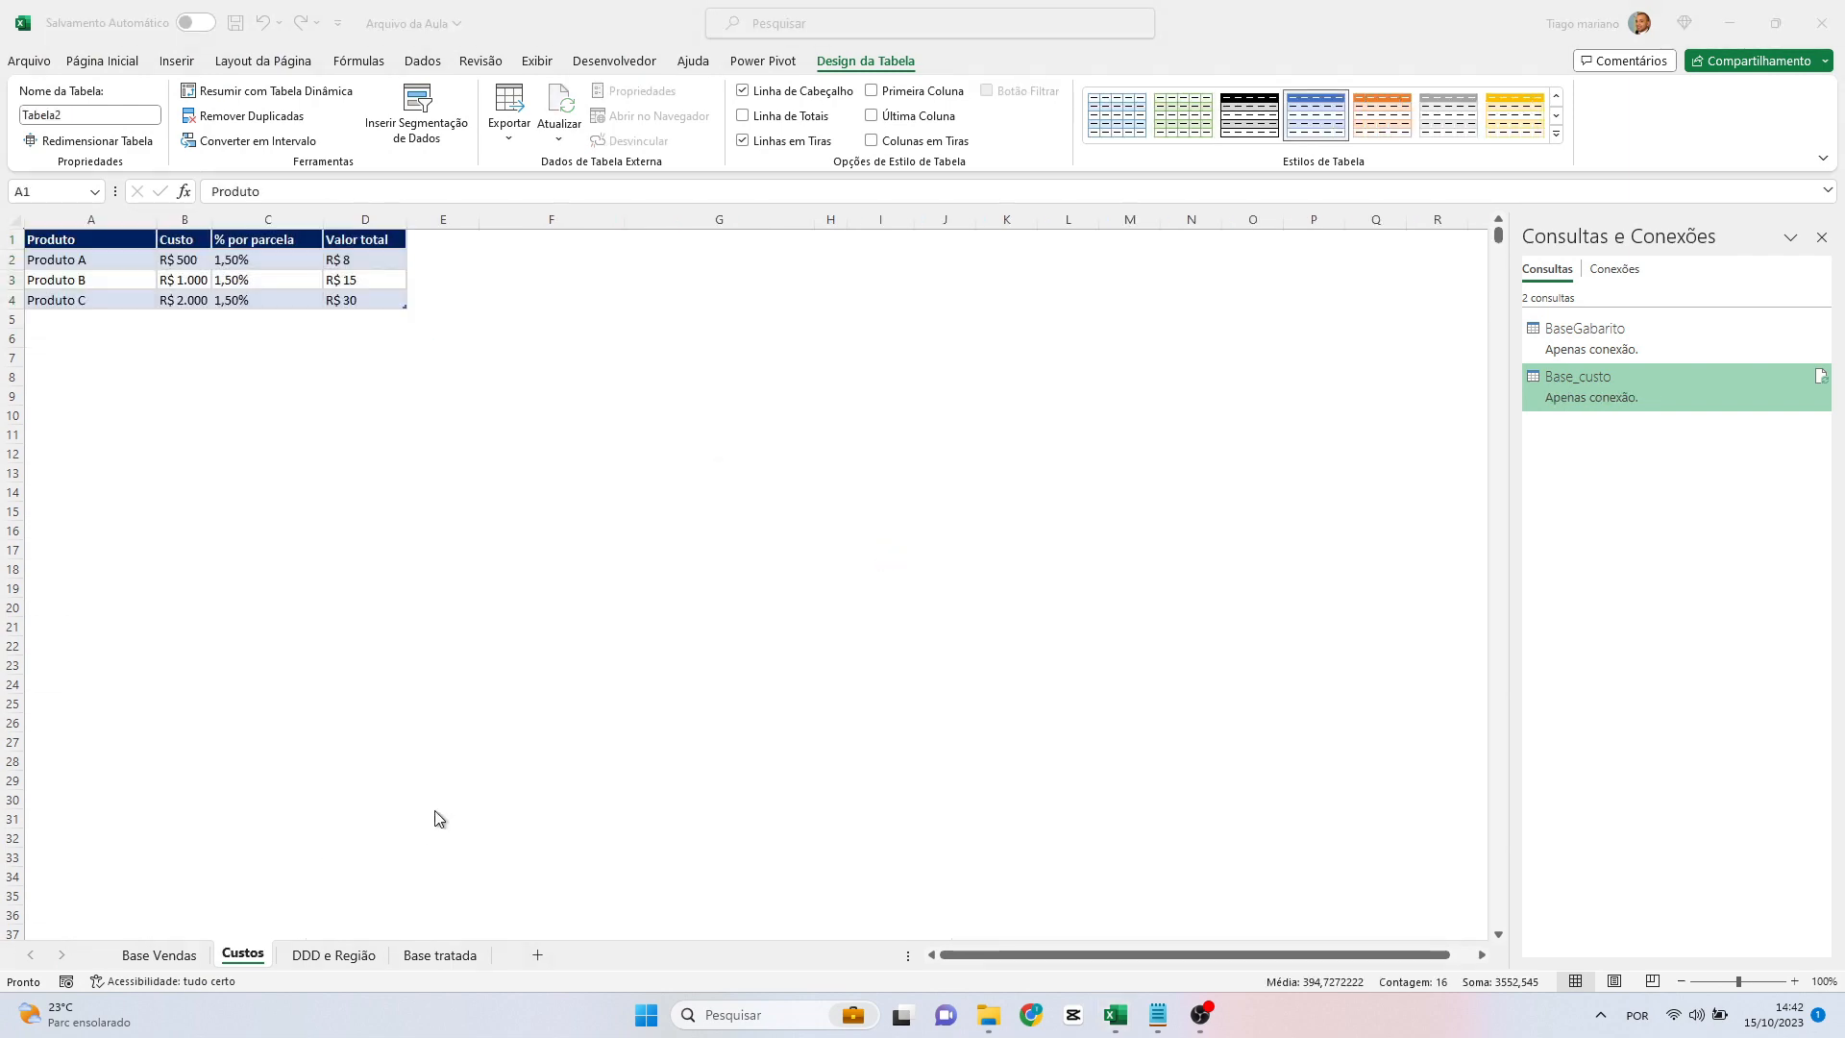
Select the whole table on the DDD e Região sheet and import it into the Power Query editor.
{"action": "left_click", "coordinate": [361, 959]}
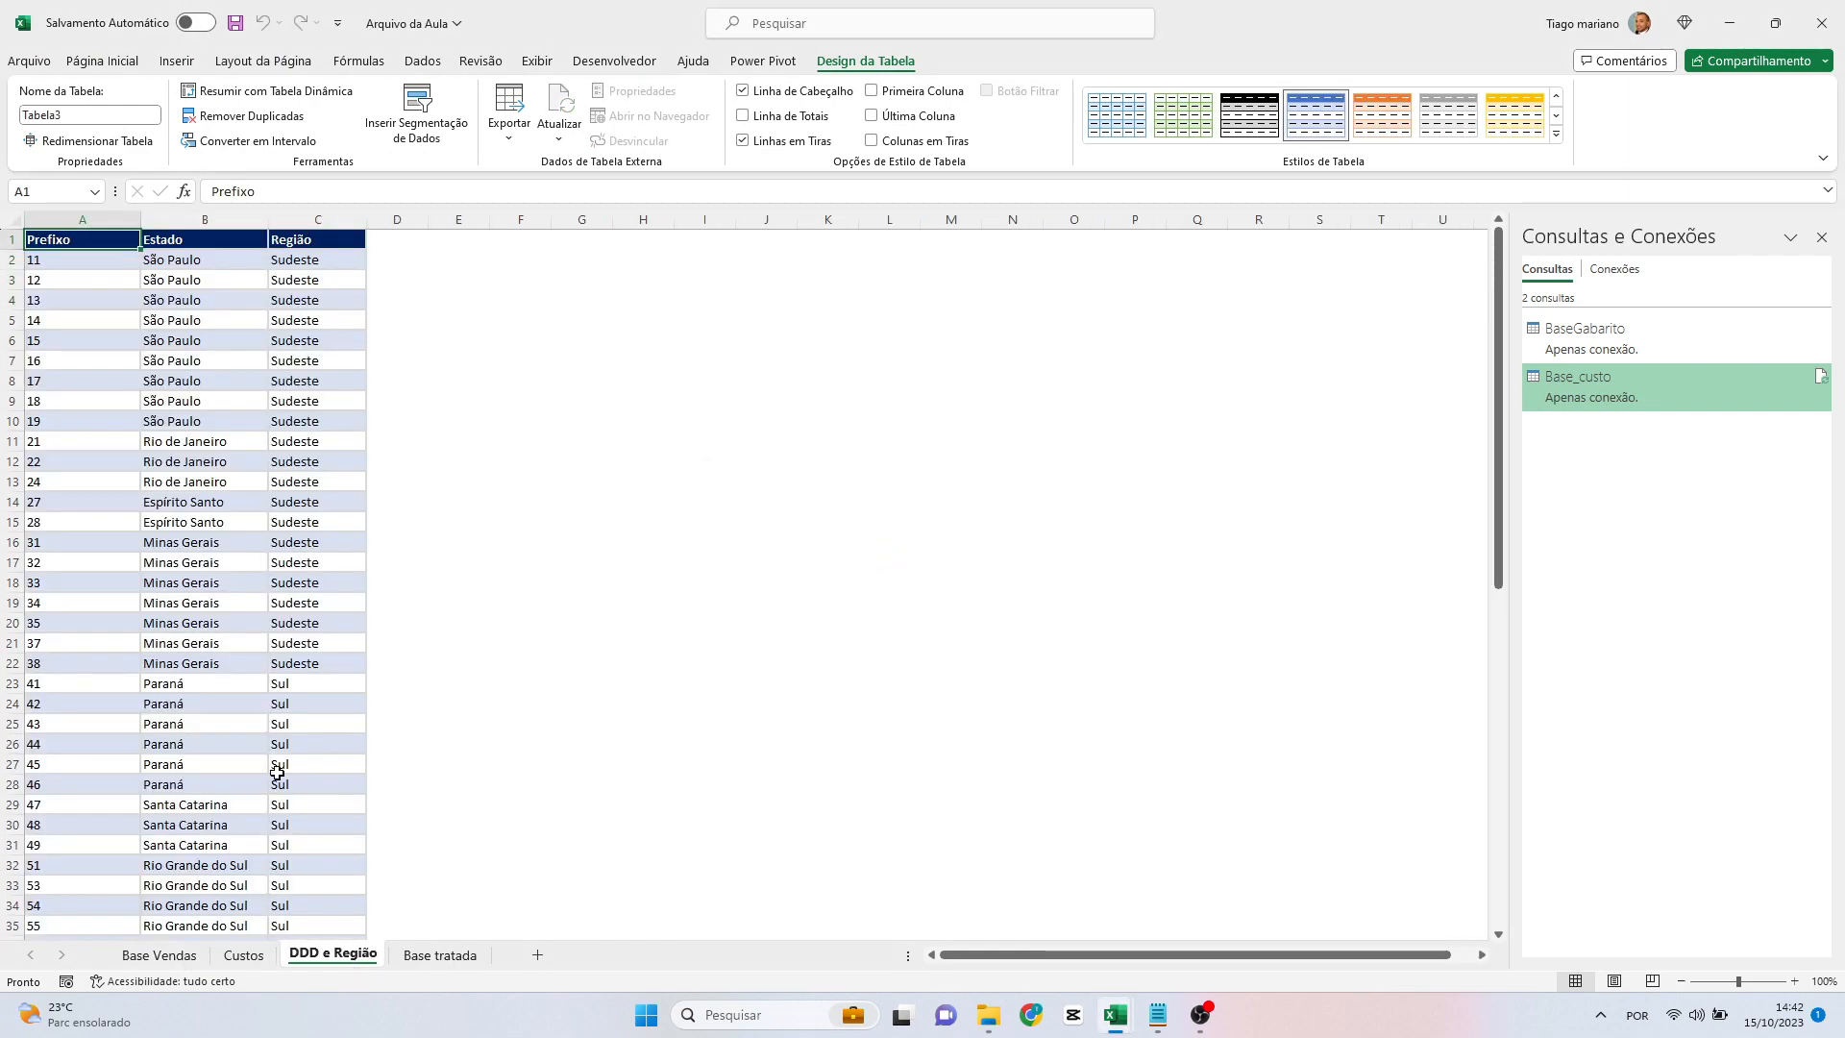
{"action": "left_click", "coordinate": [196, 566]}
{"action": "key", "text": "ctrl+a"}
{"action": "right_click", "coordinate": [251, 567]}
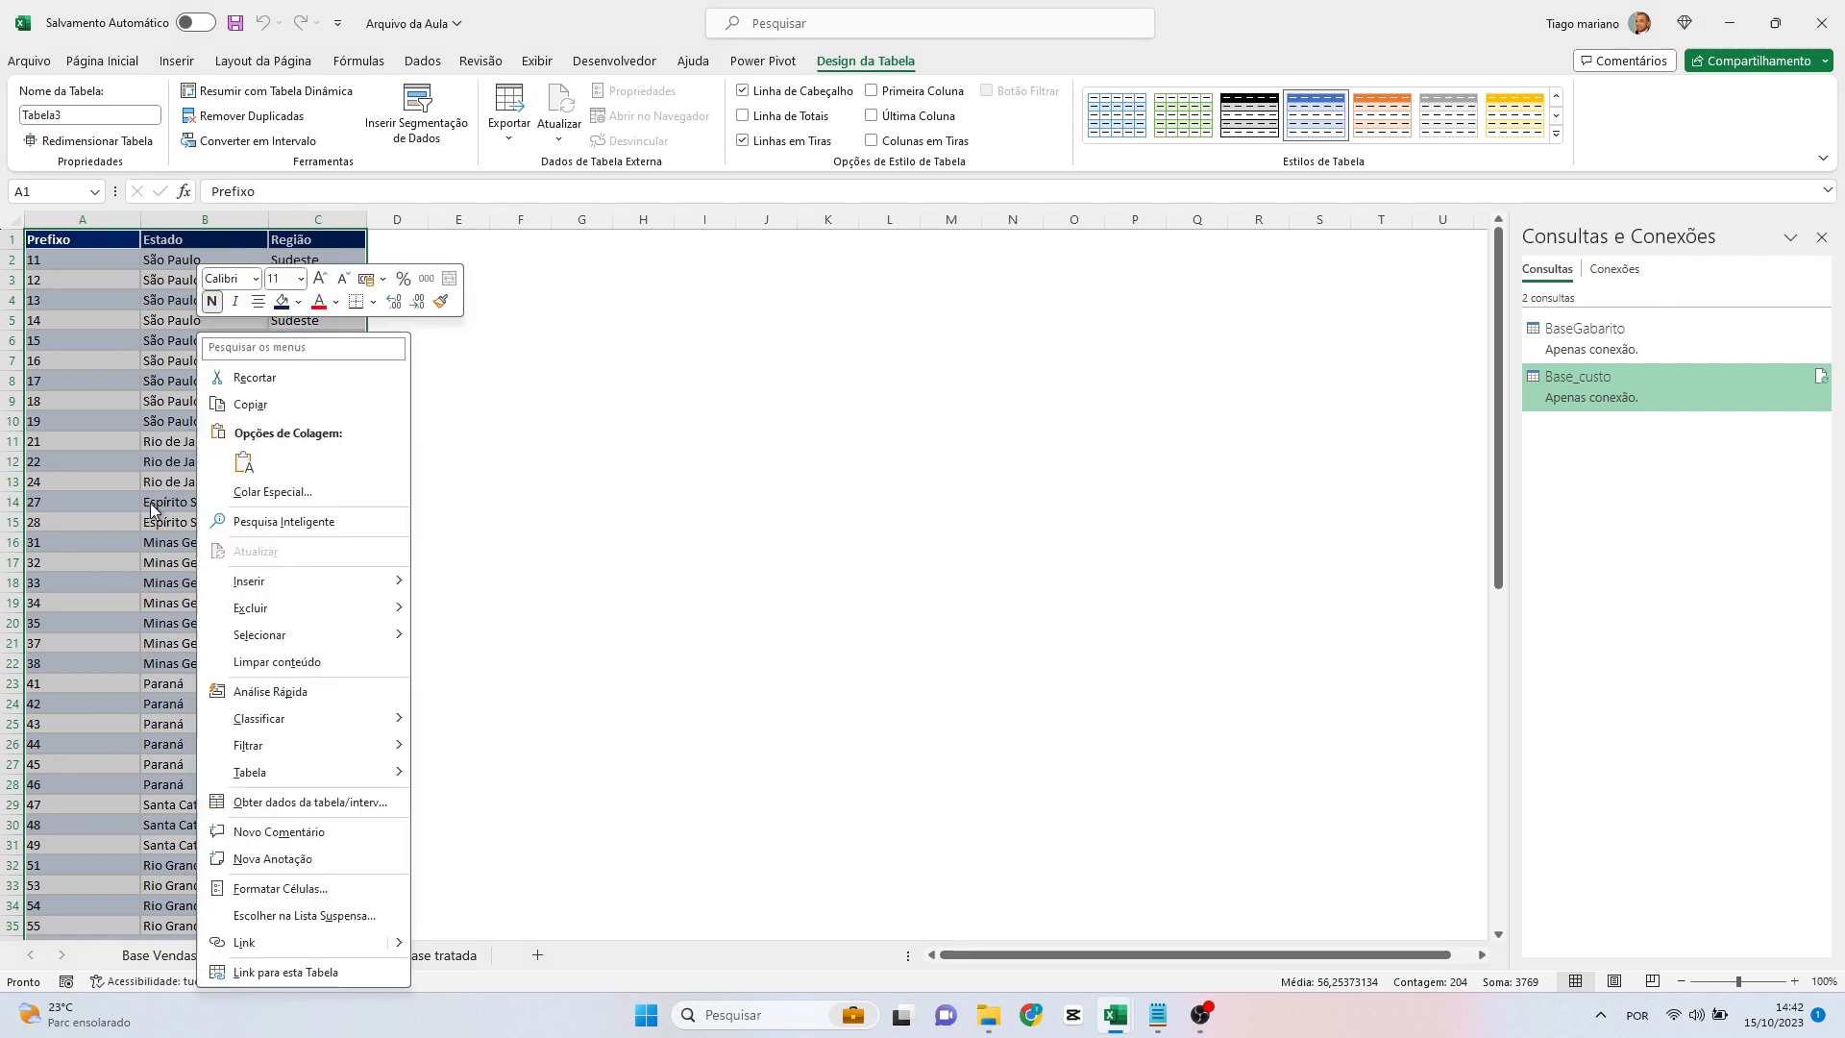
{"action": "left_click", "coordinate": [410, 63]}
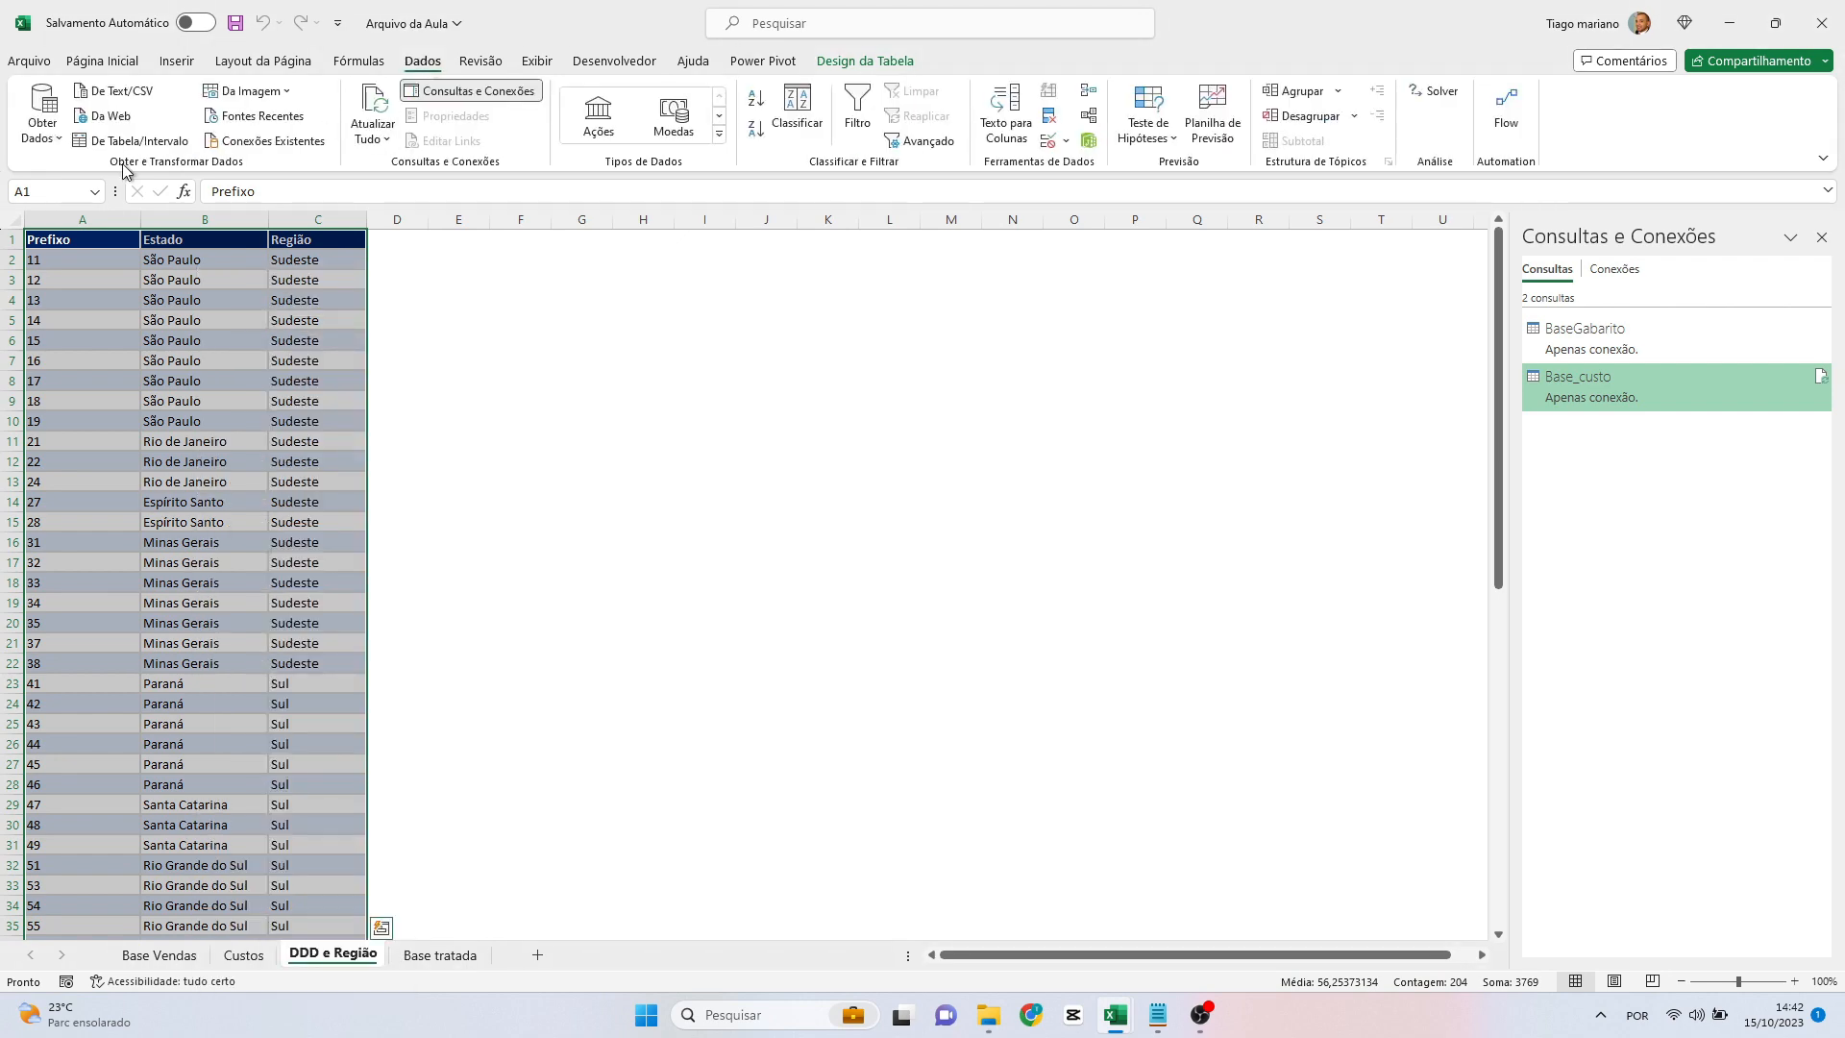
{"action": "left_click", "coordinate": [127, 141]}
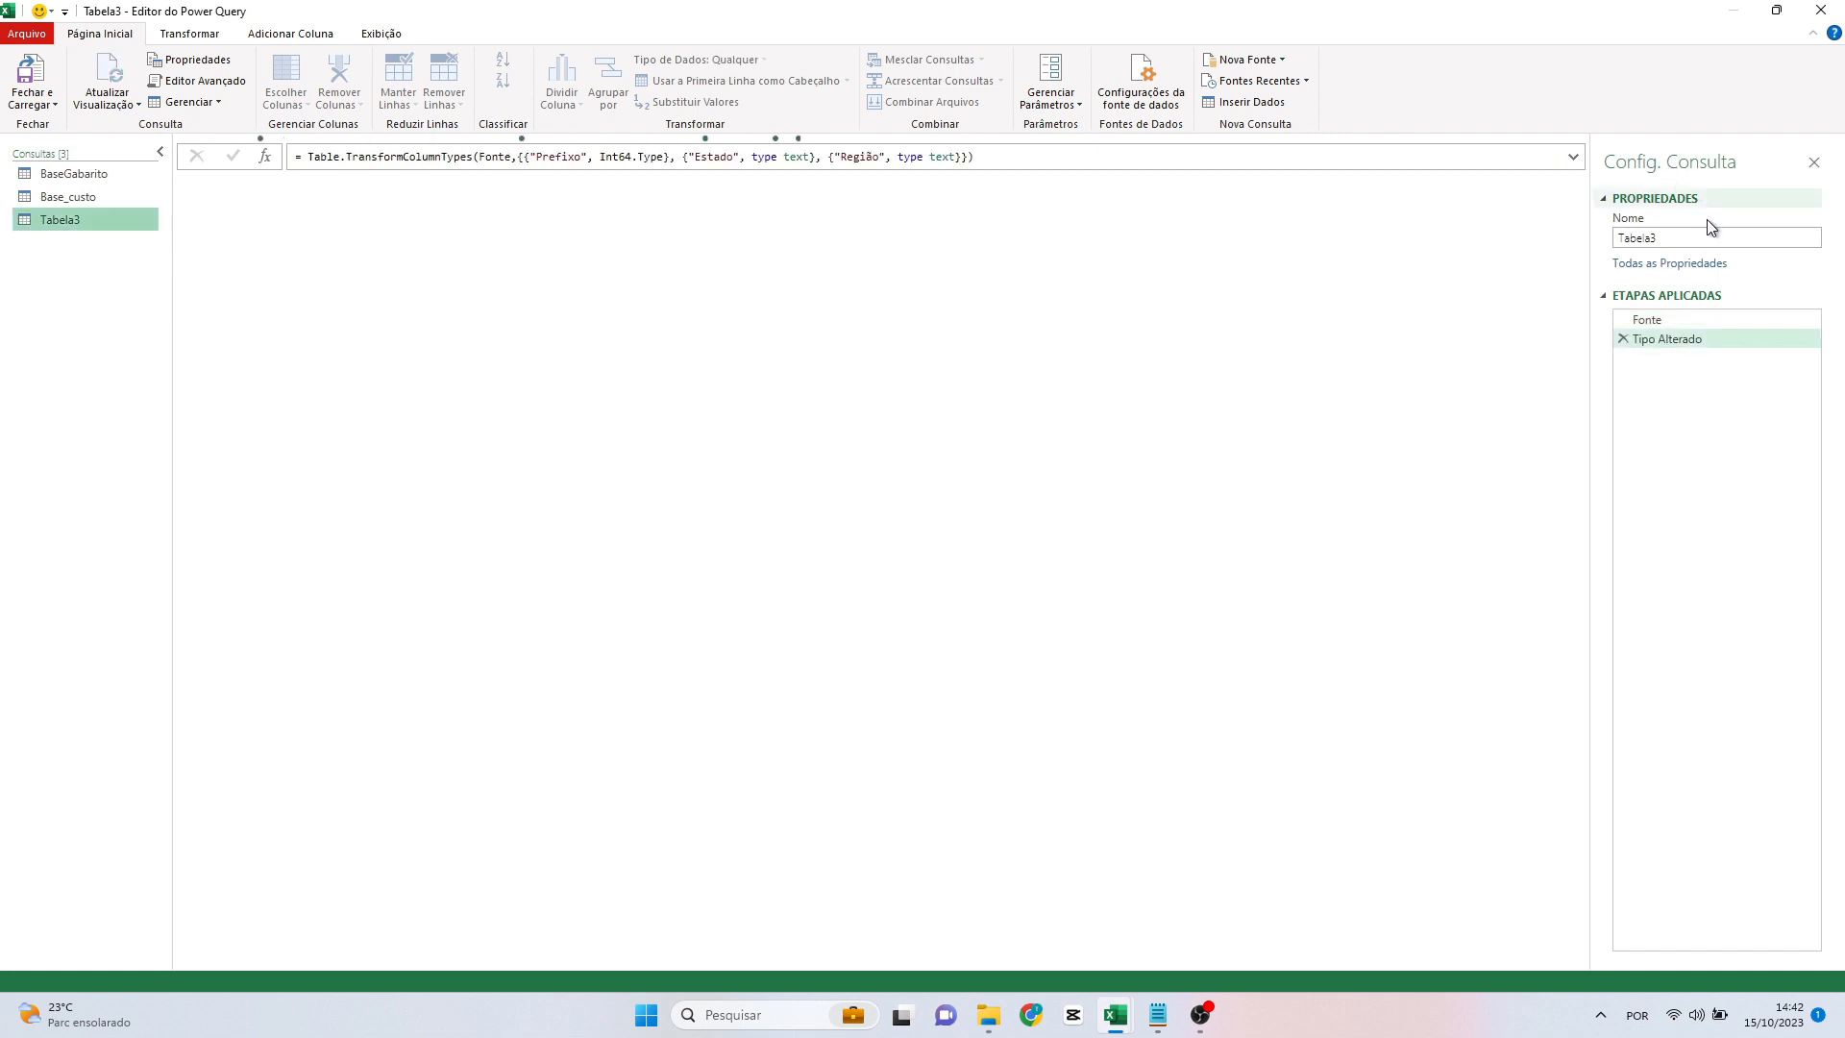
Rename the region query as Base_regiao and load it into a new worksheet.
{"action": "type", "text": "Base_regiao"}
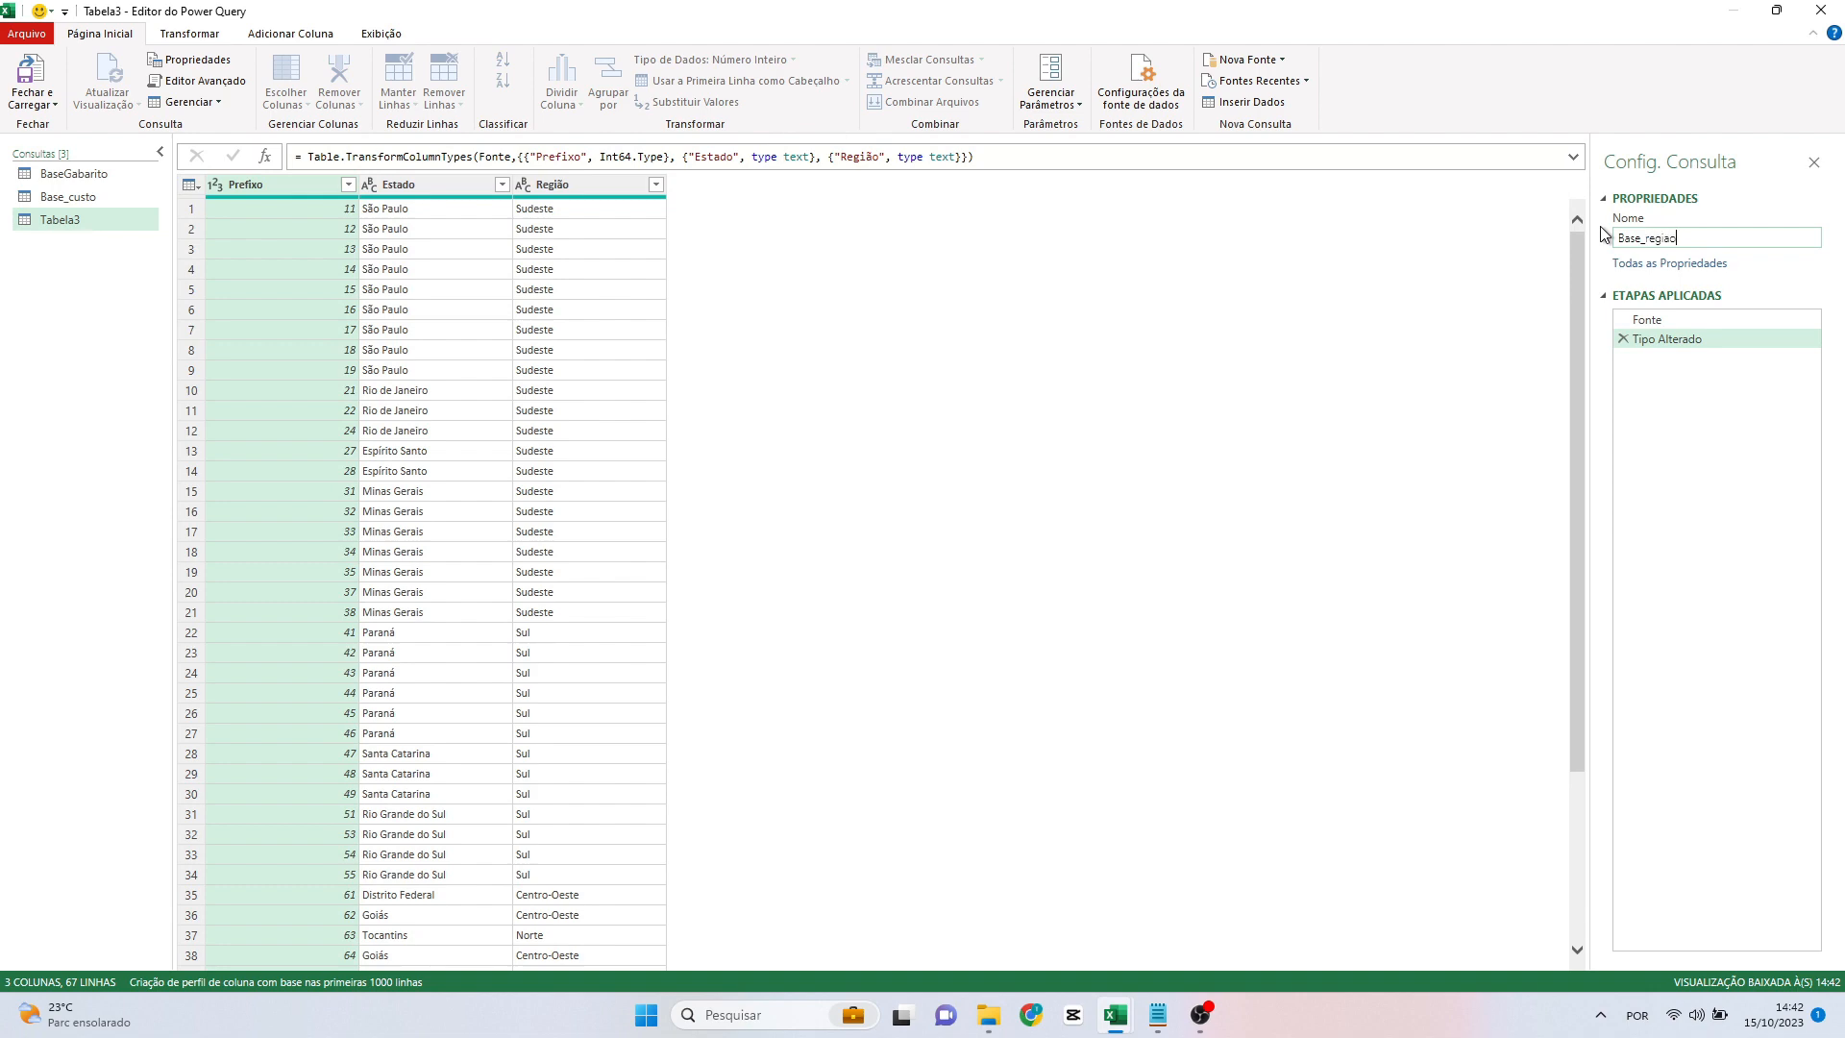
{"action": "key", "text": "Return"}
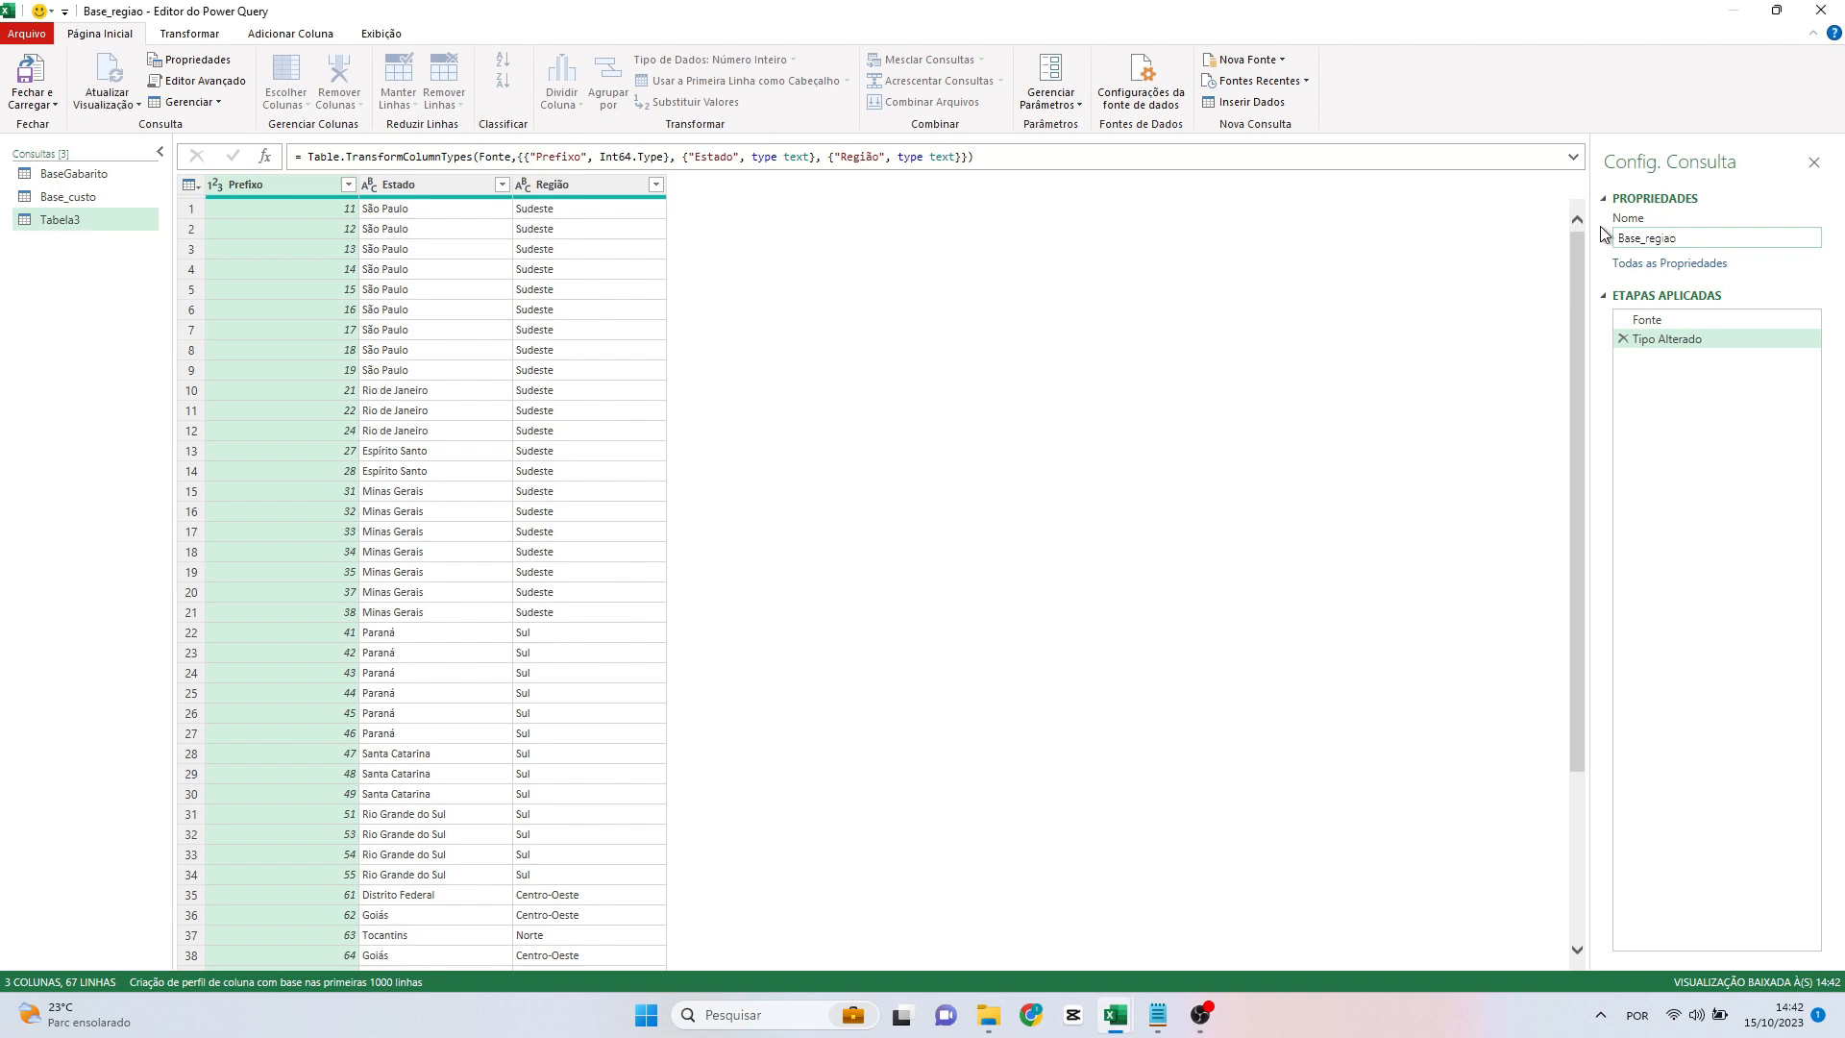
{"action": "left_click", "coordinate": [32, 72]}
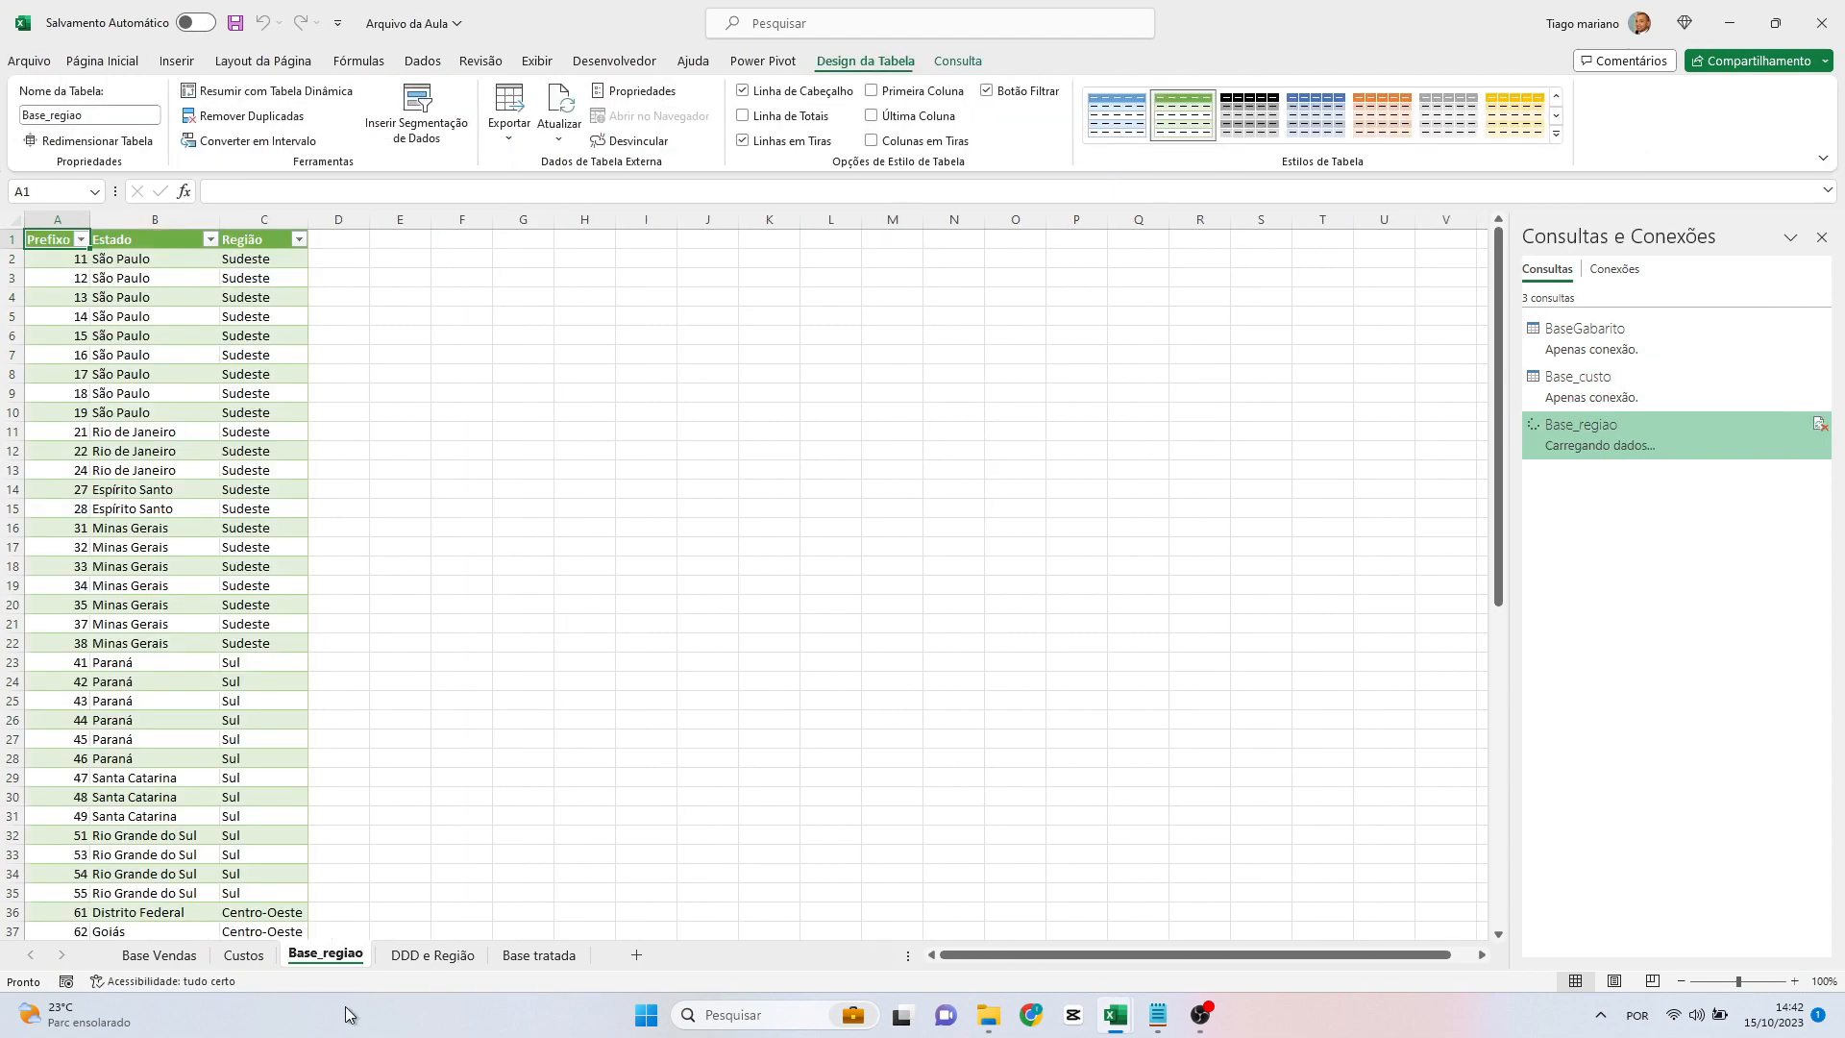
Delete the Base_regiao worksheet while leaving its query in place, and save the workbook.
{"action": "right_click", "coordinate": [359, 954]}
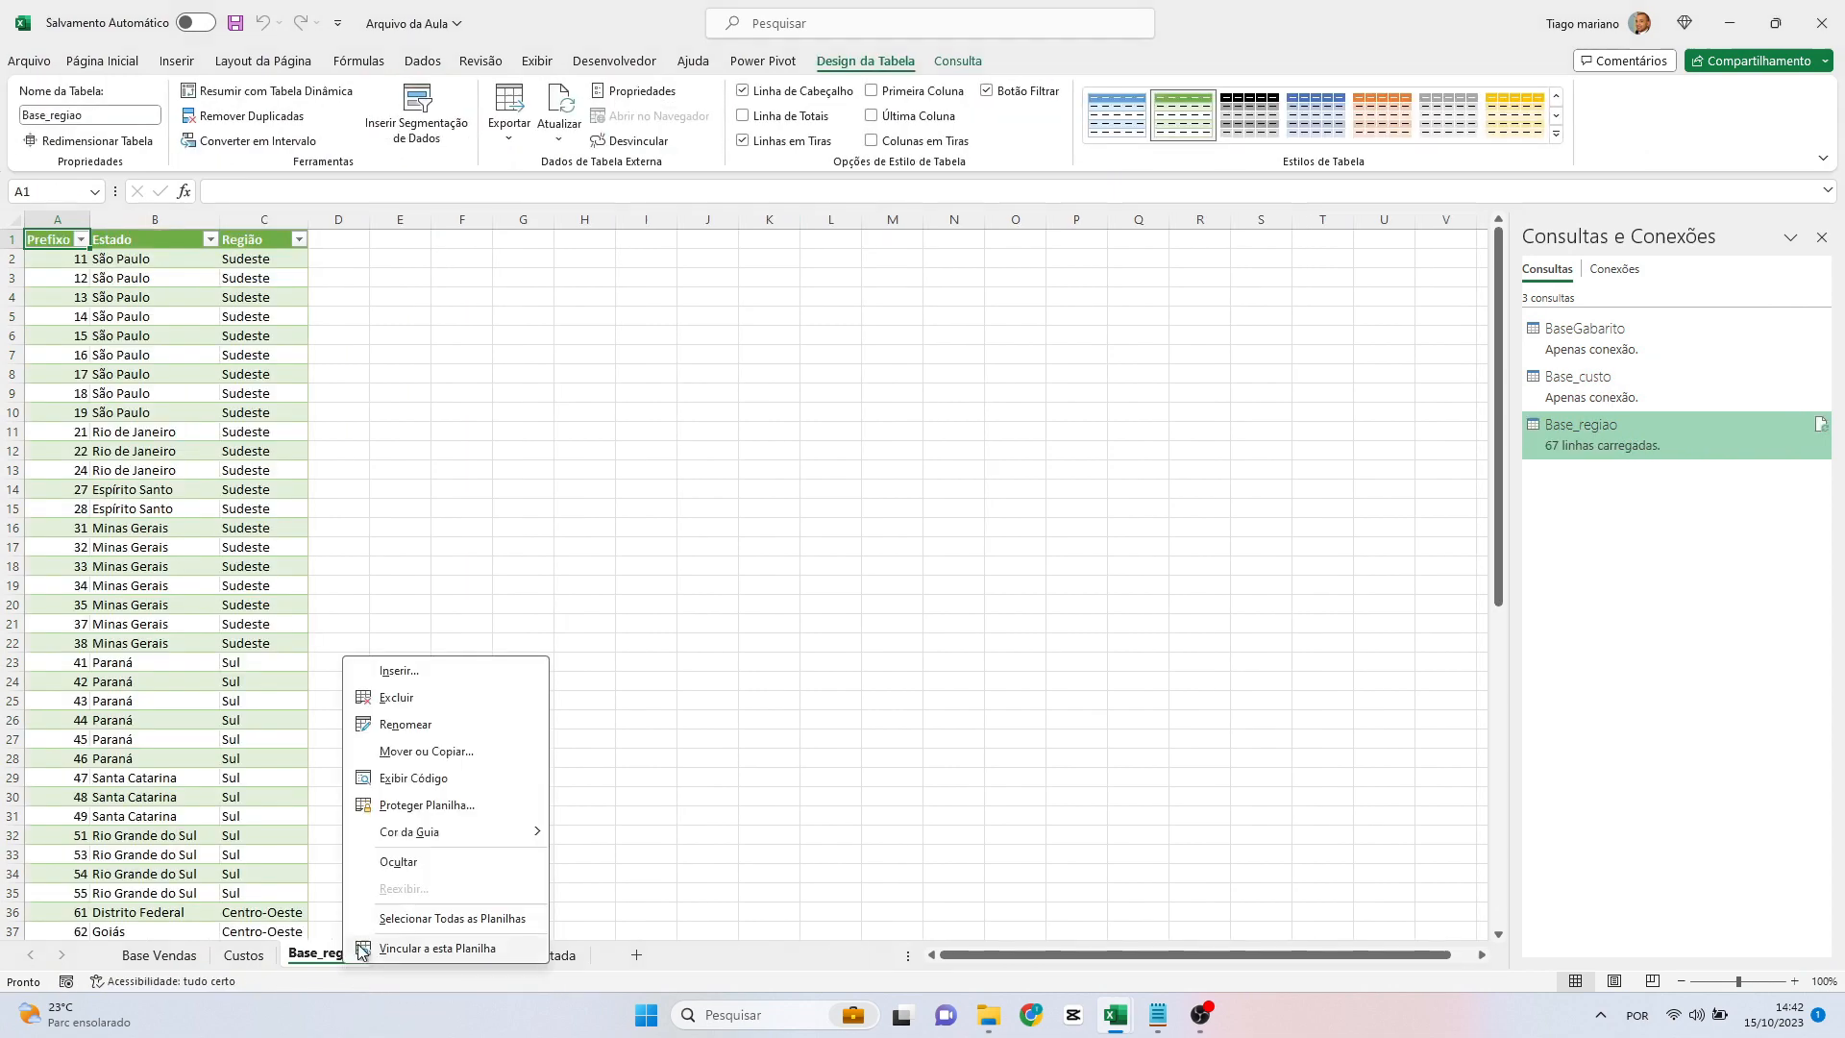
{"action": "left_click", "coordinate": [396, 698]}
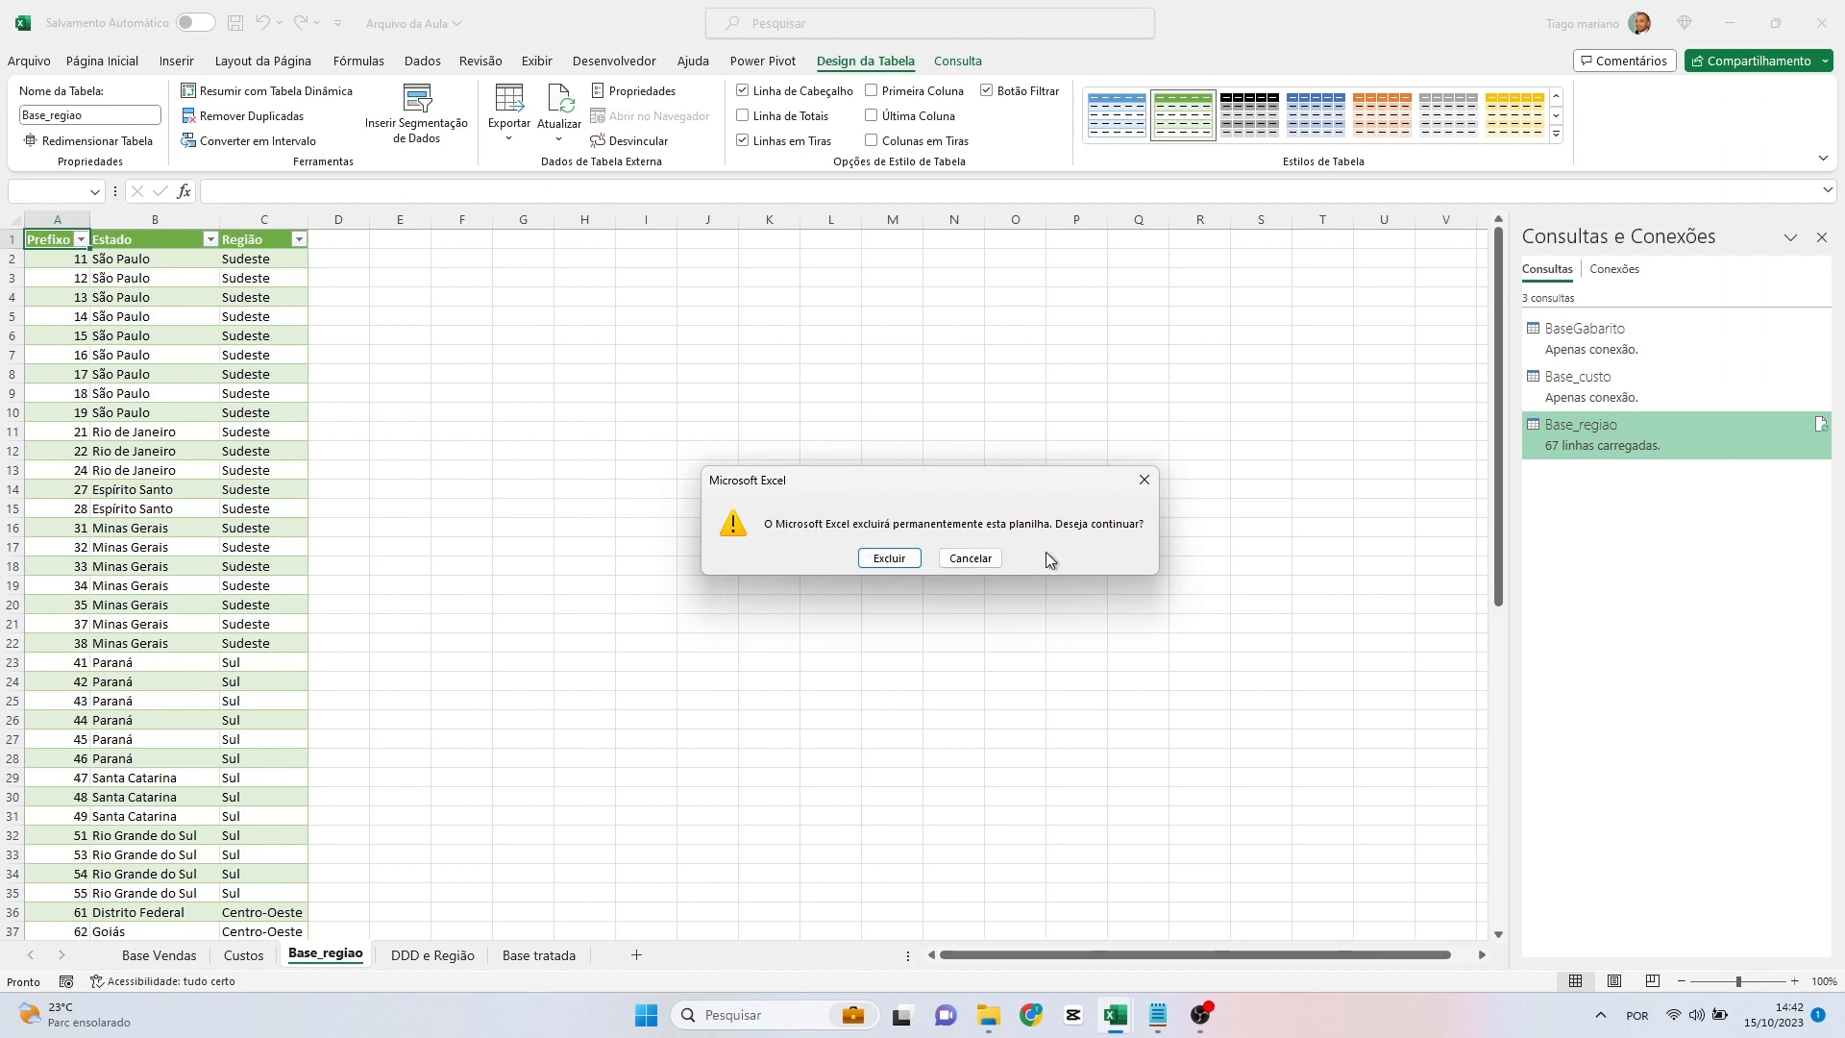
{"action": "left_click", "coordinate": [889, 559]}
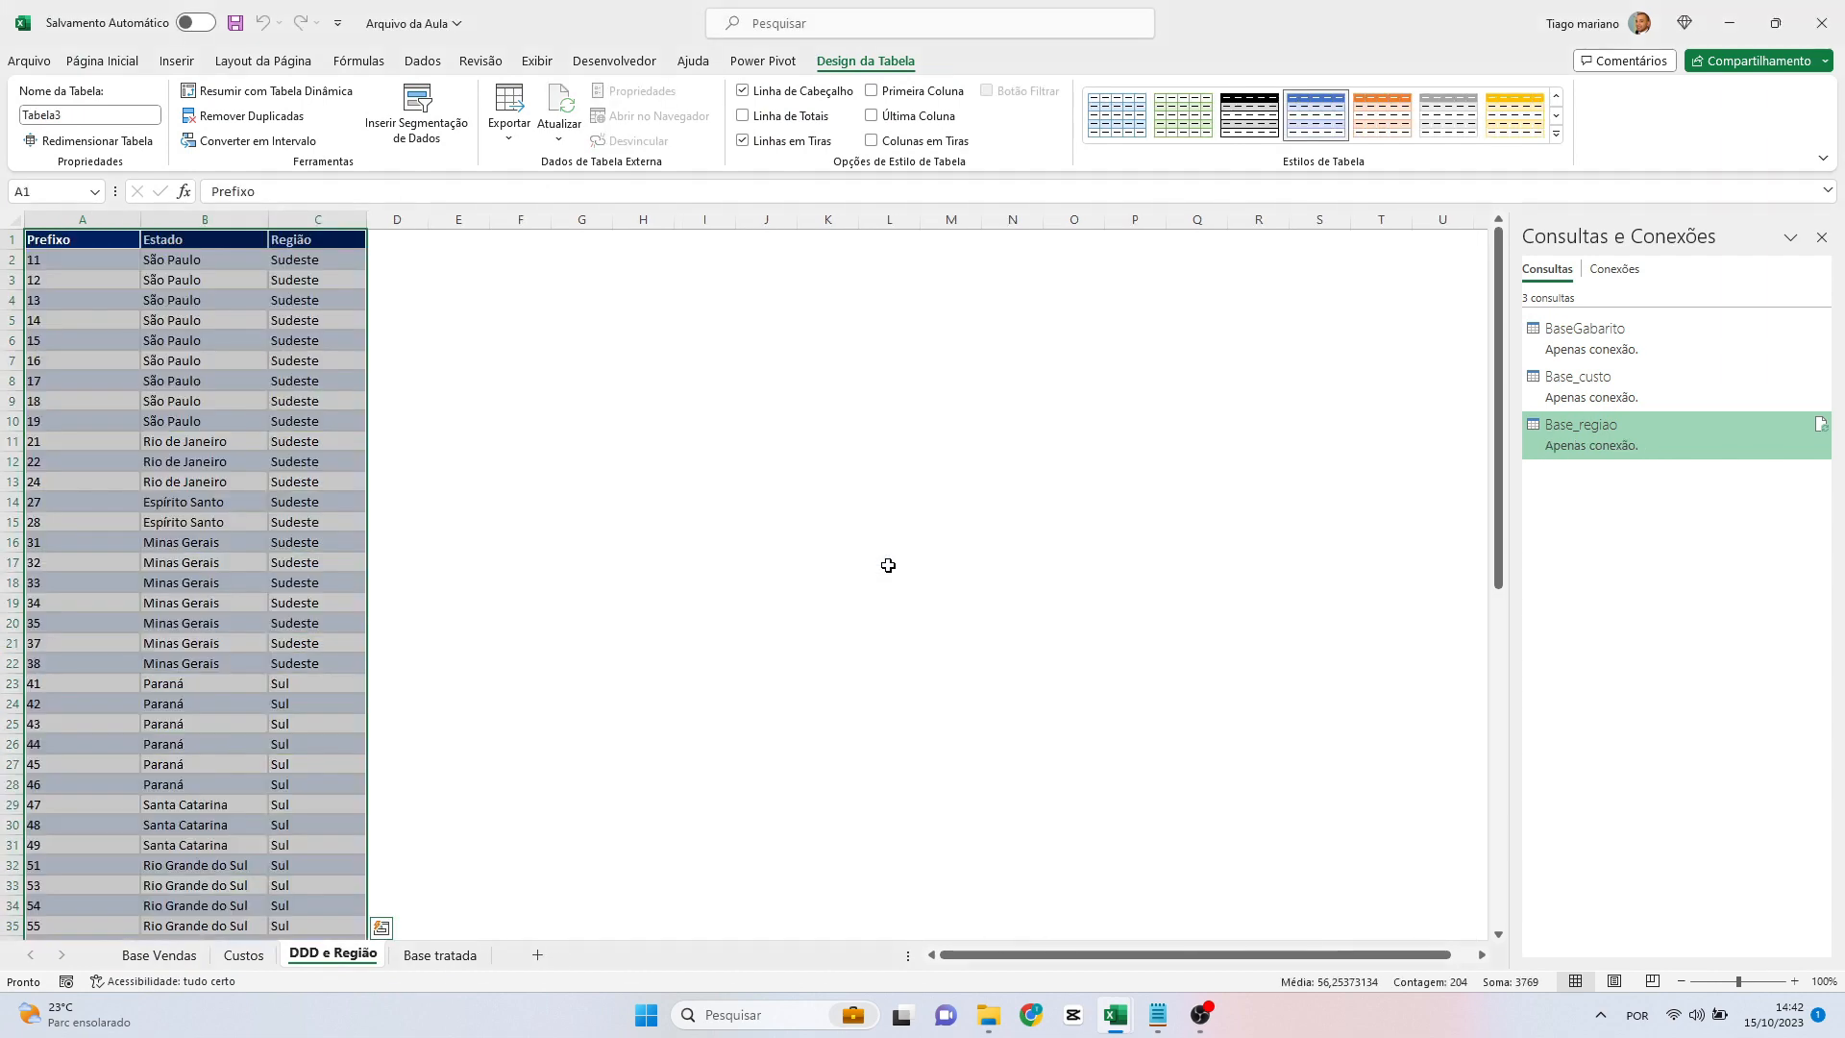
{"action": "left_click", "coordinate": [1152, 612]}
{"action": "key", "text": "ctrl+s"}
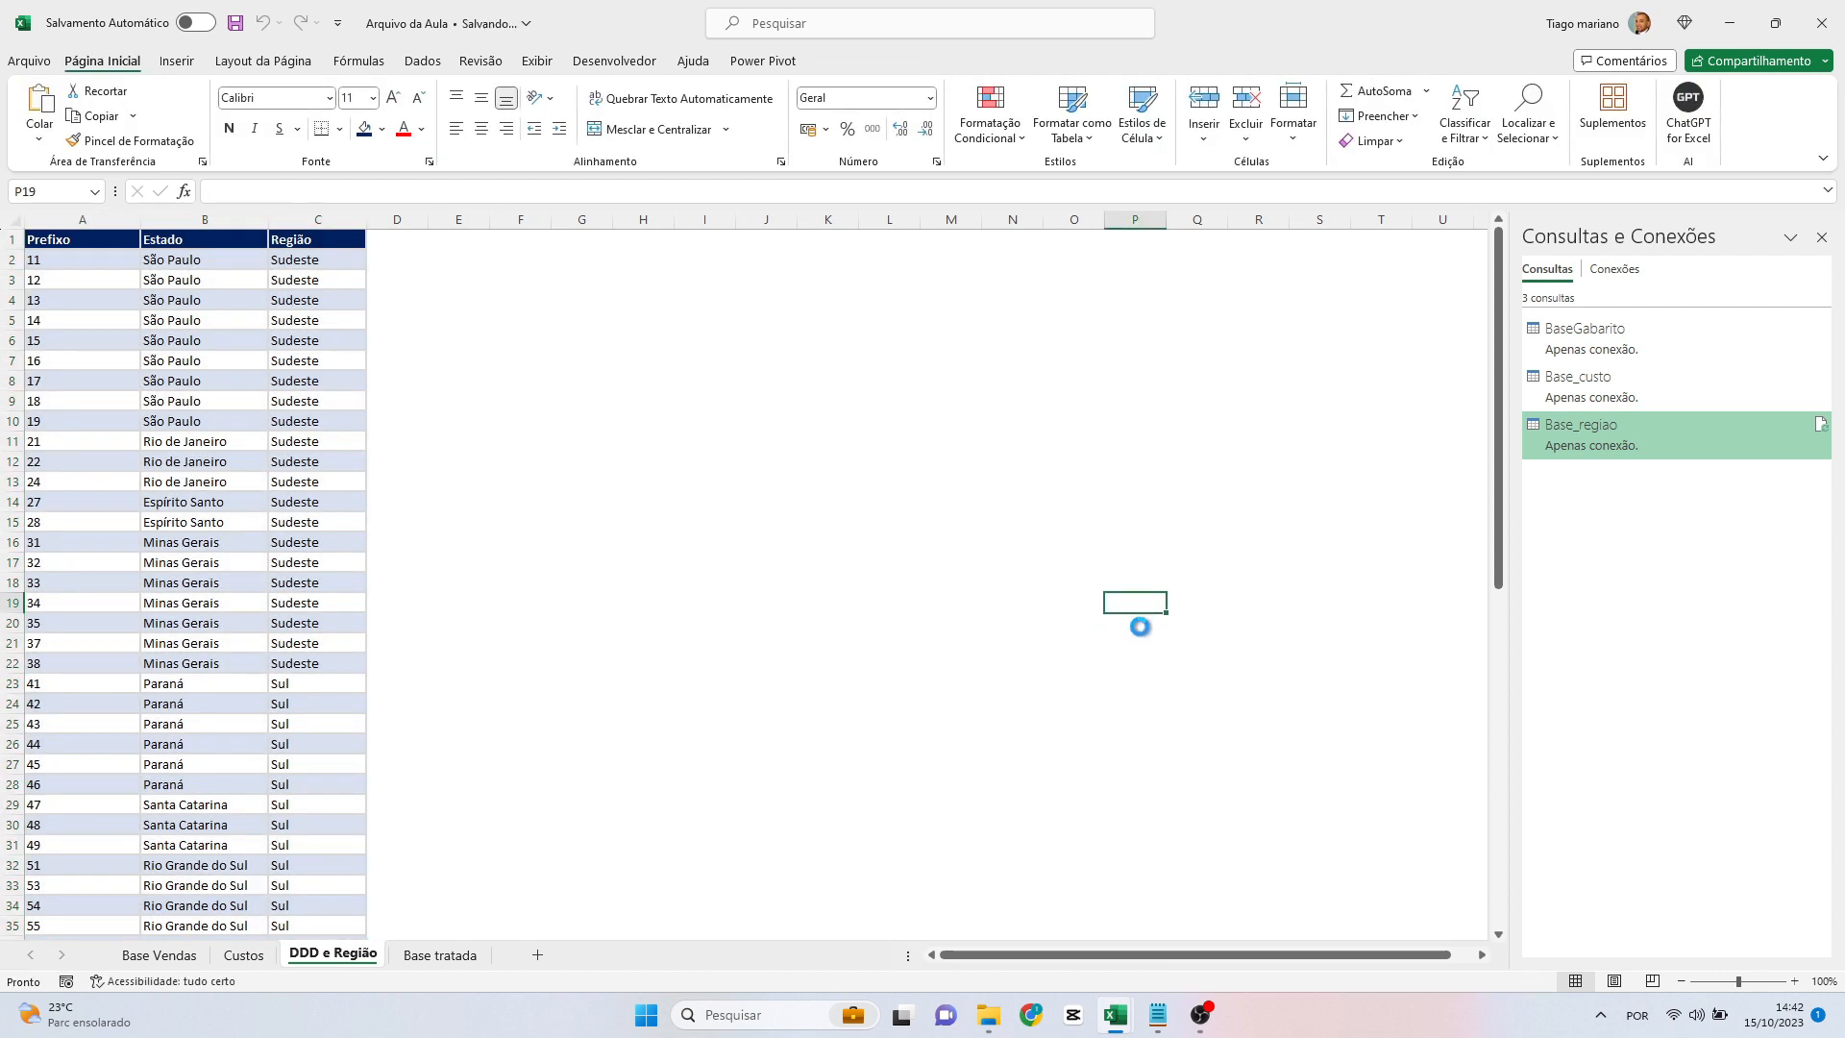
Go to the Base tratada sheet and open the BaseGabarito query from the workbook's queries list for editing.
{"action": "left_click", "coordinate": [631, 781]}
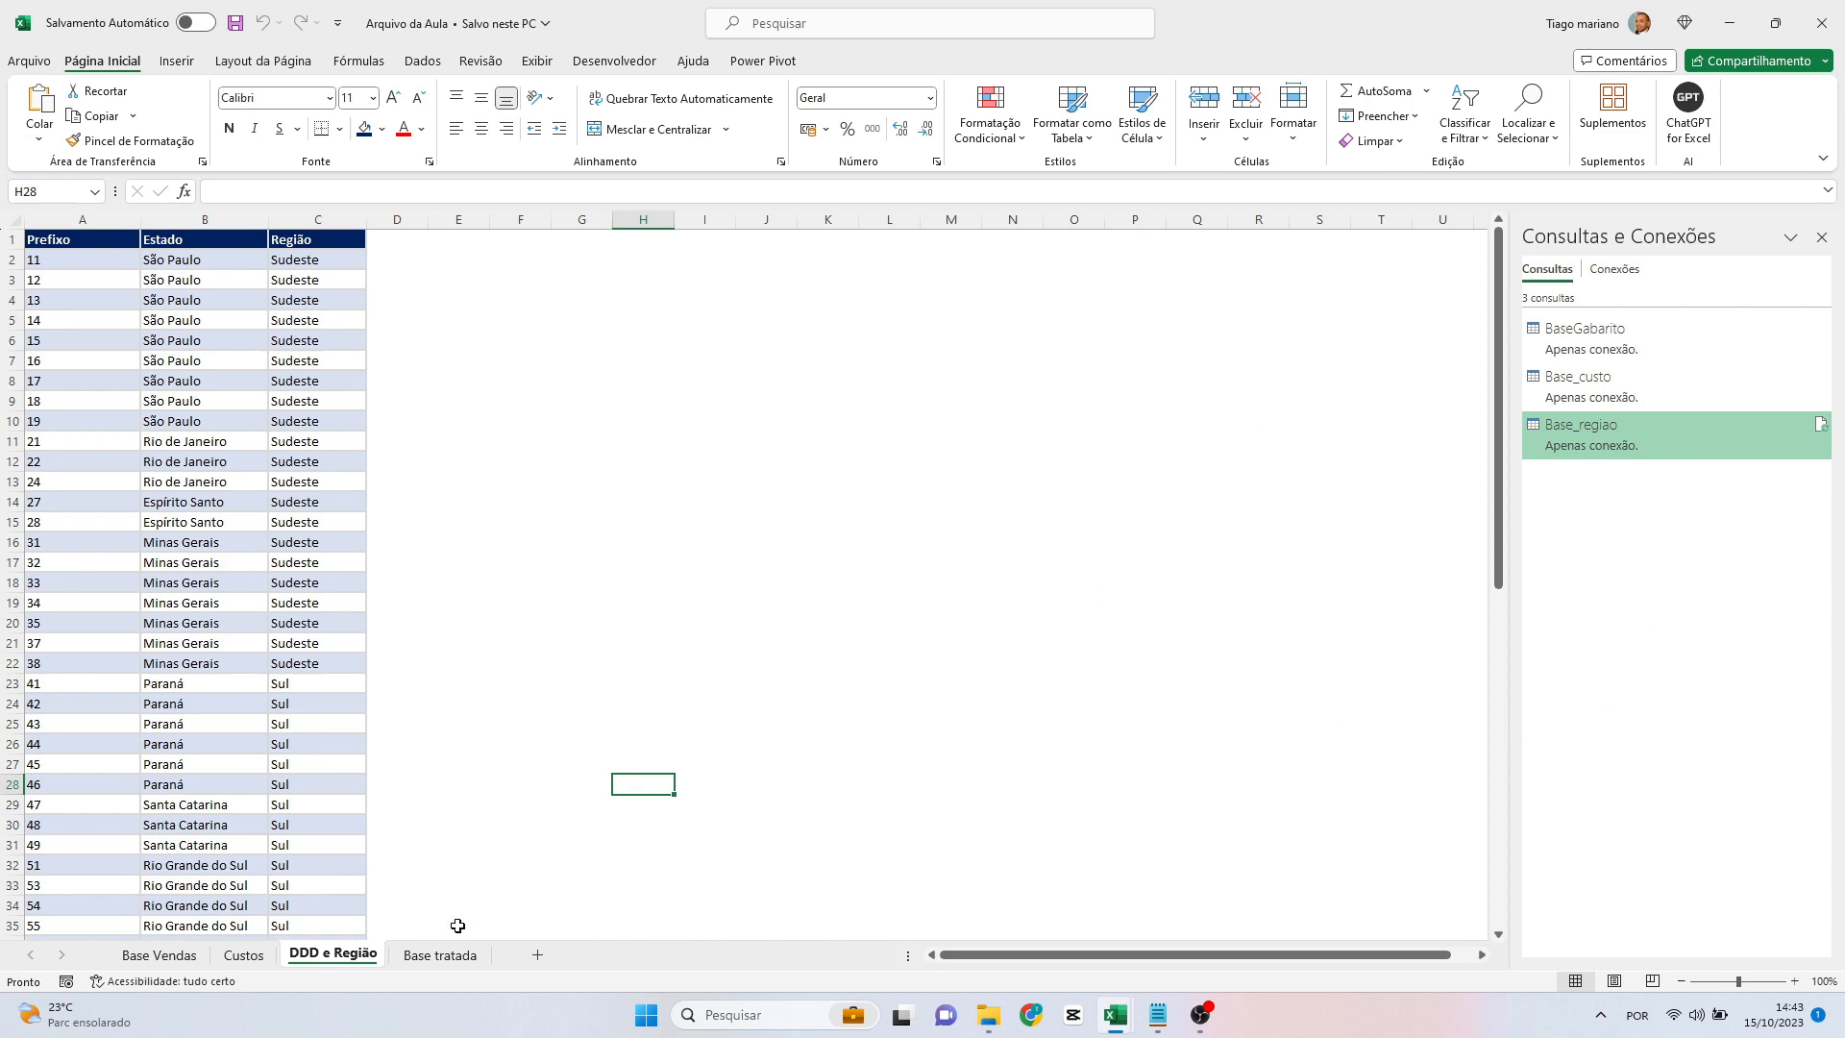
{"action": "left_click", "coordinate": [459, 962]}
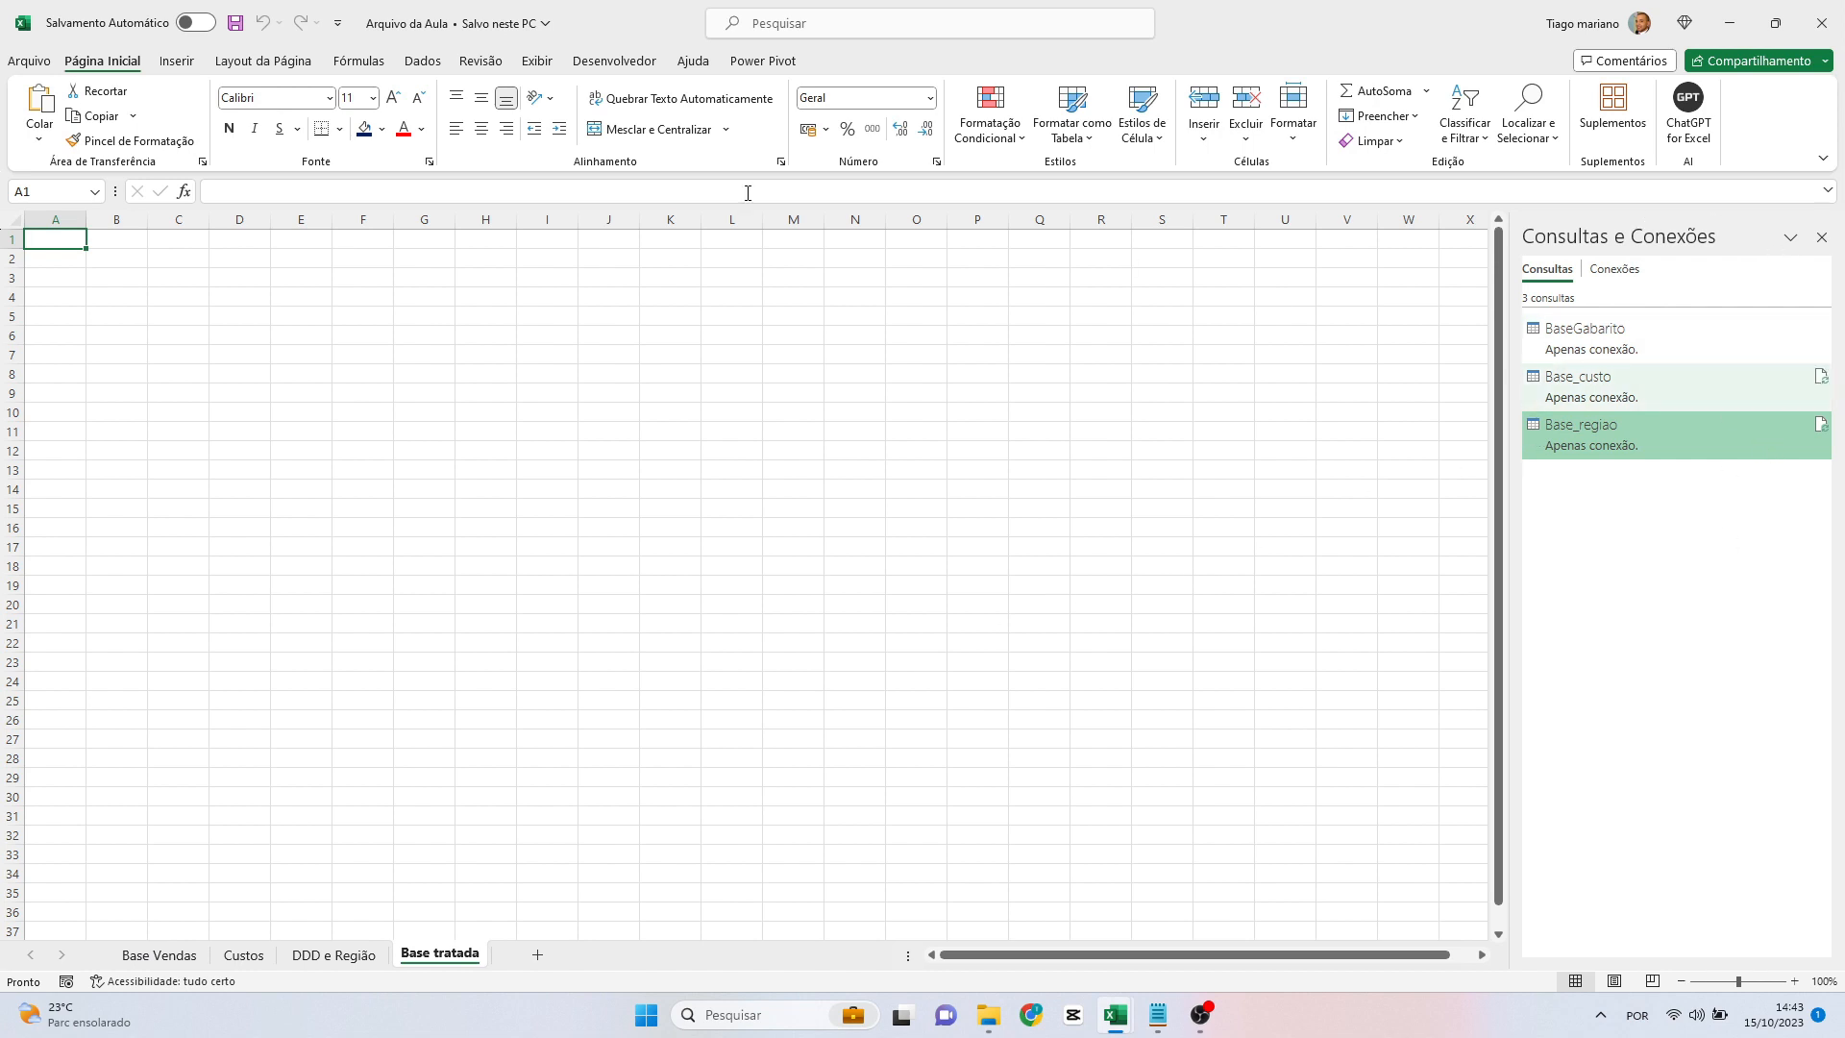
{"action": "left_click_drag", "start_coordinate": [441, 487], "coordinate": [439, 471]}
{"action": "left_click", "coordinate": [423, 62]}
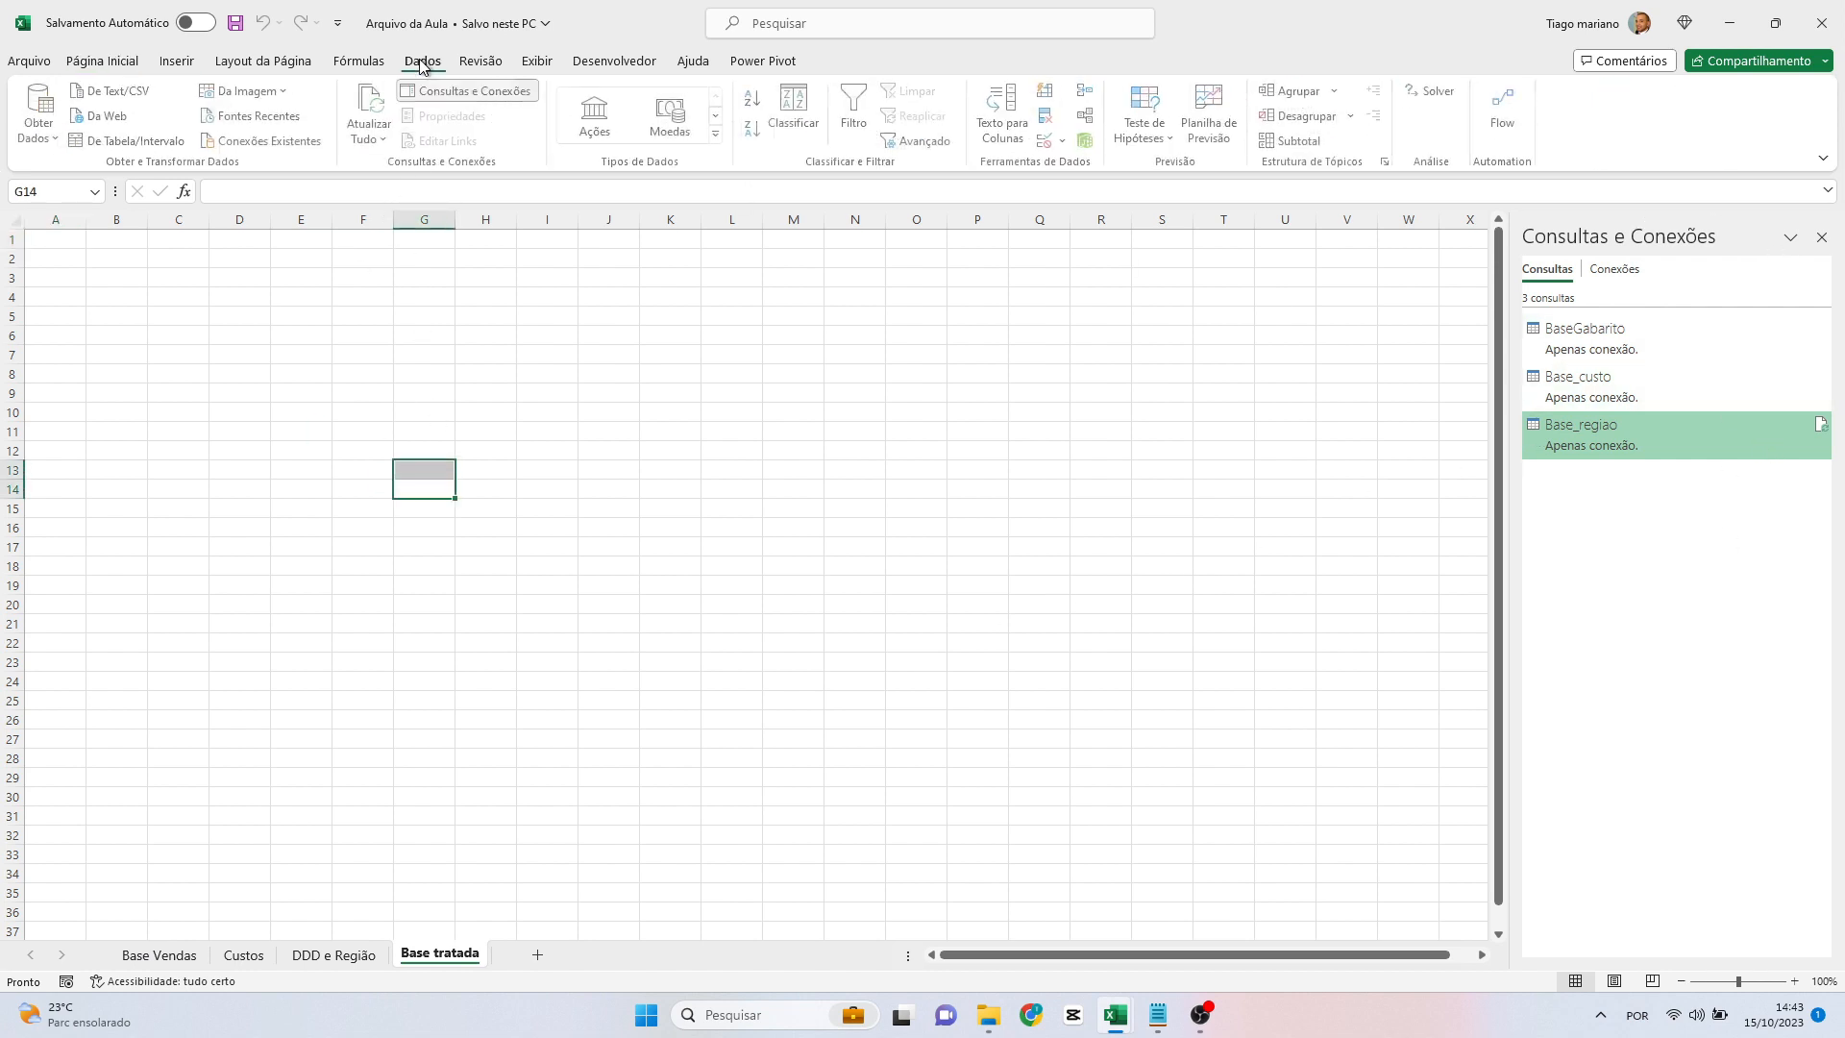
{"action": "left_click", "coordinate": [467, 95]}
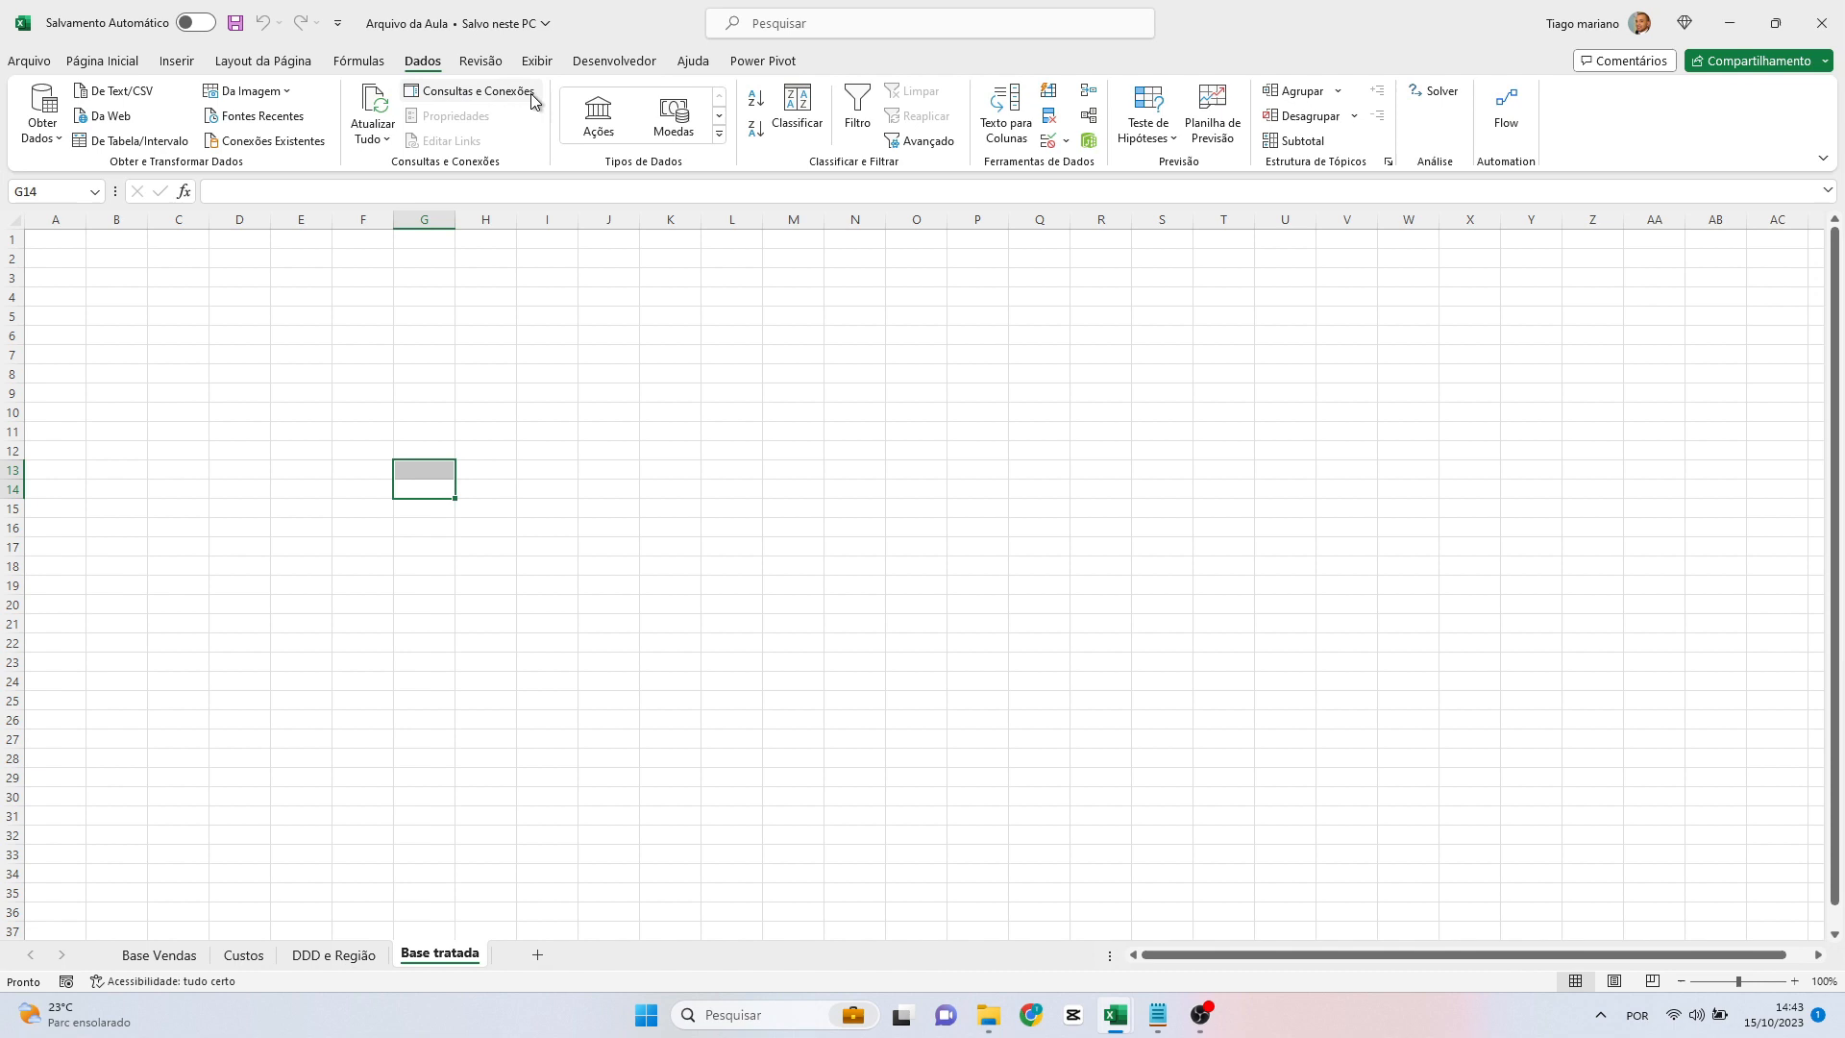
{"action": "left_click", "coordinate": [475, 93]}
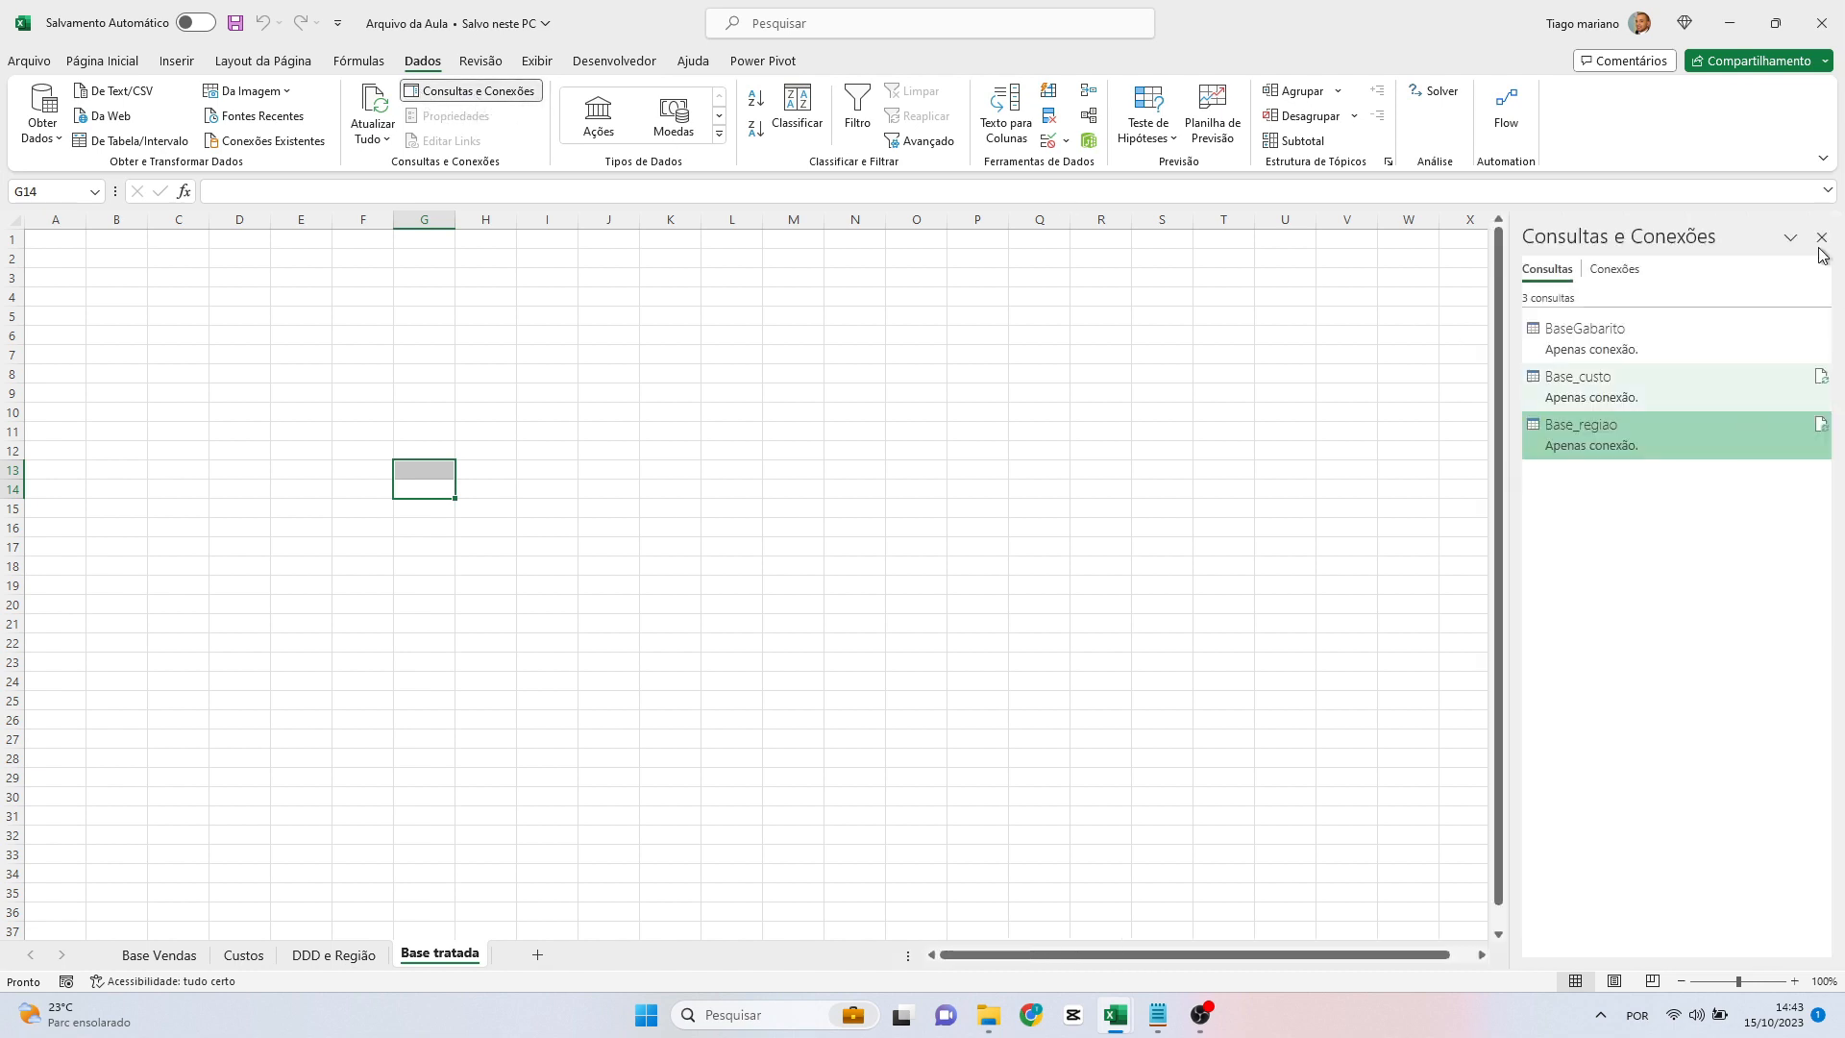
{"action": "double_click", "coordinate": [1664, 334]}
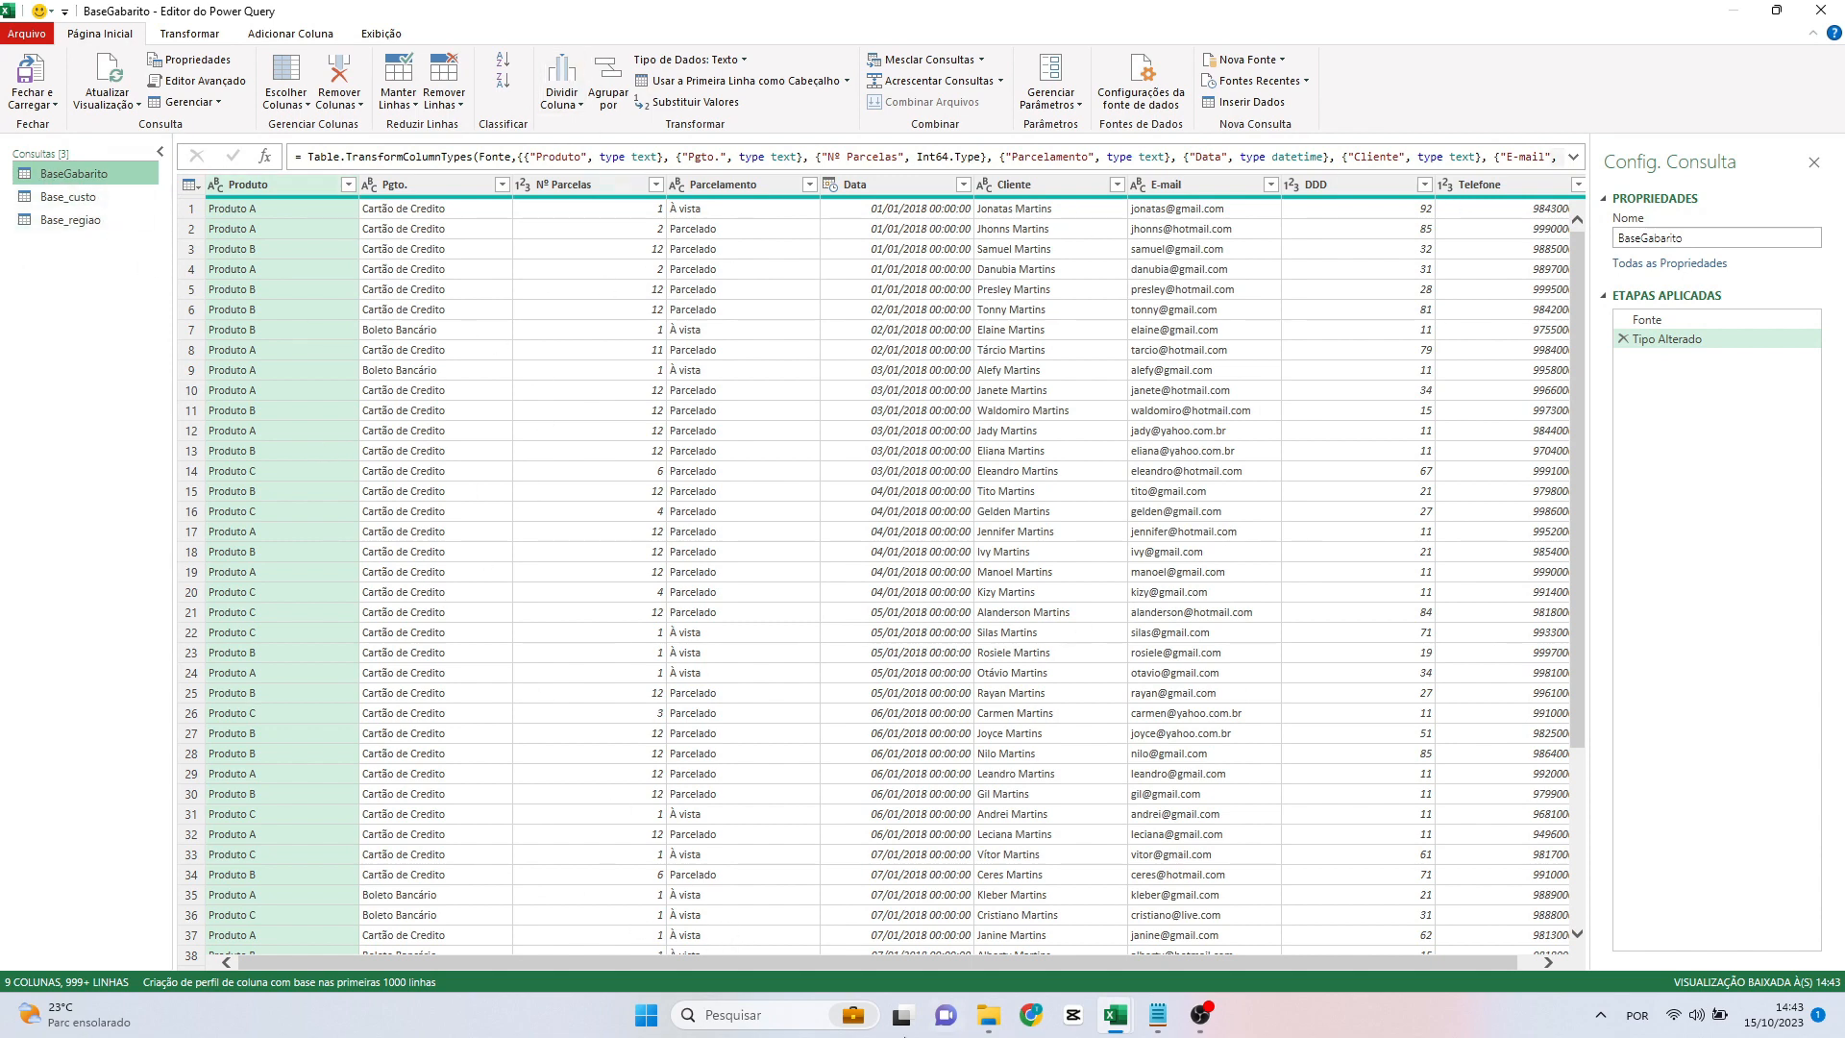
Try converting the Telefone column to text as a separate applied step, and remove that type change.
{"action": "left_click_drag", "start_coordinate": [823, 961], "coordinate": [976, 978]}
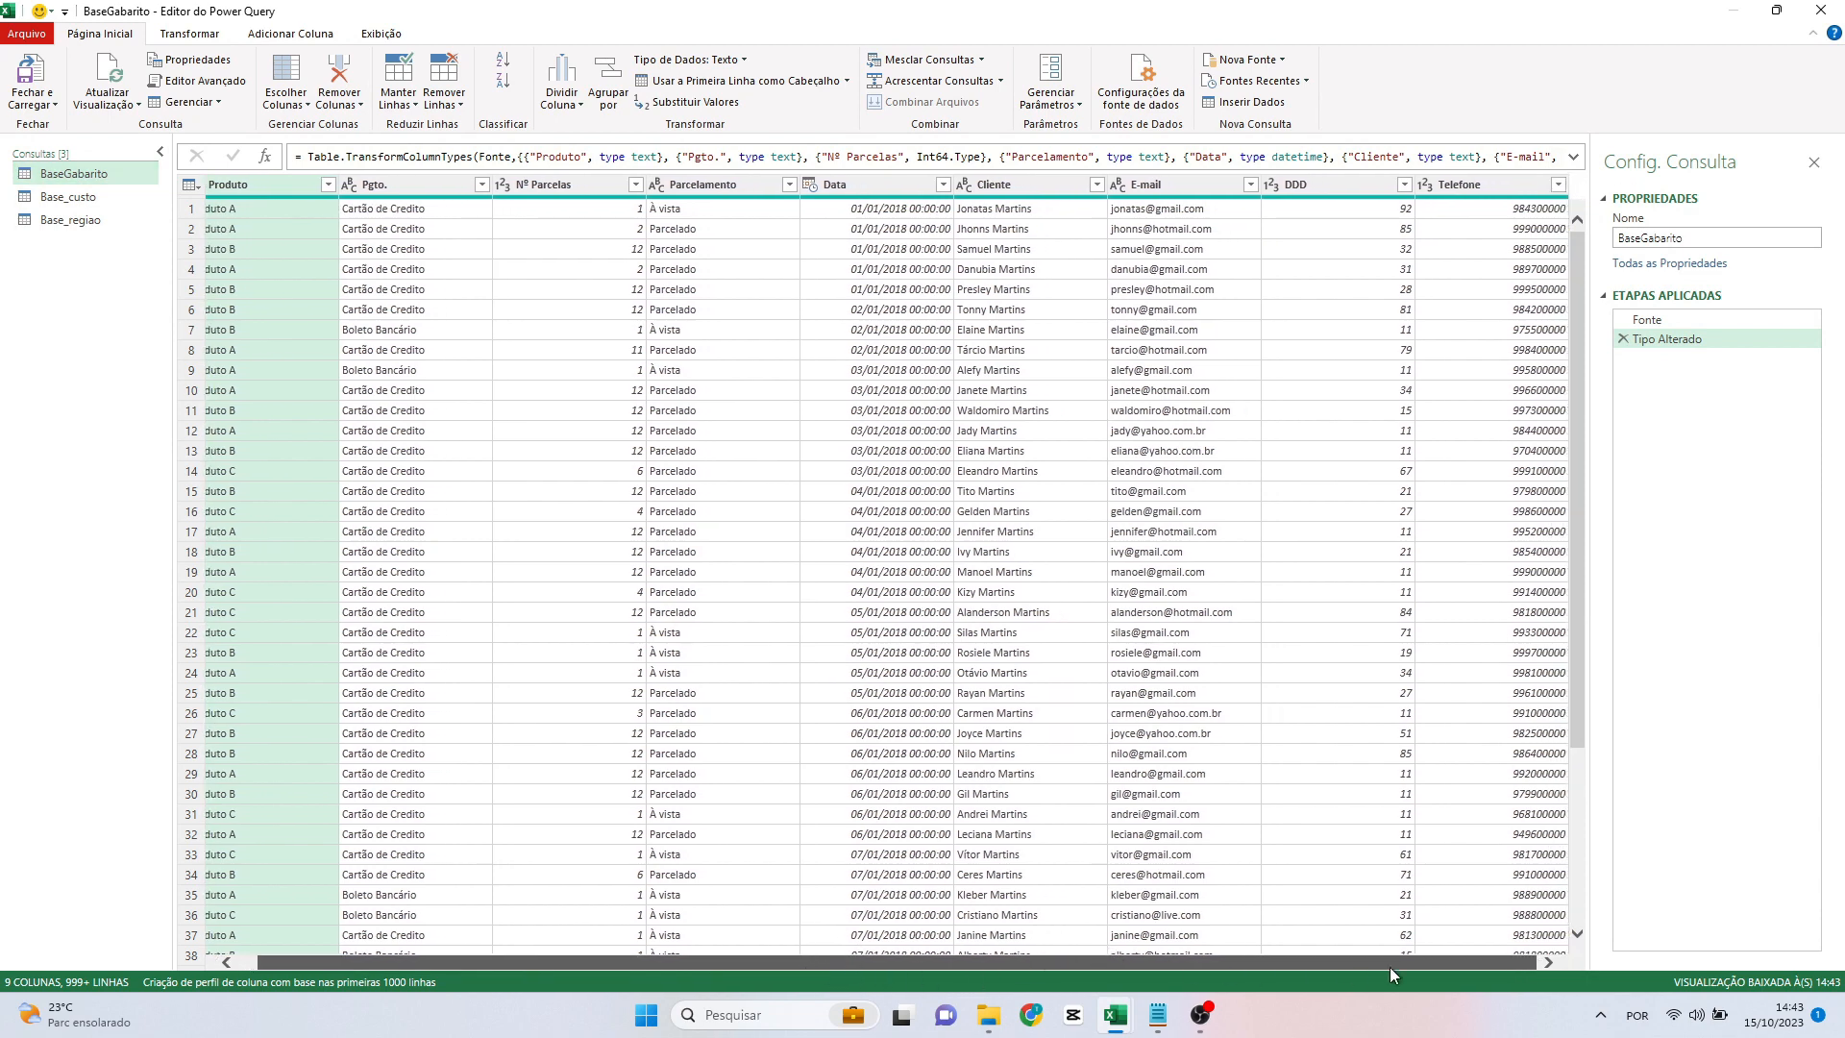
{"action": "left_click_drag", "start_coordinate": [1389, 966], "coordinate": [1543, 973]}
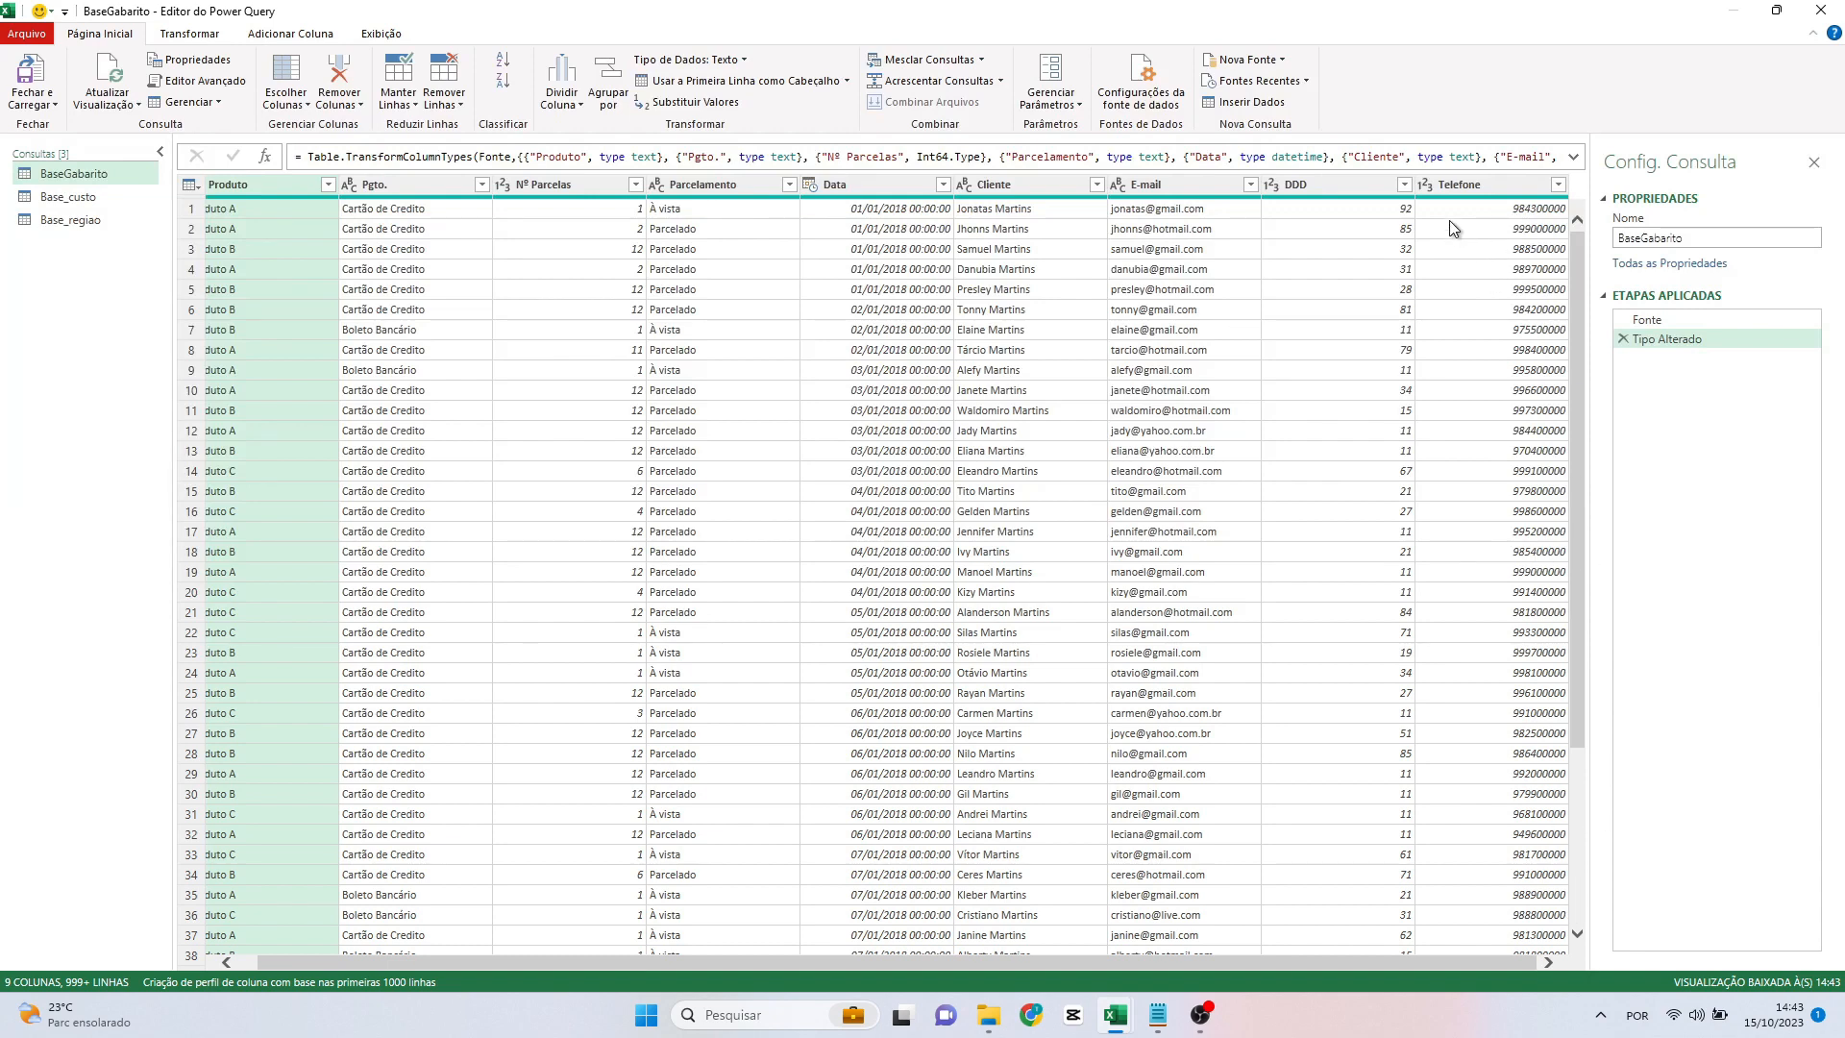
{"action": "left_click", "coordinate": [1429, 186]}
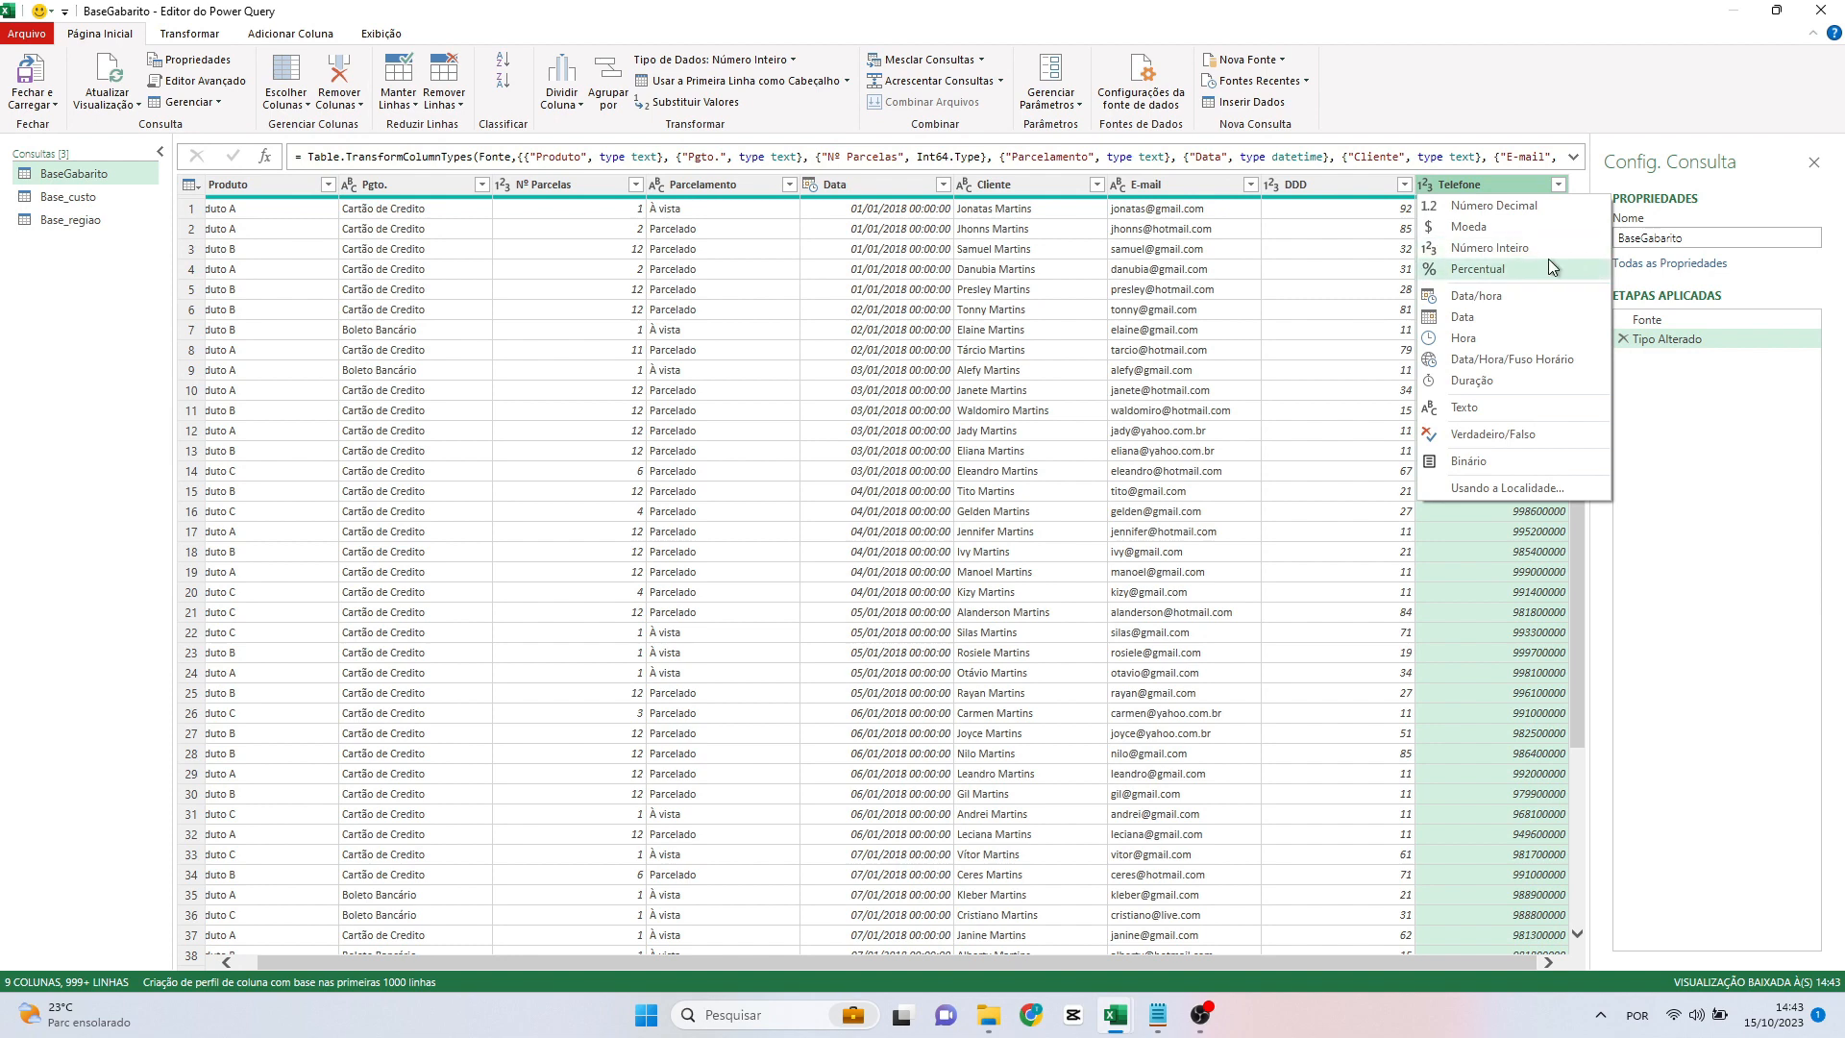
{"action": "left_click", "coordinate": [1503, 404]}
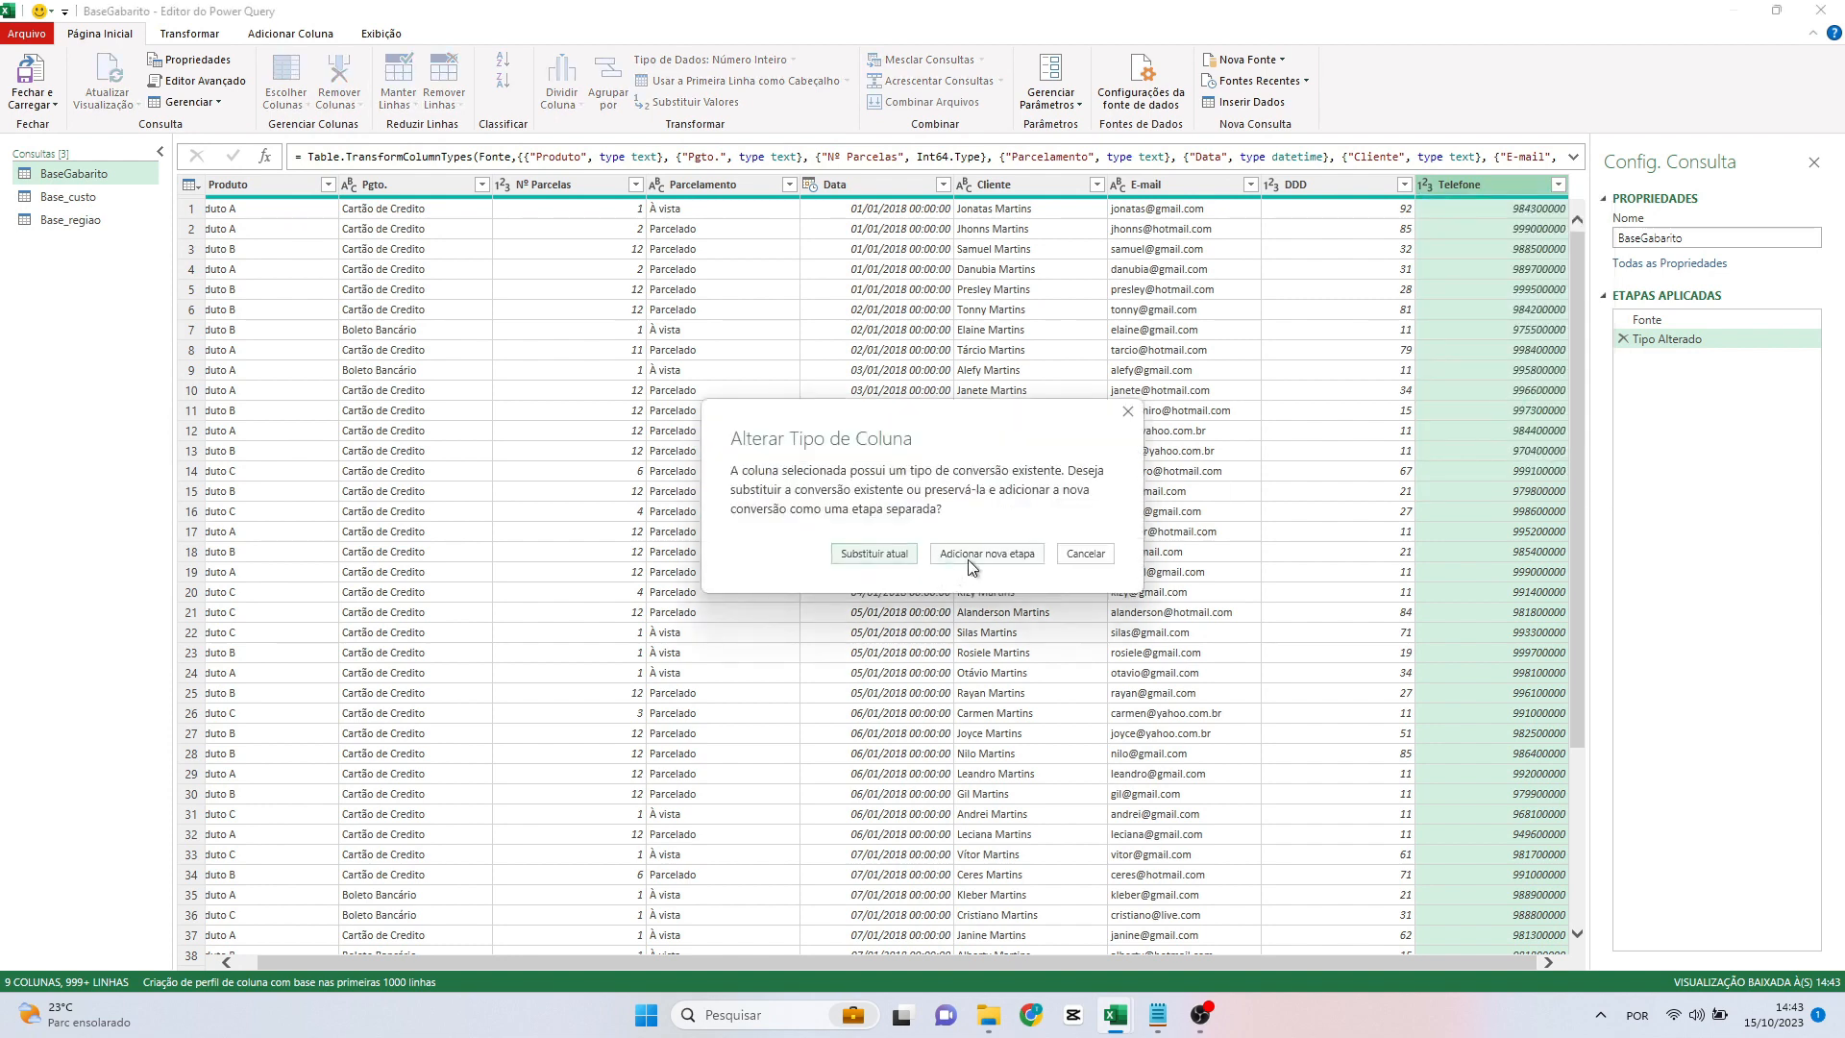
{"action": "left_click", "coordinate": [971, 556]}
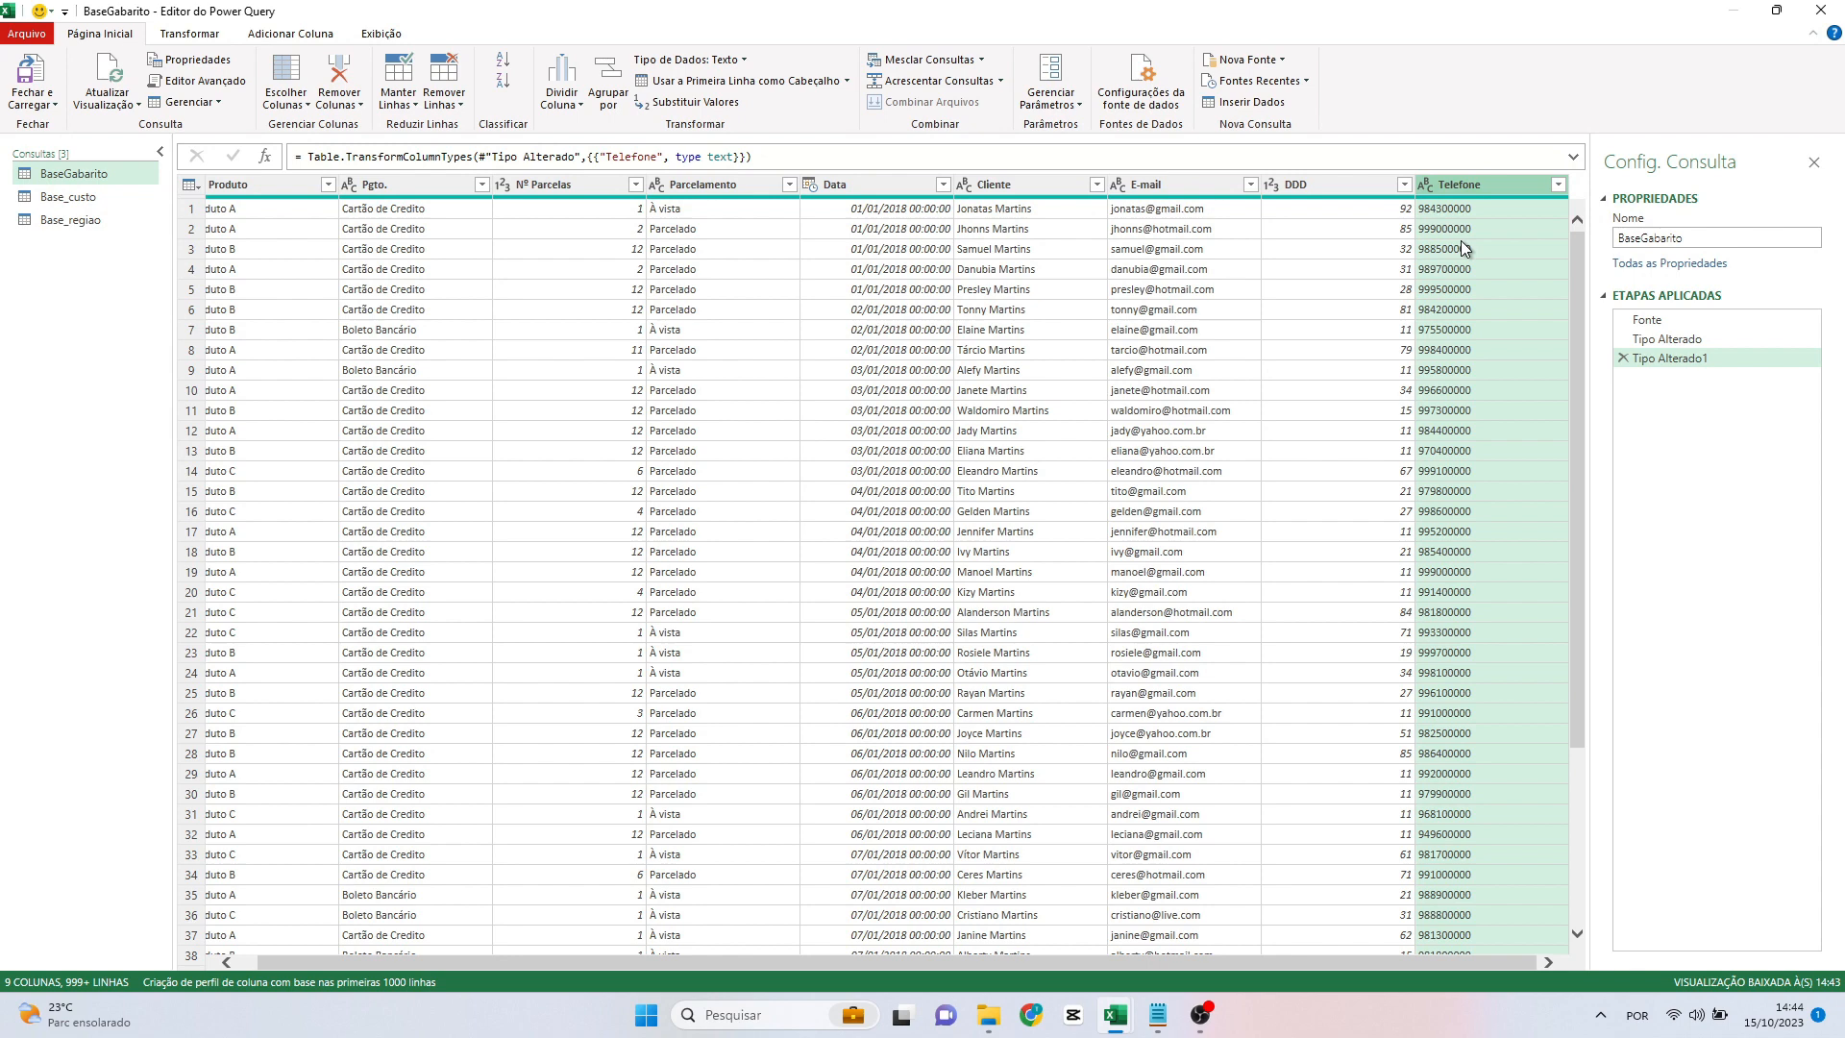
{"action": "left_click", "coordinate": [1623, 357]}
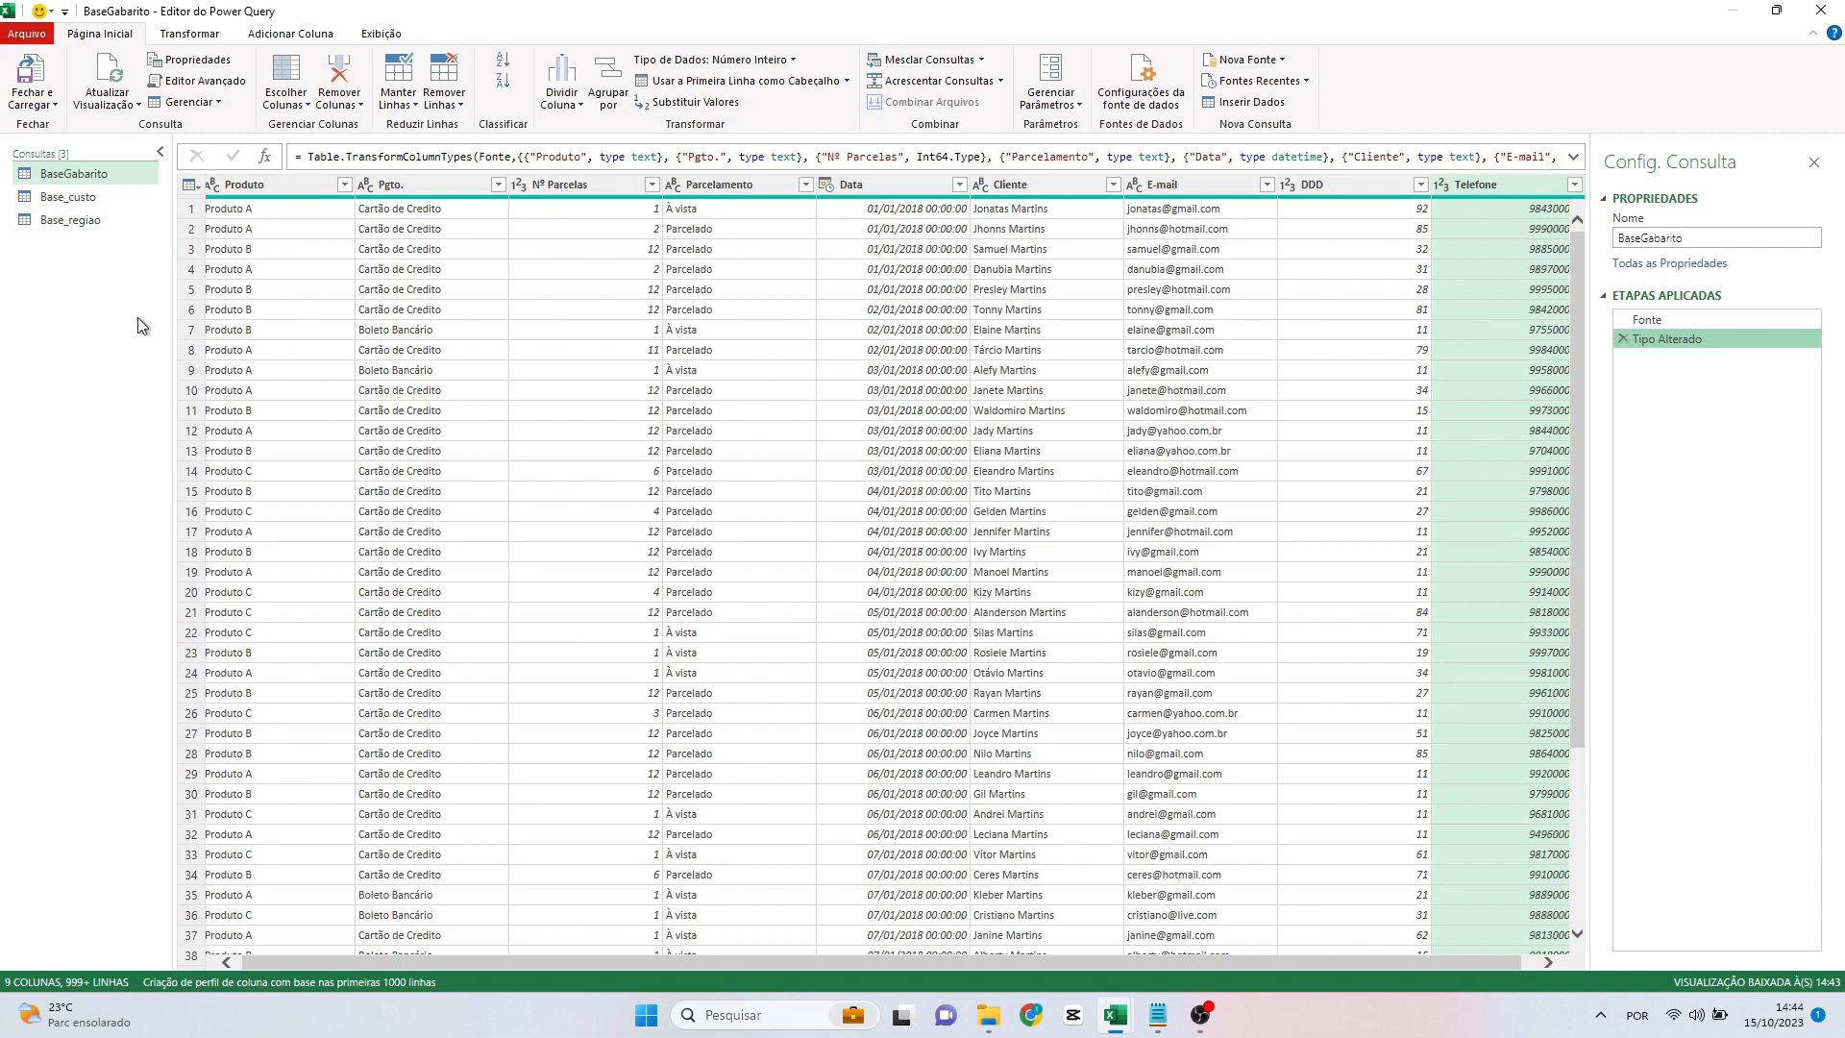
{"action": "left_click_drag", "start_coordinate": [631, 961], "coordinate": [562, 977]}
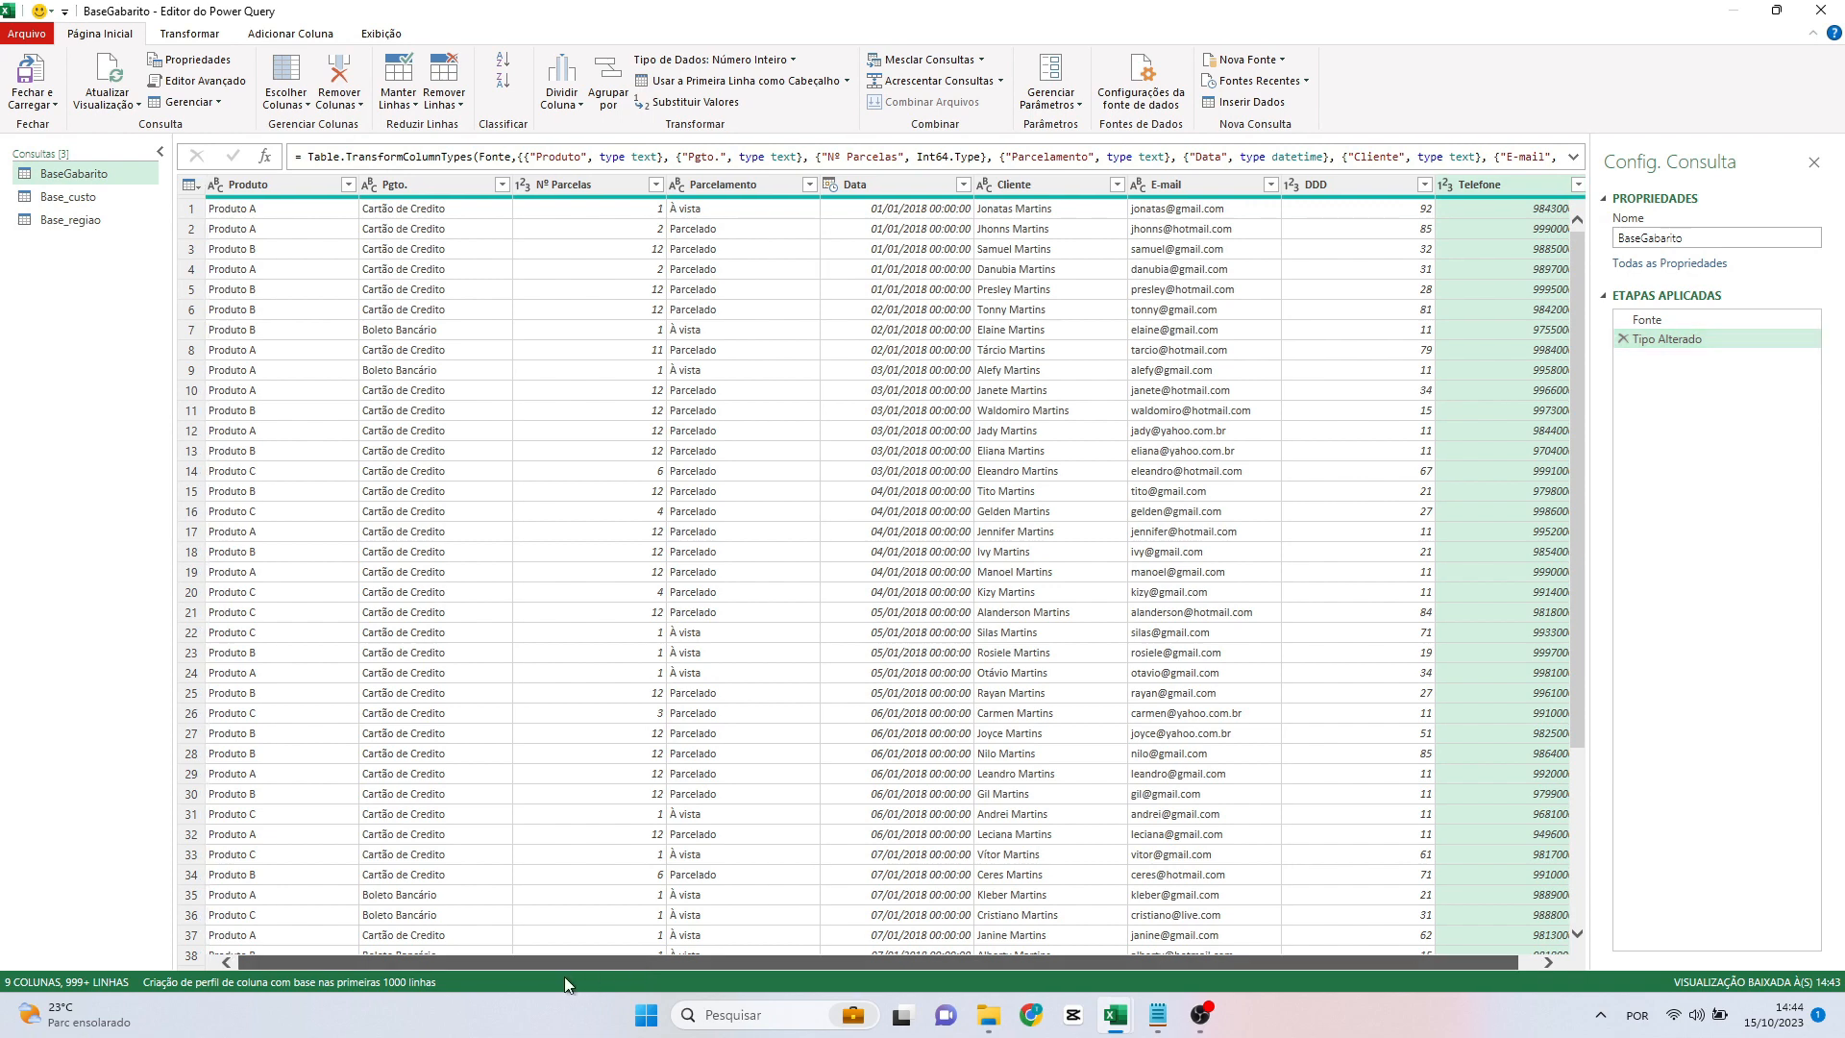
Check the data types assigned to the % por parcela and Valor total columns of the Base_custo query.
{"action": "left_click", "coordinate": [85, 199]}
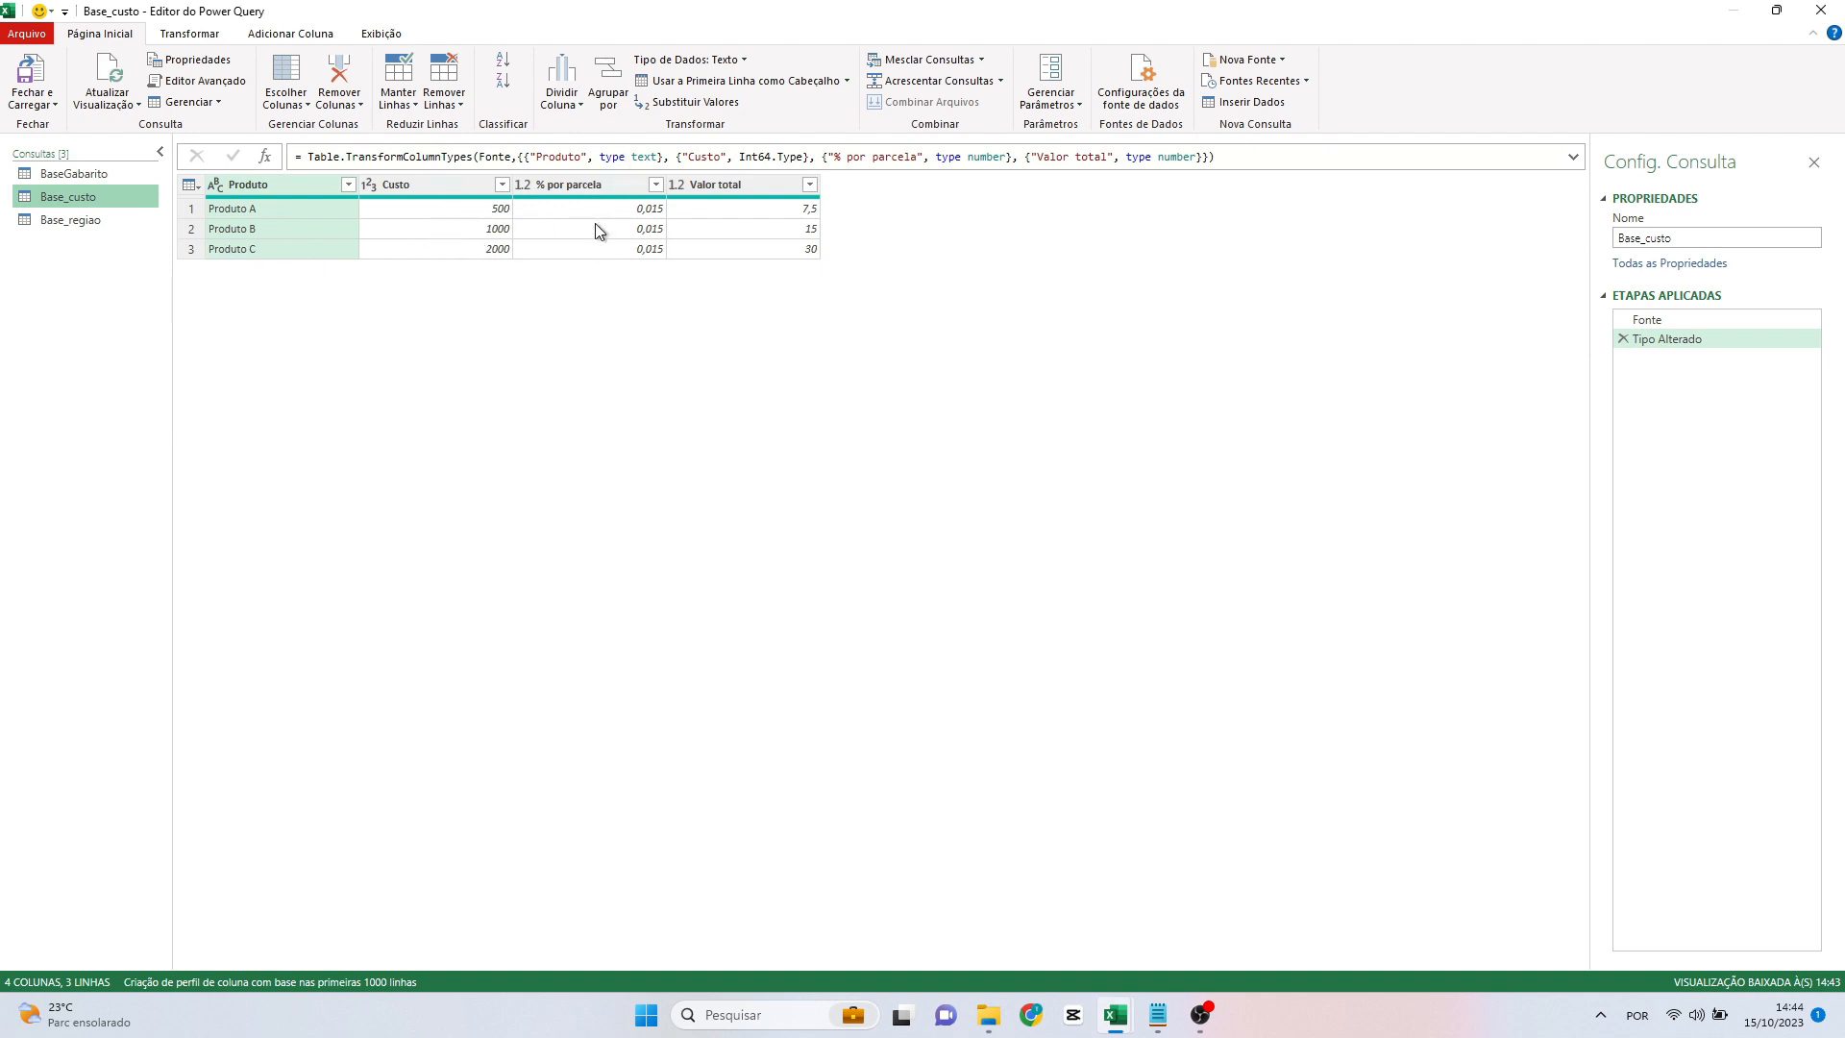
{"action": "left_click", "coordinate": [522, 184]}
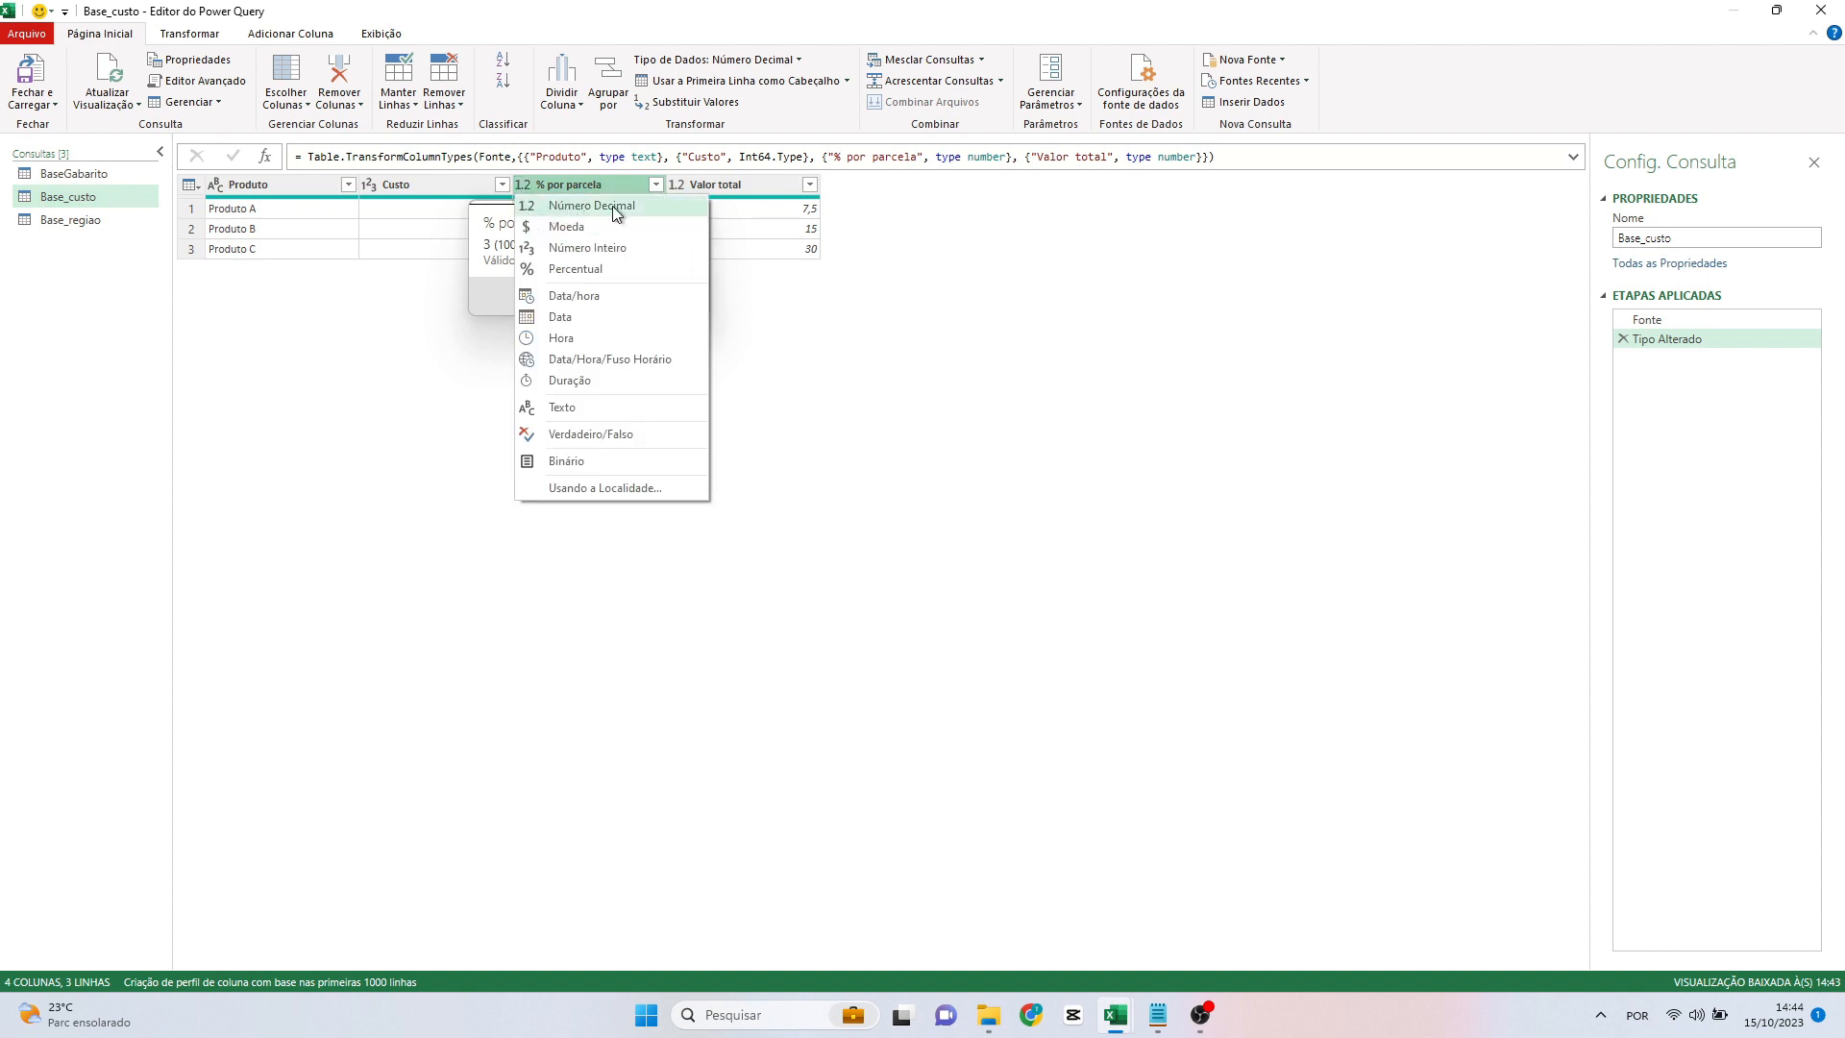
{"action": "left_click", "coordinate": [1354, 380]}
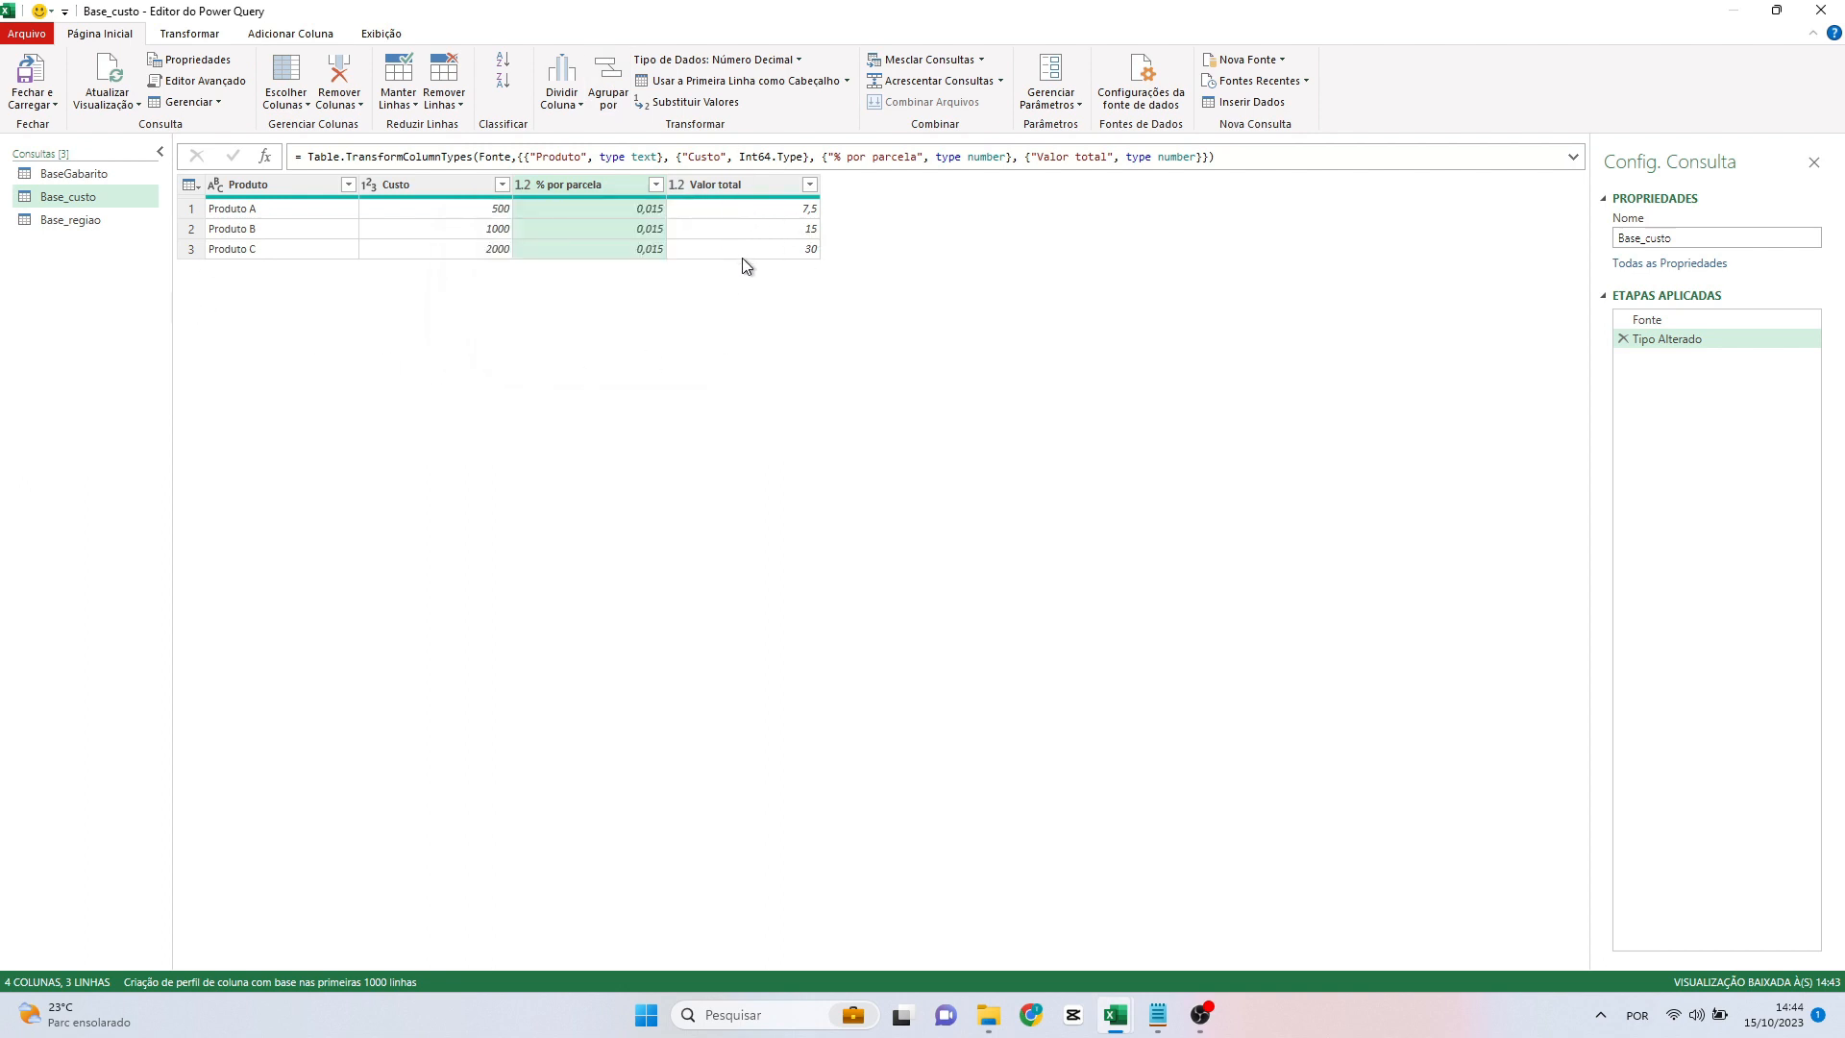
{"action": "left_click", "coordinate": [676, 184]}
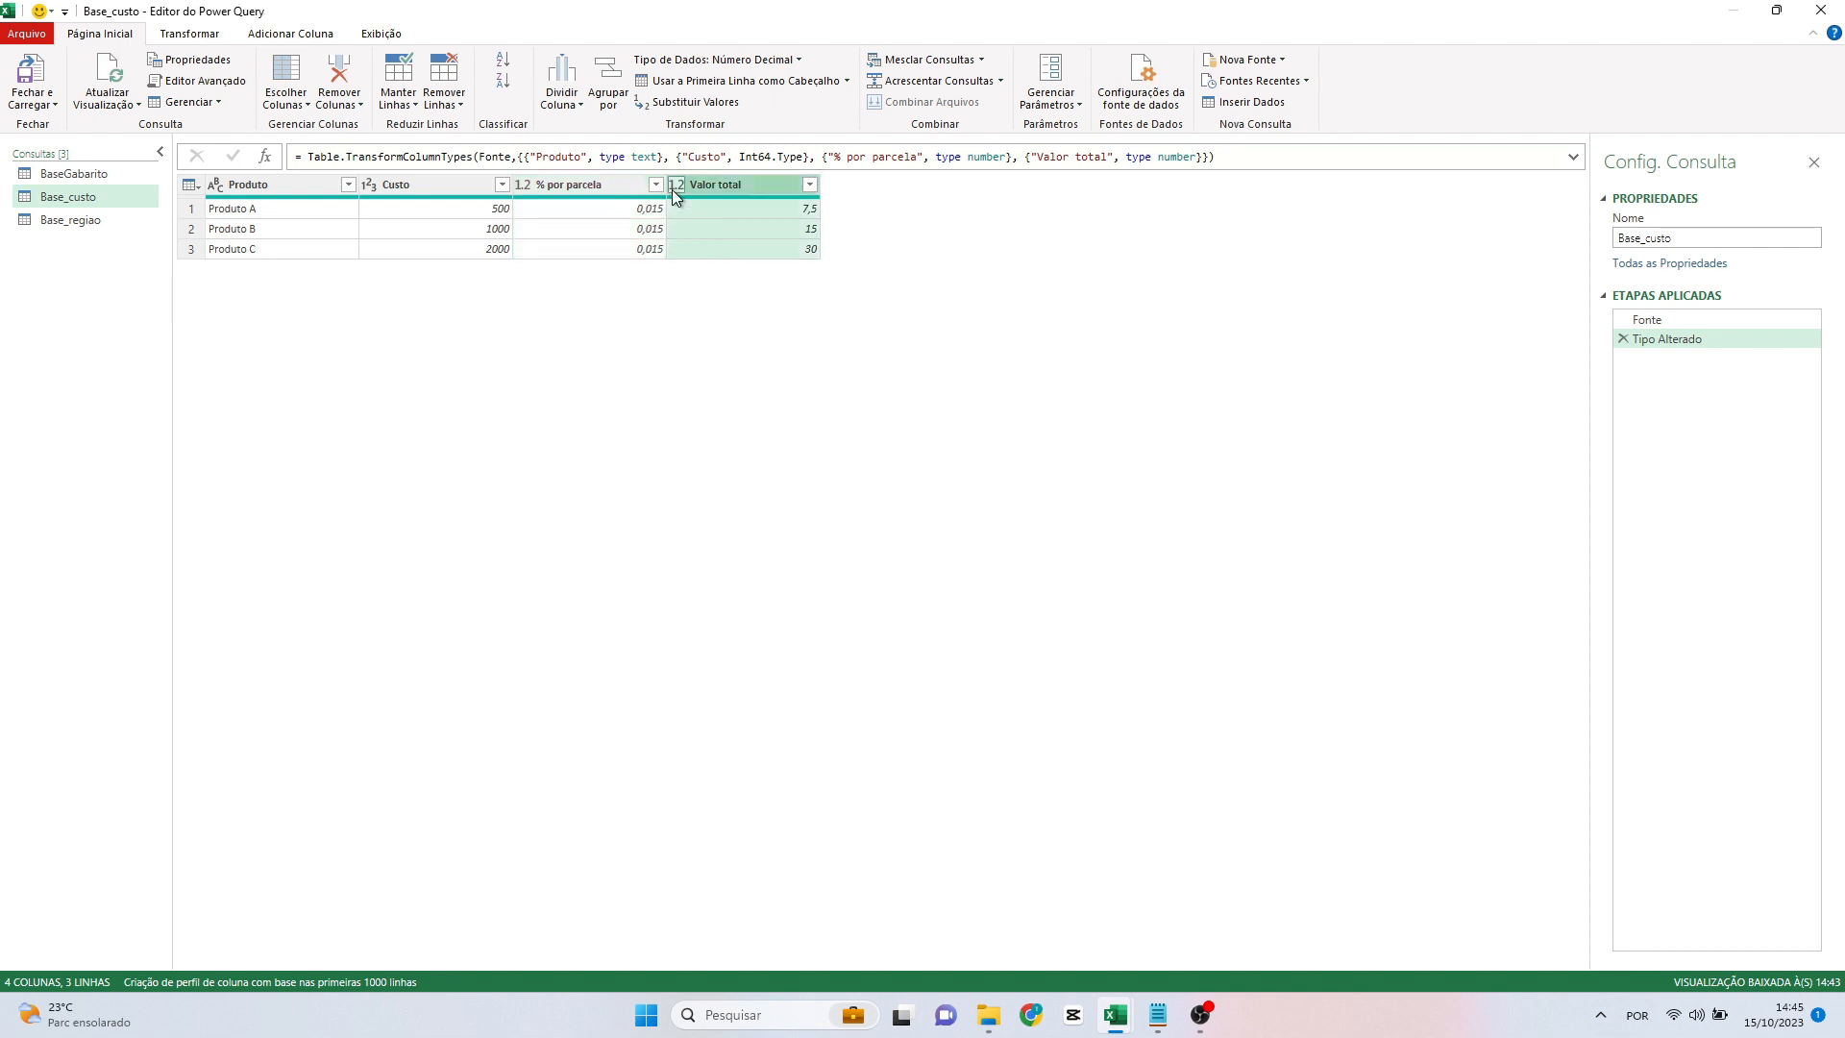
{"action": "left_click", "coordinate": [1191, 279]}
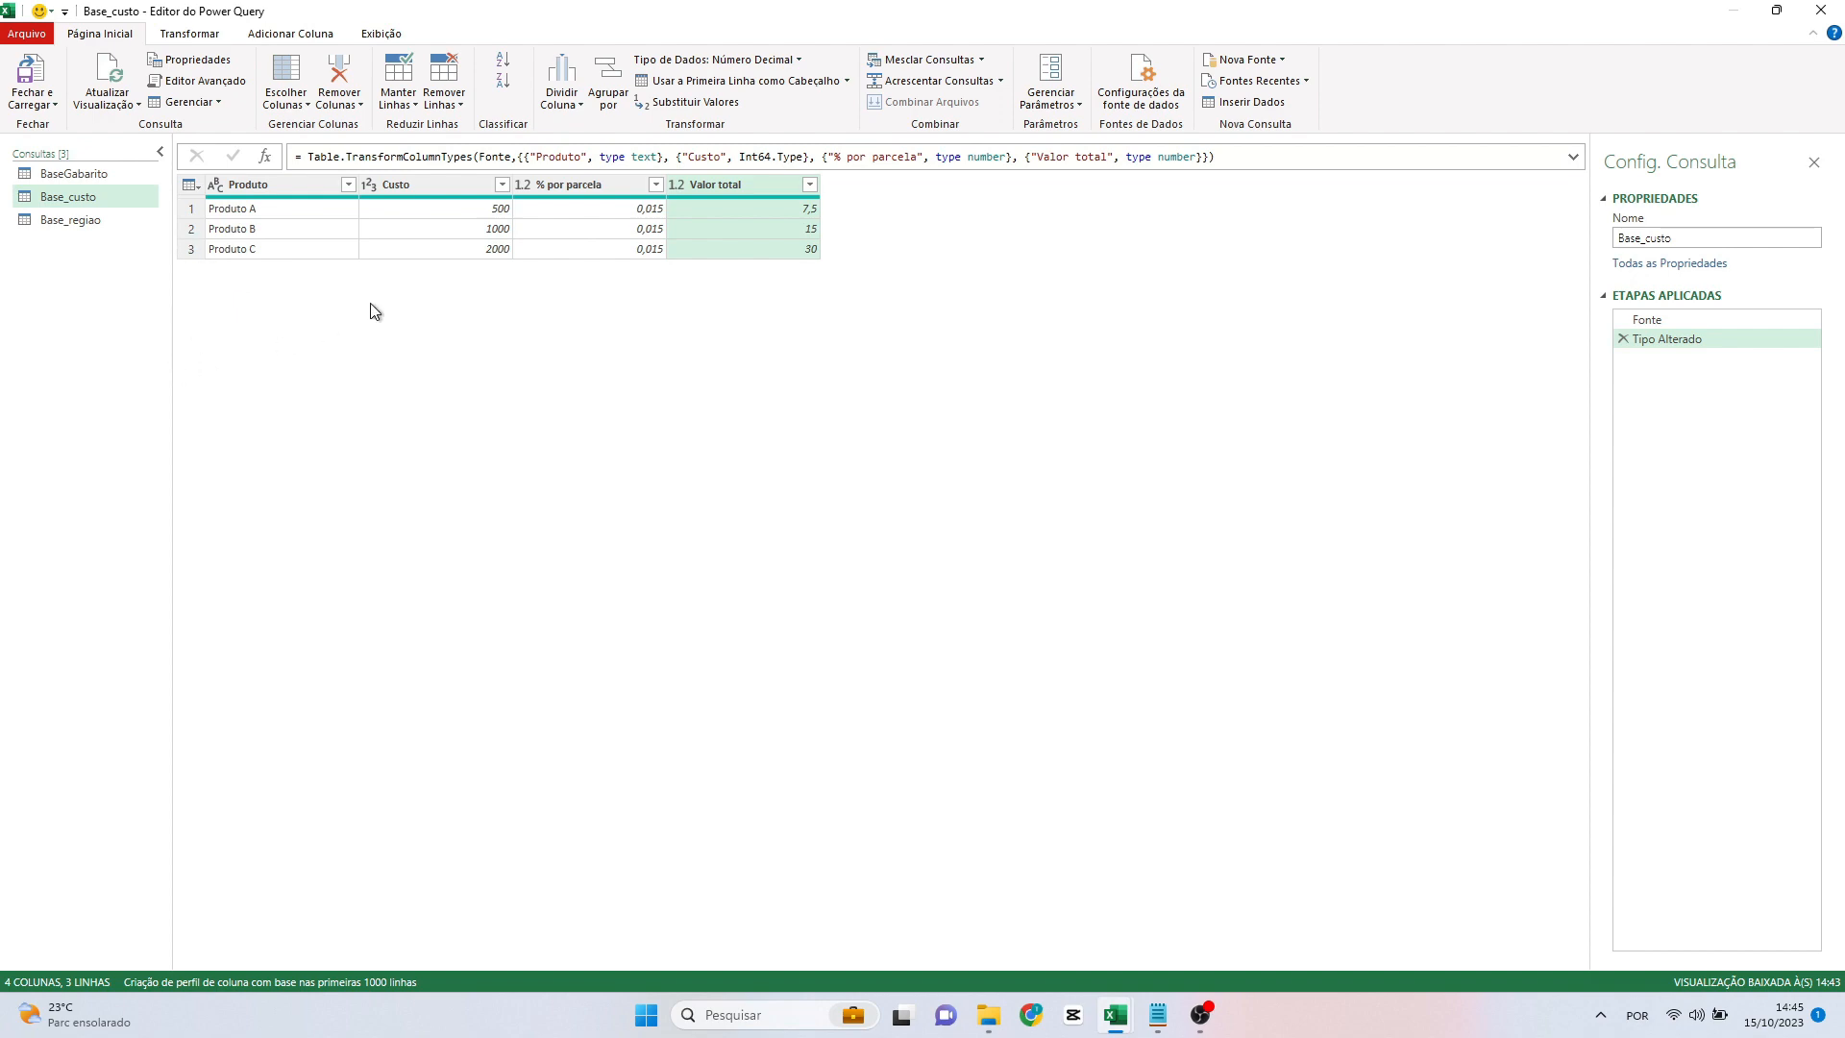
Merge the BaseGabarito query with Base_custo, matching on the Produto column of both with a left outer join.
{"action": "left_click", "coordinate": [96, 176]}
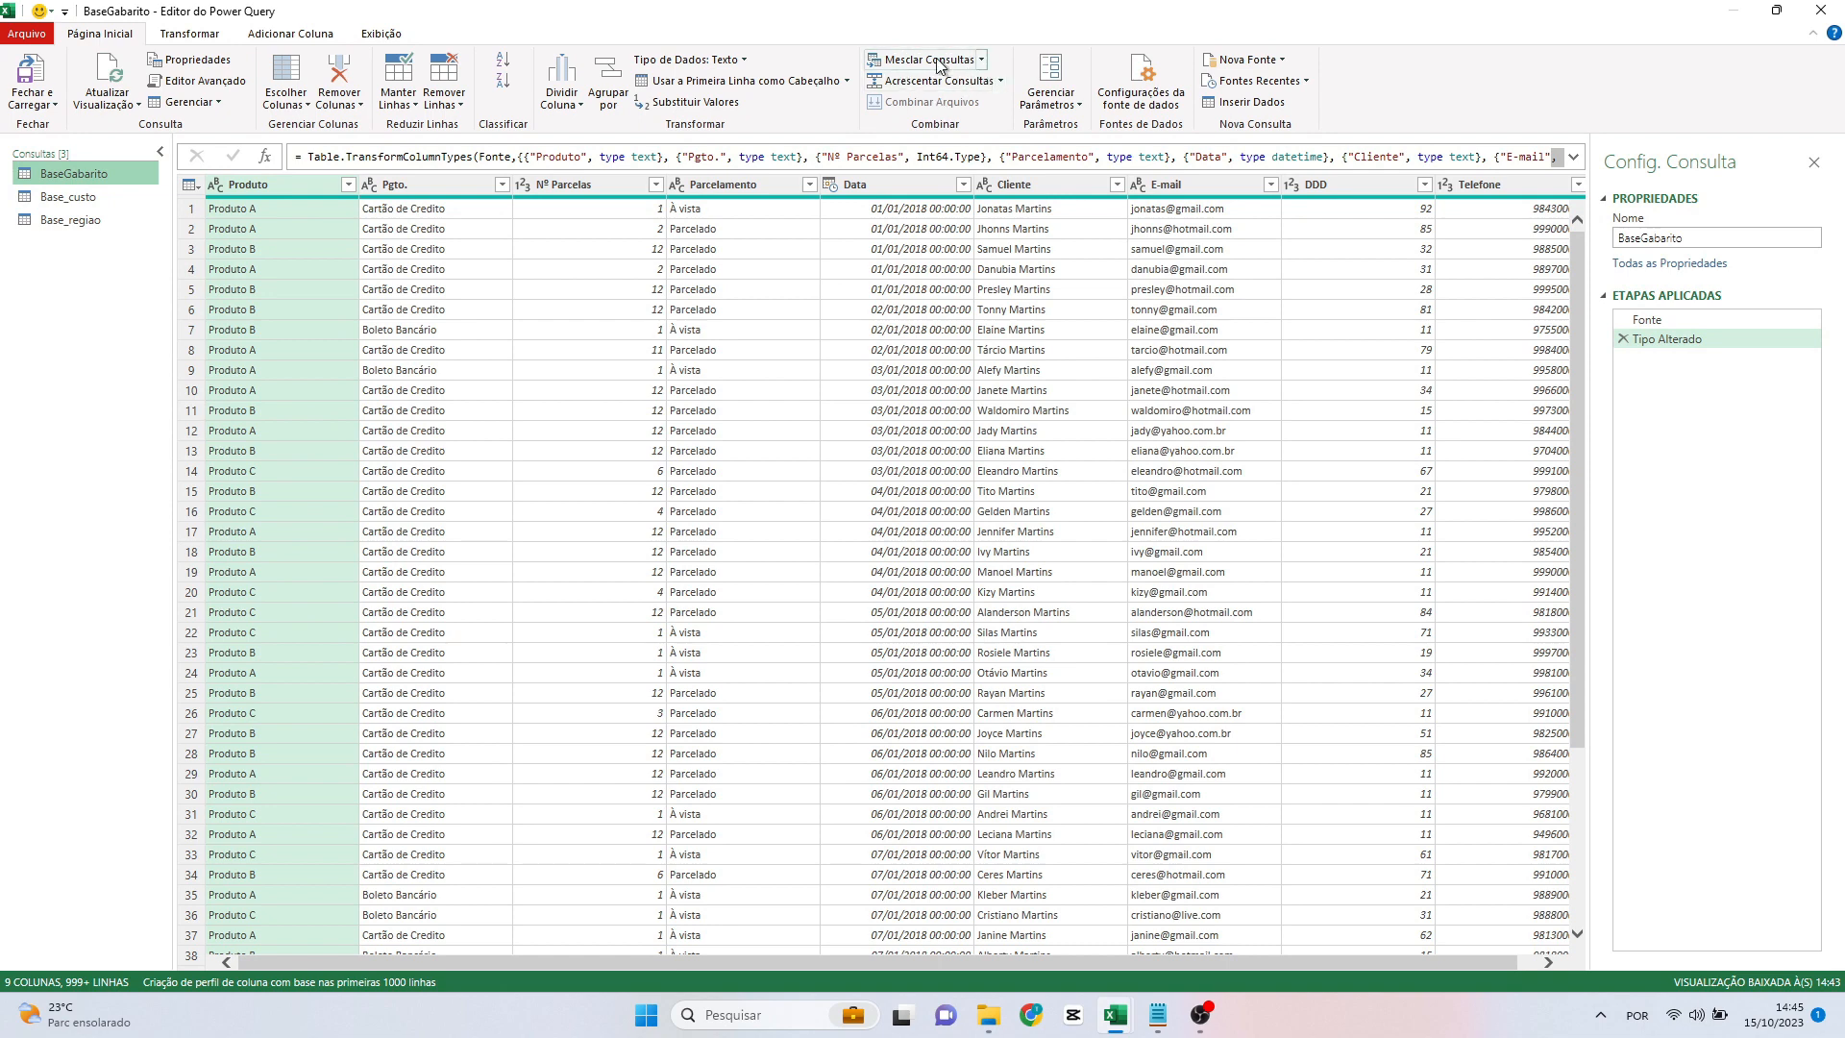
{"action": "left_click", "coordinate": [988, 60]}
{"action": "left_click", "coordinate": [922, 82]}
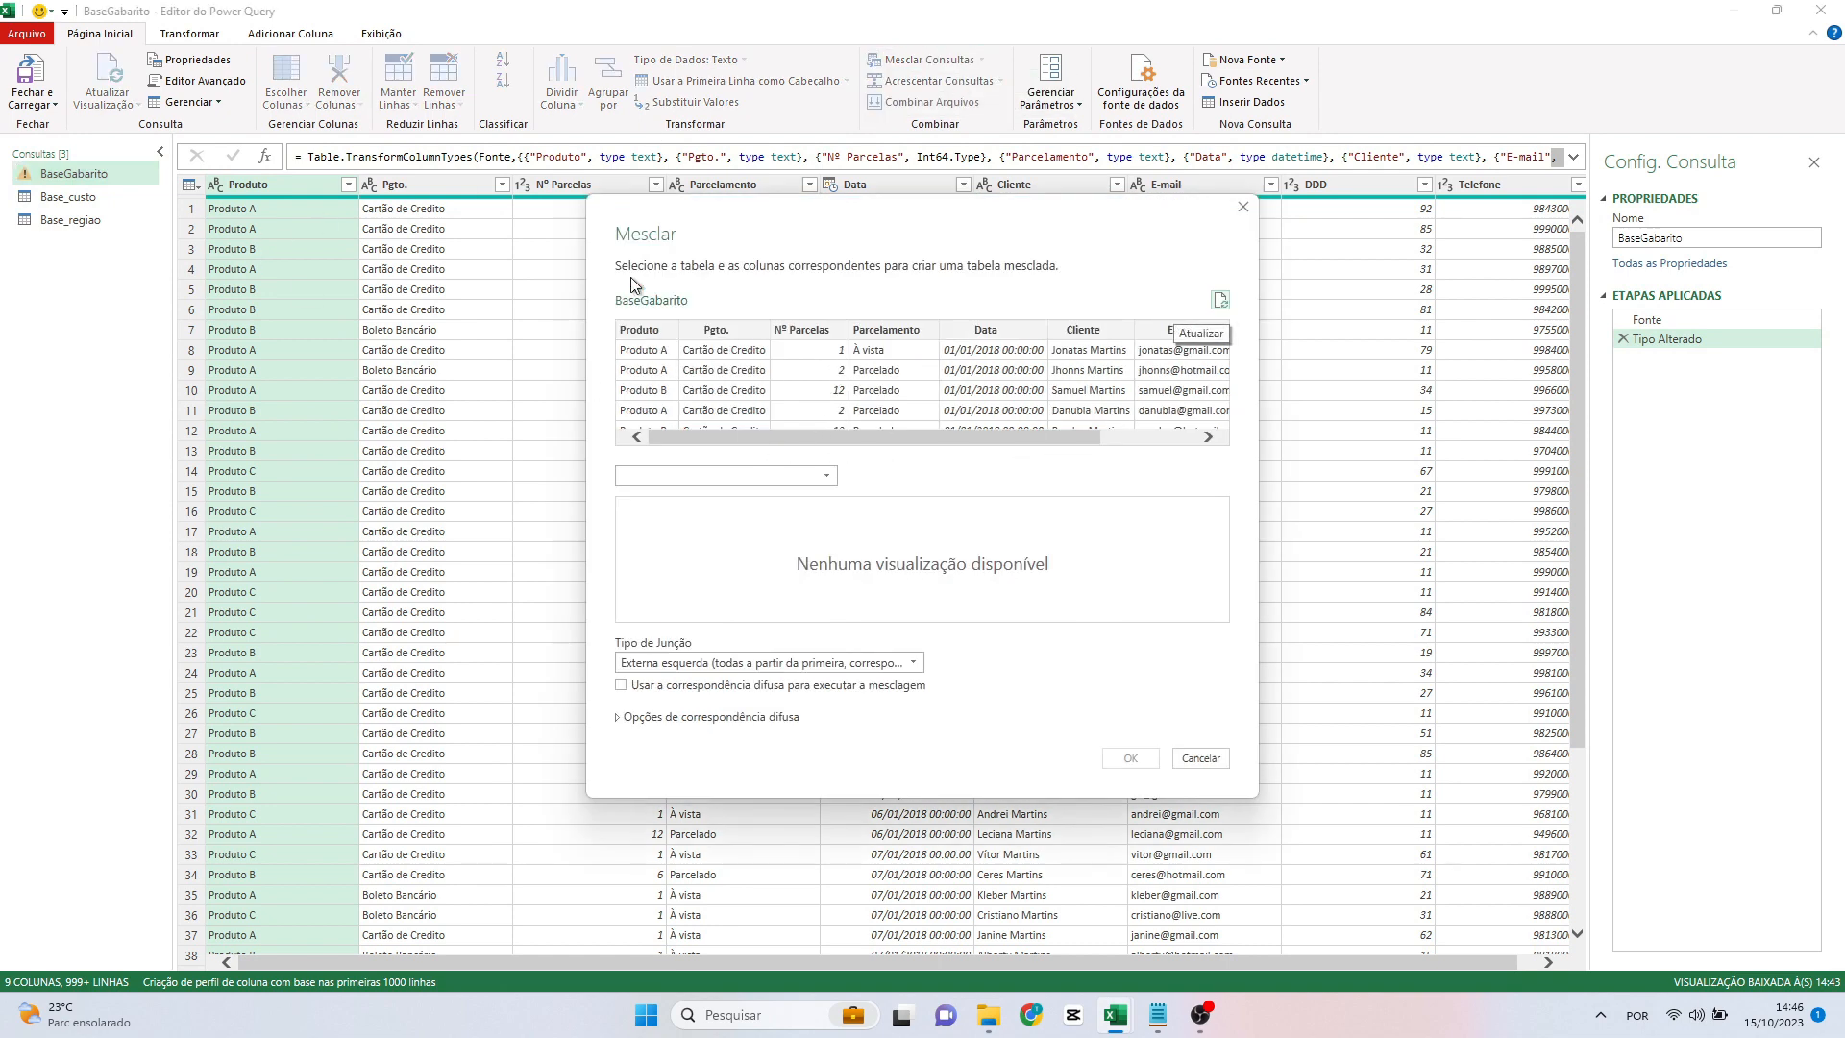
{"action": "mouse_move", "coordinate": [728, 438]}
{"action": "left_mouse_down"}
{"action": "mouse_move", "coordinate": [980, 433]}
{"action": "mouse_move", "coordinate": [748, 395]}
{"action": "mouse_move", "coordinate": [710, 433]}
{"action": "left_mouse_up"}
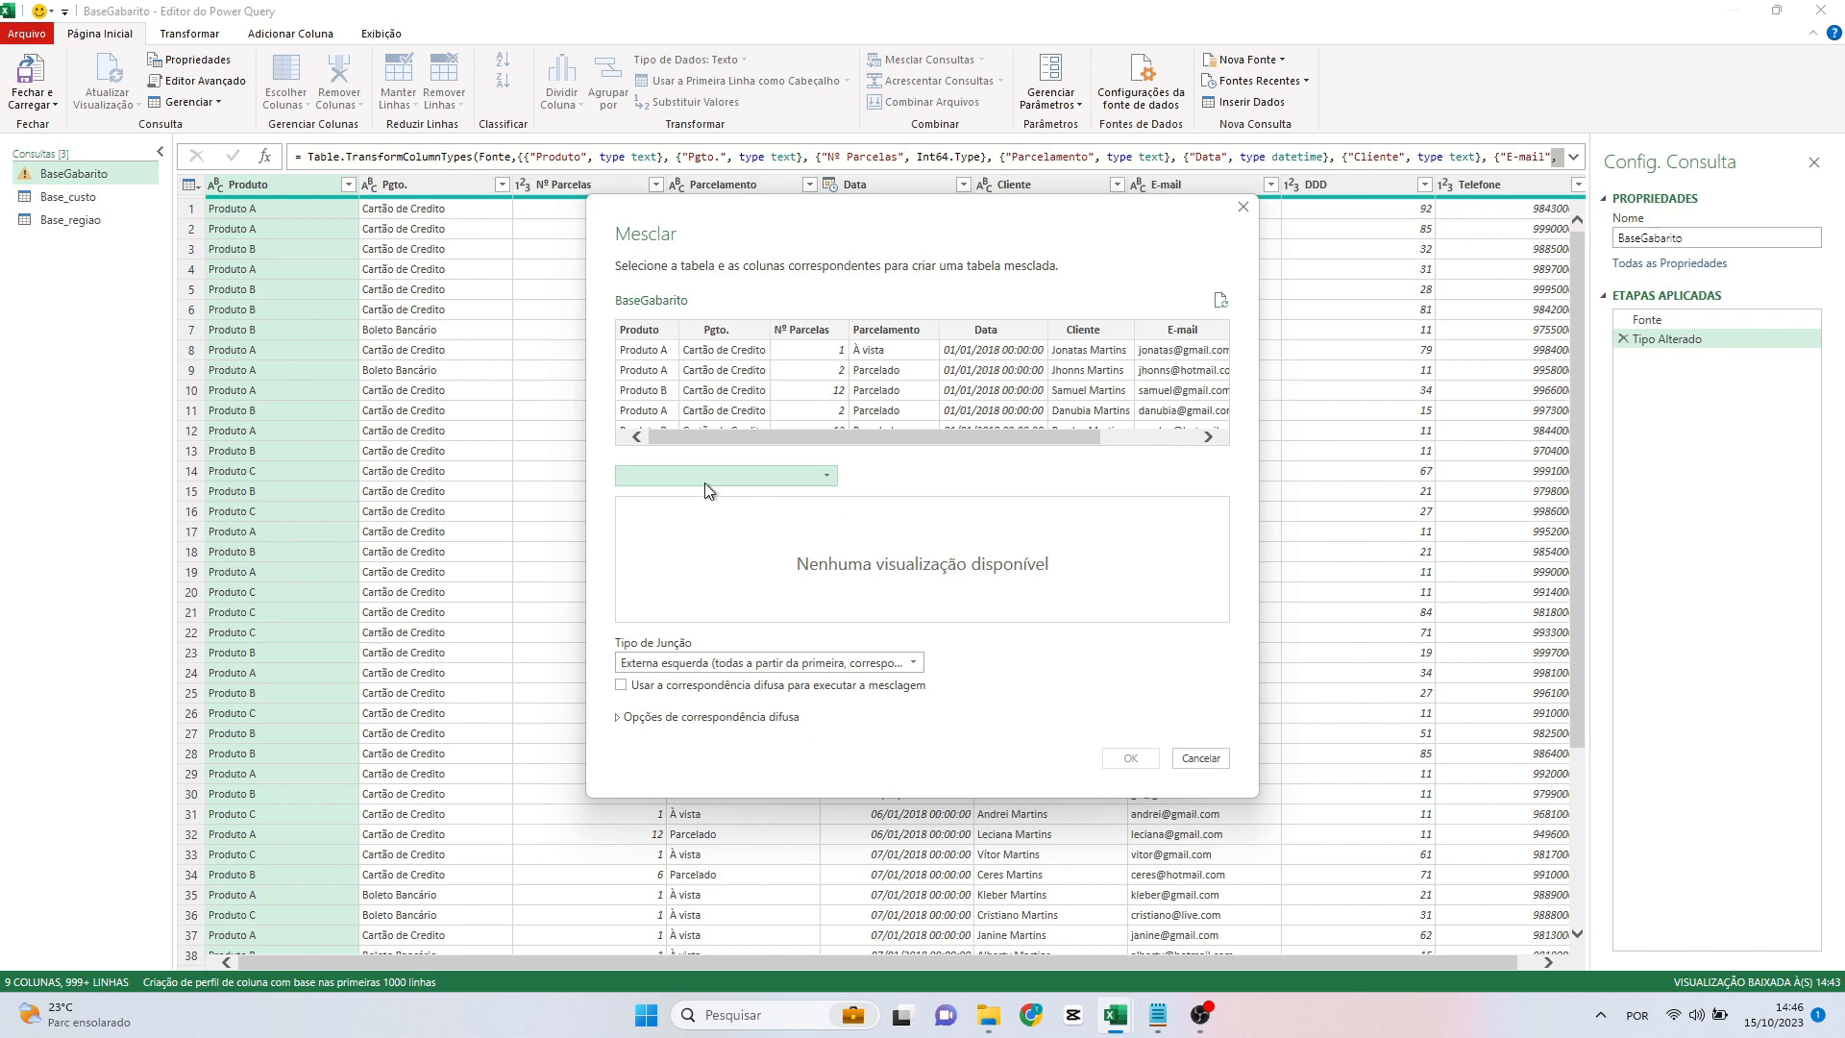
{"action": "left_click", "coordinate": [819, 478]}
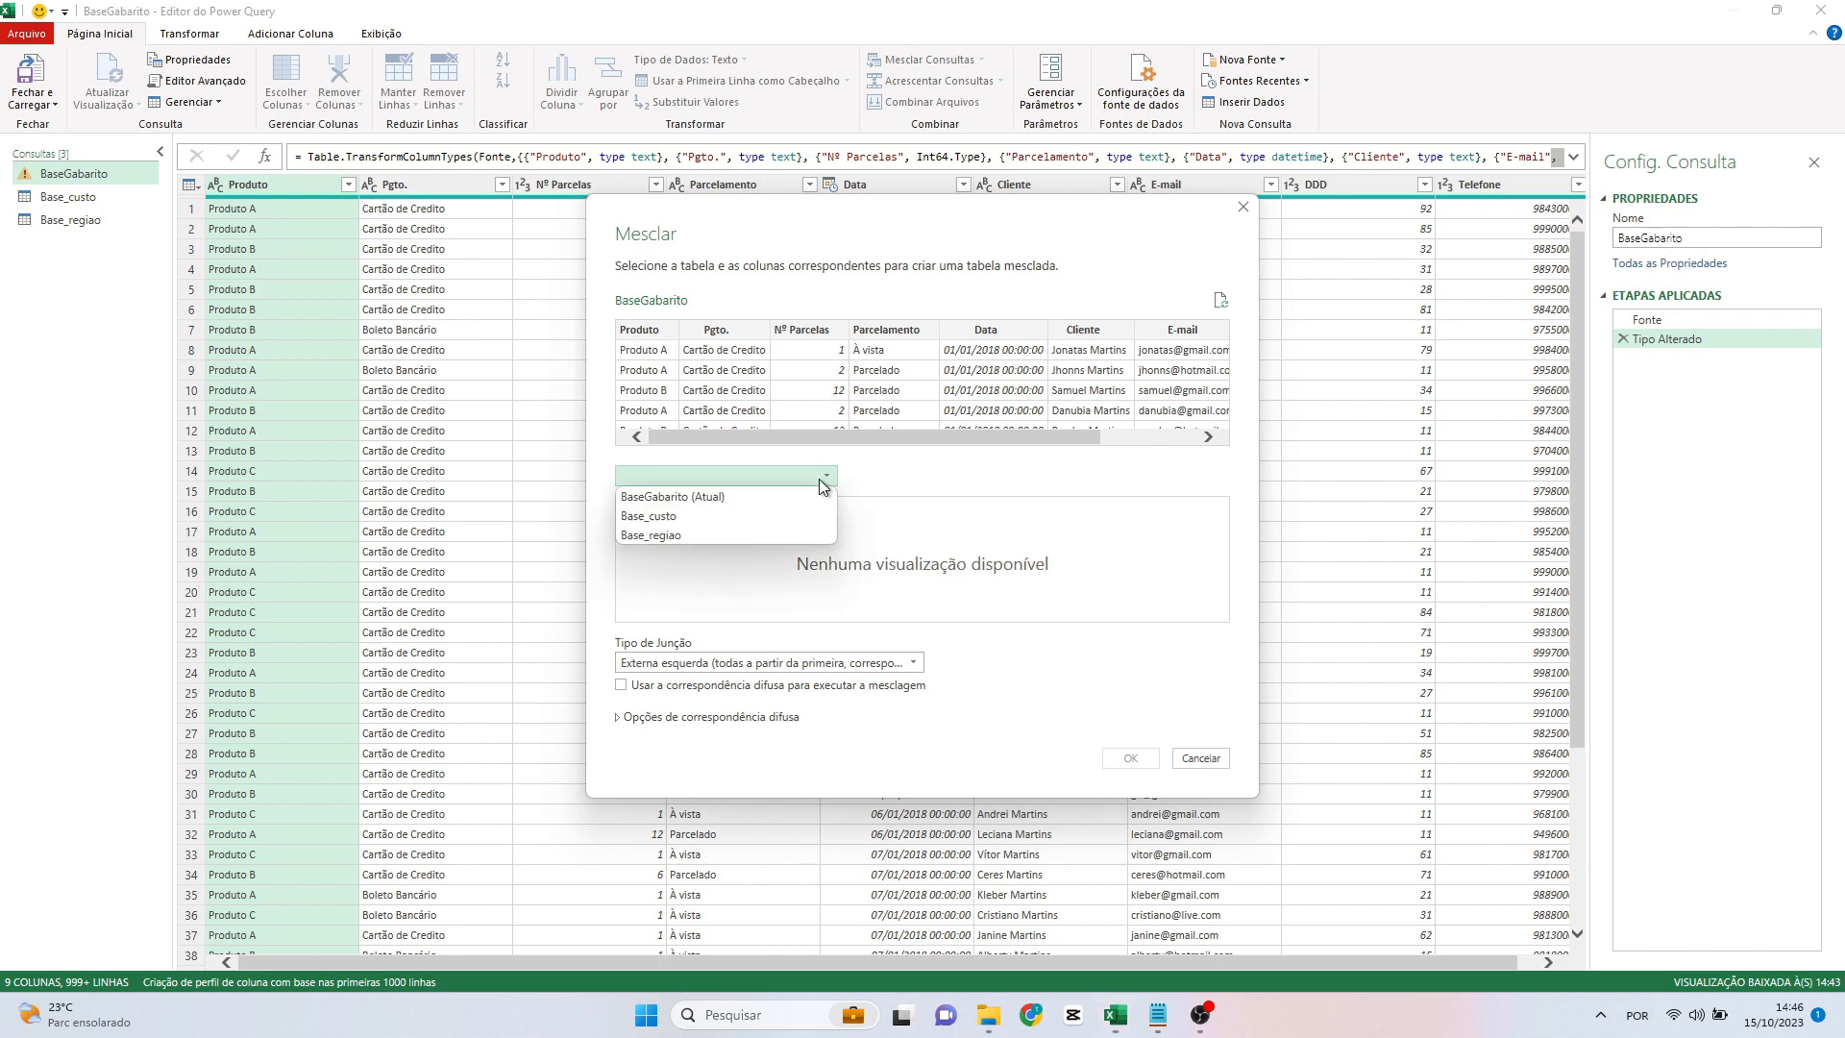
{"action": "left_click", "coordinate": [728, 516]}
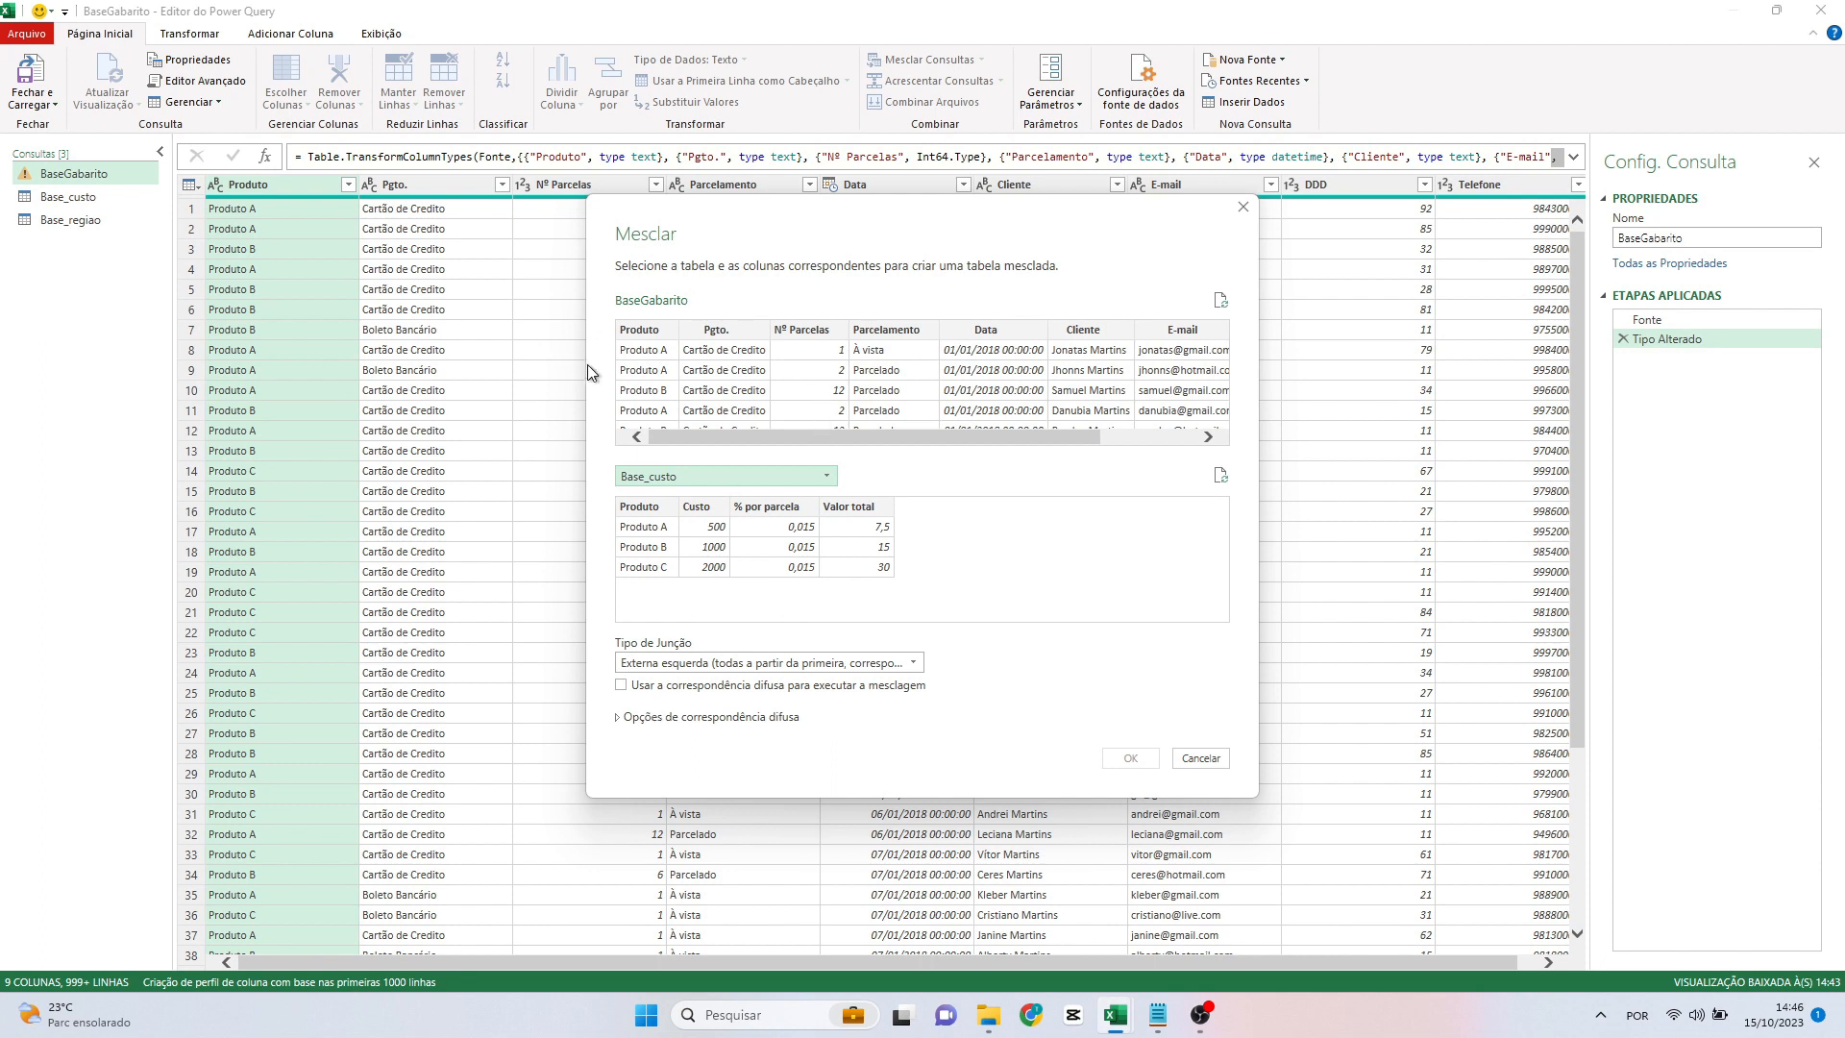
{"action": "left_click", "coordinate": [657, 350]}
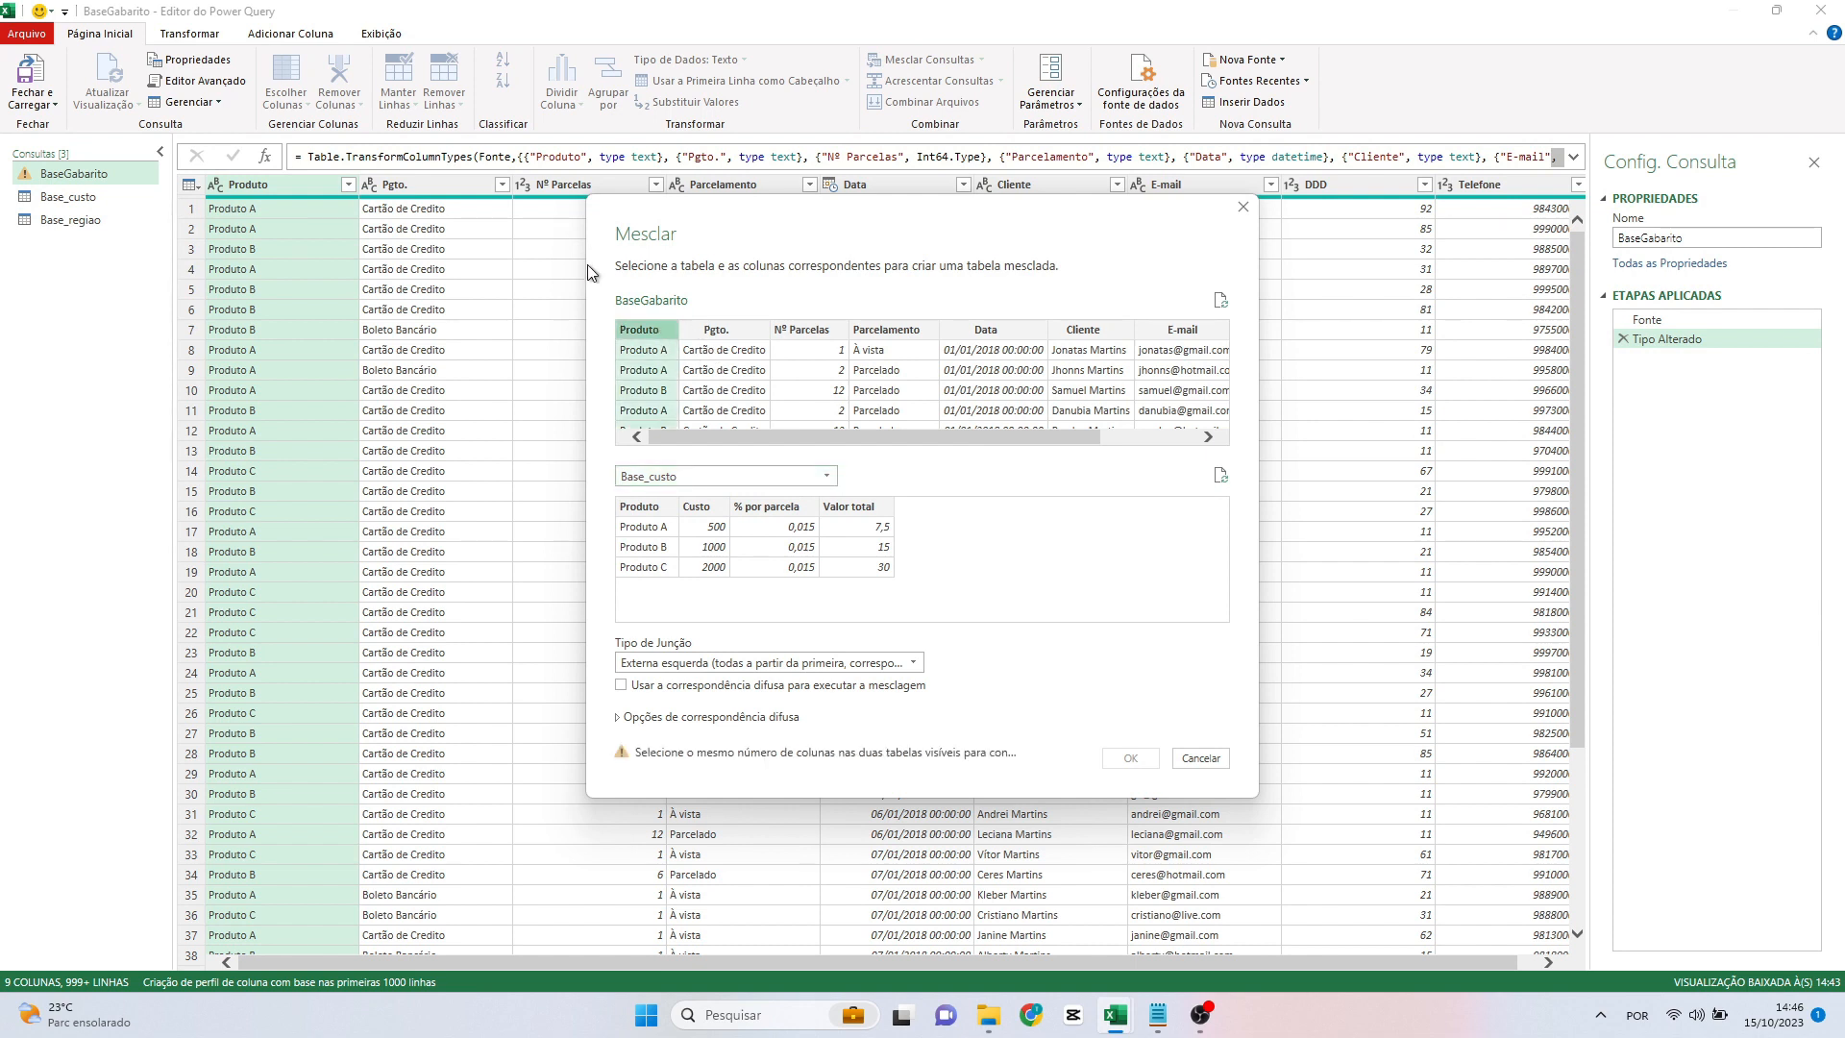
{"action": "left_click", "coordinate": [656, 511]}
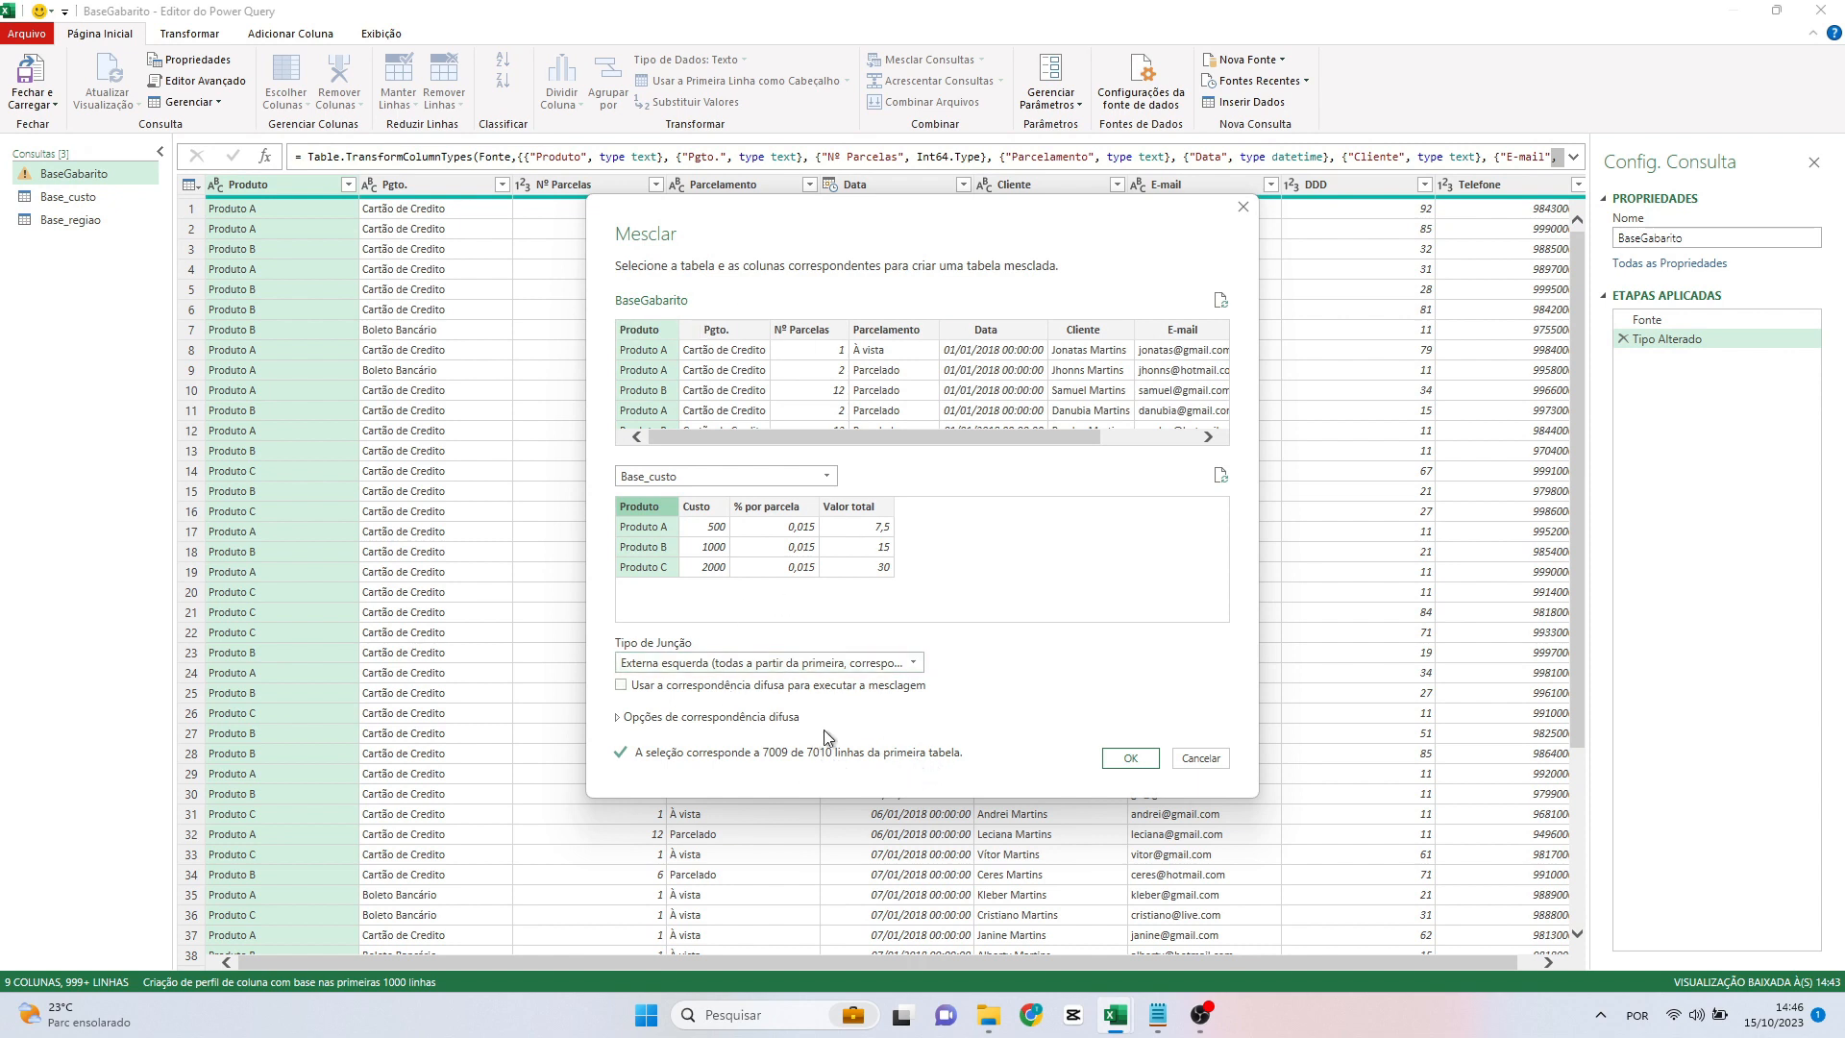
{"action": "left_click", "coordinate": [1132, 759]}
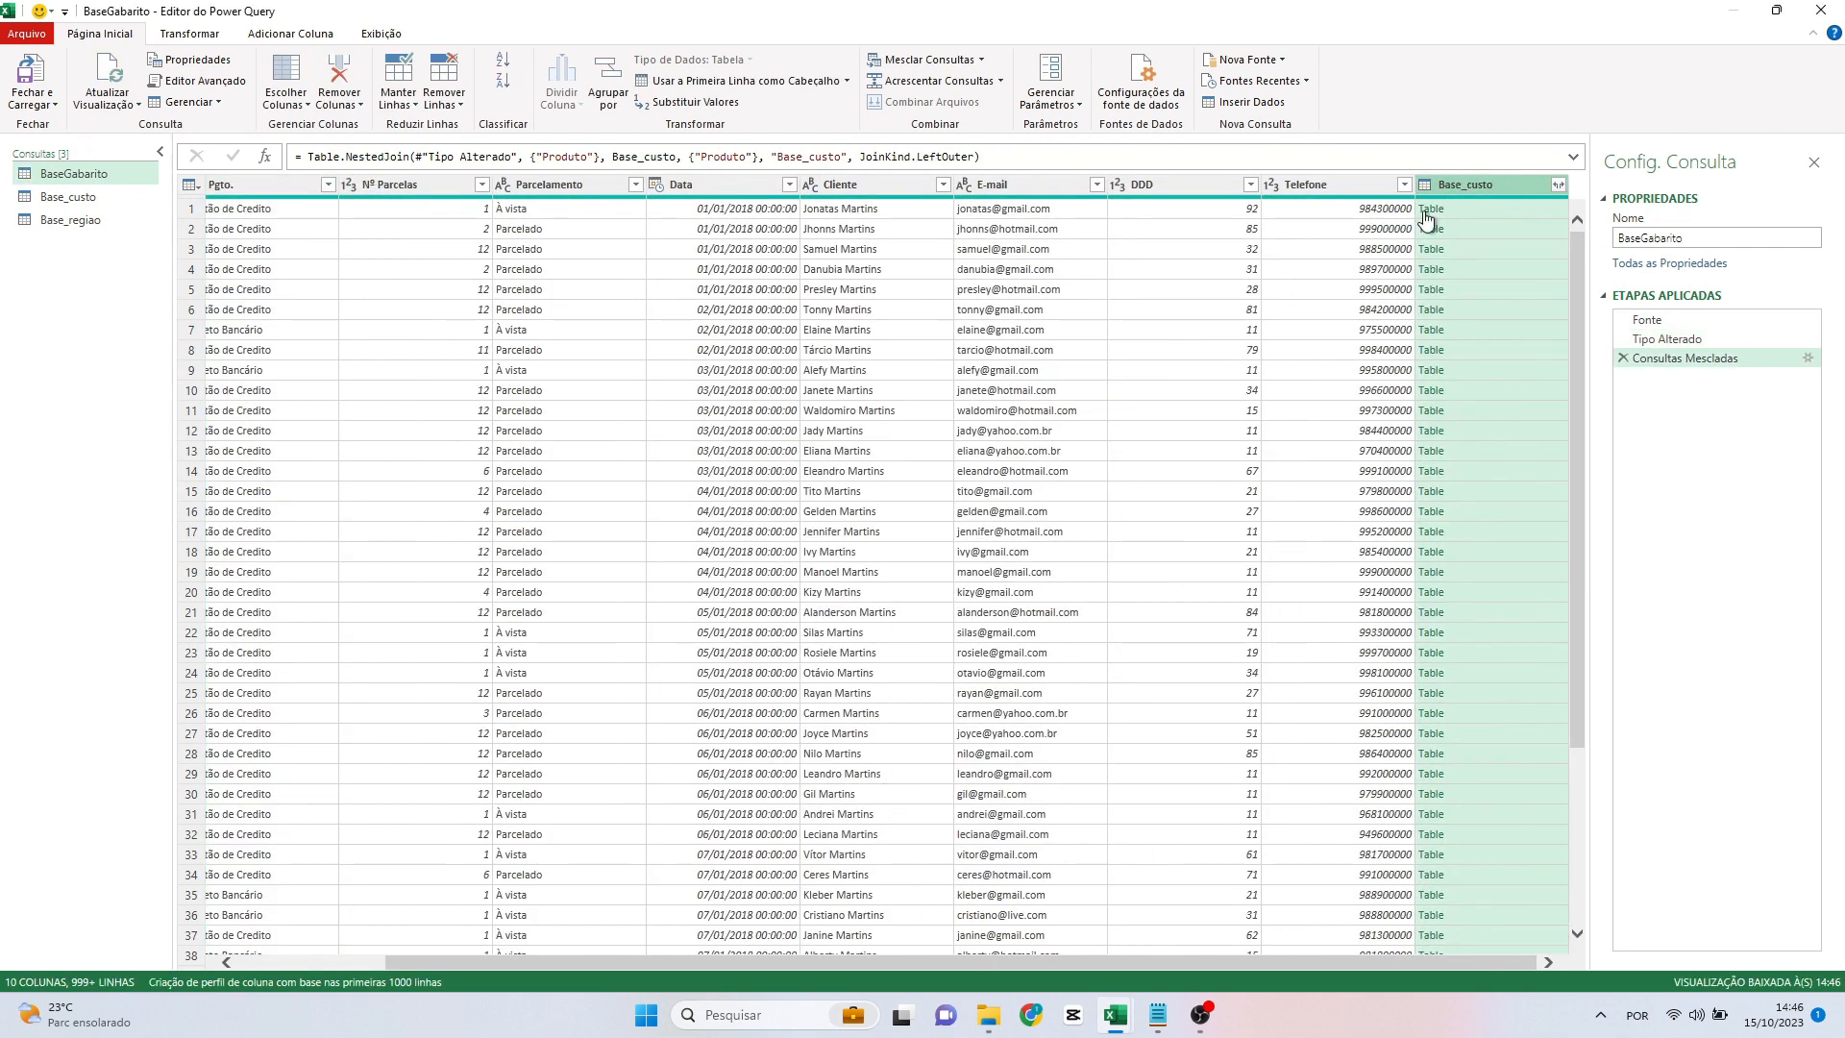
Expand the merged Base_custo column into only Custo and Valor total, without the original column name as prefix.
{"action": "left_click", "coordinate": [1558, 185]}
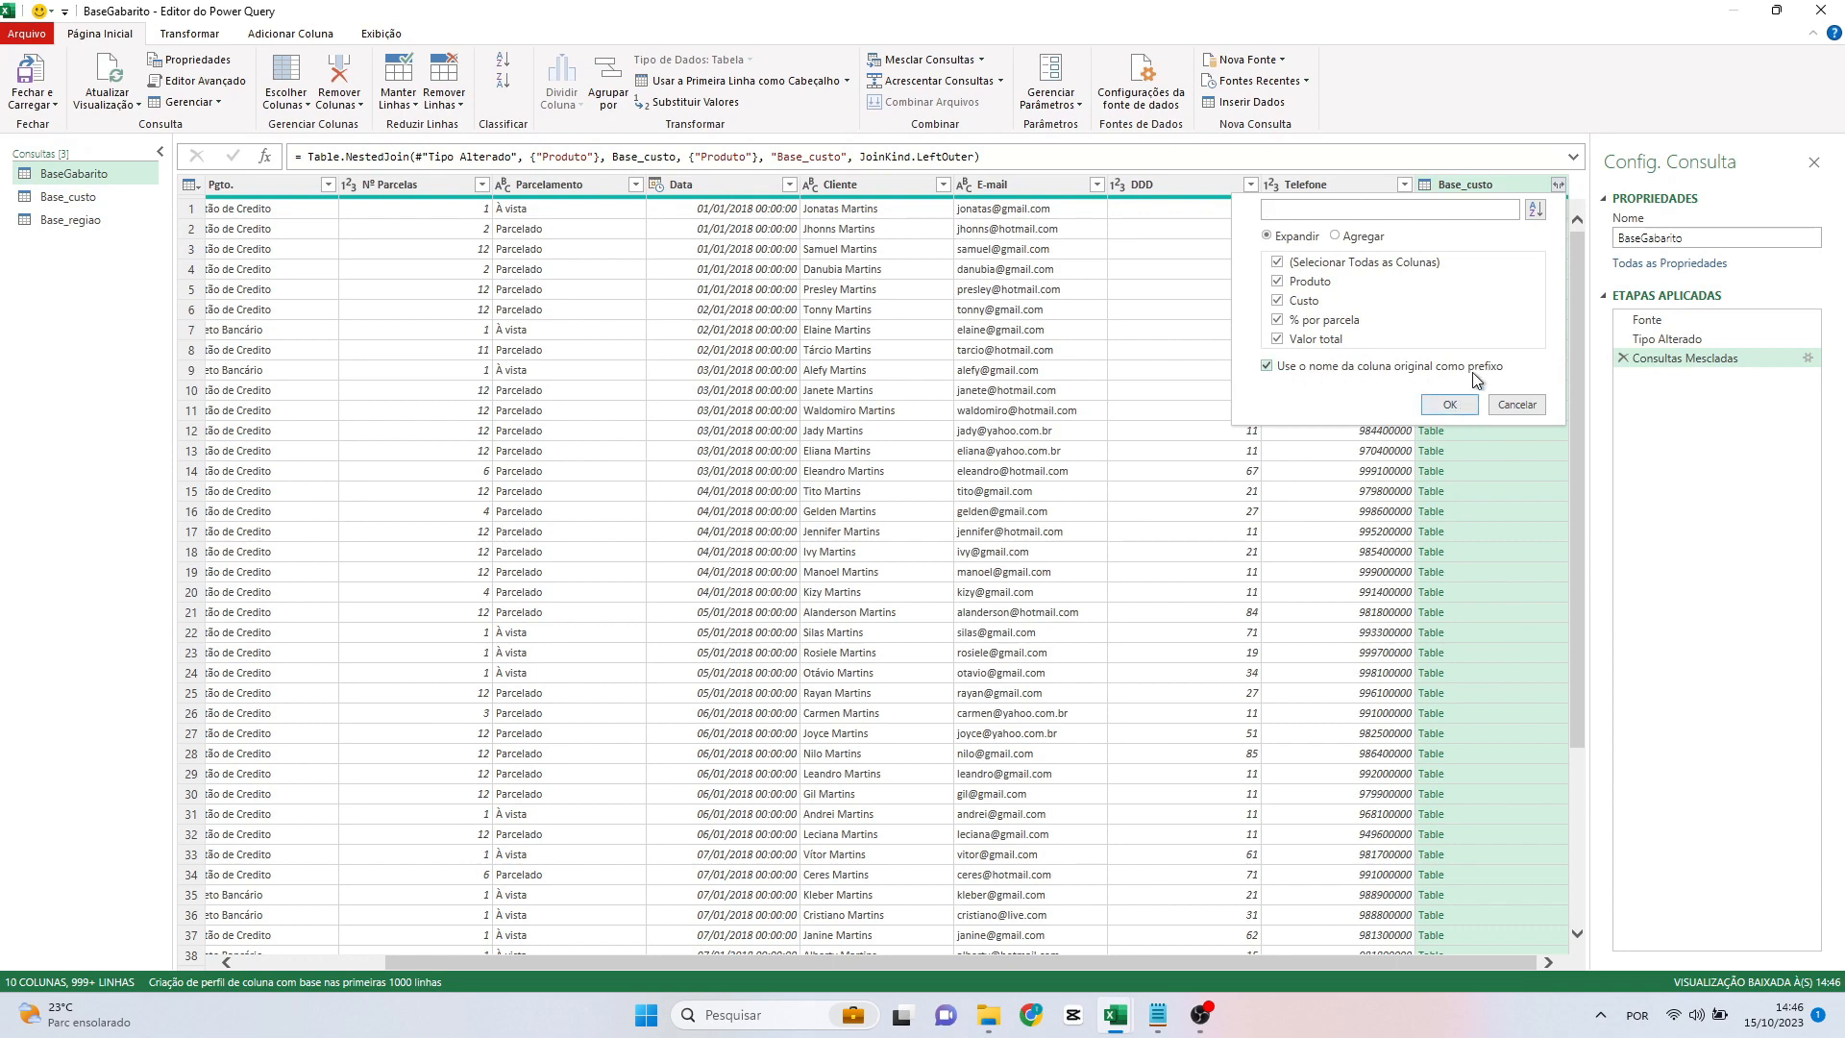
{"action": "left_click", "coordinate": [1271, 371]}
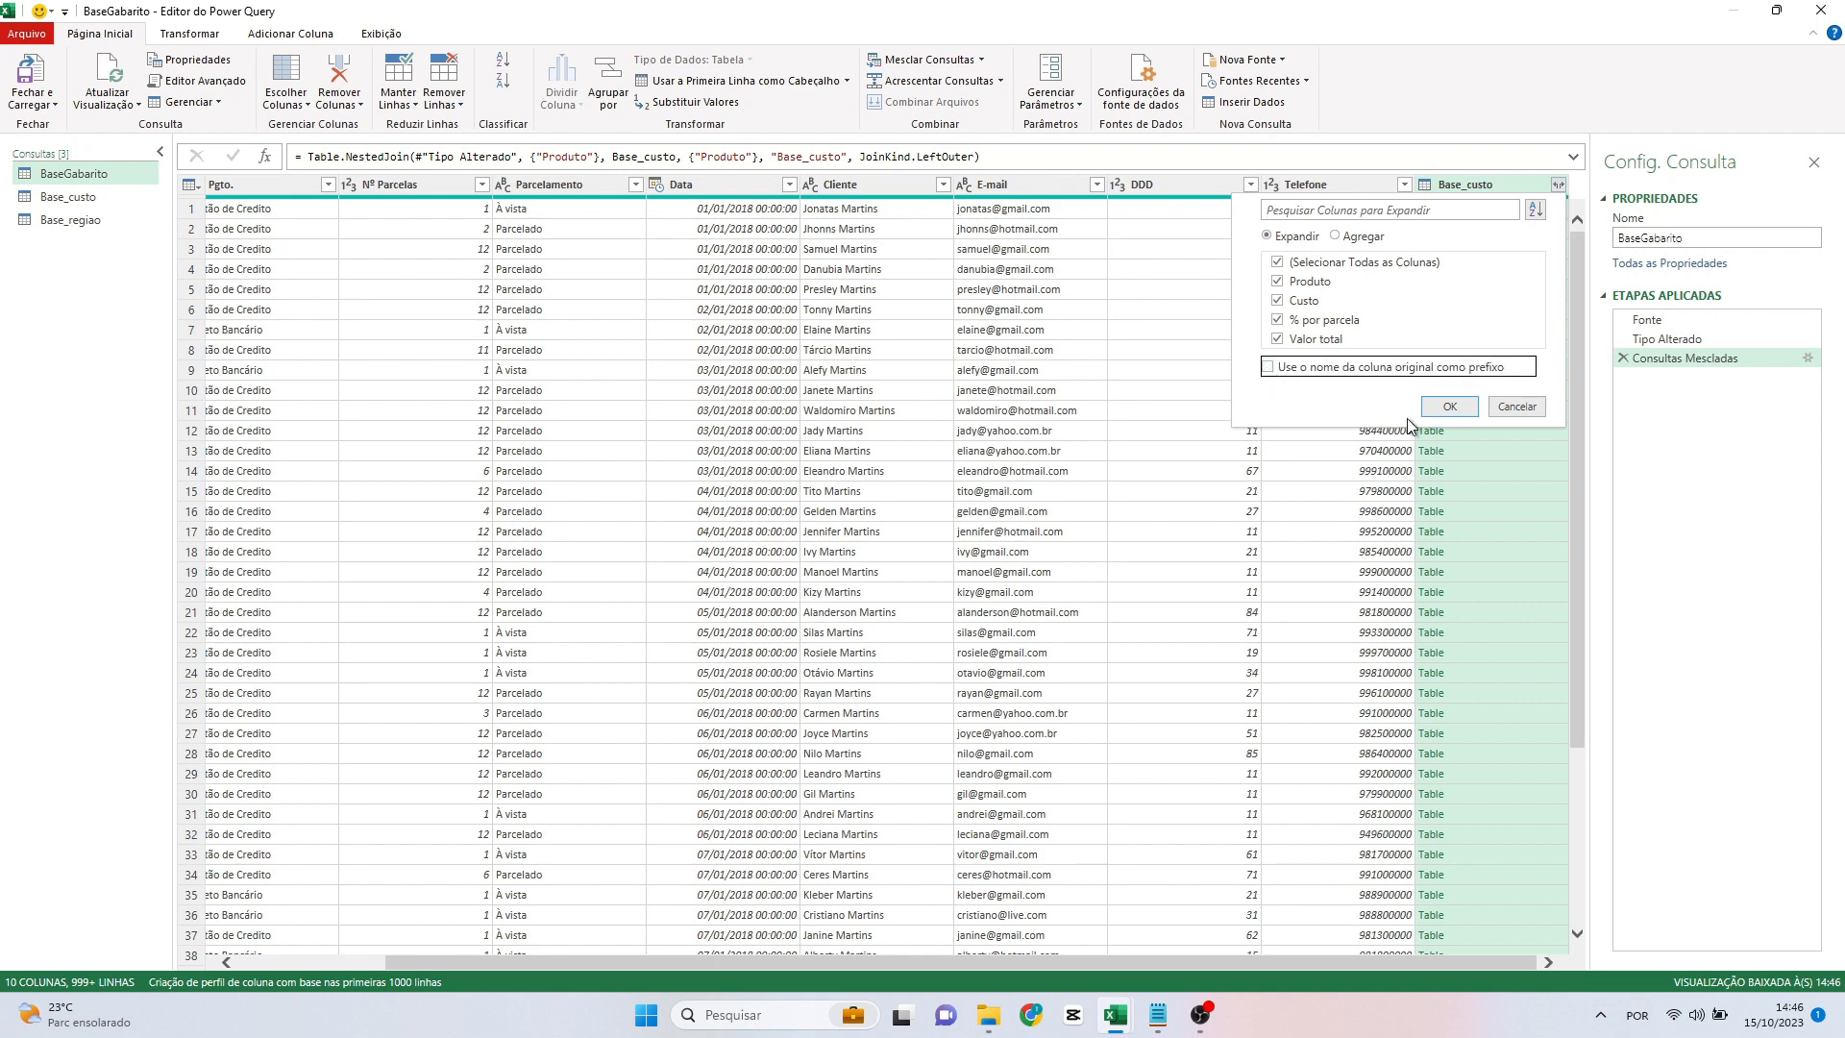
{"action": "left_click", "coordinate": [1277, 262]}
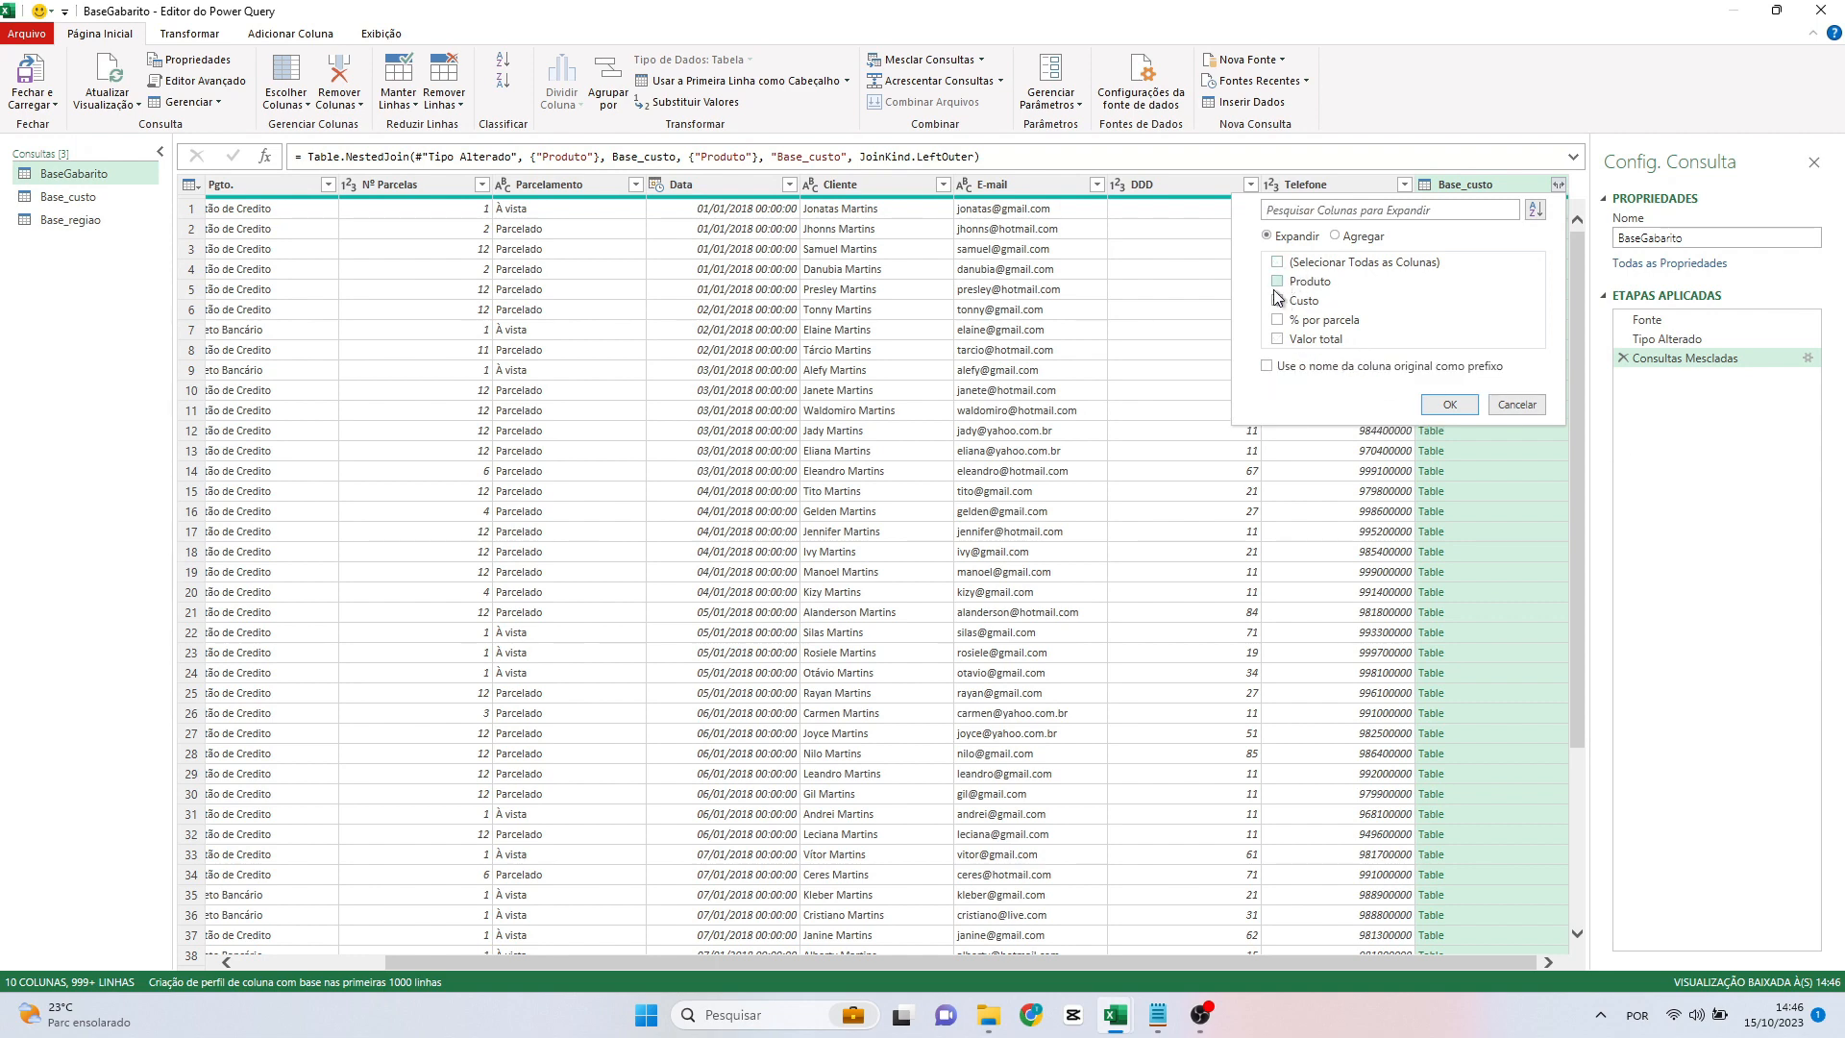
{"action": "left_click", "coordinate": [1279, 302]}
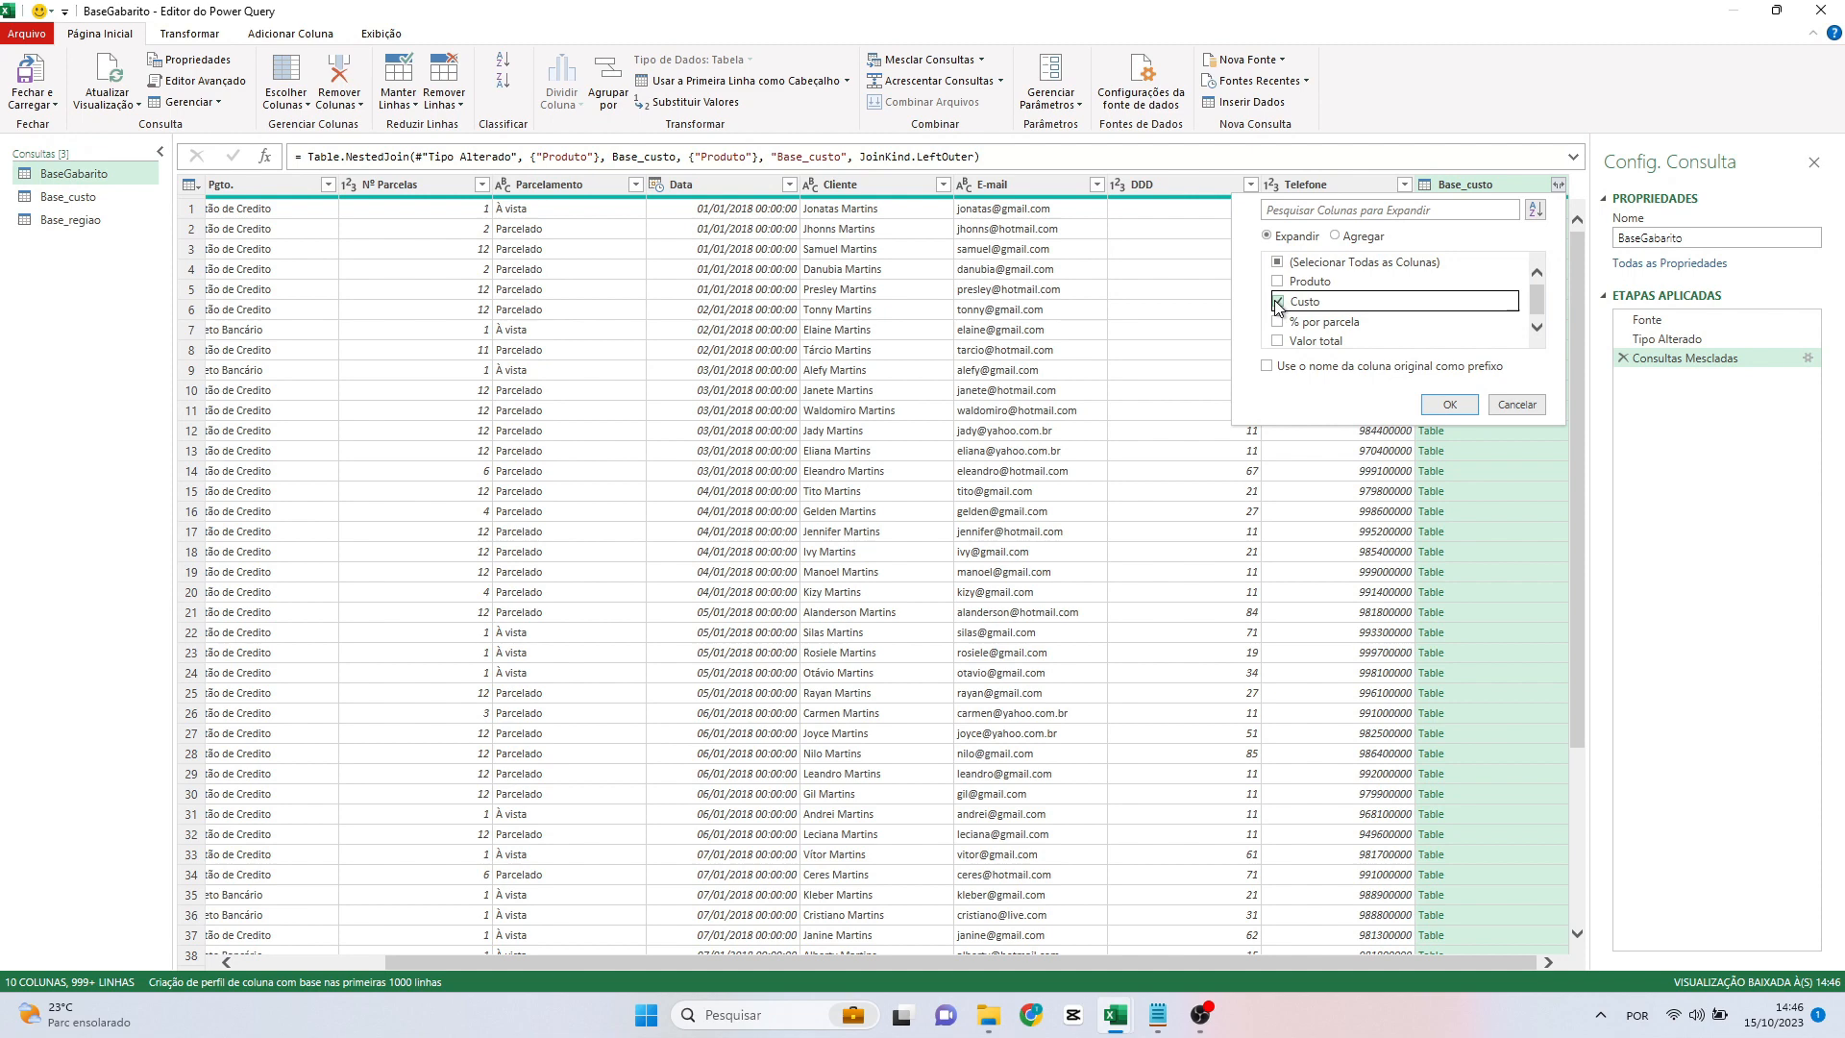
{"action": "left_click", "coordinate": [1279, 342]}
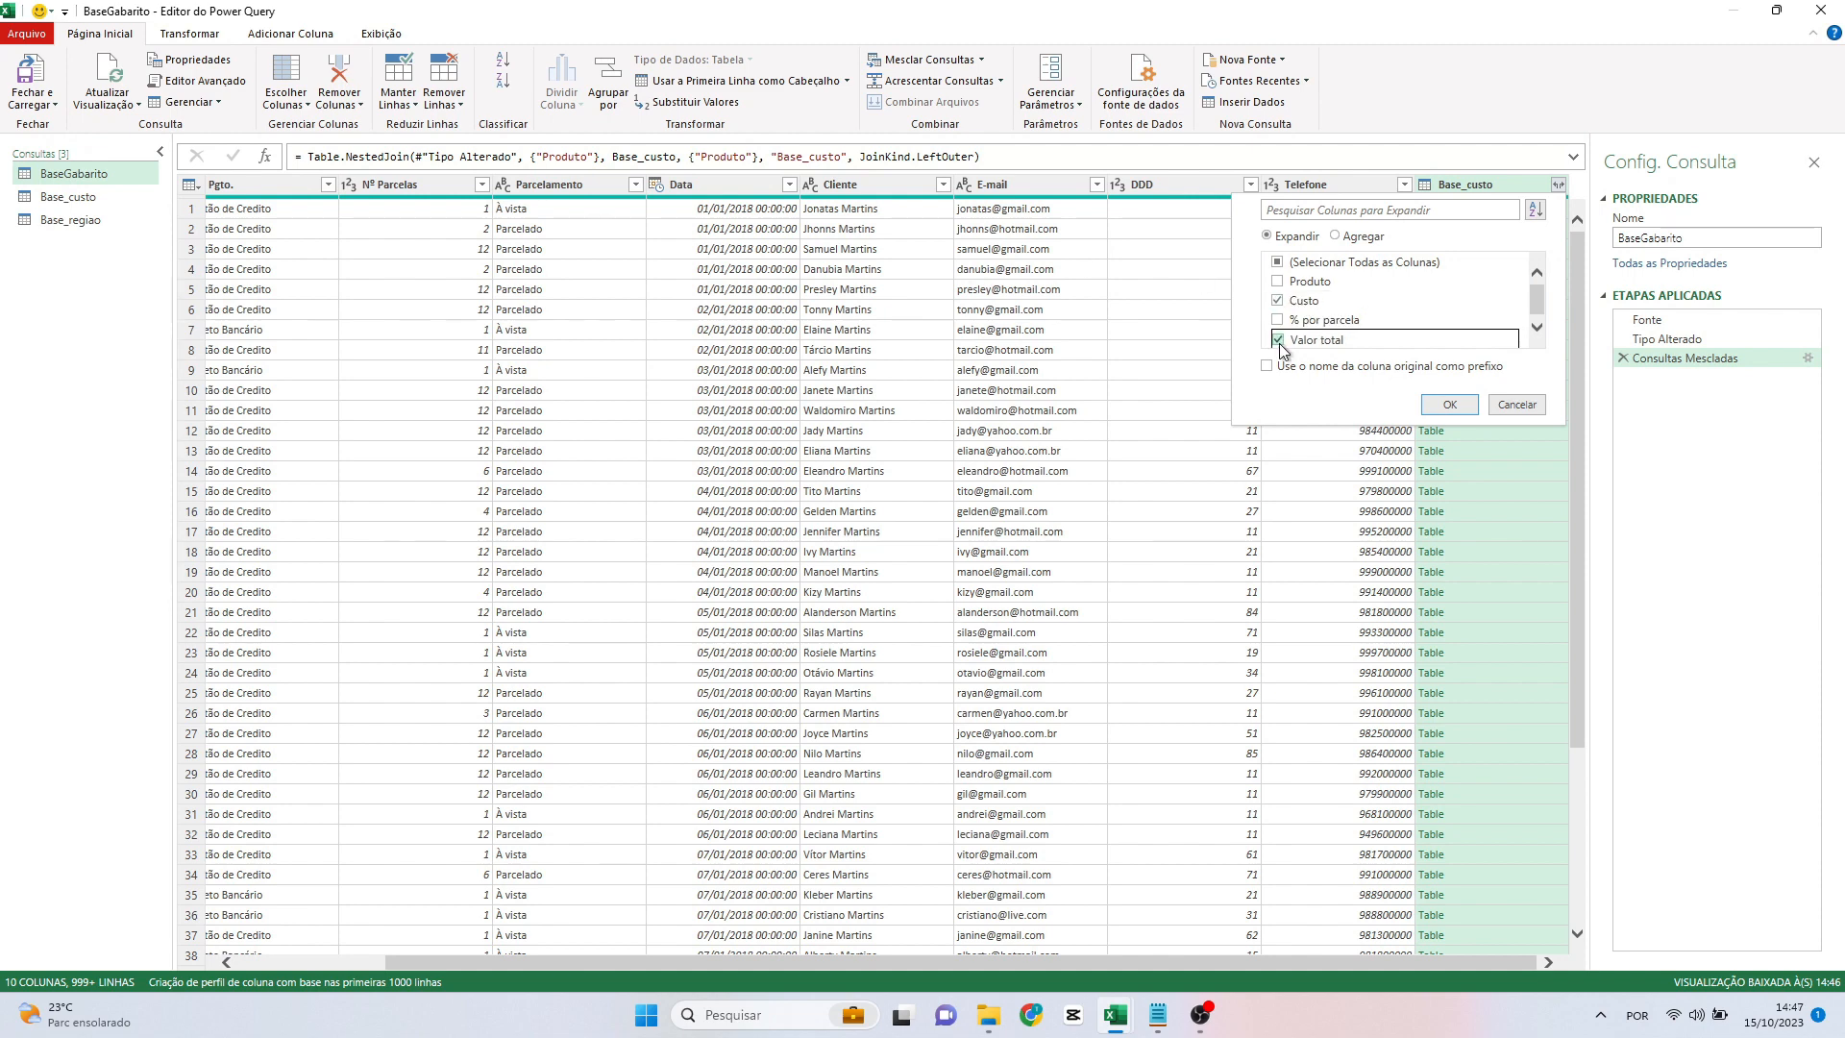
{"action": "left_click", "coordinate": [1449, 405]}
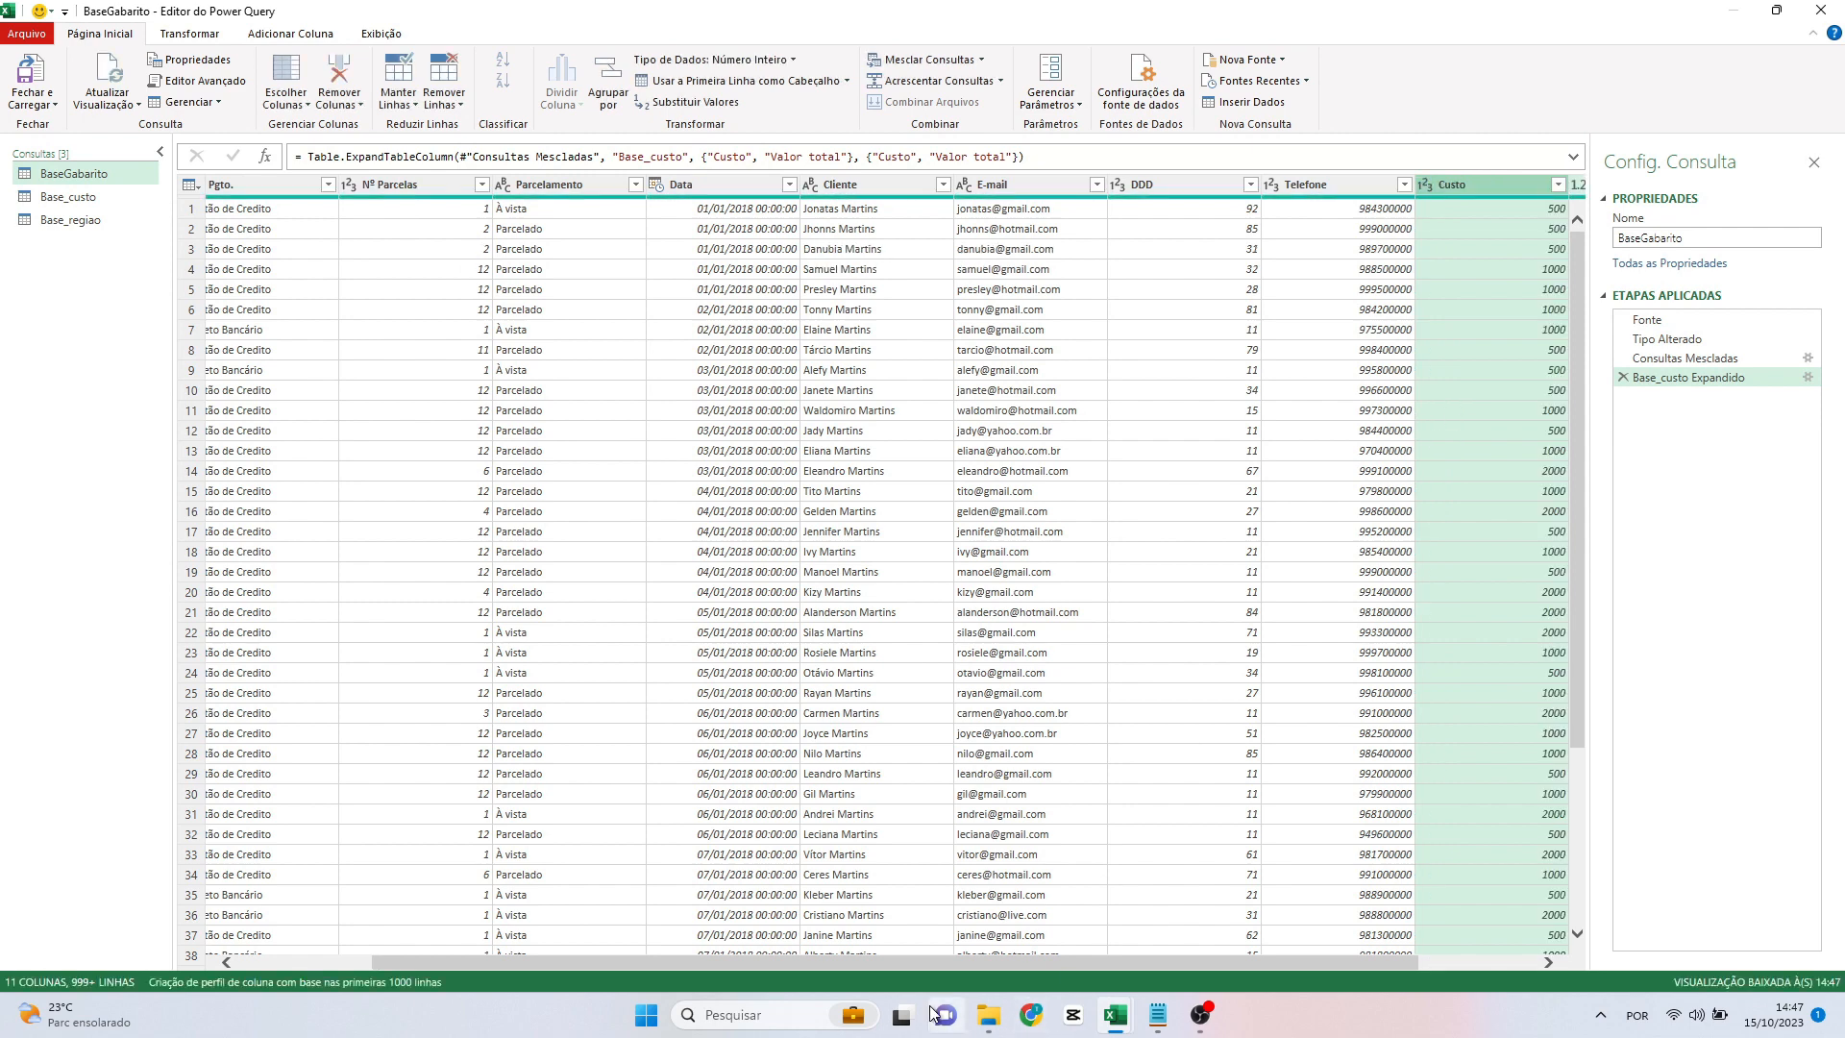
Merge BaseGabarito with Base_regiao using a left outer join, matching the DDD column to Prefixo.
{"action": "left_click_drag", "start_coordinate": [965, 961], "coordinate": [1219, 965]}
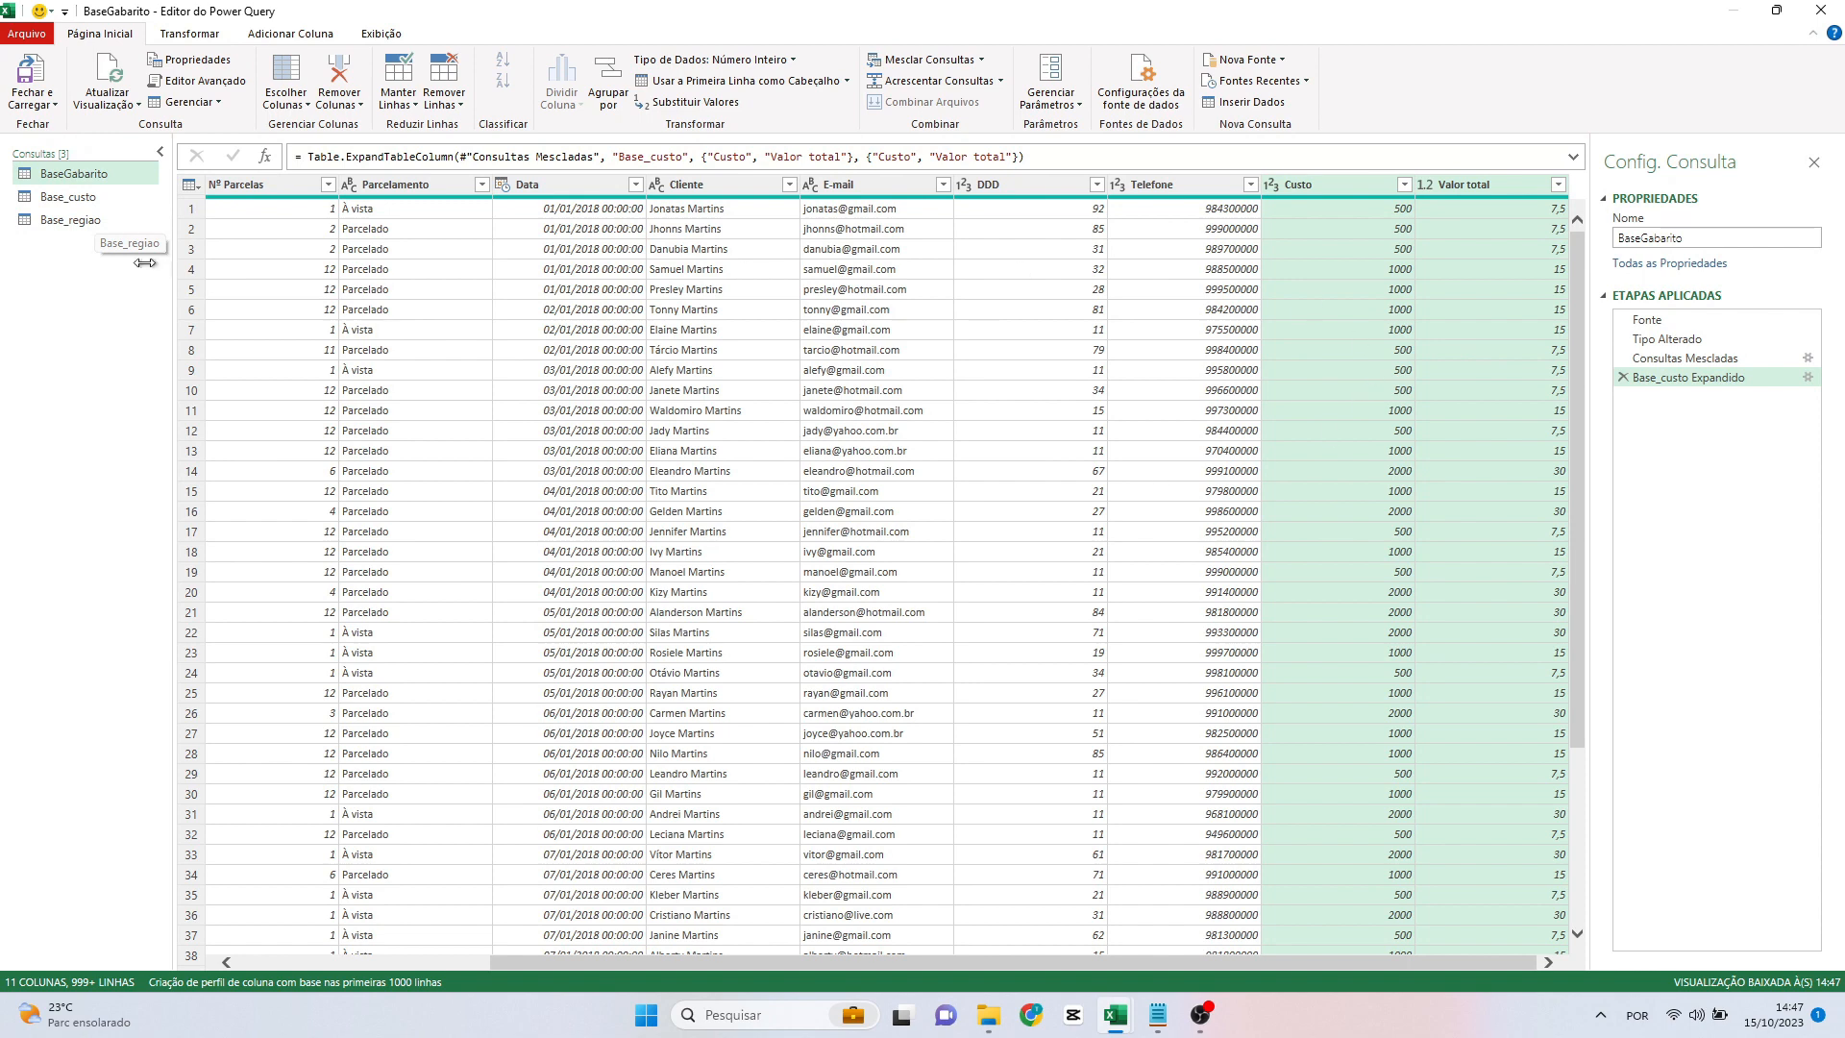
{"action": "left_click", "coordinate": [990, 184]}
{"action": "left_click", "coordinate": [982, 59]}
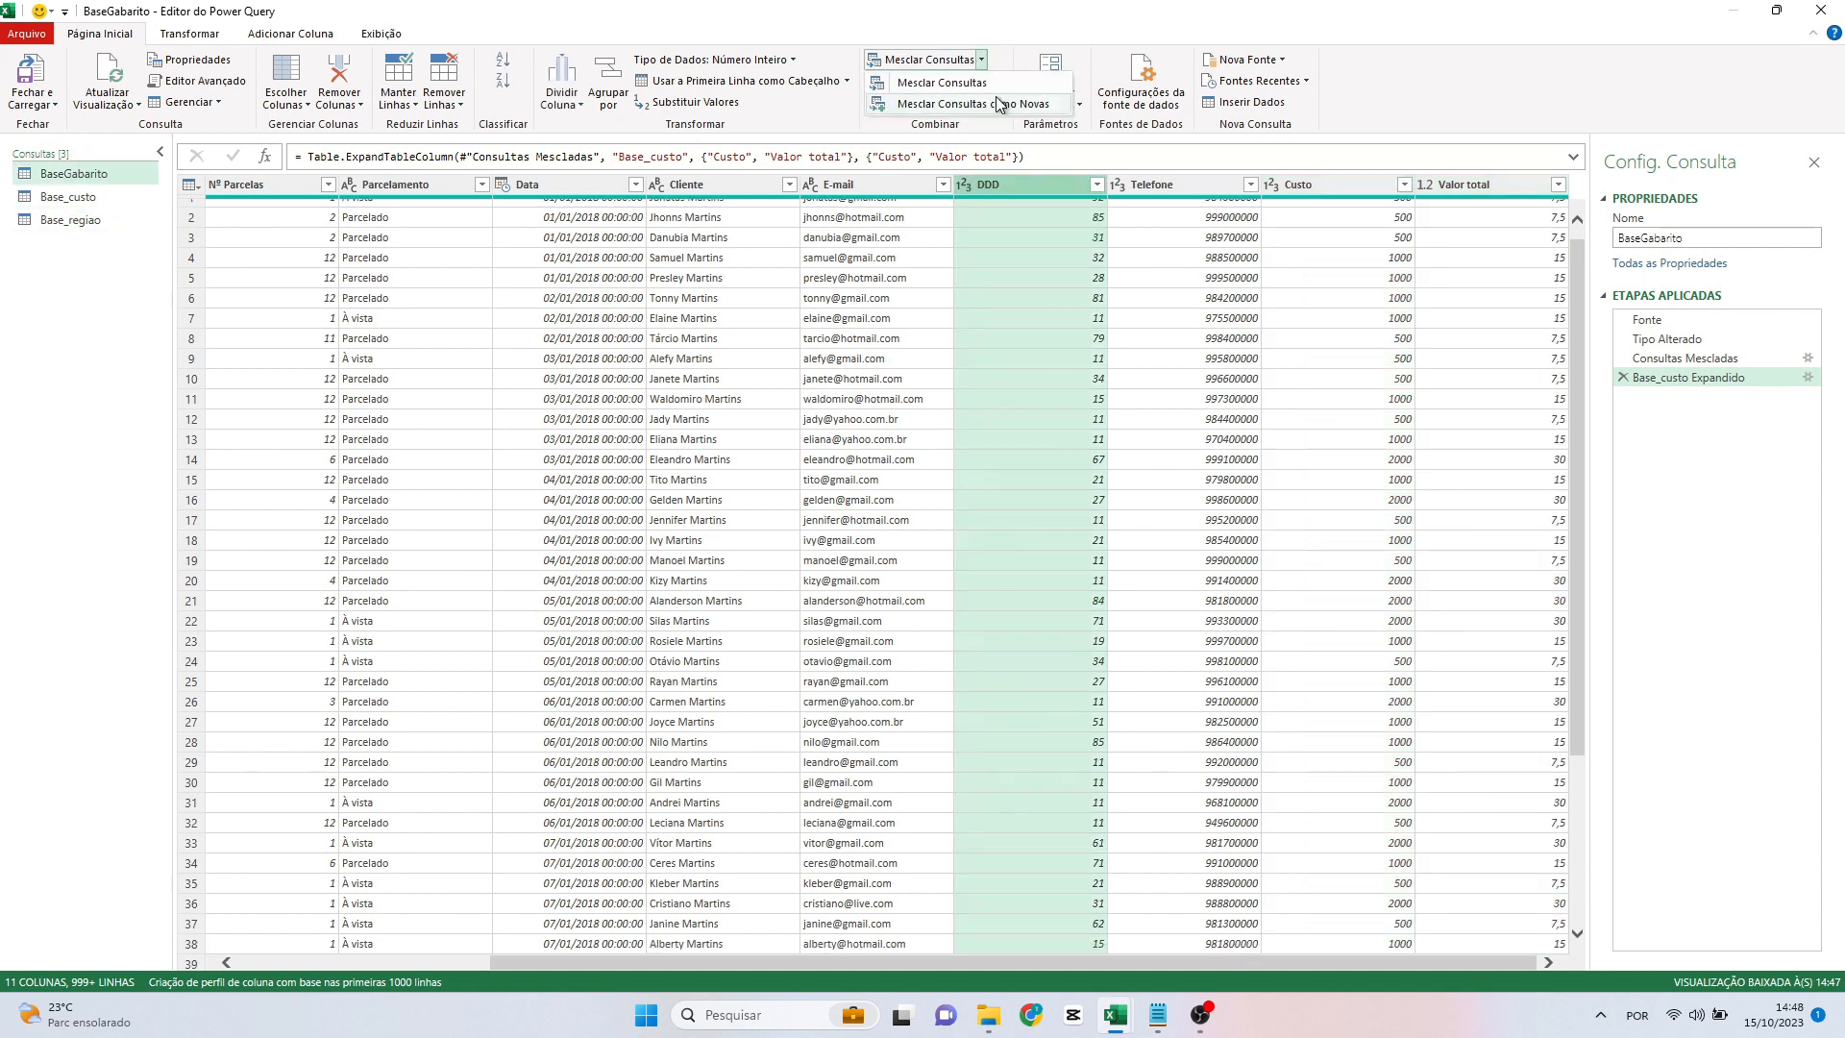
{"action": "left_click", "coordinate": [1009, 83]}
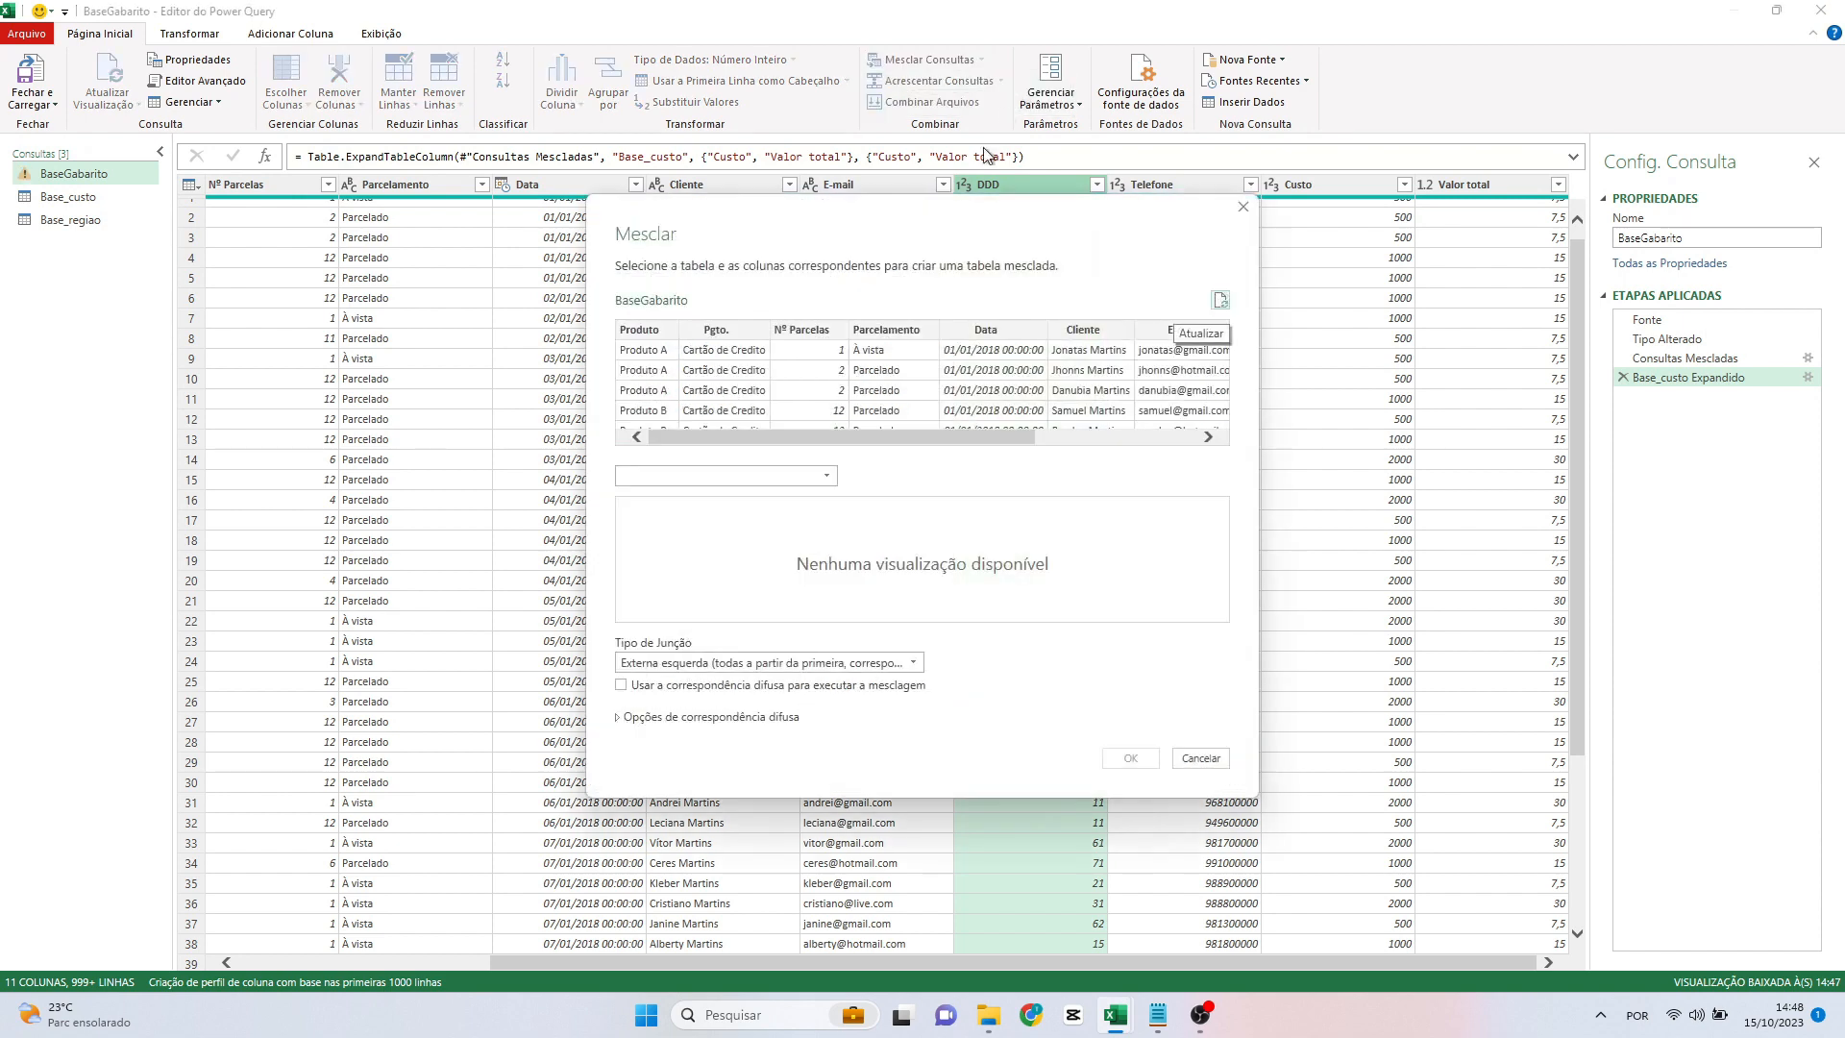
{"action": "left_click", "coordinate": [798, 429]}
{"action": "left_click_drag", "start_coordinate": [868, 441], "coordinate": [1207, 432]}
{"action": "left_click", "coordinate": [1009, 332]}
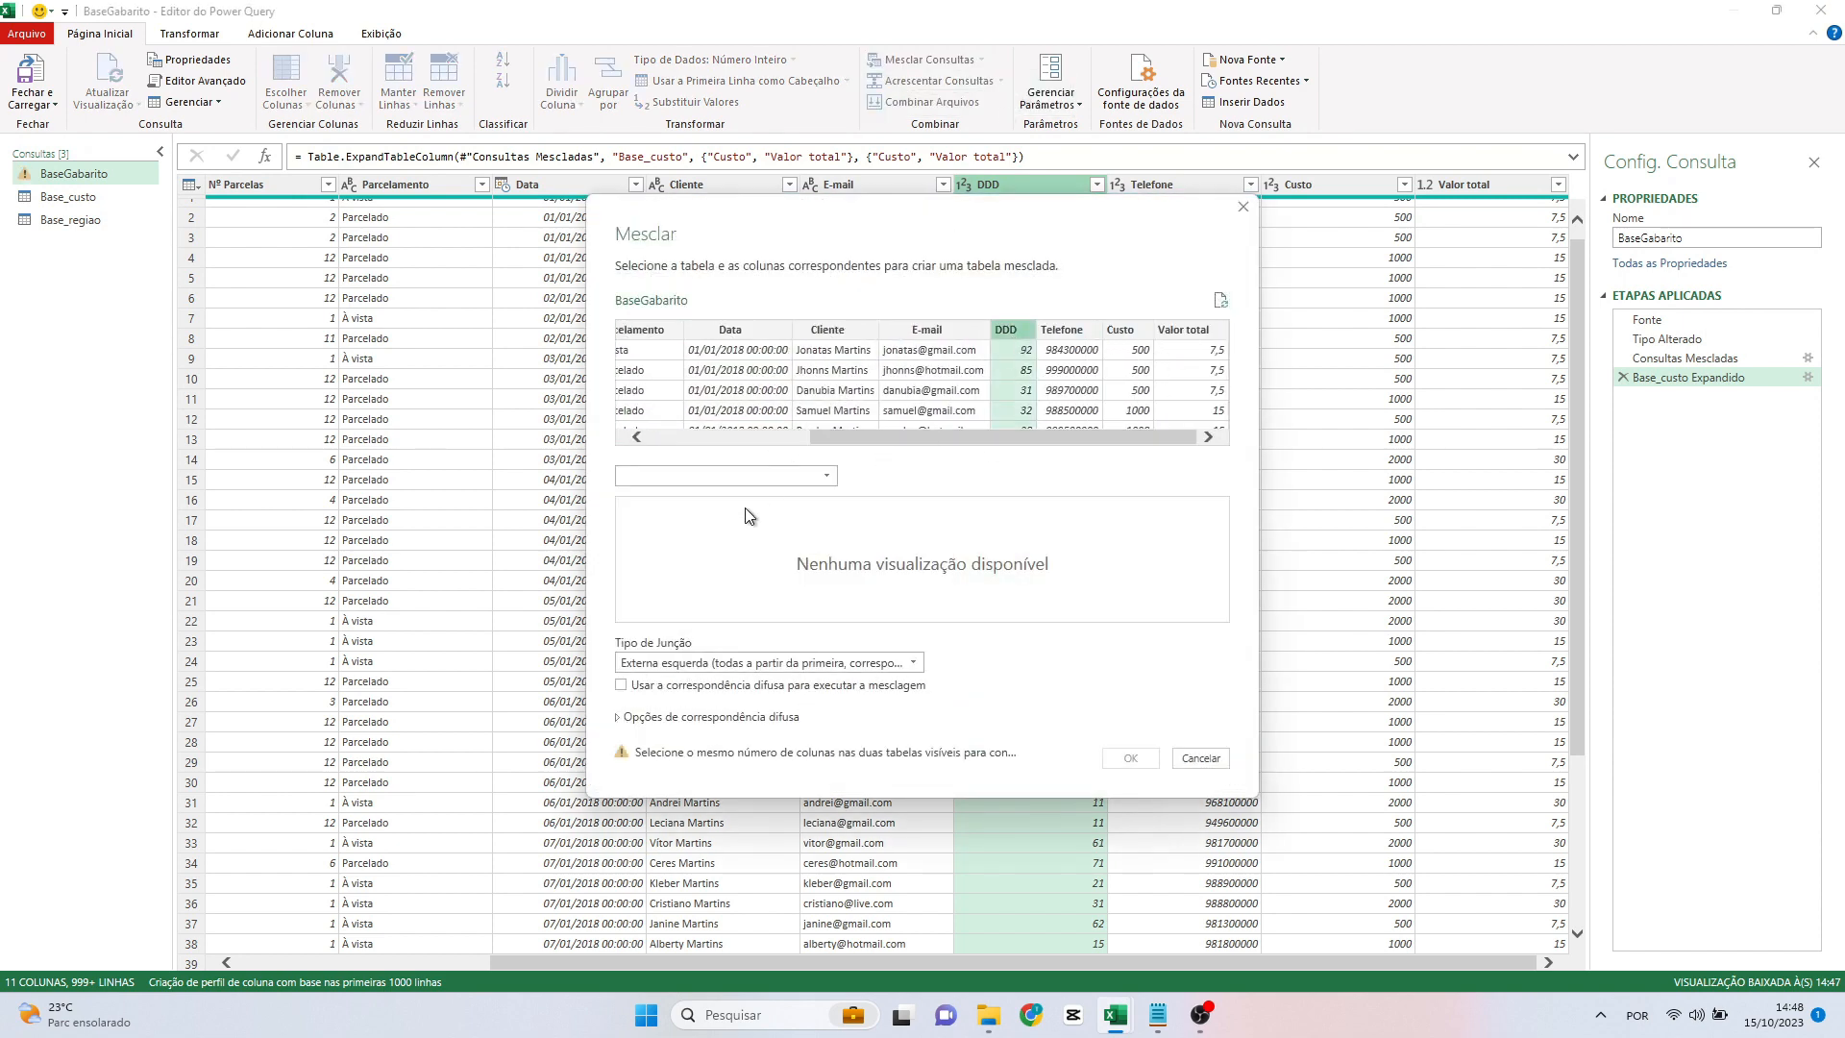
{"action": "left_click", "coordinate": [802, 476]}
{"action": "left_click", "coordinate": [807, 534]}
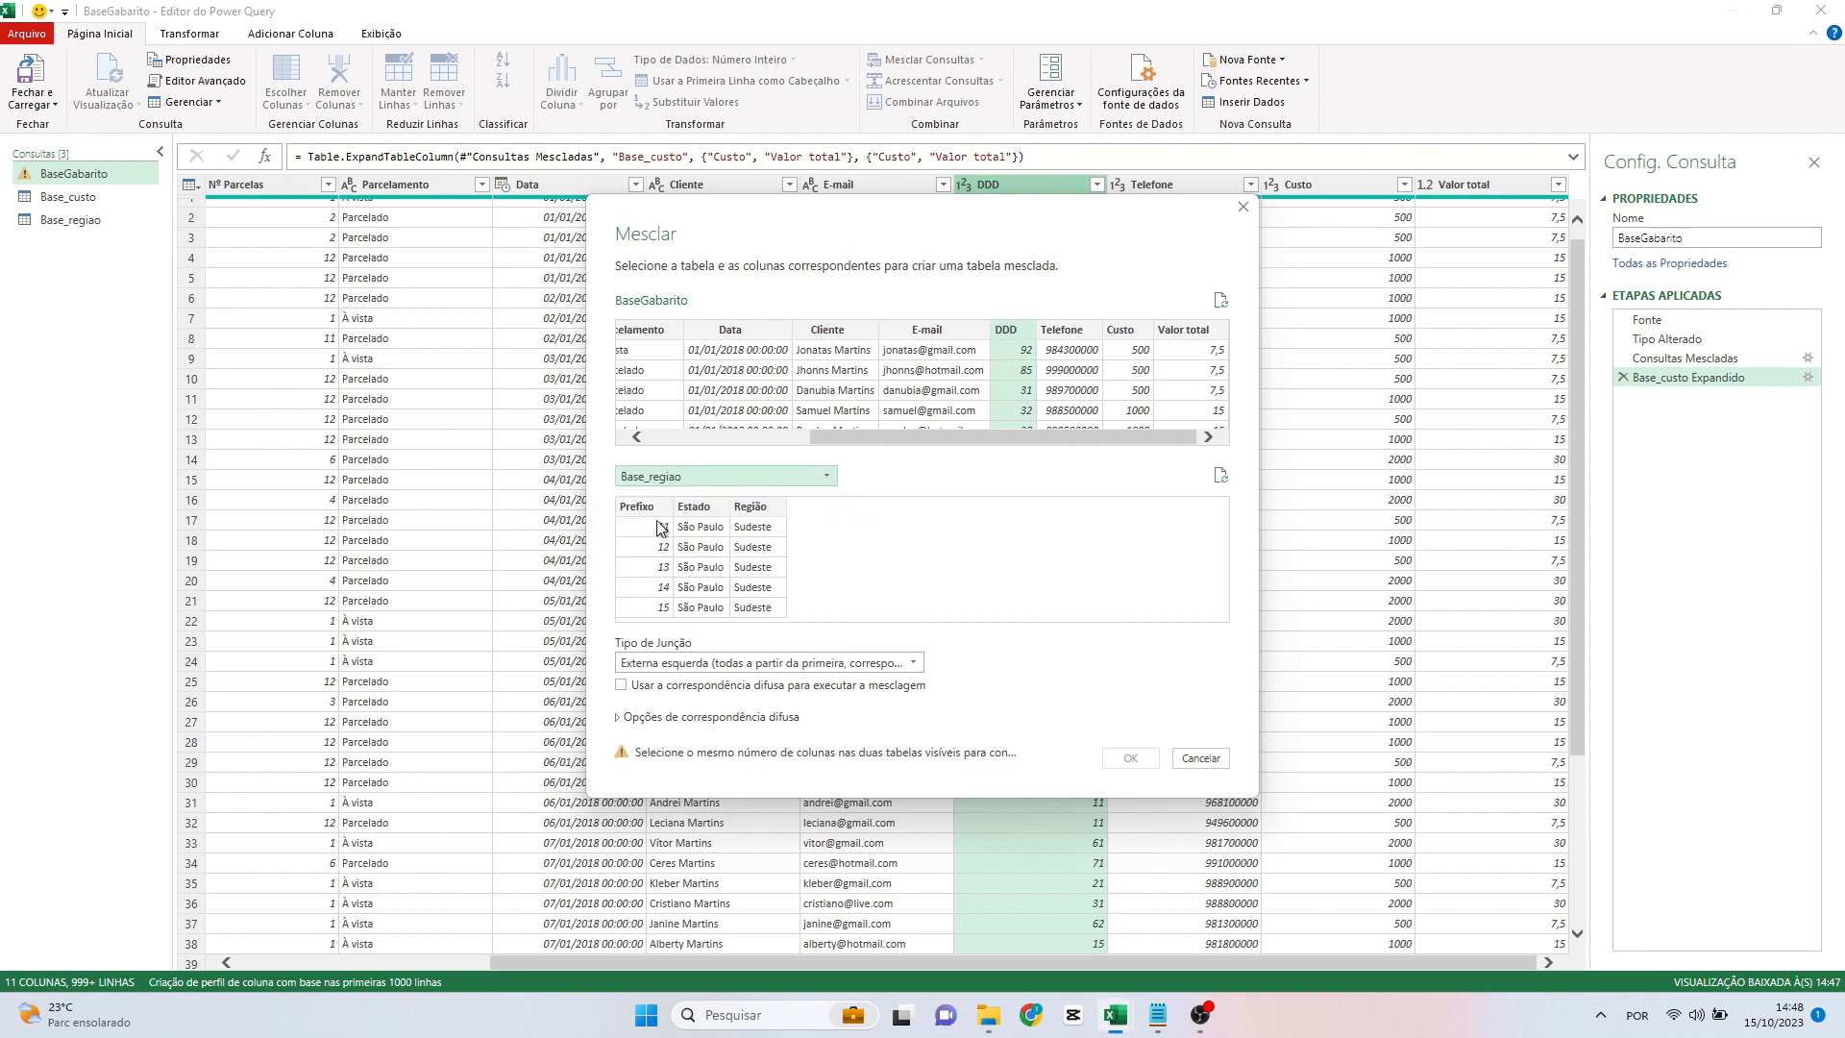
{"action": "left_click", "coordinate": [662, 525]}
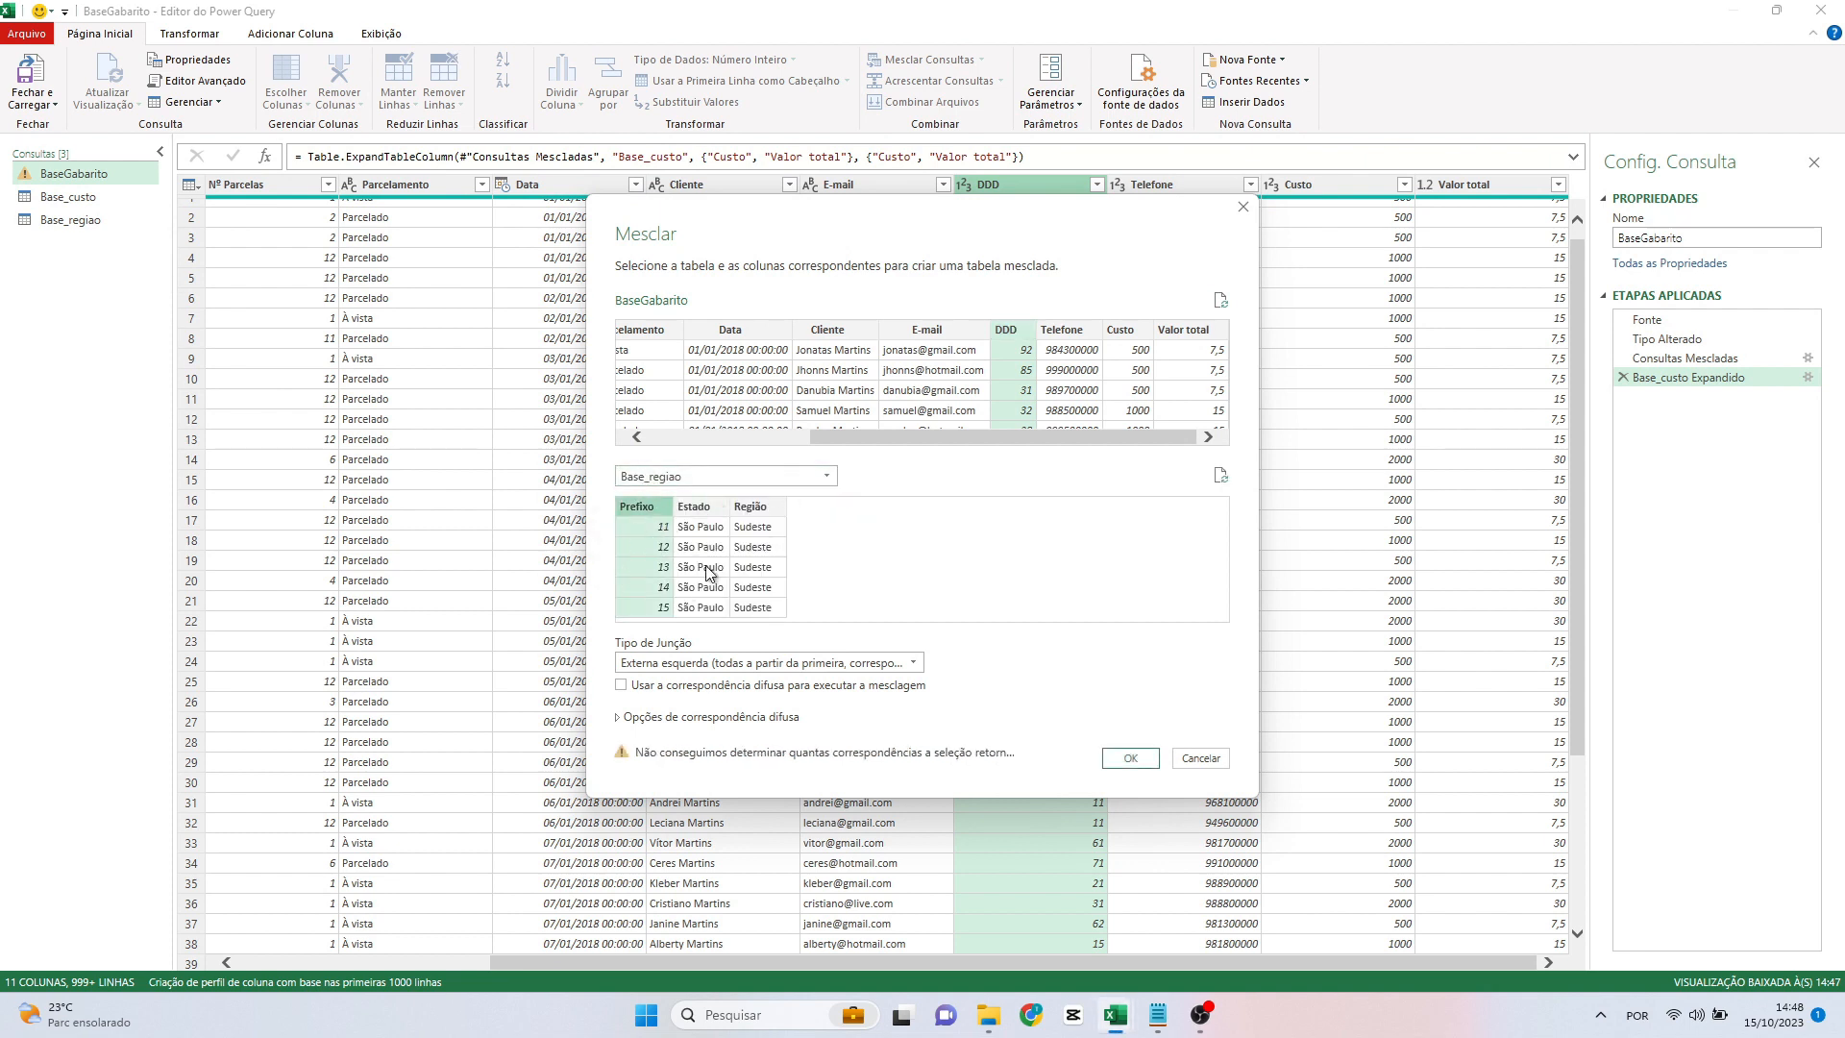
{"action": "left_click", "coordinate": [1130, 760]}
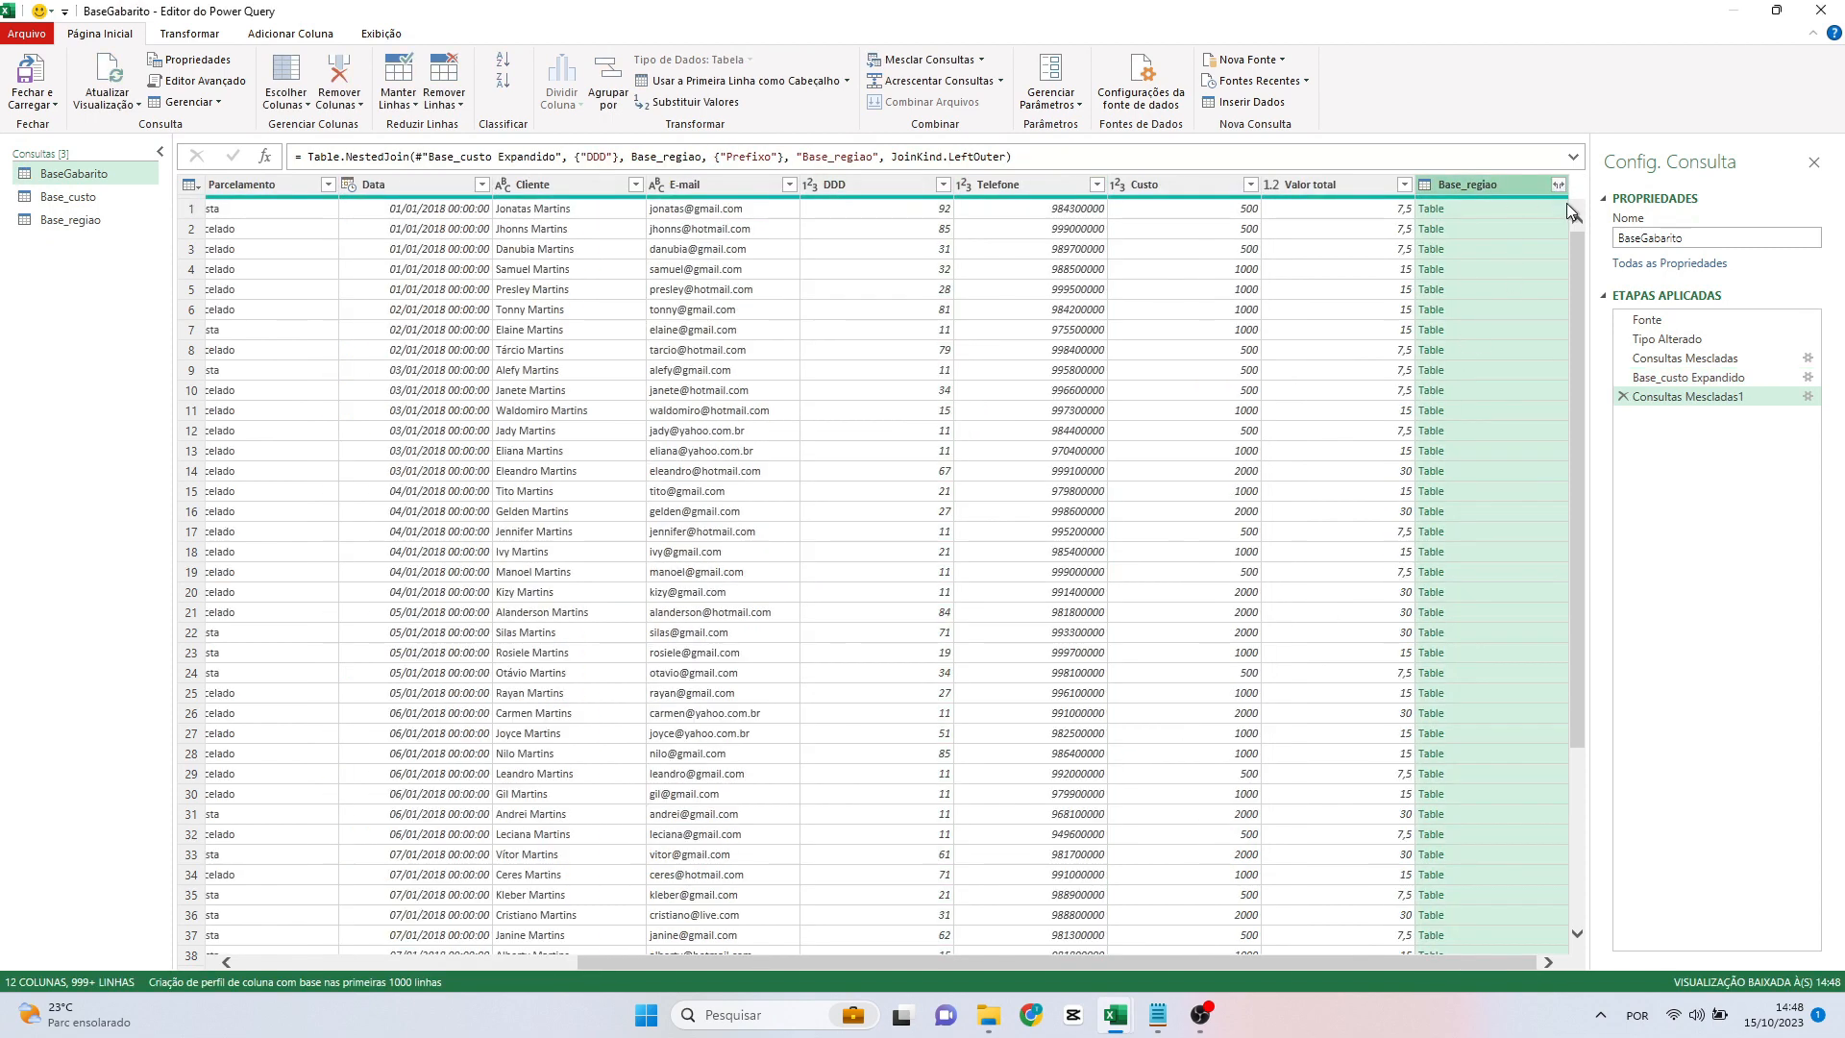
Expand the merged Base_regiao column into only Estado and Região, without the original column name as prefix, and check the resulting rows.
{"action": "left_click", "coordinate": [1558, 184]}
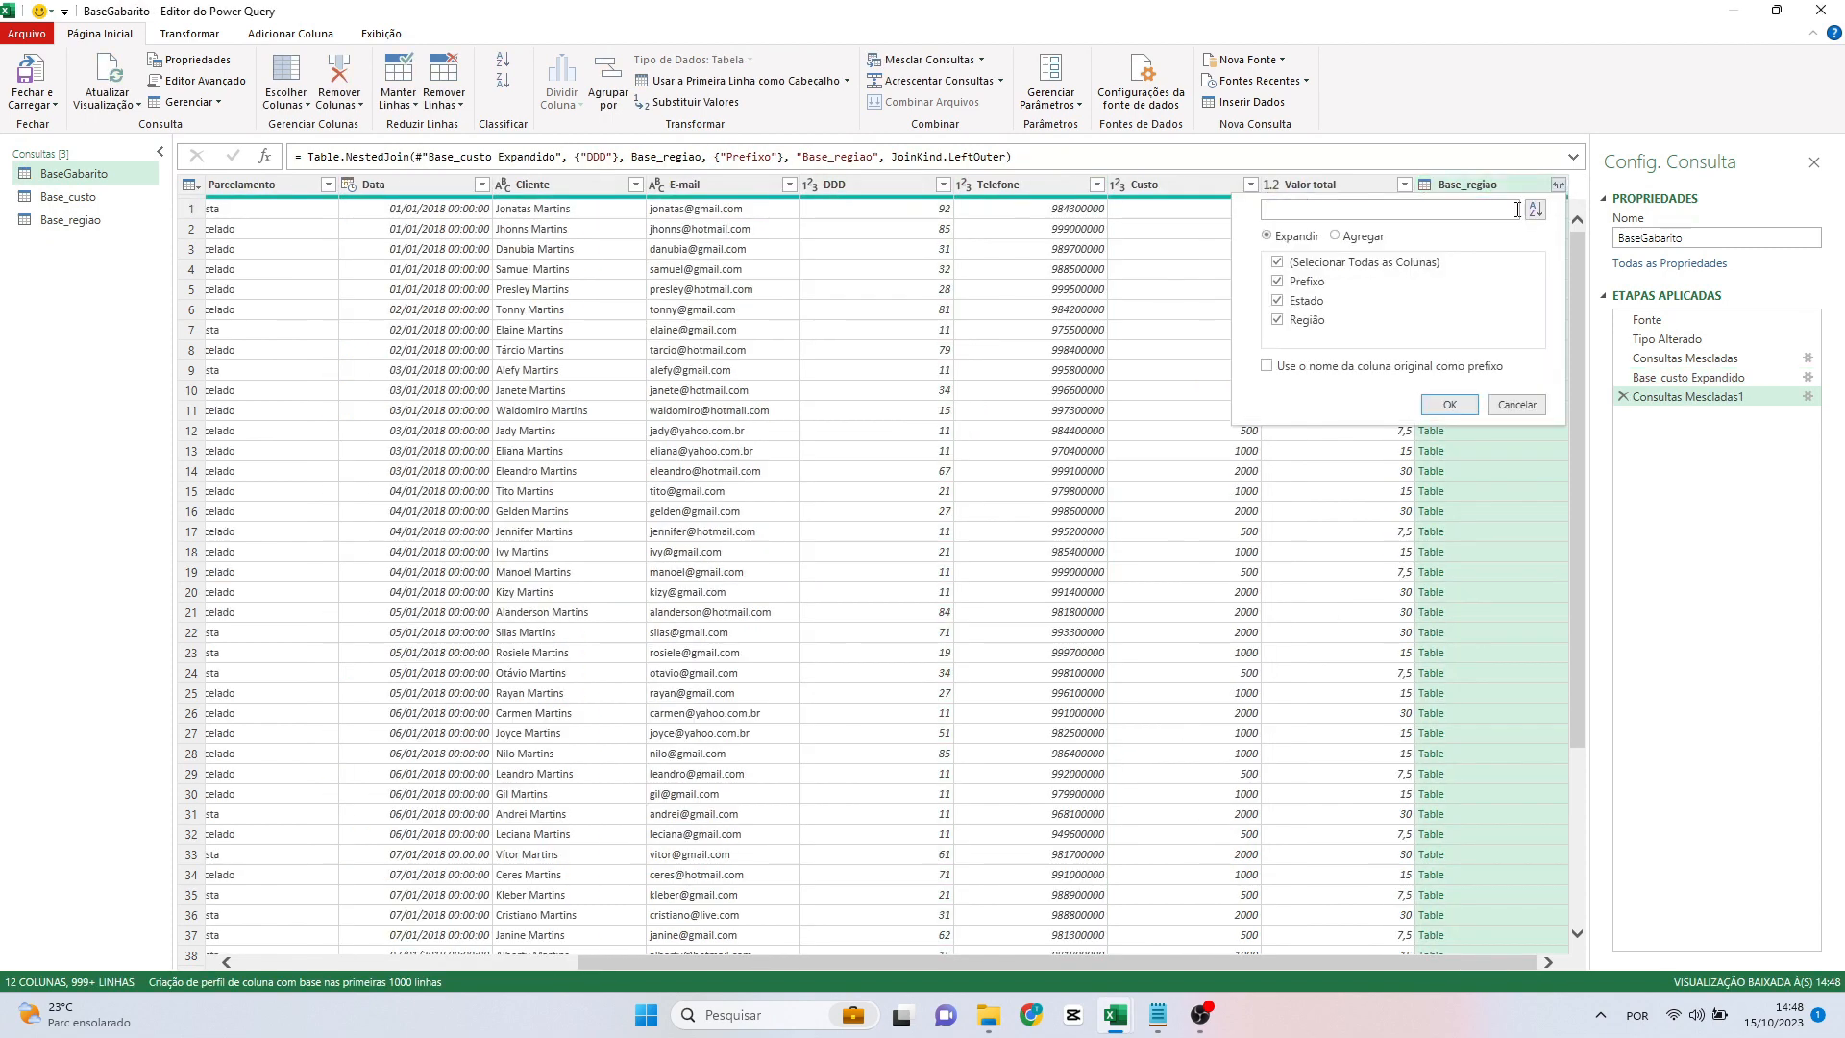
{"action": "left_click", "coordinate": [1279, 264]}
{"action": "left_click", "coordinate": [1278, 302]}
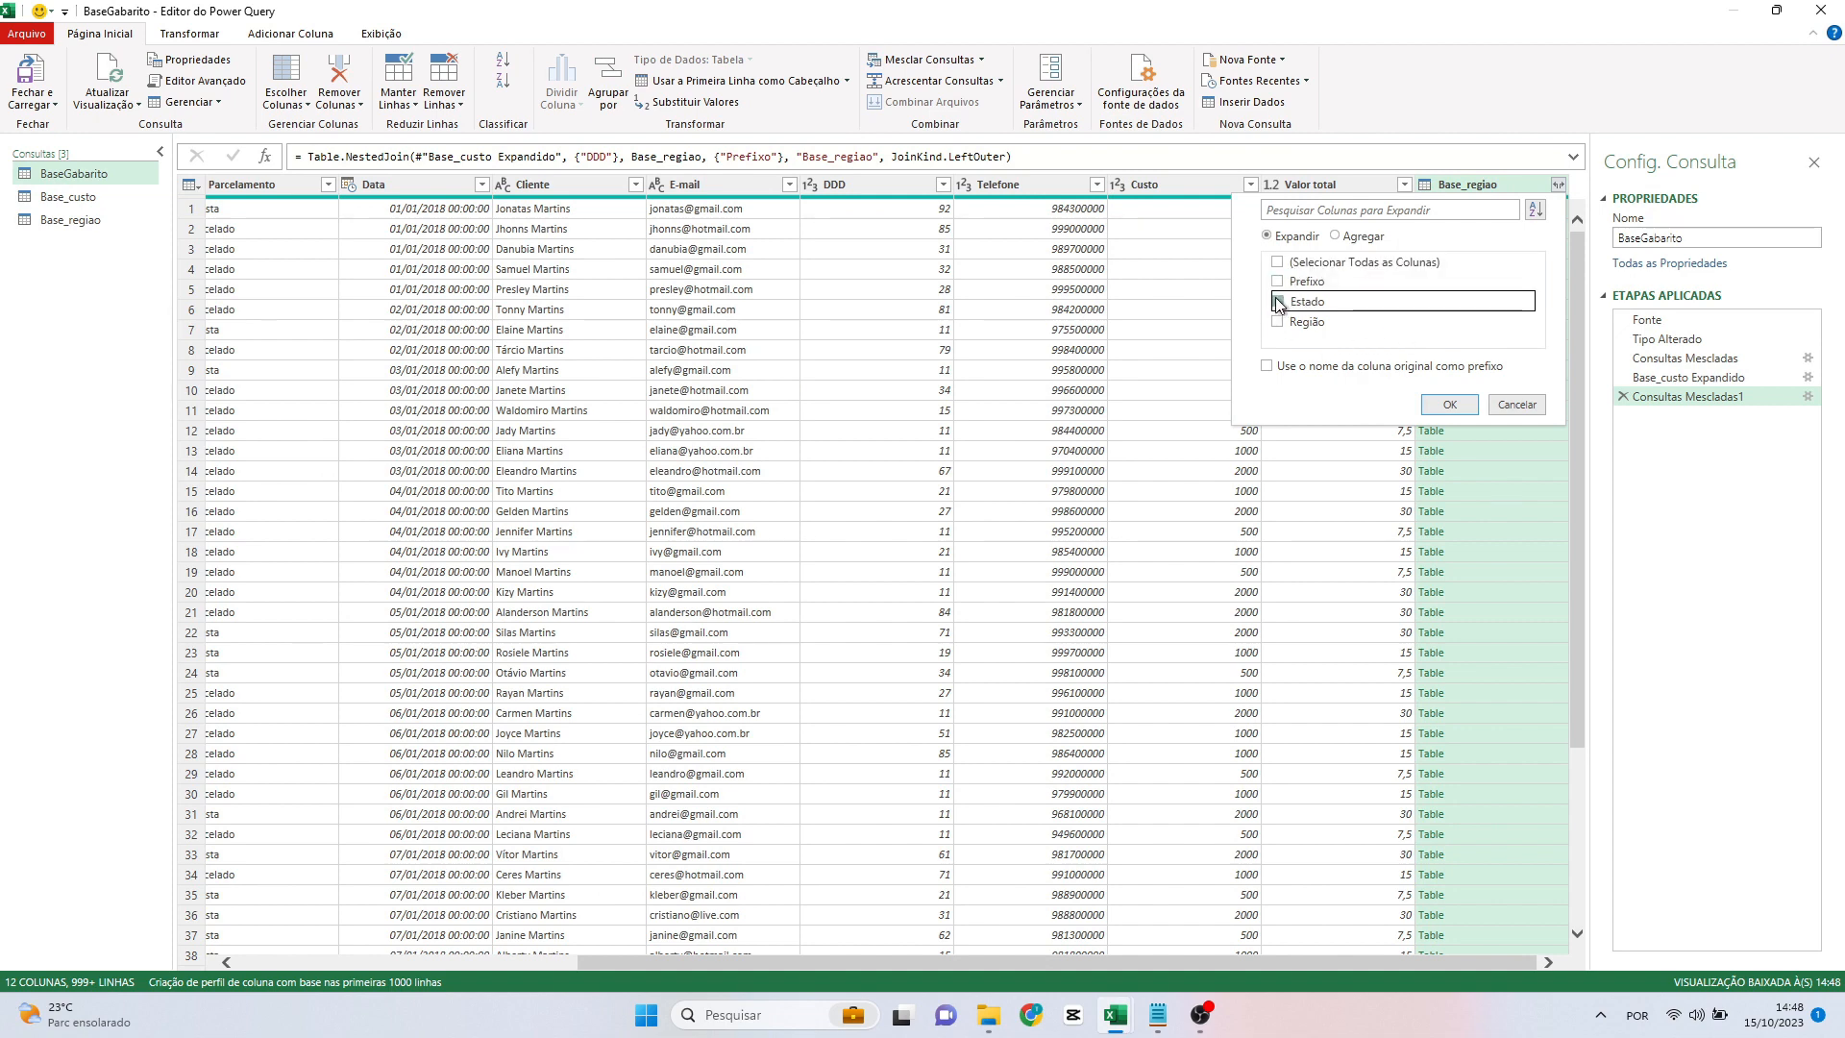
{"action": "left_click", "coordinate": [1279, 322]}
{"action": "left_click", "coordinate": [1450, 404]}
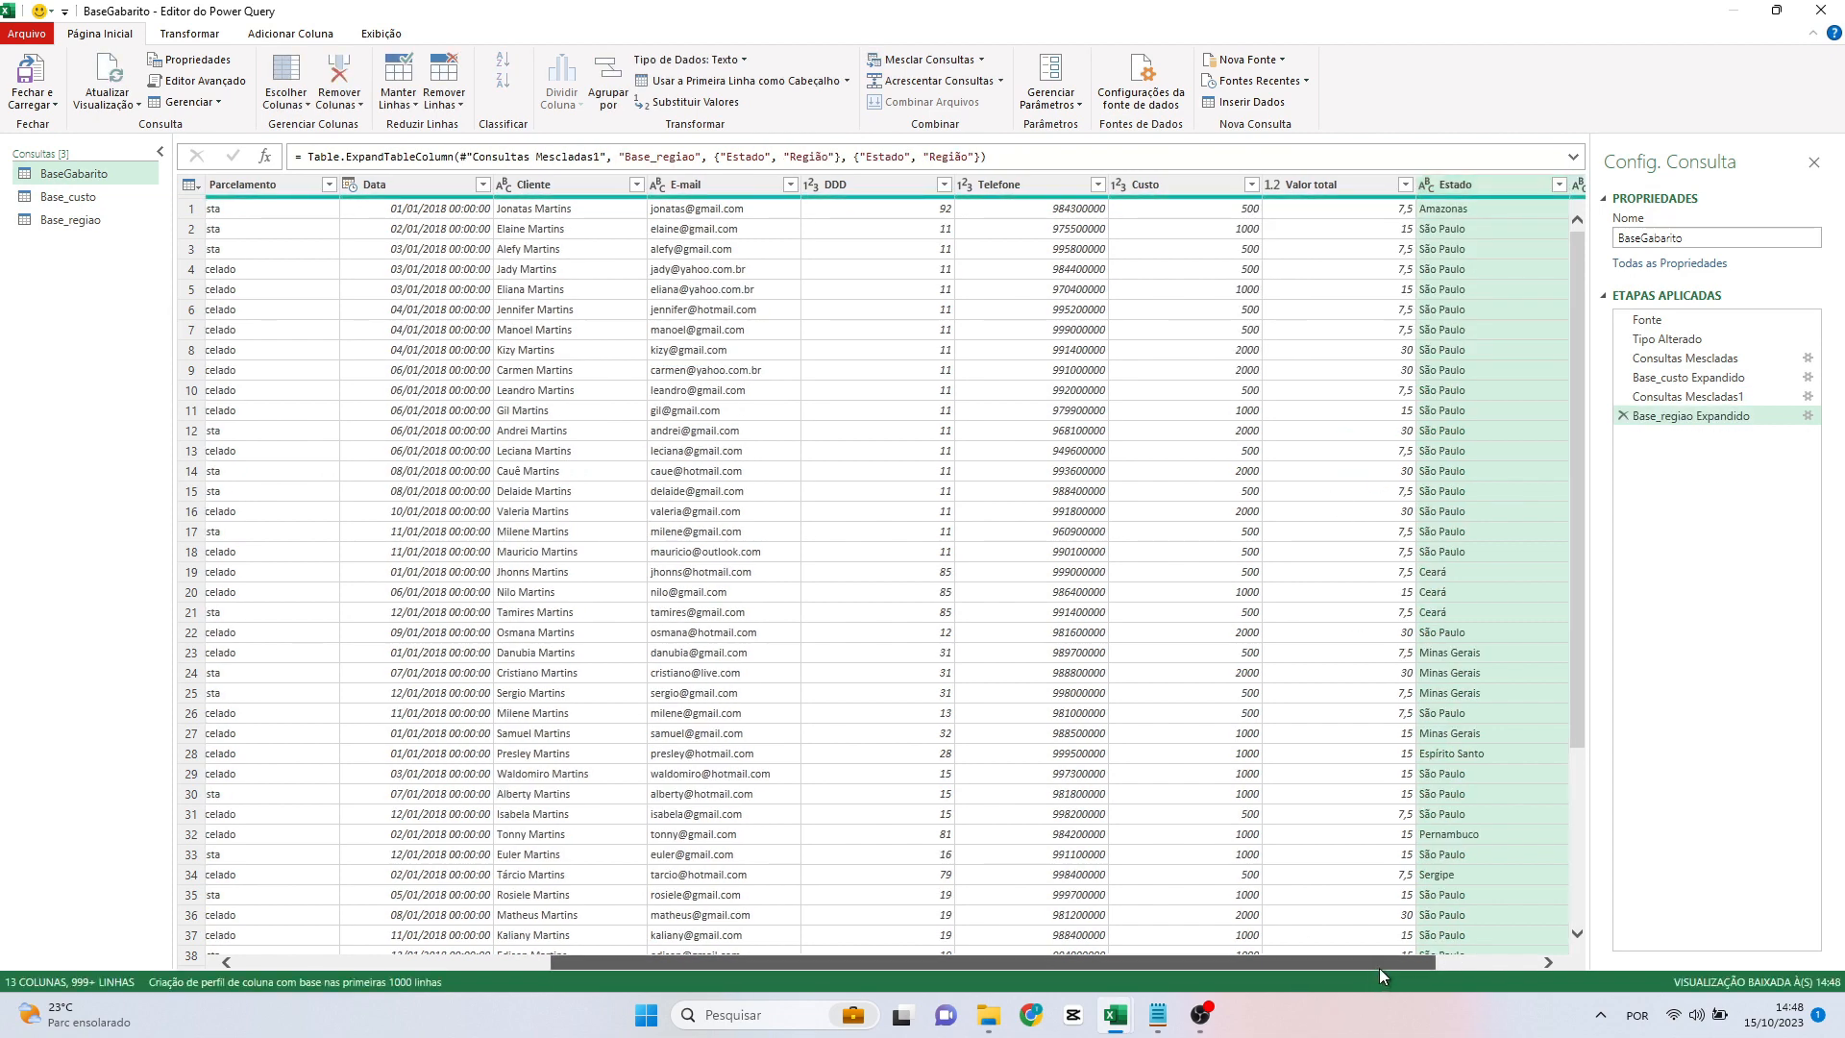
{"action": "left_click_drag", "start_coordinate": [1380, 965], "coordinate": [1583, 956]}
{"action": "scroll", "coordinate": [1409, 579], "scroll_direction": "down", "scroll_amount": 2}
{"action": "scroll", "coordinate": [1409, 581], "scroll_direction": "down", "scroll_amount": 20}
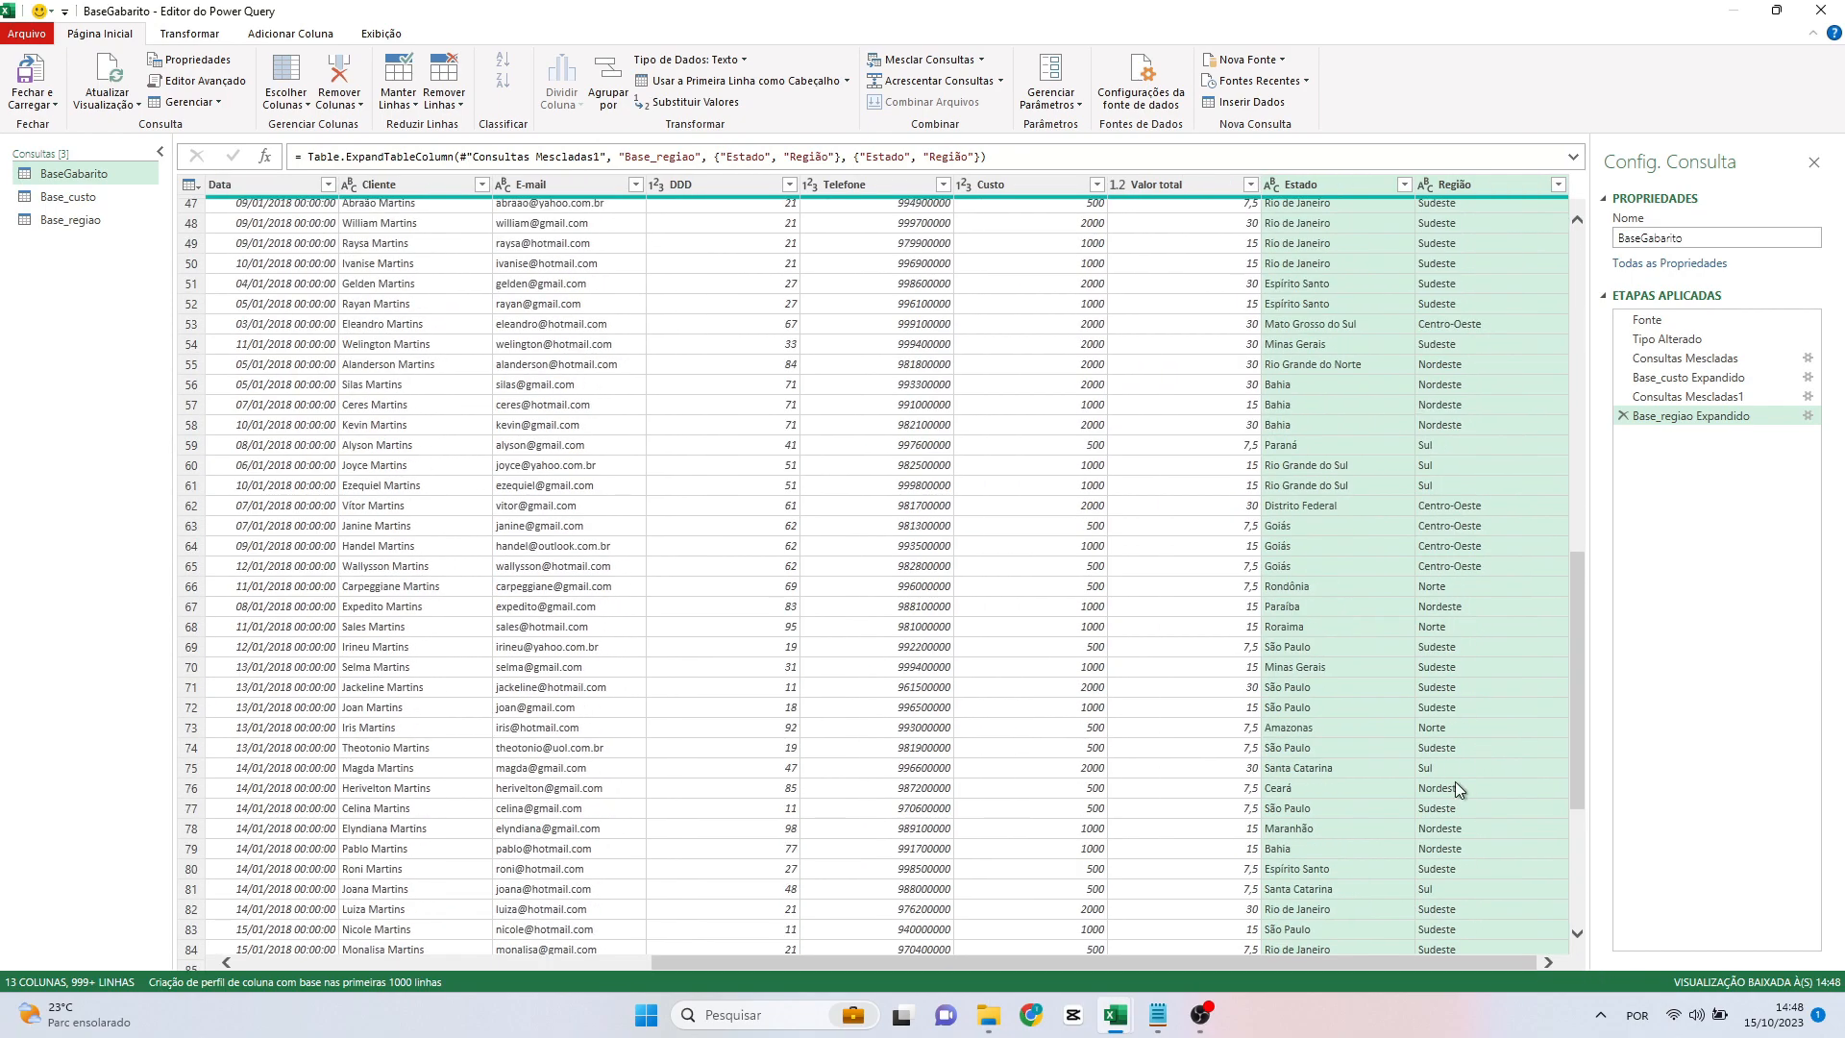
{"action": "scroll", "coordinate": [1490, 753], "scroll_direction": "up", "scroll_amount": 20}
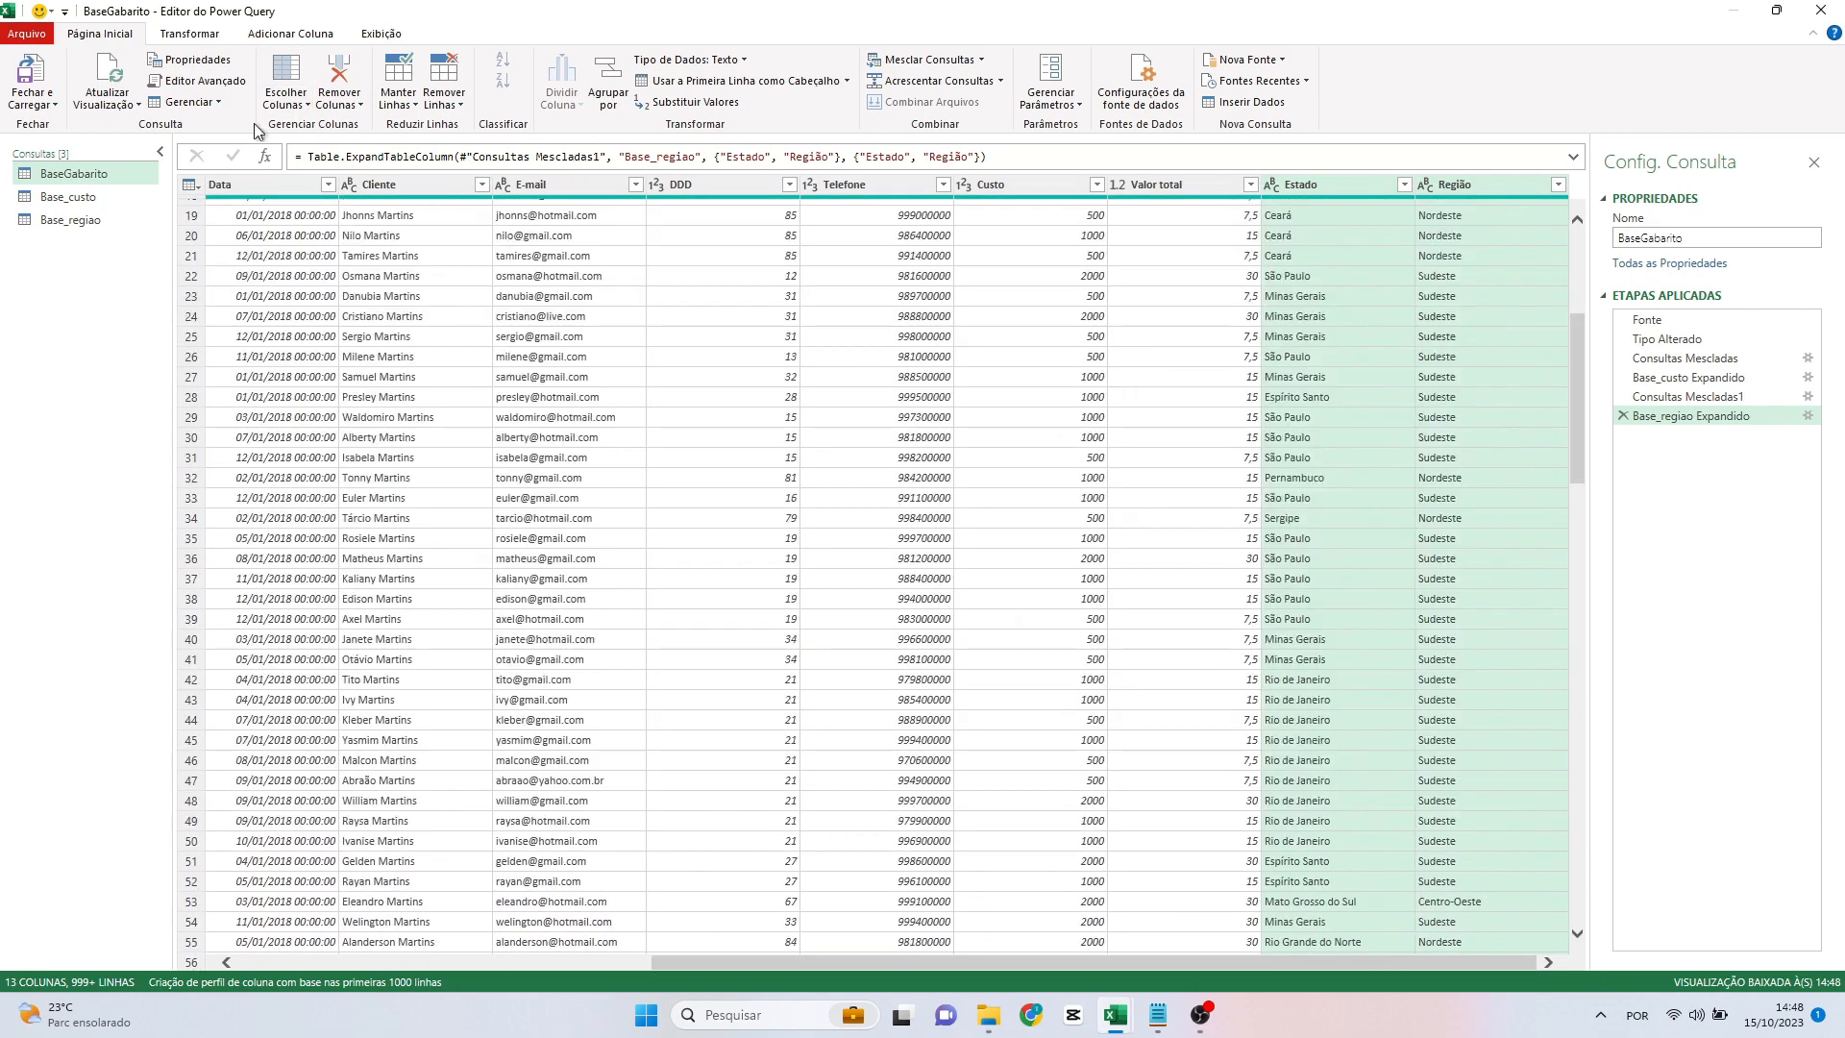
Close and load the query editor's changes, and load BaseGabarito as a table on the existing Base tratada sheet at cell A1.
{"action": "left_click", "coordinate": [31, 72]}
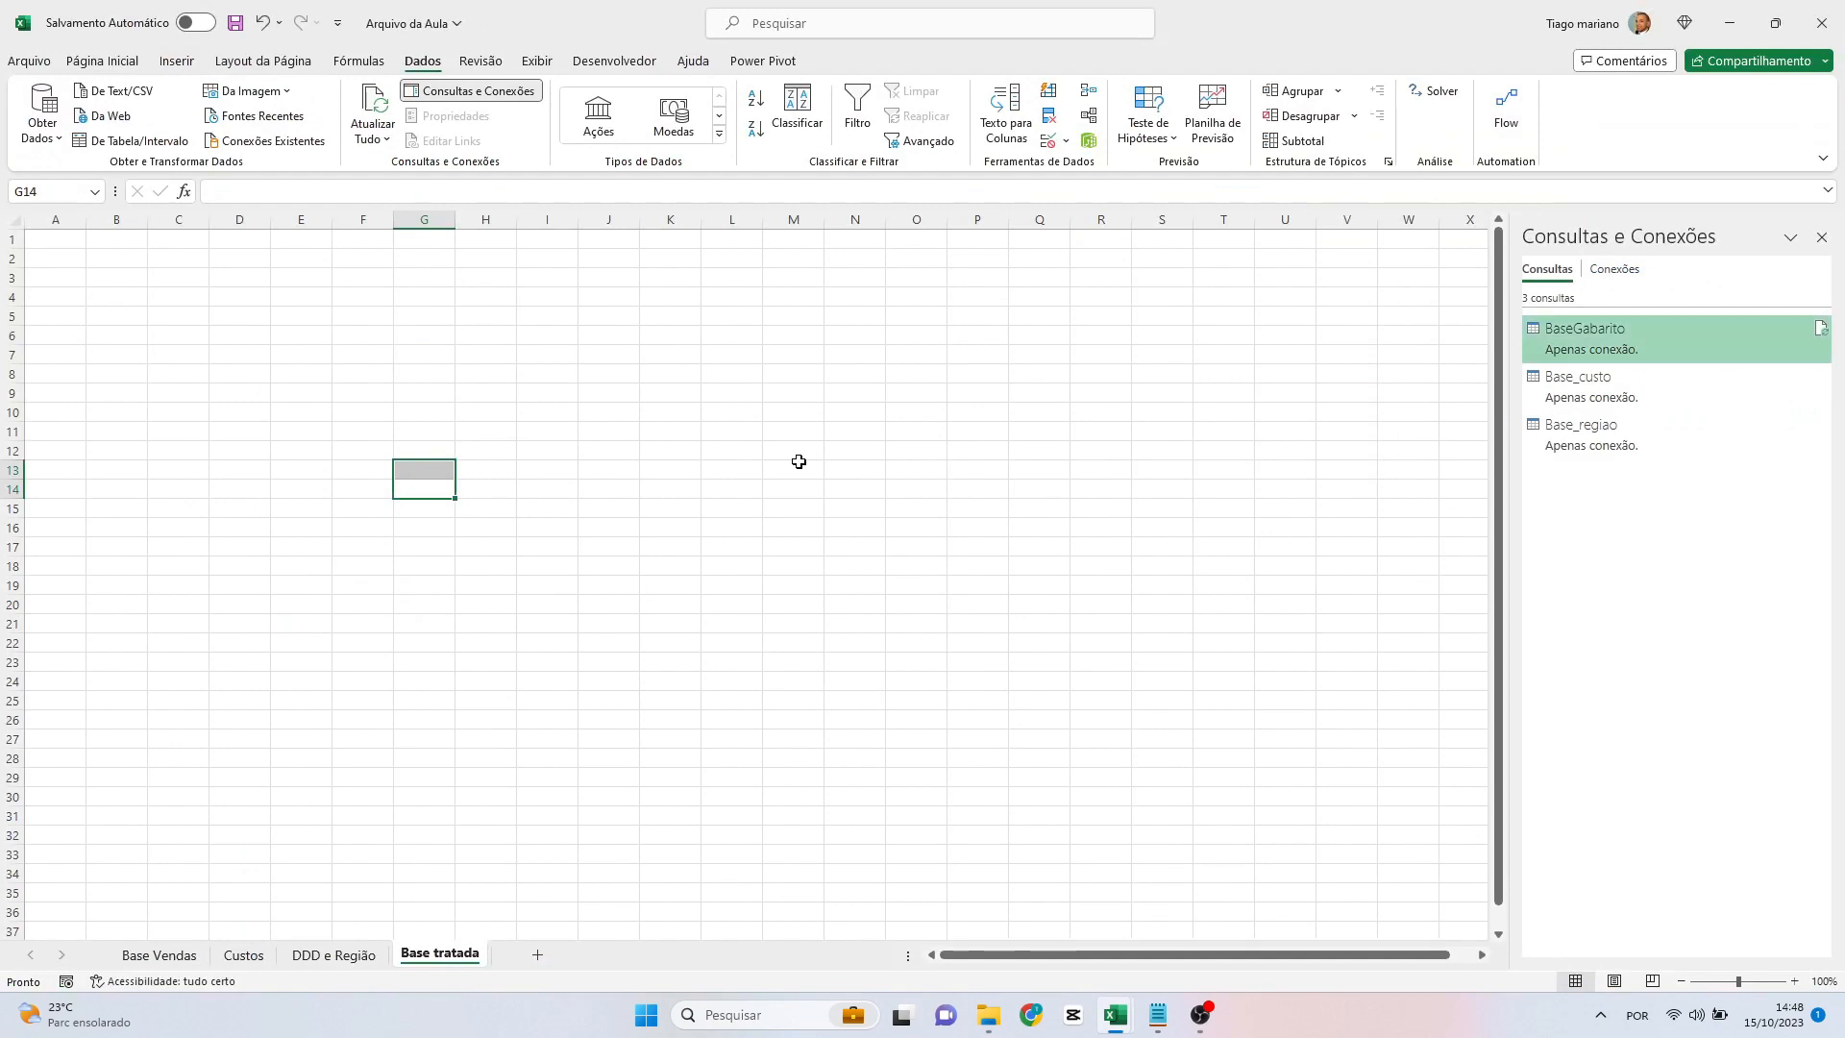
{"action": "left_click", "coordinate": [816, 472]}
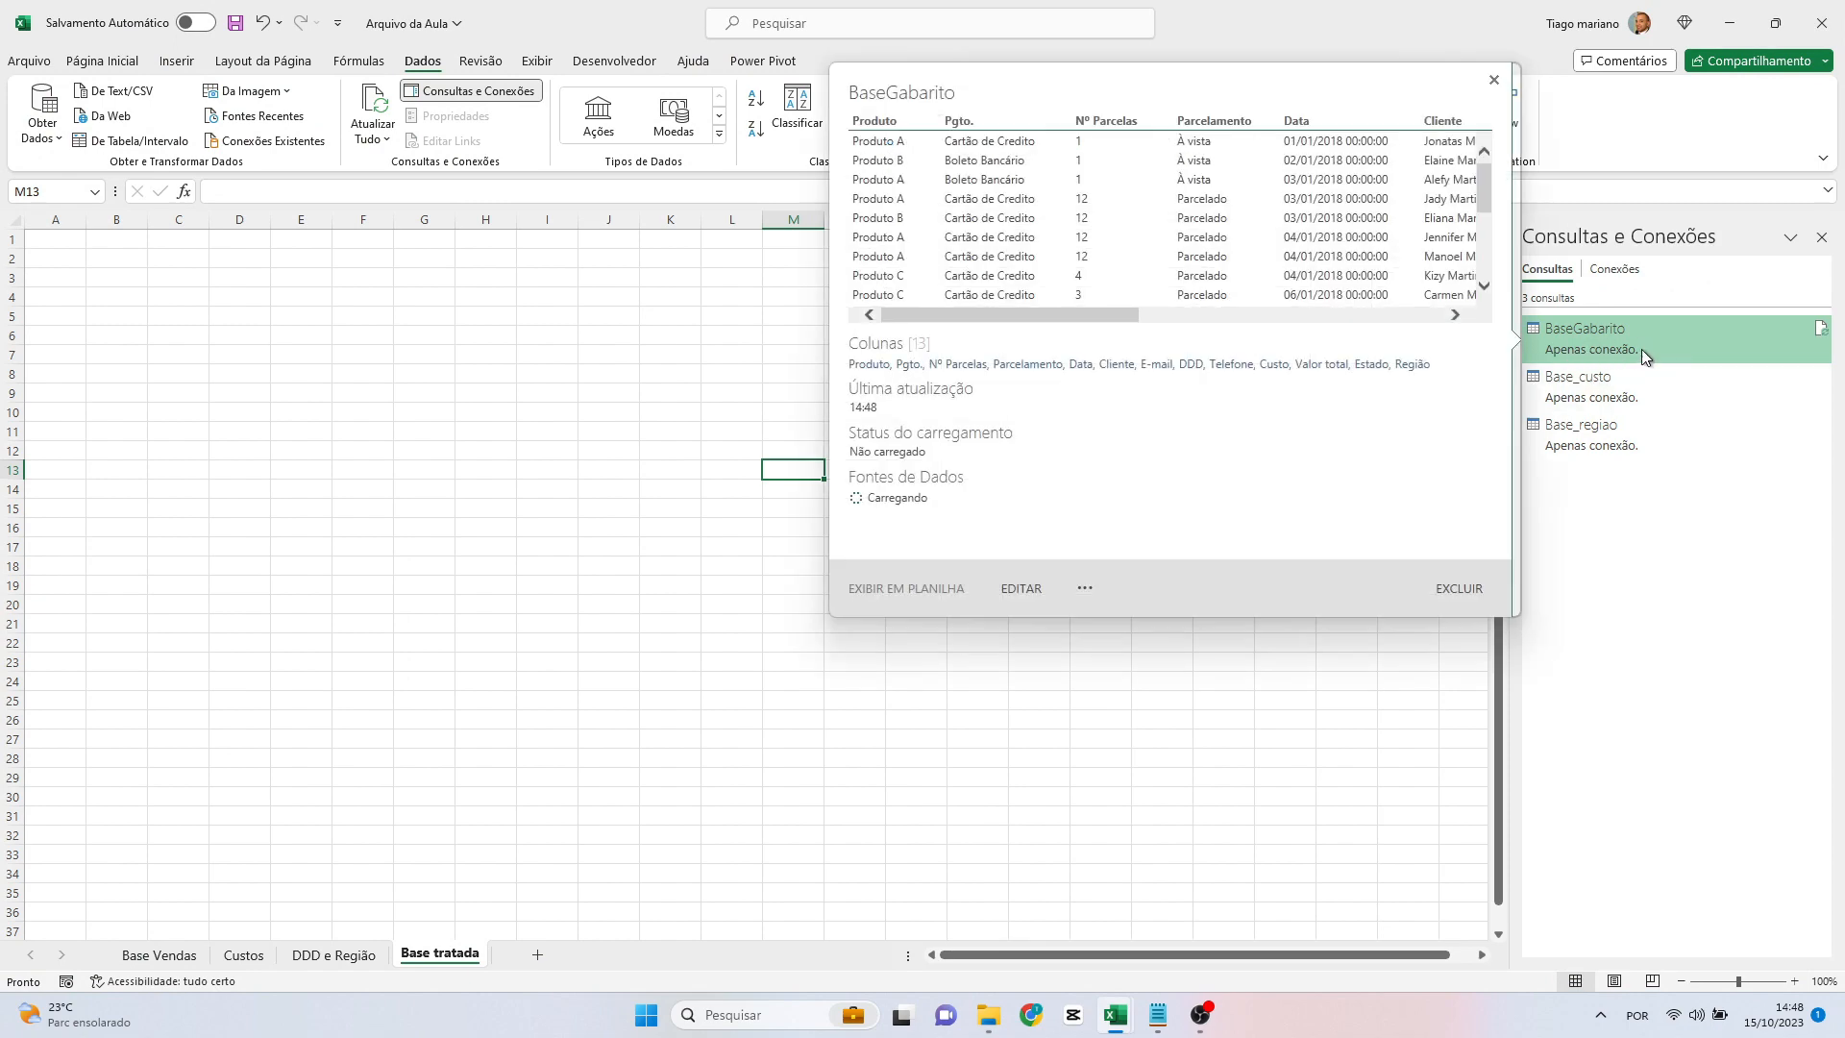
{"action": "right_click", "coordinate": [1650, 337]}
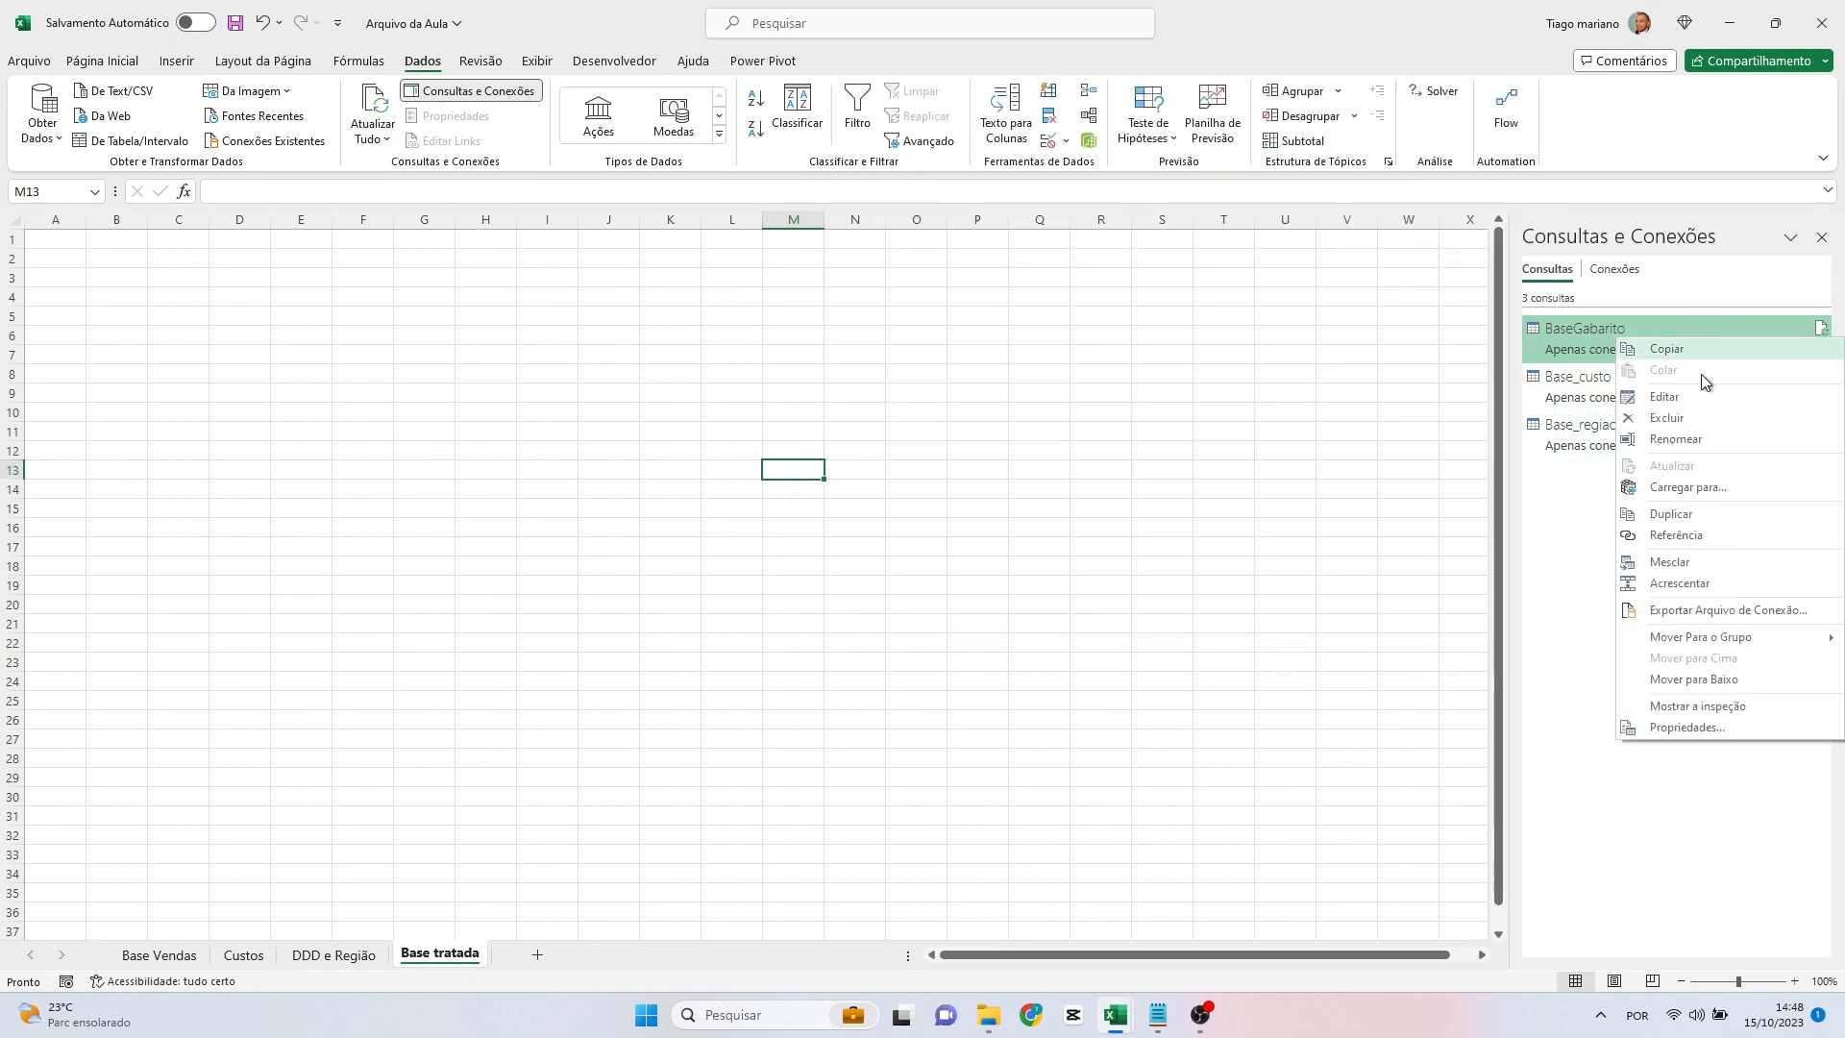
{"action": "left_click", "coordinate": [1722, 485]}
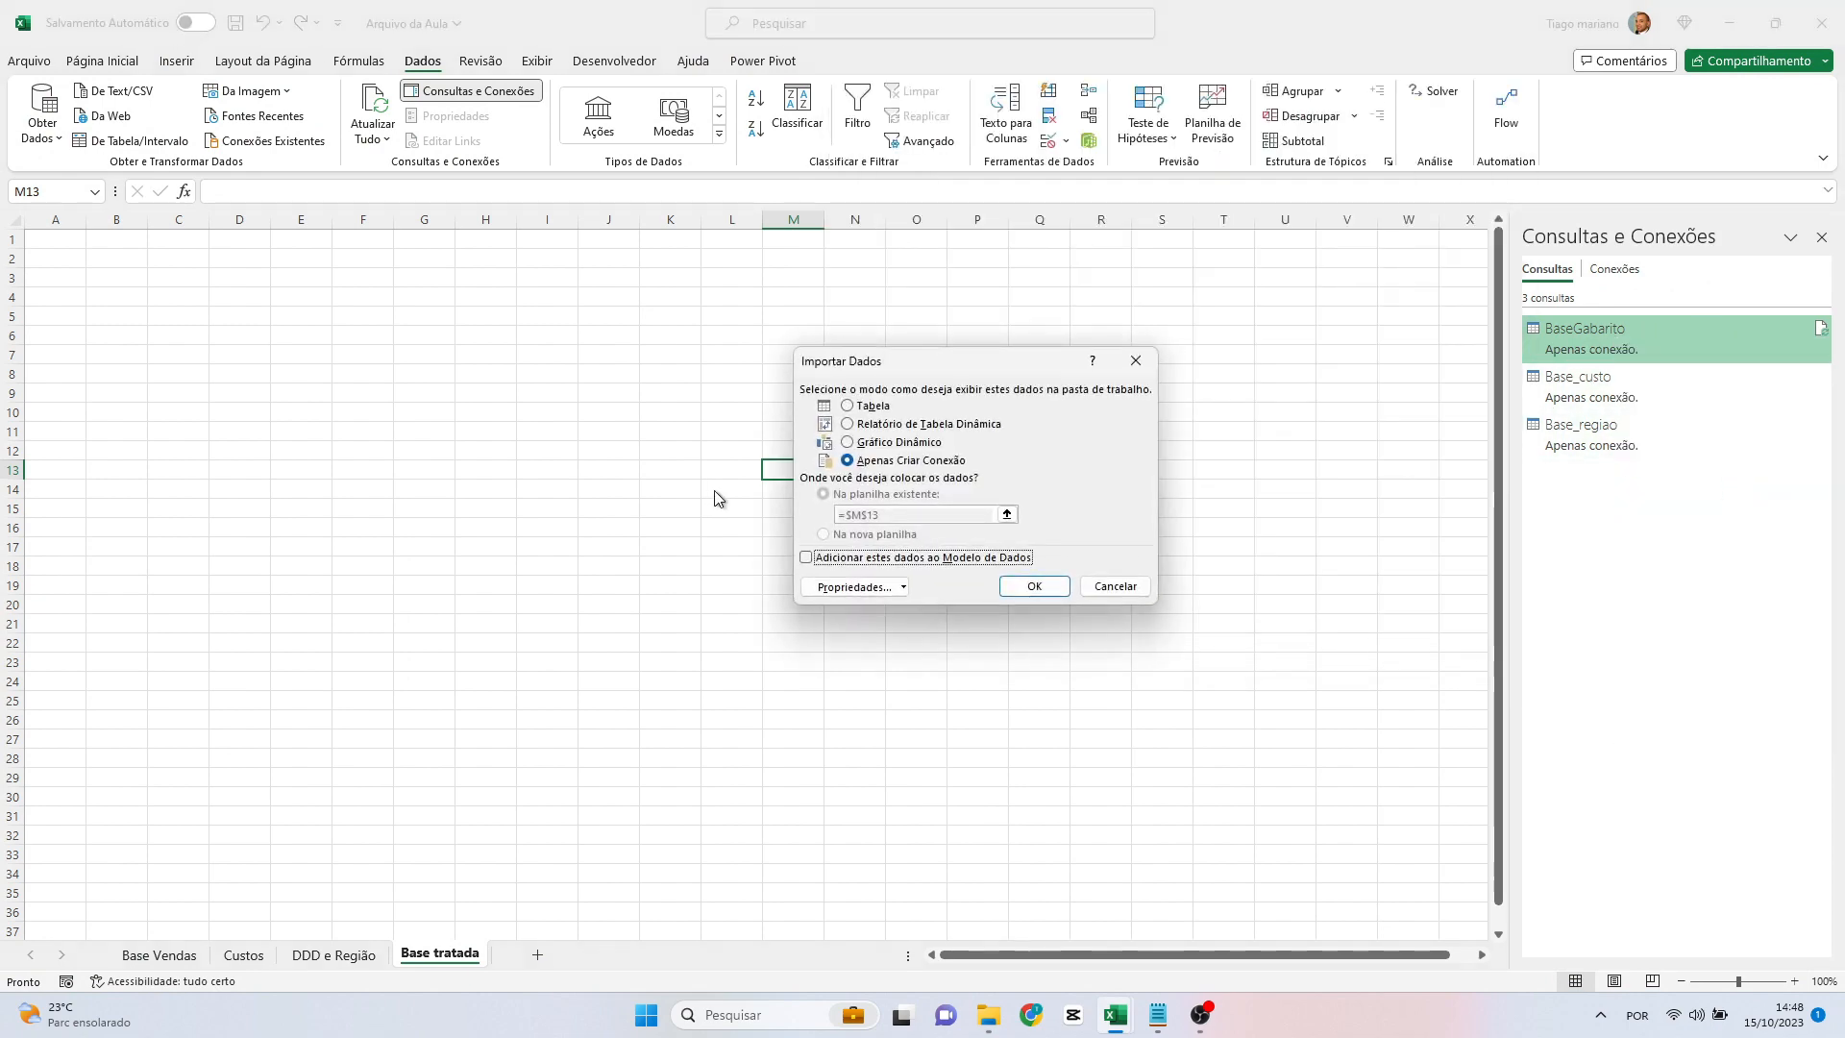
{"action": "left_click", "coordinate": [847, 404]}
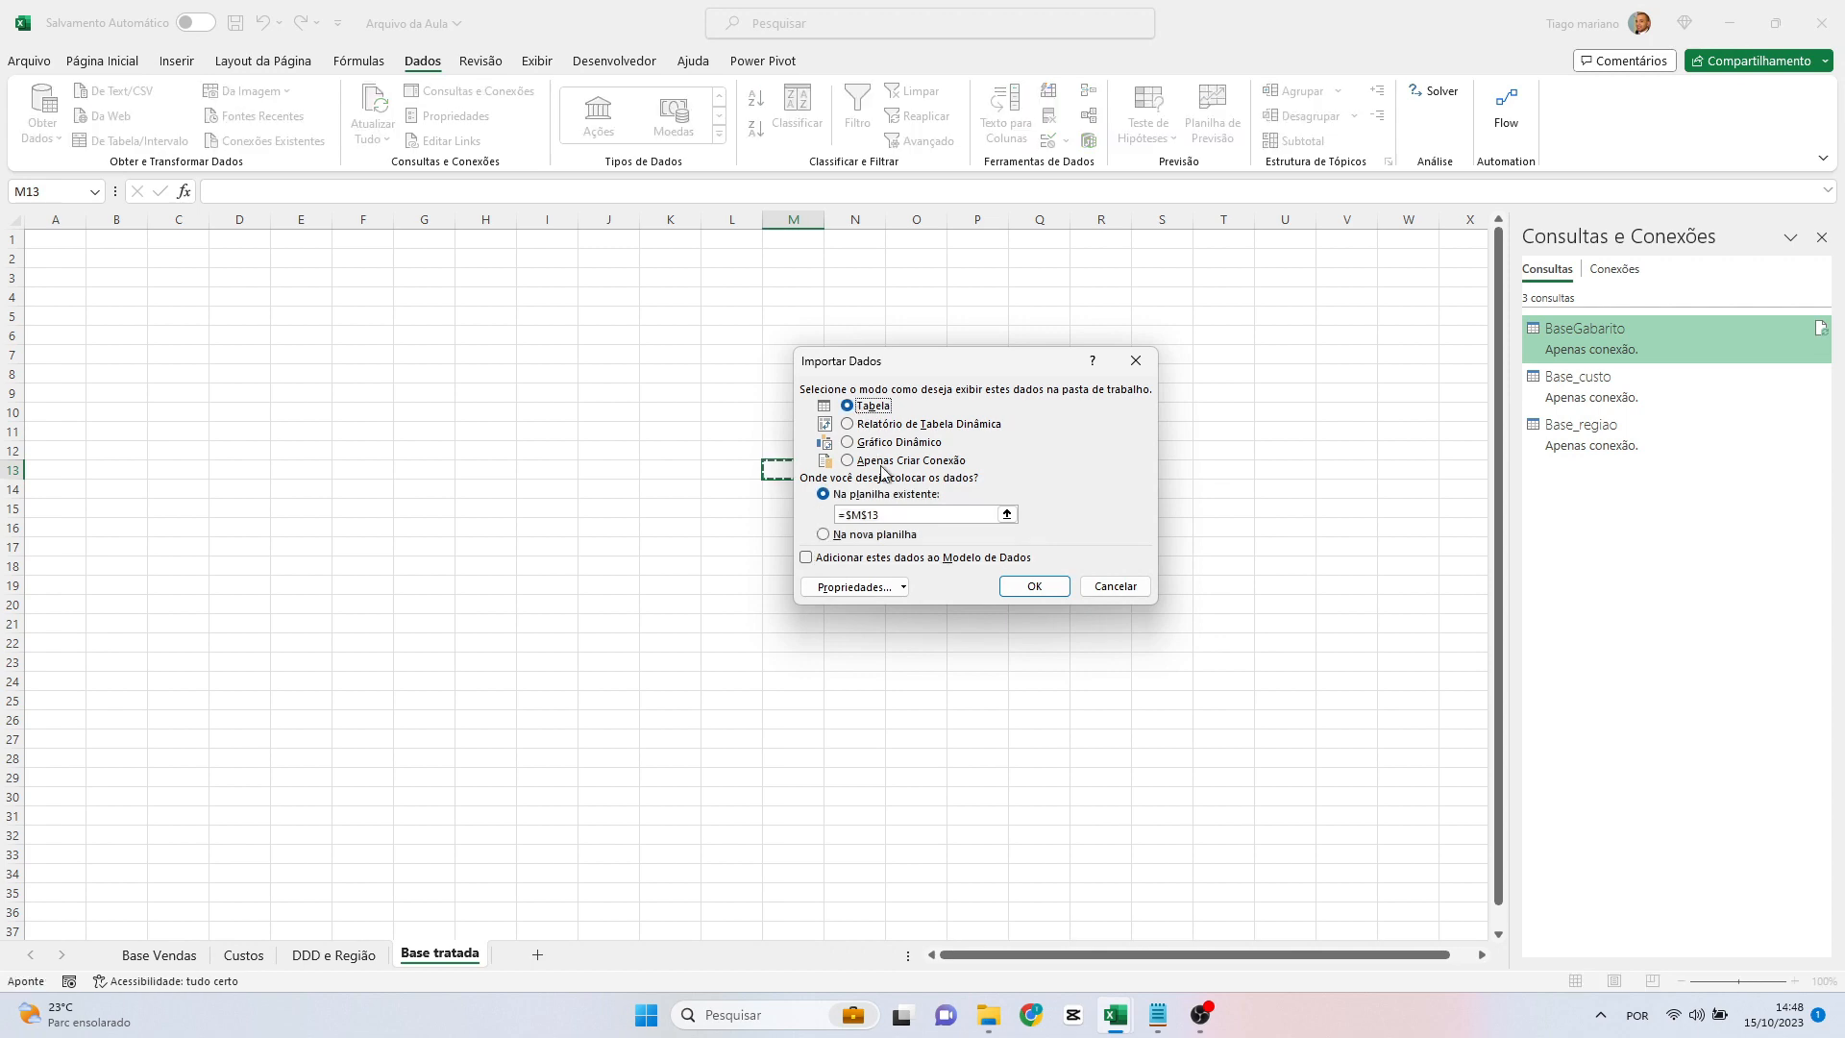
{"action": "left_click", "coordinate": [65, 249]}
{"action": "left_click", "coordinate": [1032, 584]}
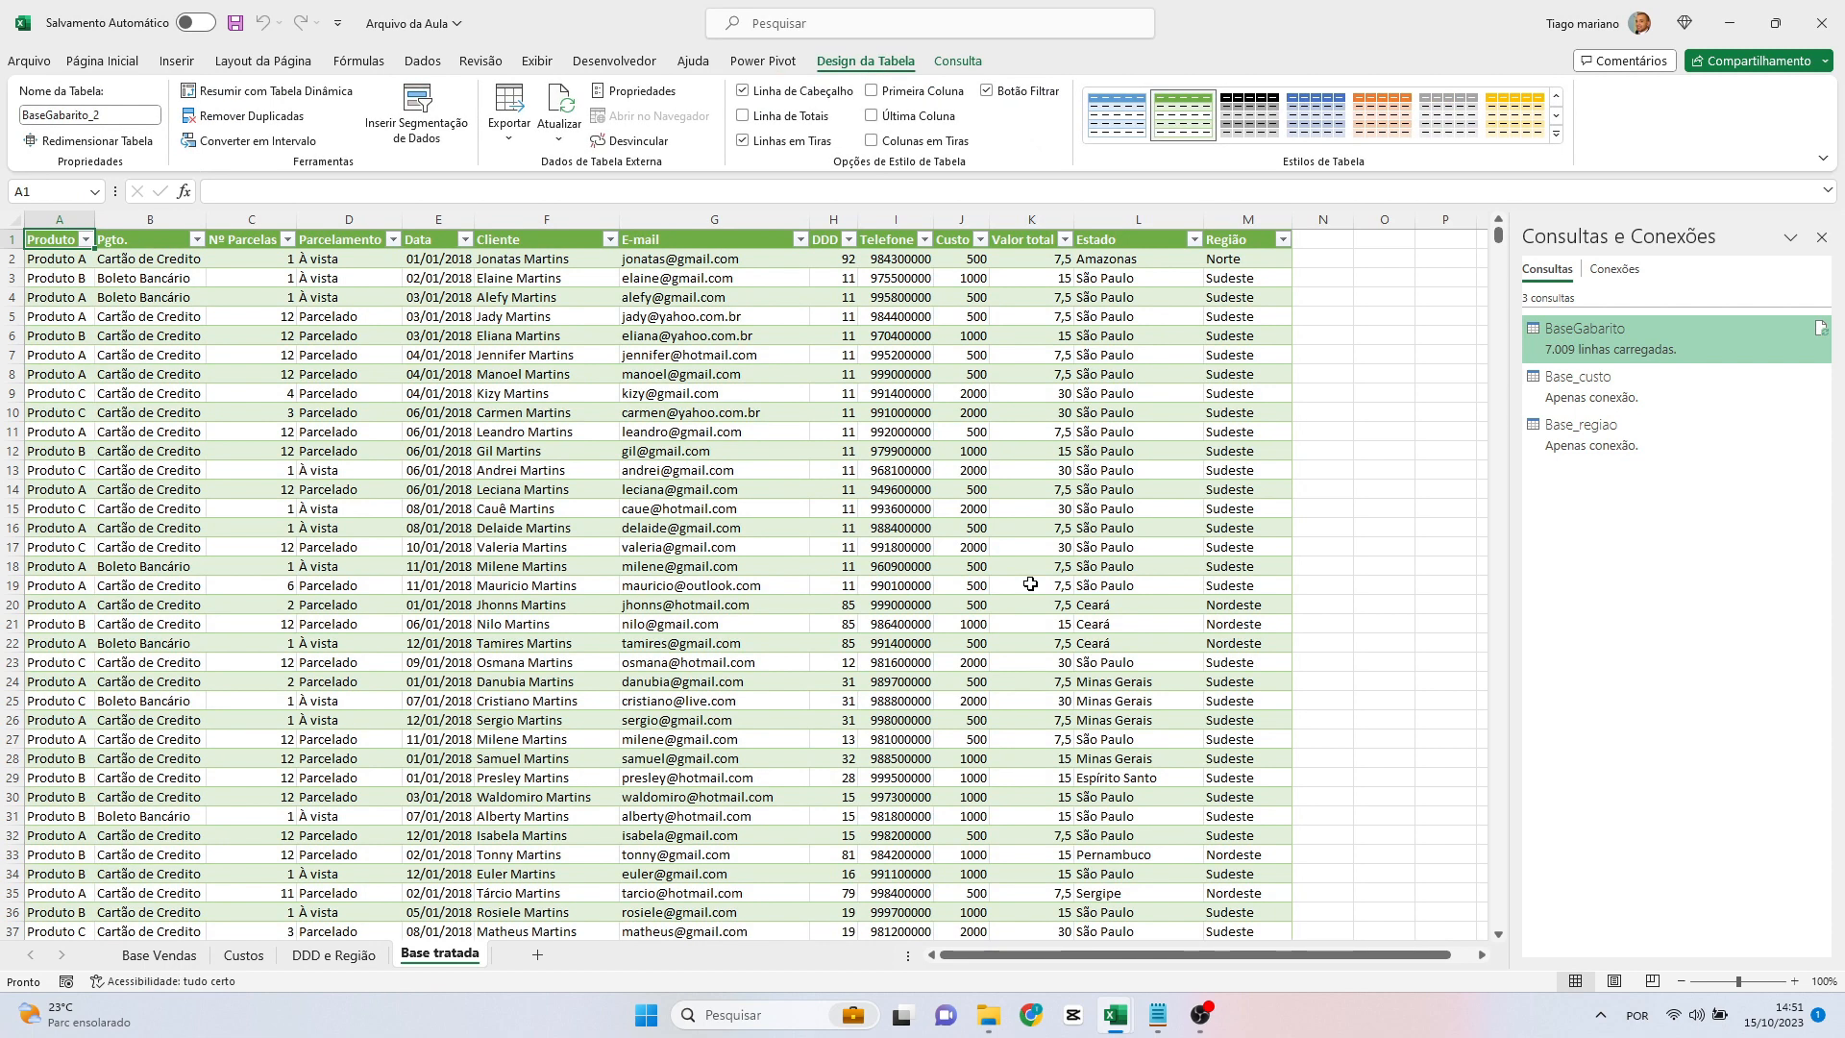
Review the loaded table's original columns and select the merged columns from Custo to Região.
{"action": "left_click", "coordinate": [59, 219]}
{"action": "left_click", "coordinate": [178, 231]}
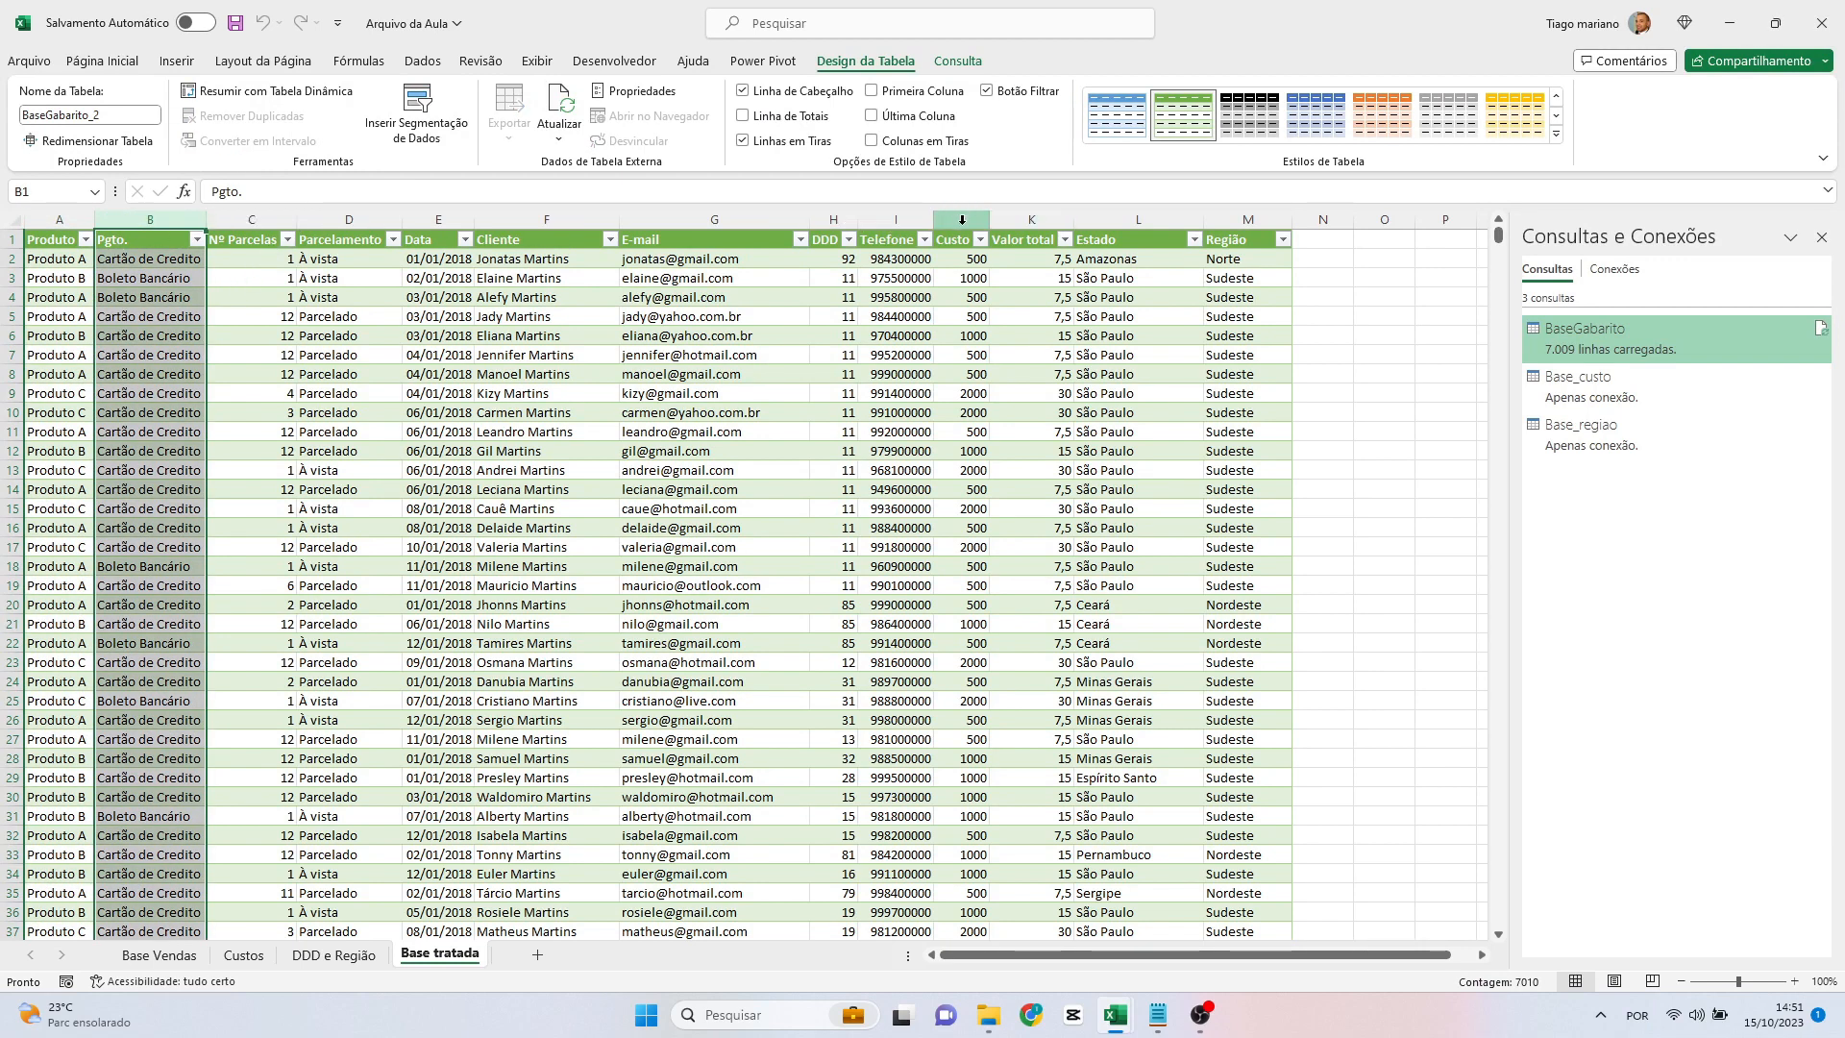
{"action": "left_click_drag", "start_coordinate": [961, 219], "coordinate": [1259, 219]}
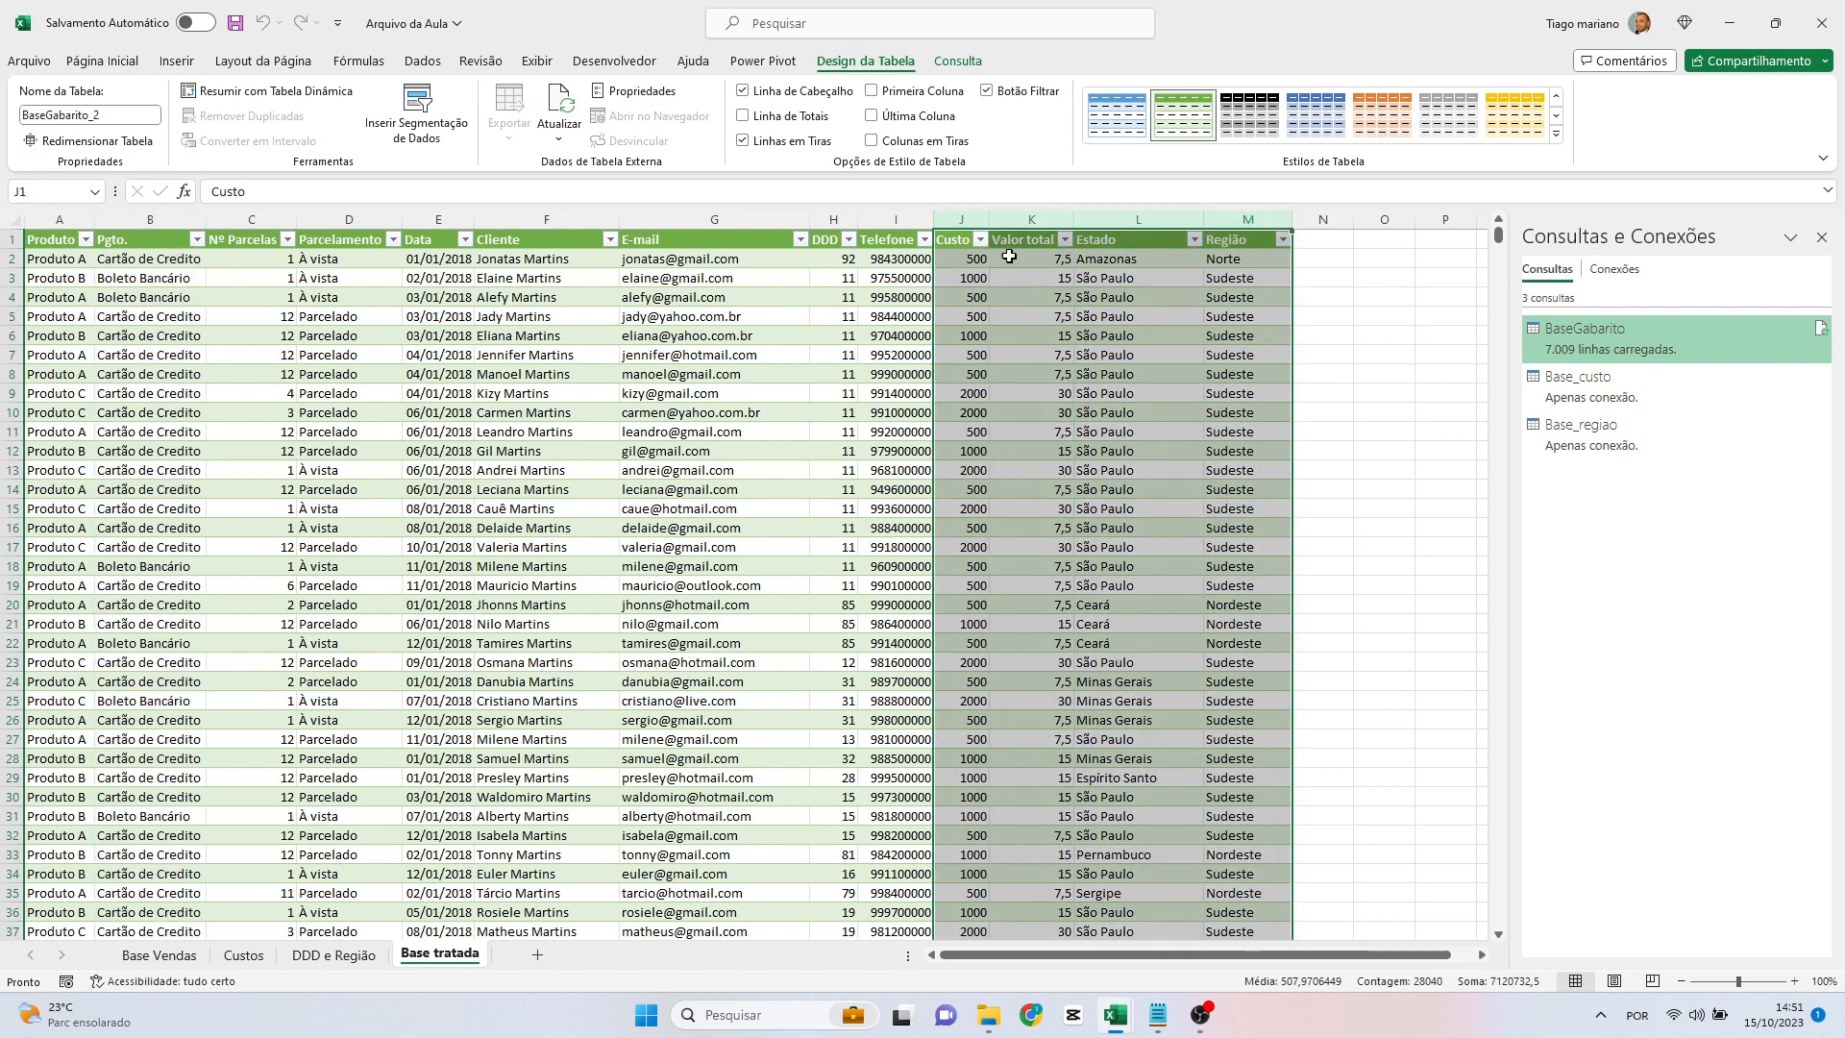